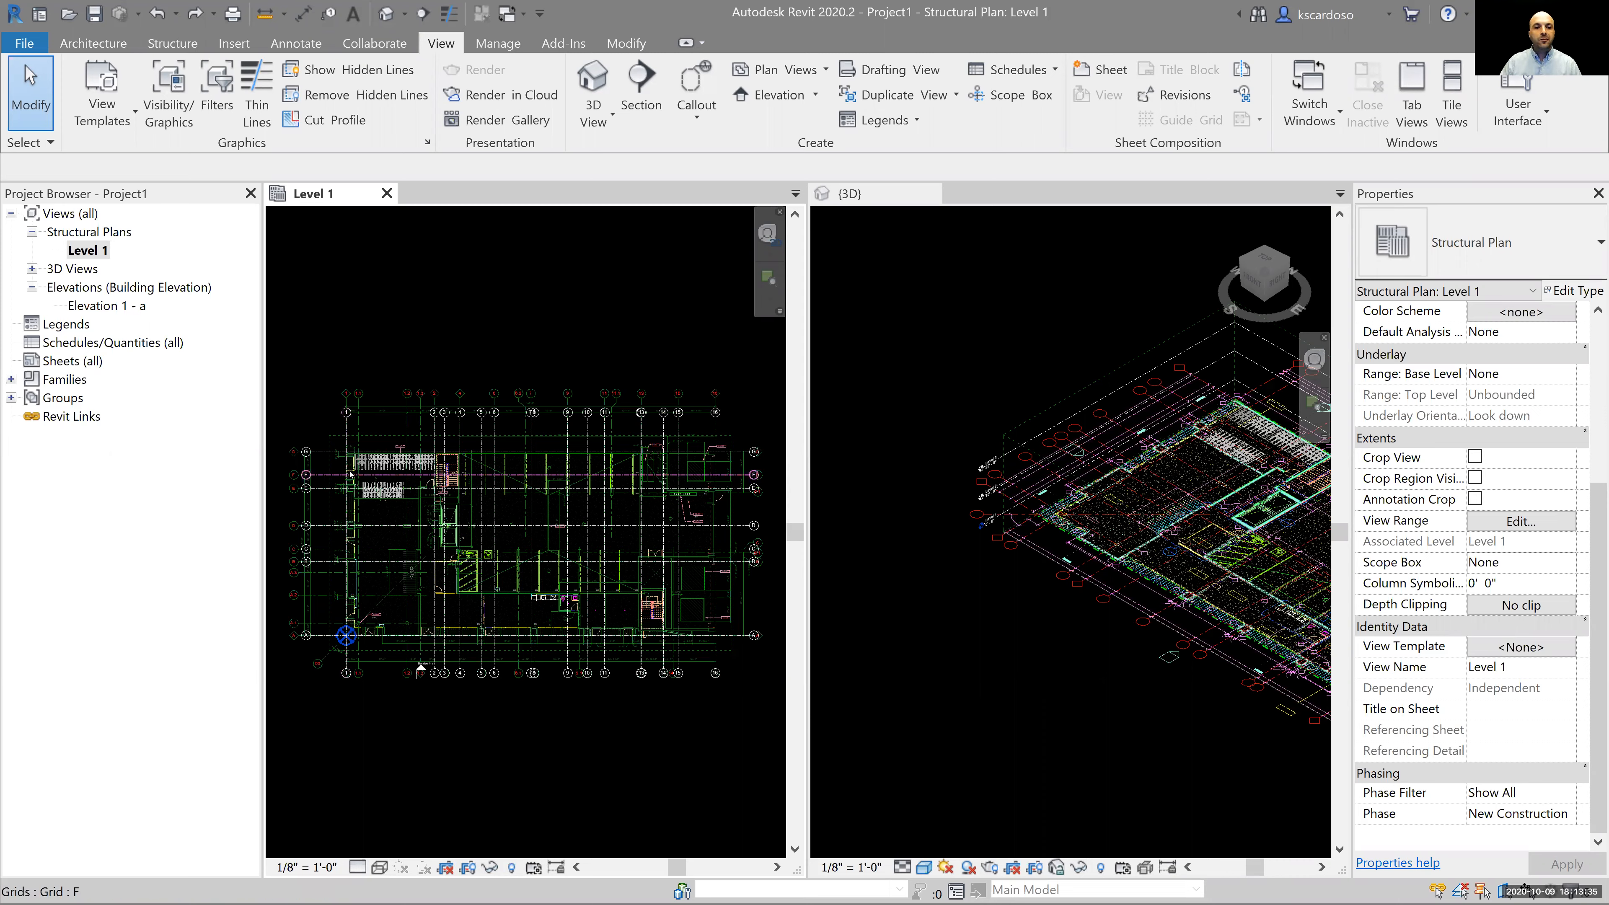
{"action": "scroll", "coordinate": [357, 477], "scroll_direction": "up", "scroll_amount": 5}
{"action": "scroll", "coordinate": [557, 585], "scroll_direction": "up", "scroll_amount": 1}
{"action": "middle_click_drag", "start_coordinate": [555, 583], "coordinate": [598, 548]}
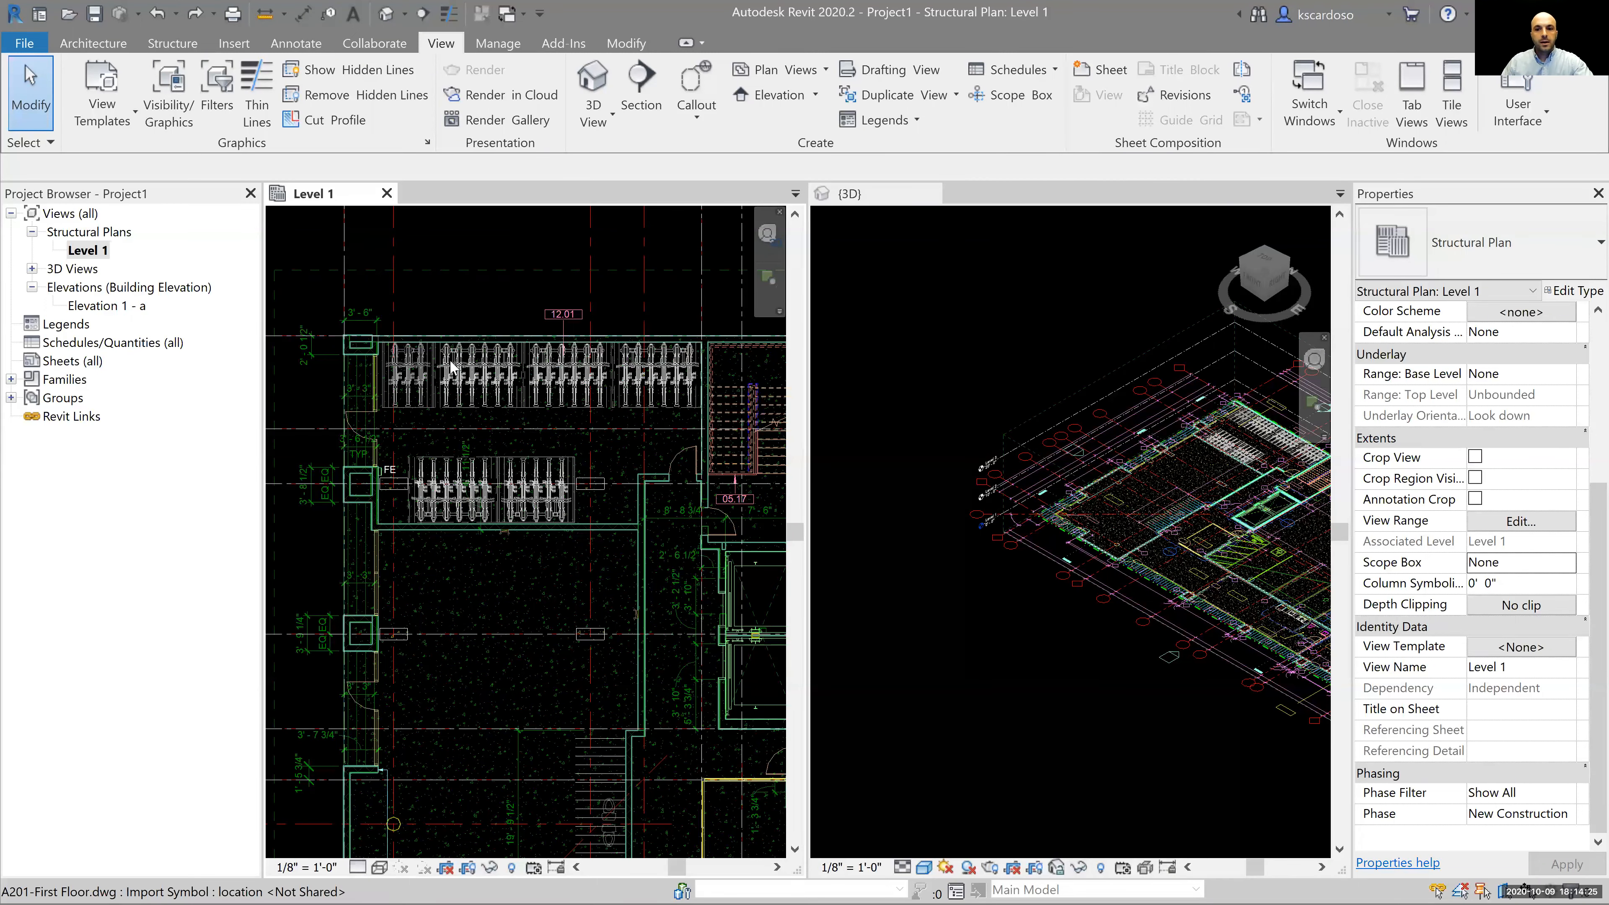
Turn off the display of all analytical model categories and all imported categories in the 3D view
{"action": "left_click", "coordinate": [870, 198]}
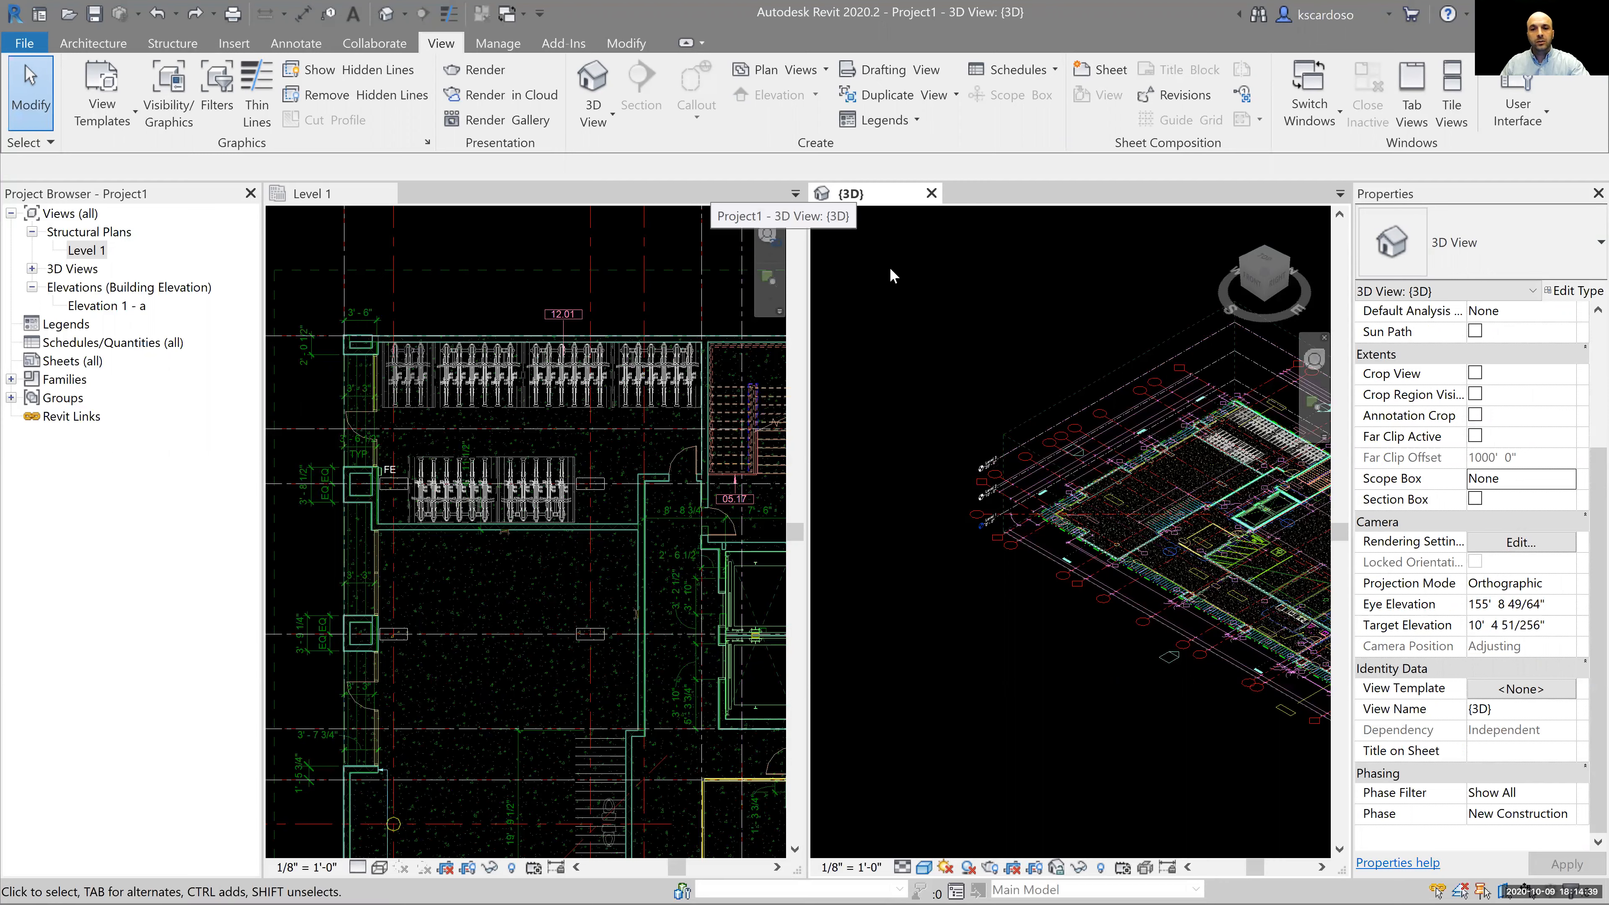
{"action": "key", "text": "v"}
{"action": "key", "text": "v"}
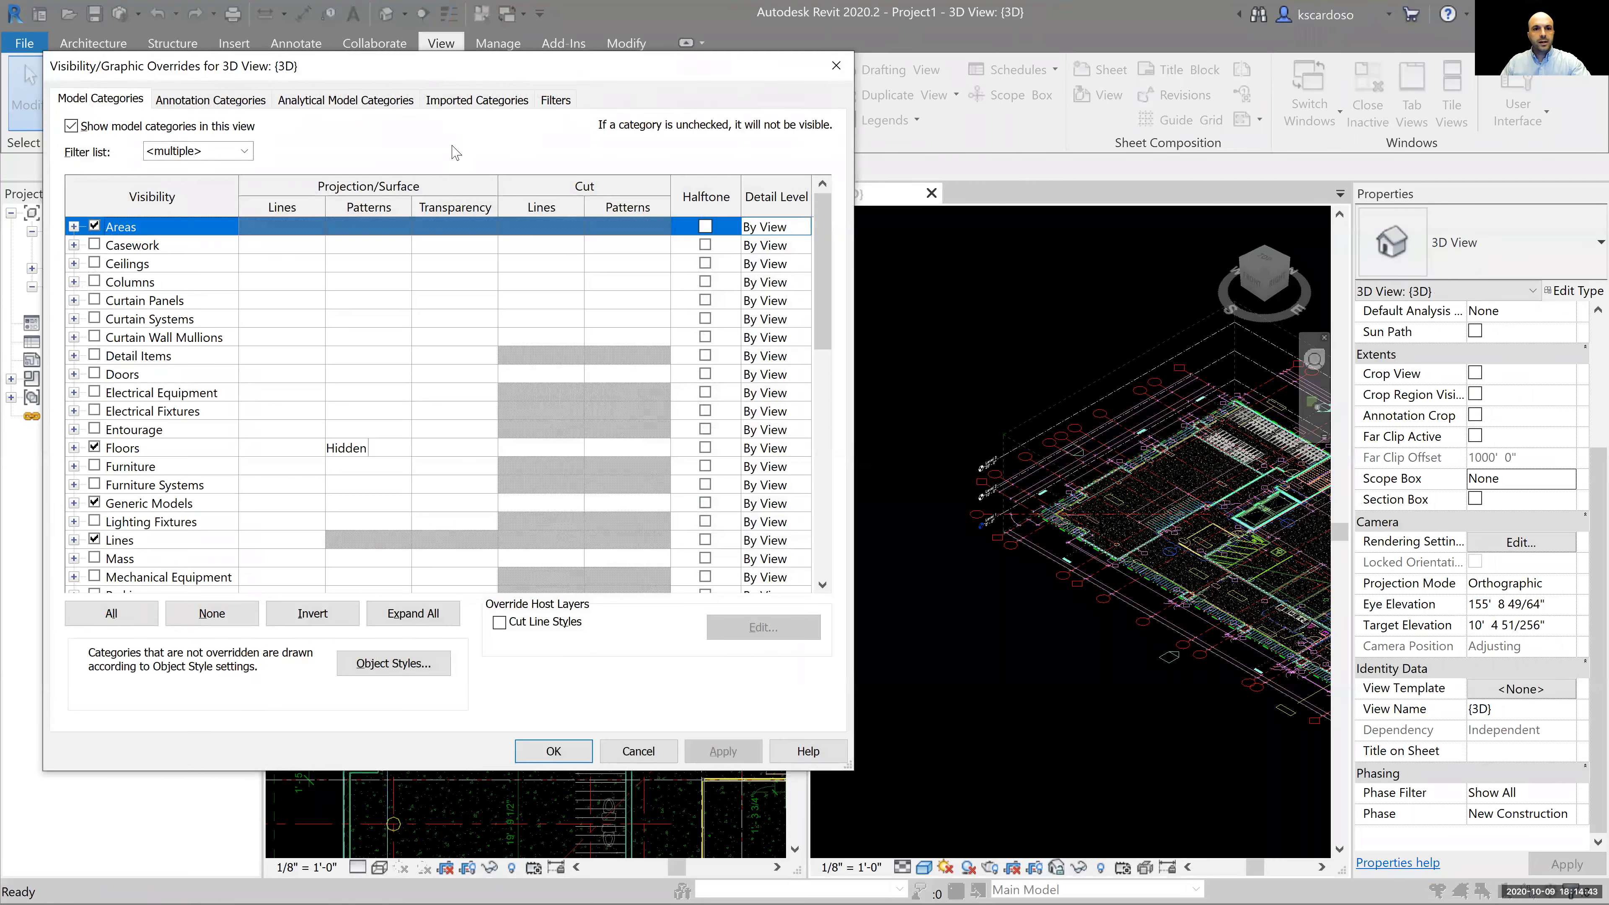
{"action": "left_click", "coordinate": [355, 100]}
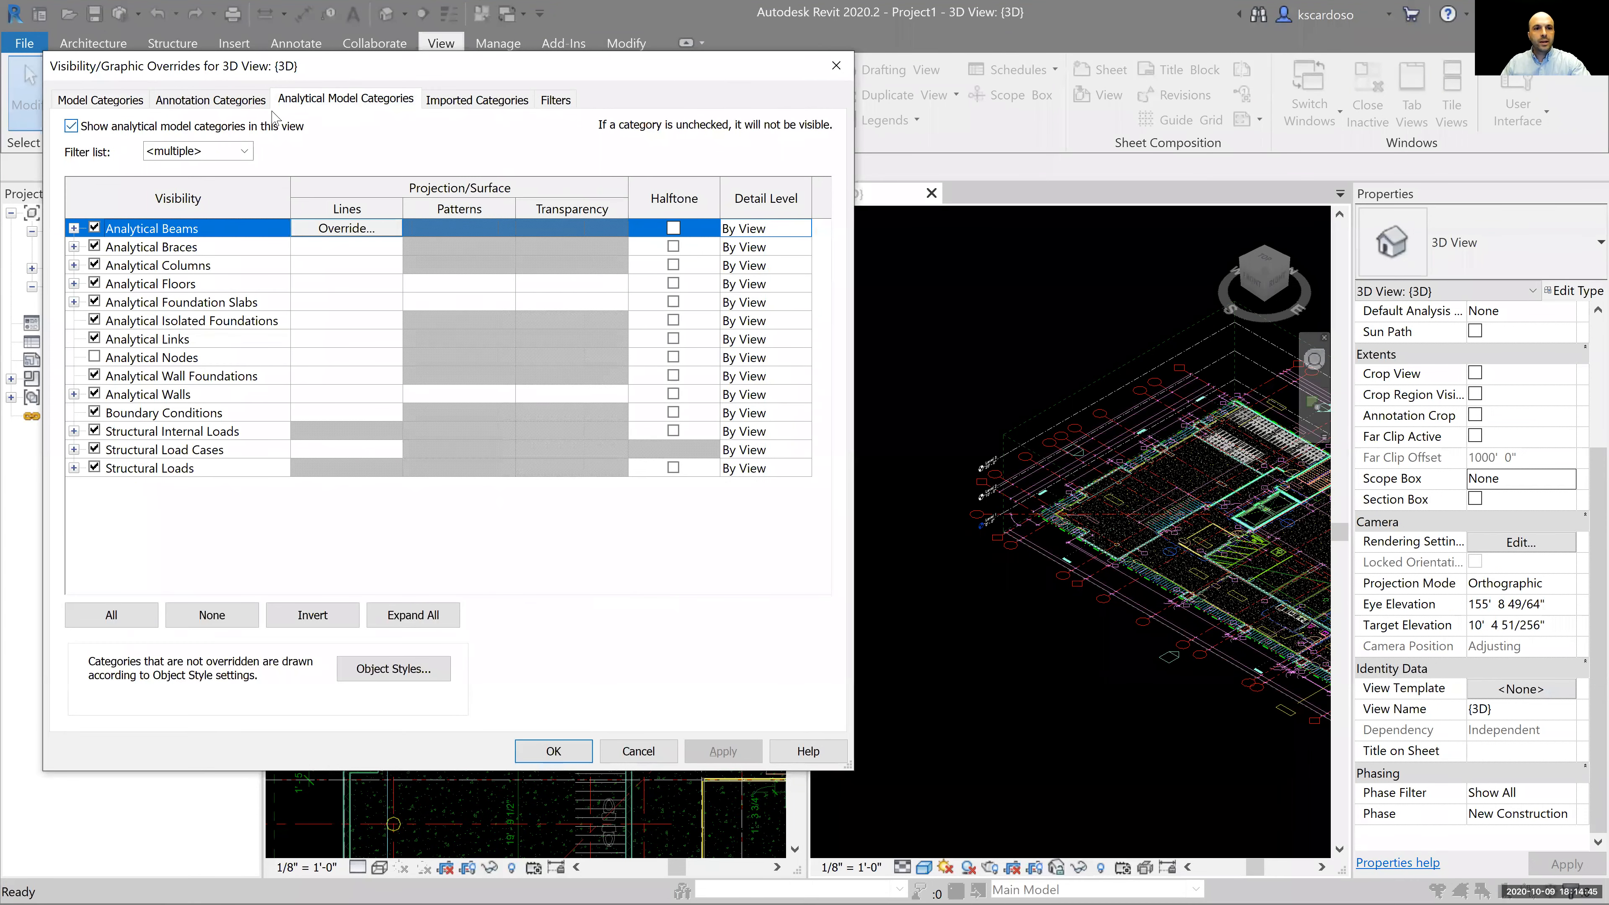
{"action": "left_click", "coordinate": [104, 127]}
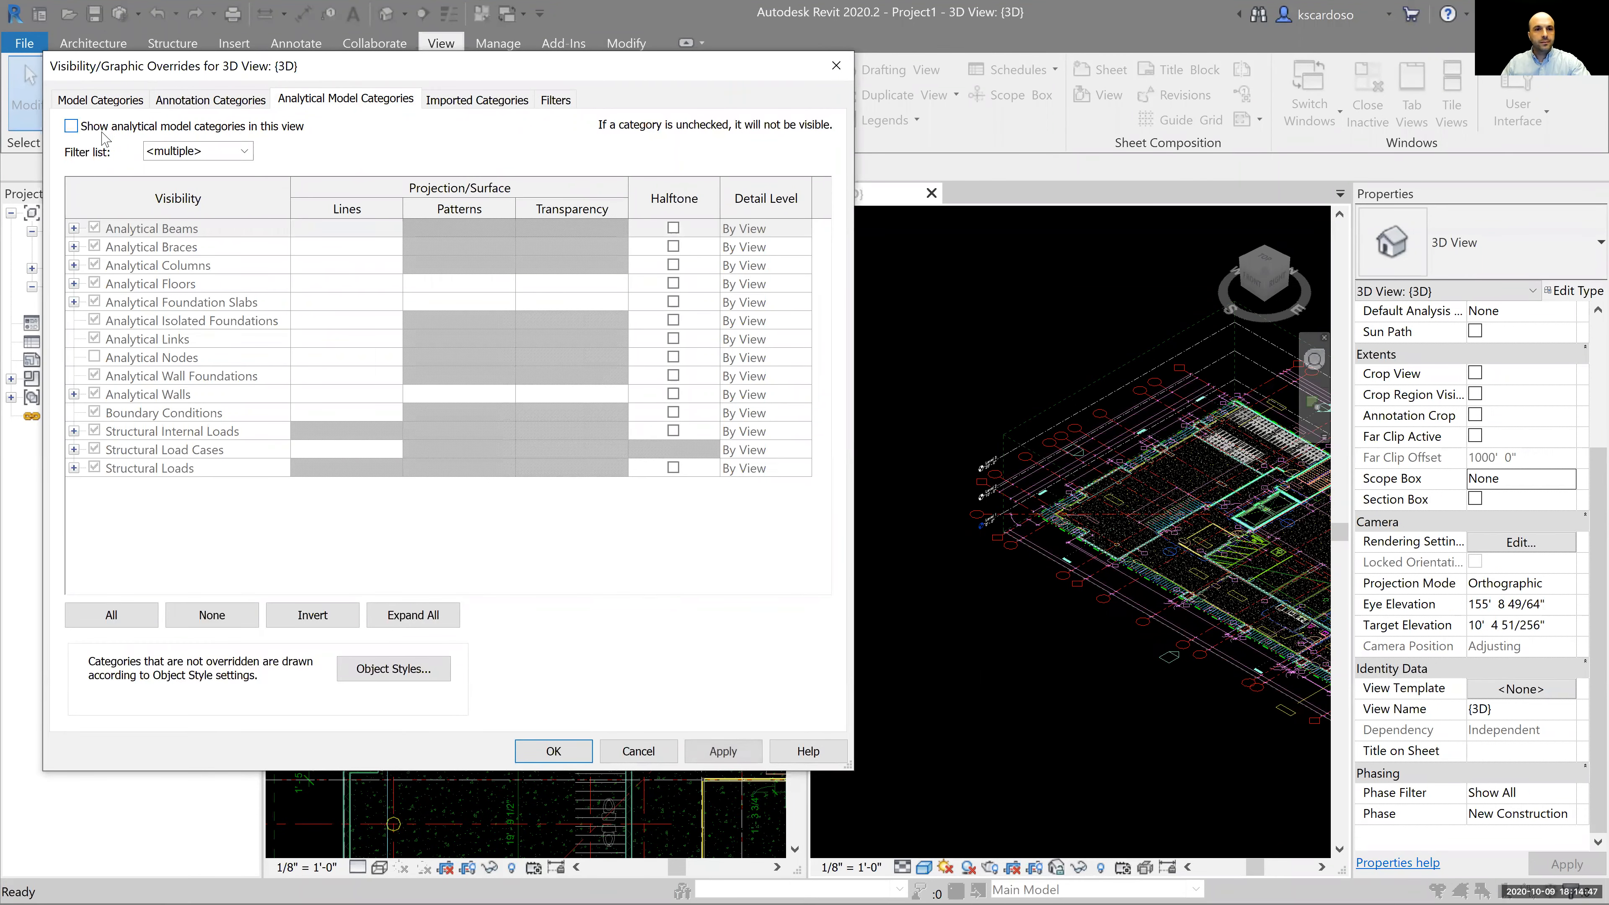
{"action": "left_click", "coordinate": [478, 99]}
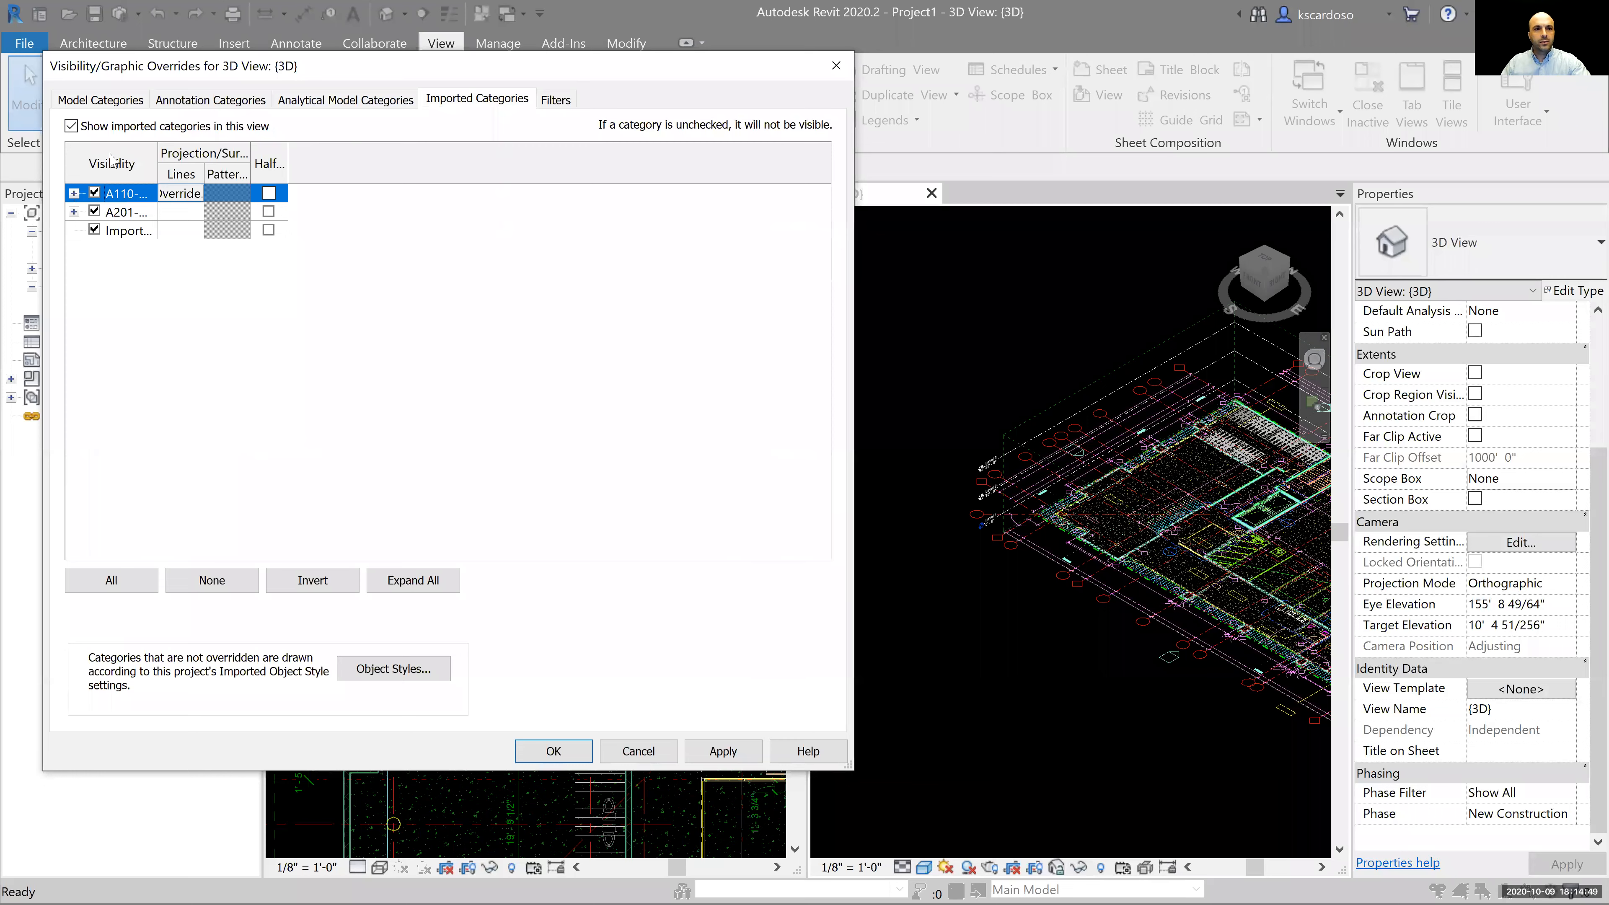
{"action": "left_click", "coordinate": [106, 127]}
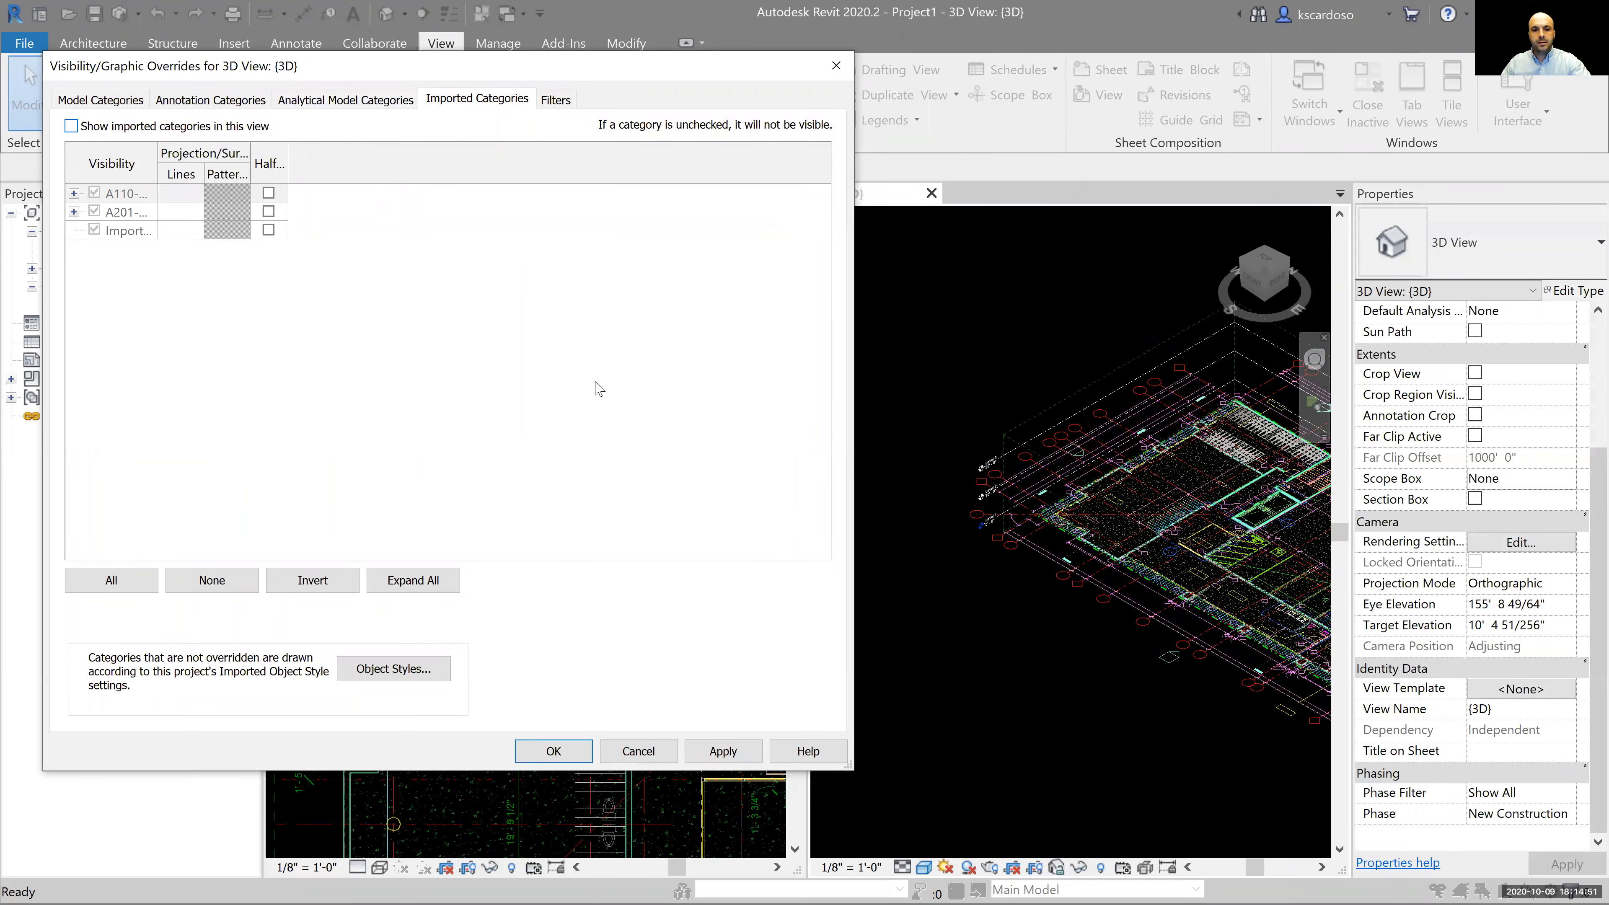
{"action": "left_click", "coordinate": [729, 751]}
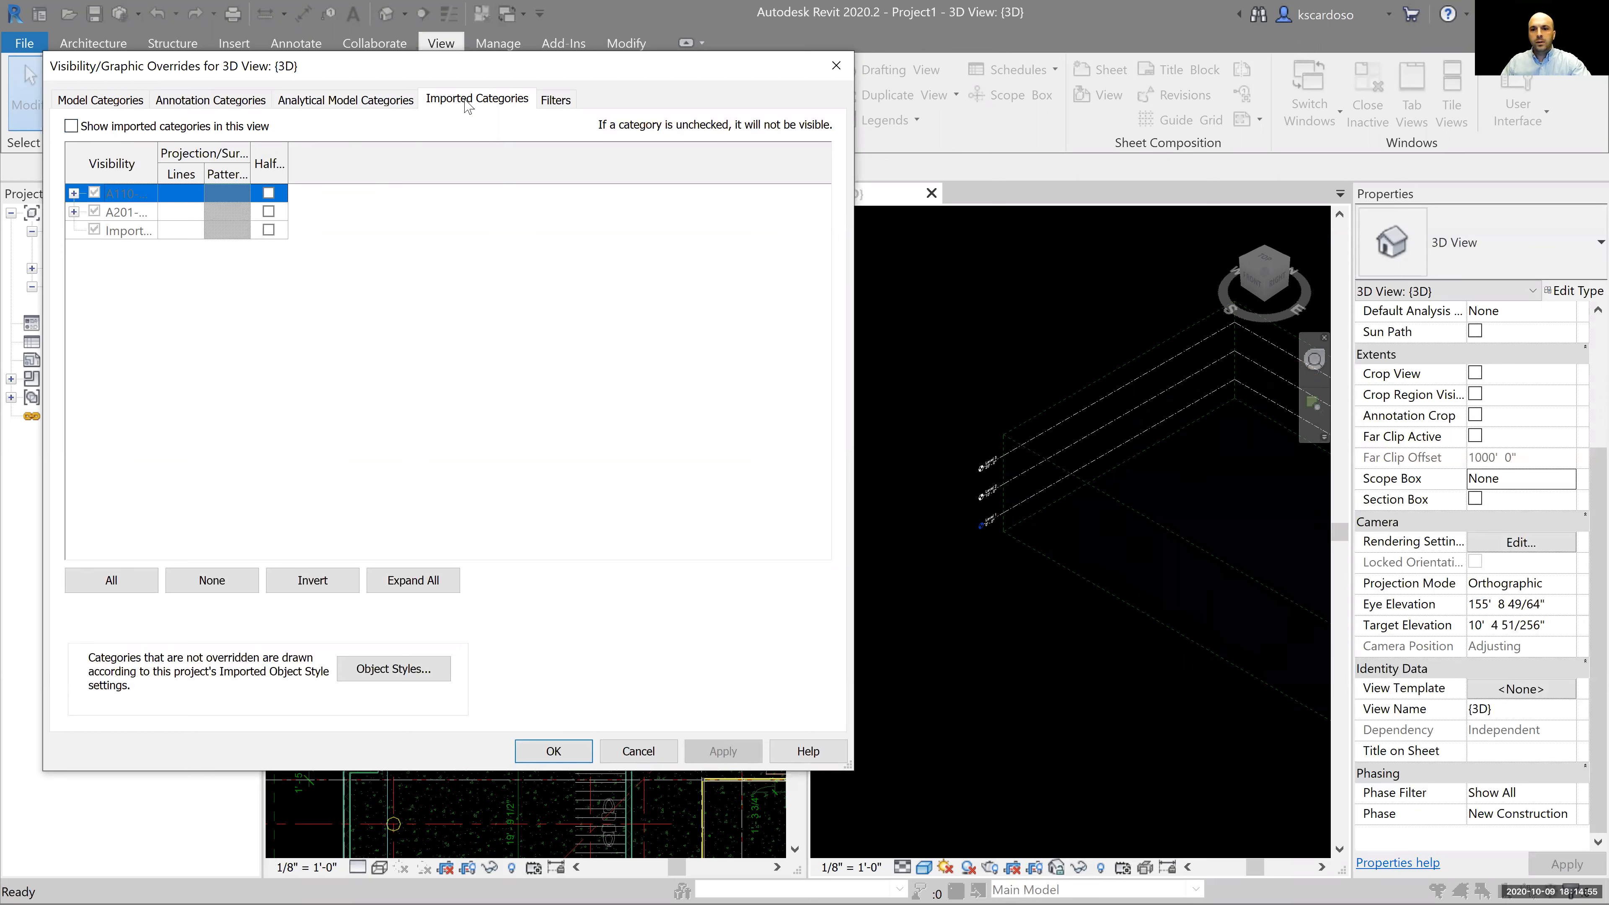
Hide the Scope Boxes annotation category in the 3D view
{"action": "left_click", "coordinate": [205, 101]}
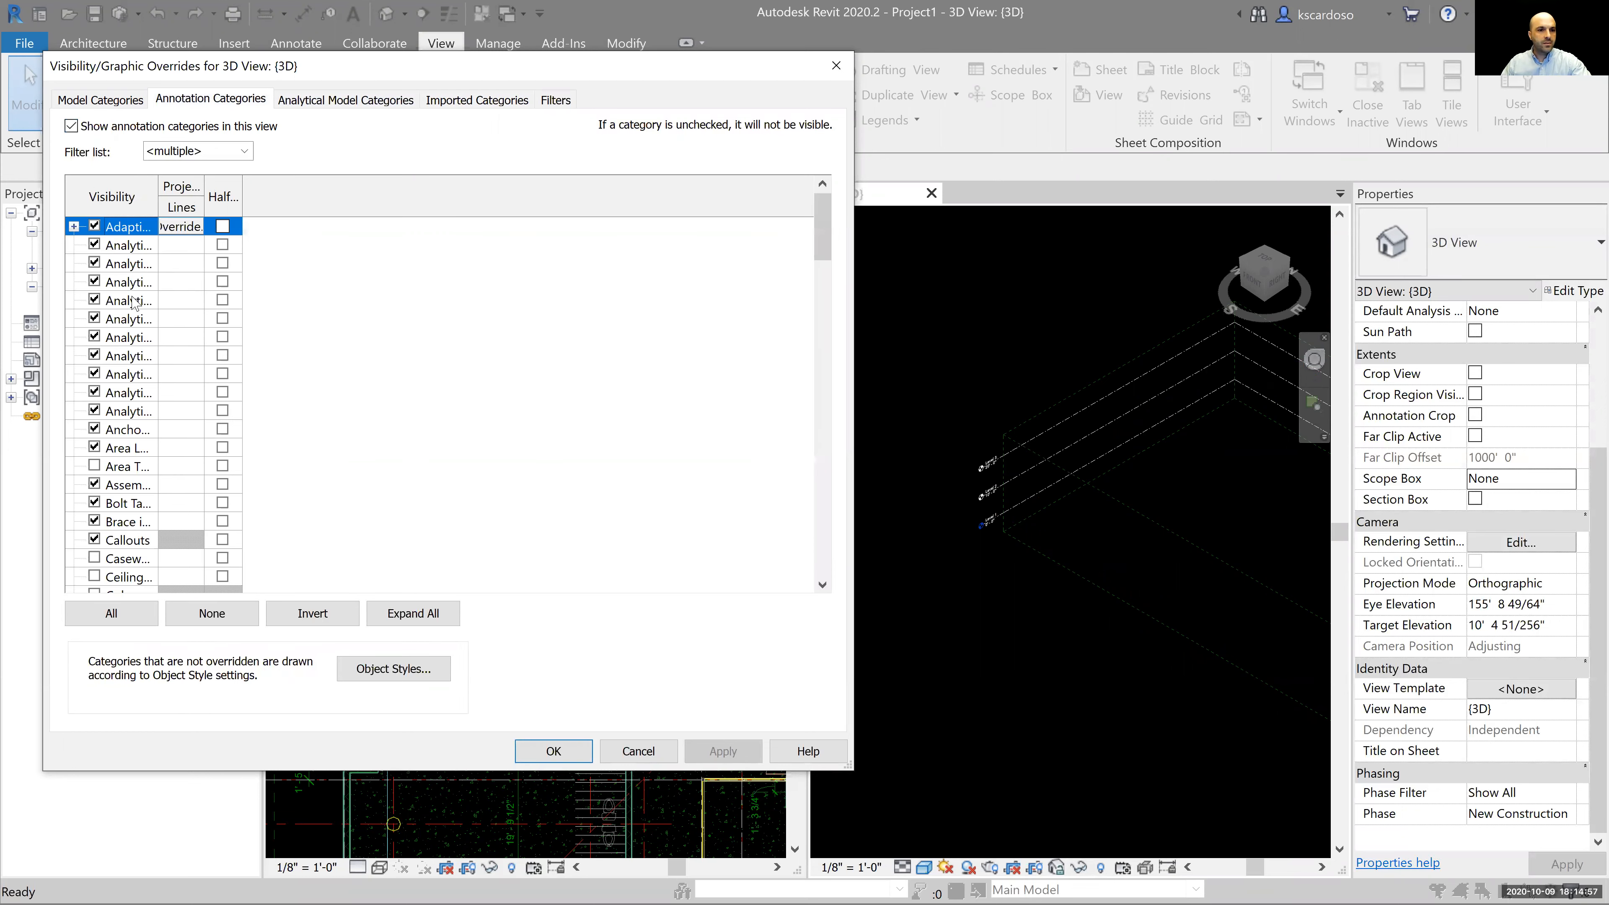
{"action": "left_click", "coordinate": [132, 297]}
{"action": "key", "text": "s"}
{"action": "left_click_drag", "start_coordinate": [157, 187], "coordinate": [334, 187]}
{"action": "left_click", "coordinate": [162, 374]}
{"action": "scroll", "coordinate": [162, 375], "scroll_direction": "down", "scroll_amount": 2}
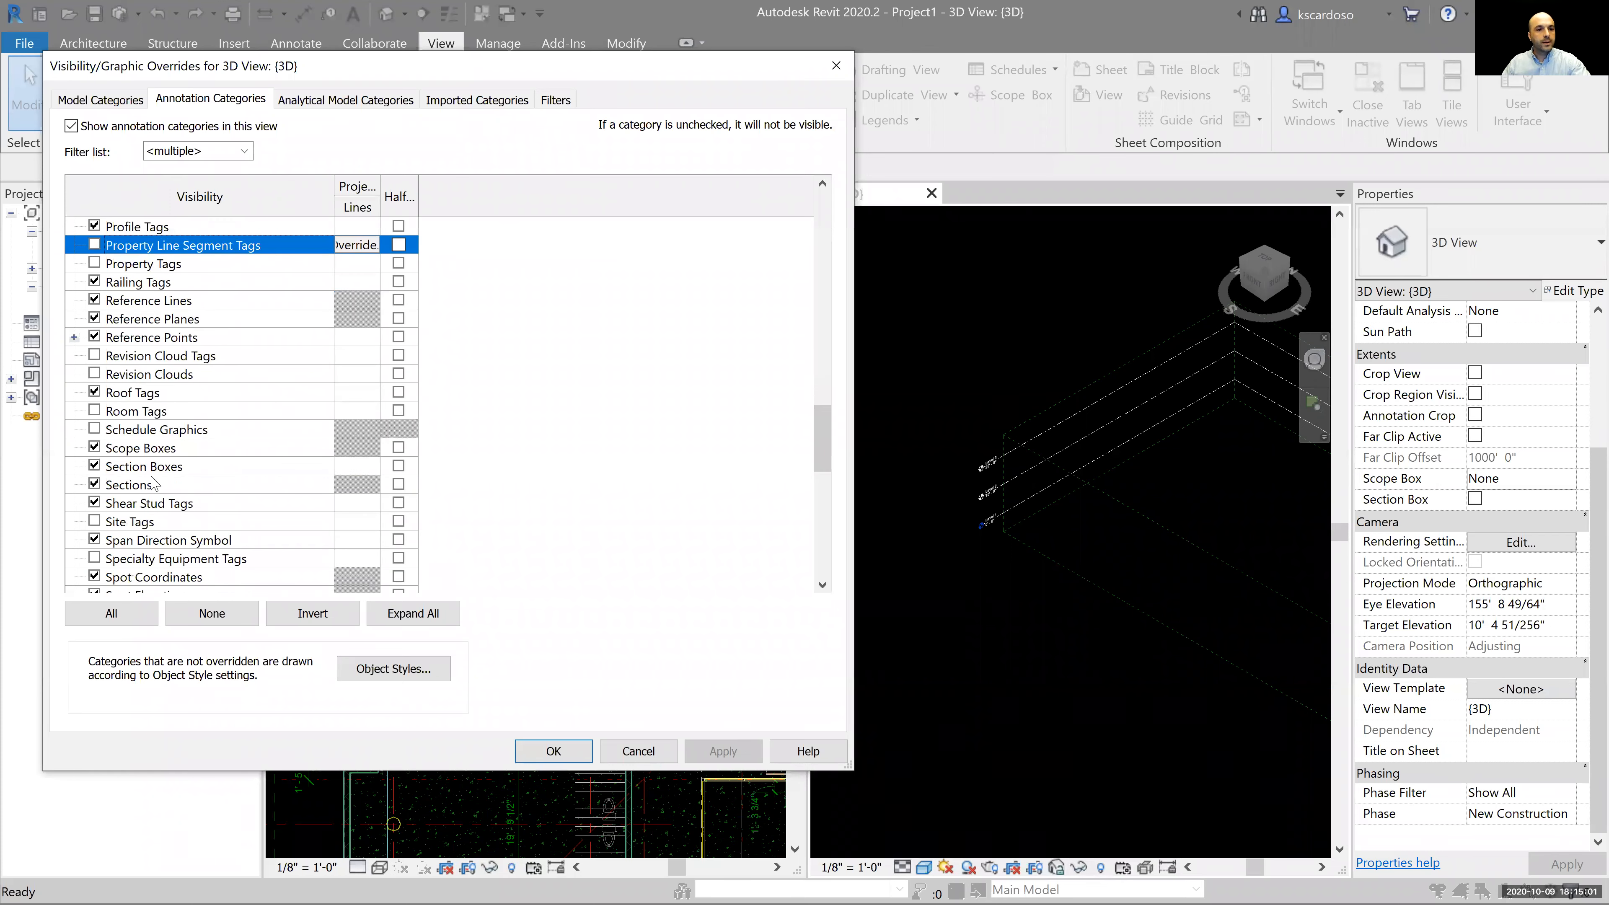
{"action": "left_click", "coordinate": [164, 451]}
{"action": "key", "text": "space"}
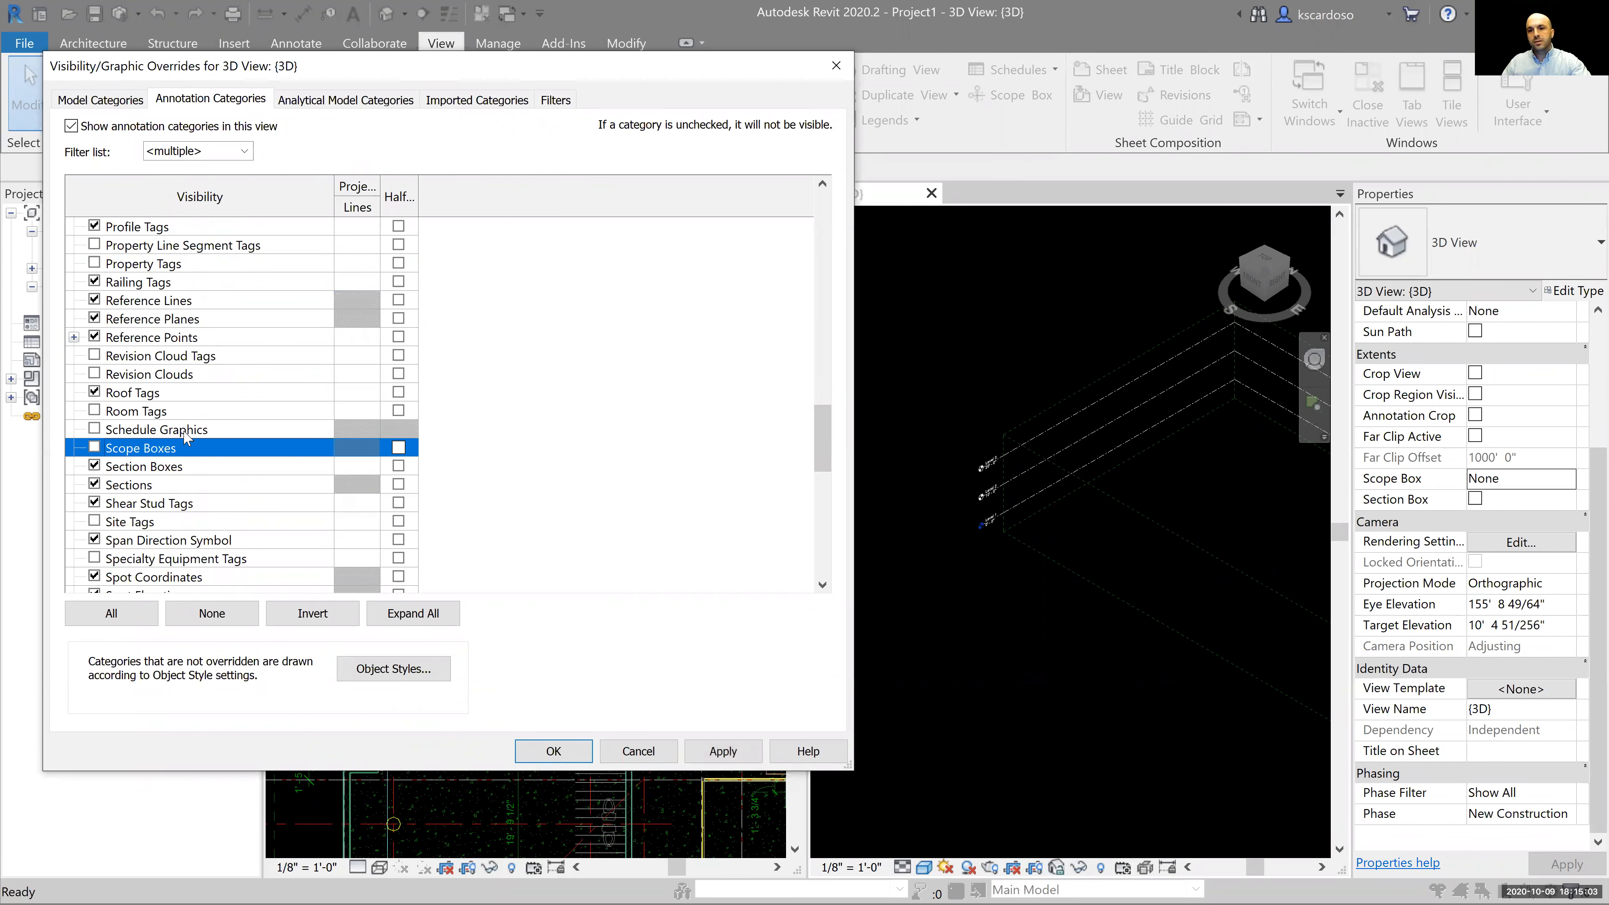
{"action": "left_click", "coordinate": [723, 751]}
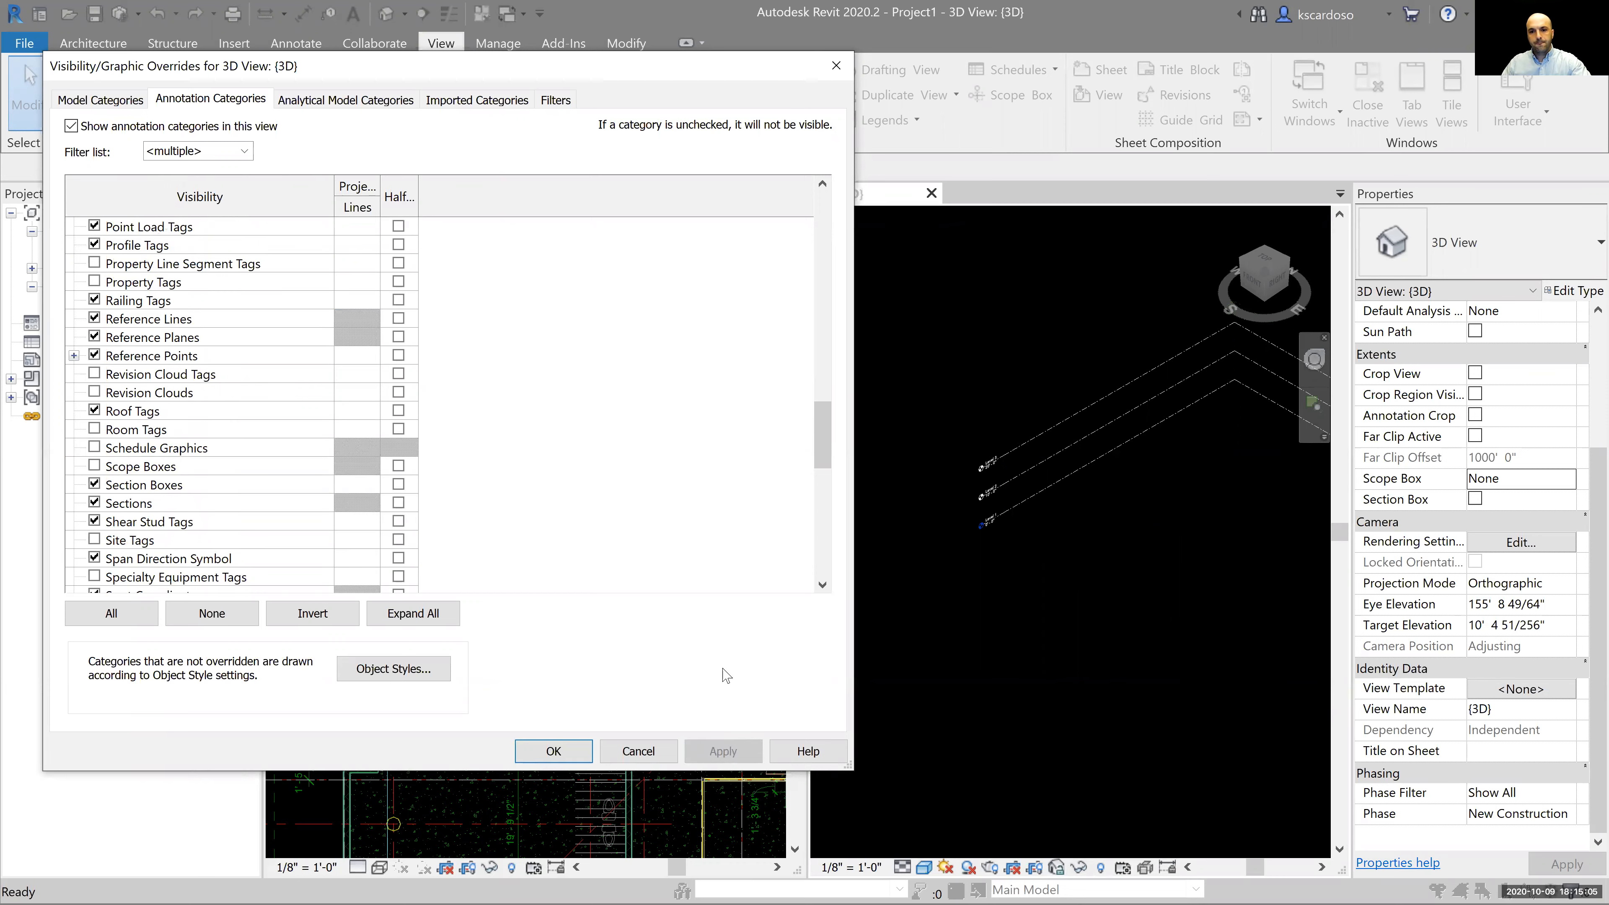
{"action": "left_click", "coordinate": [553, 751]}
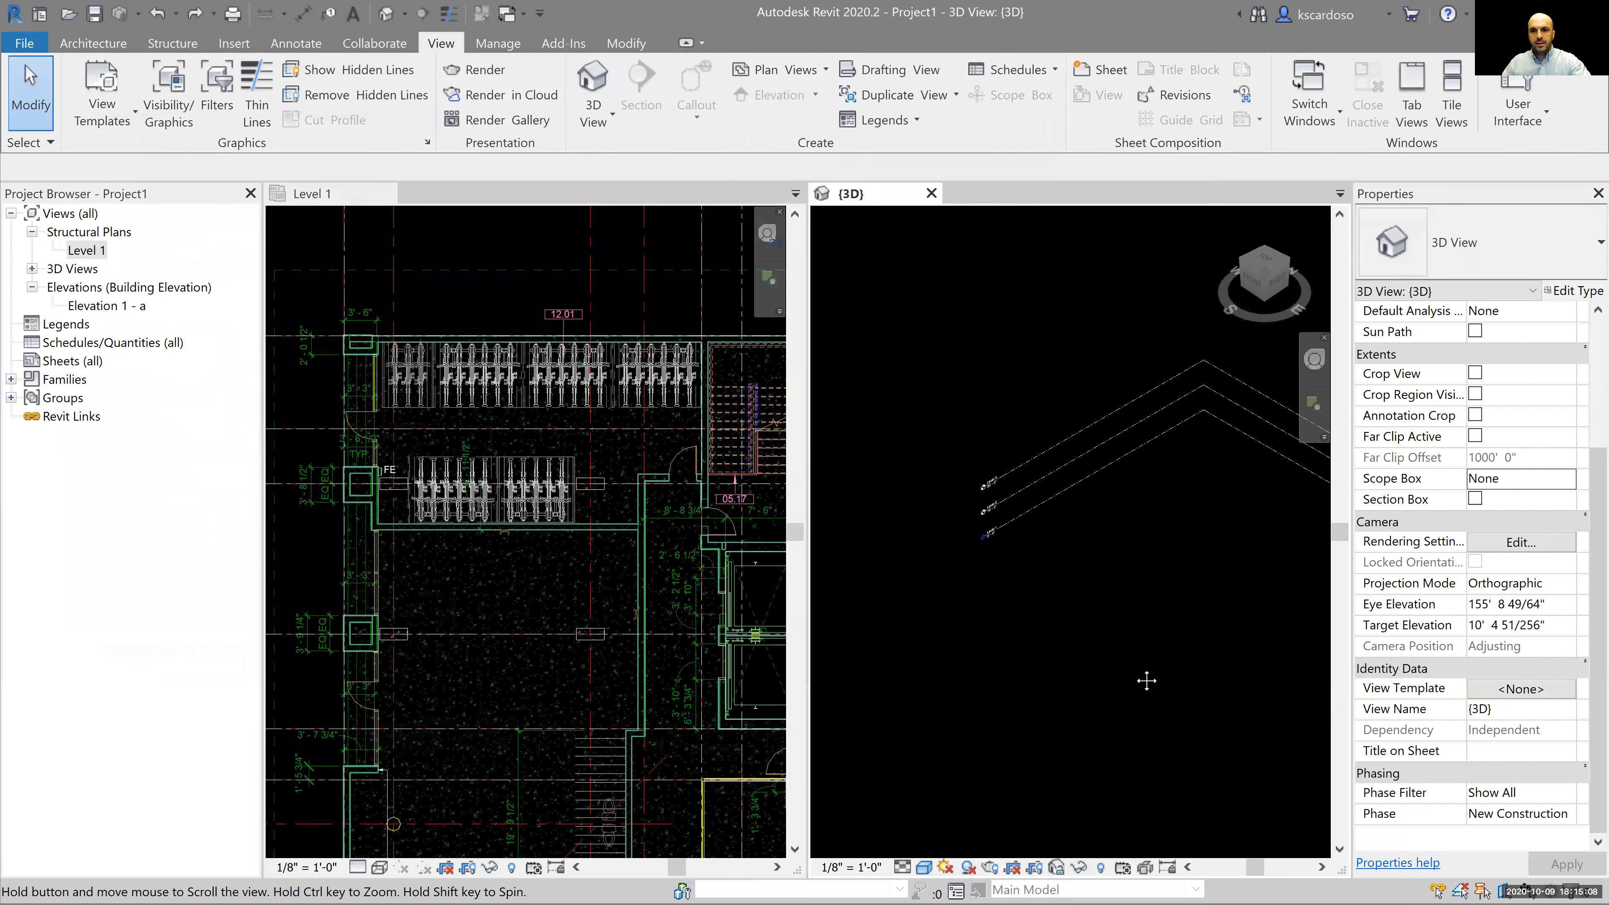
{"action": "middle_click_drag", "start_coordinate": [1149, 676], "coordinate": [1119, 680]}
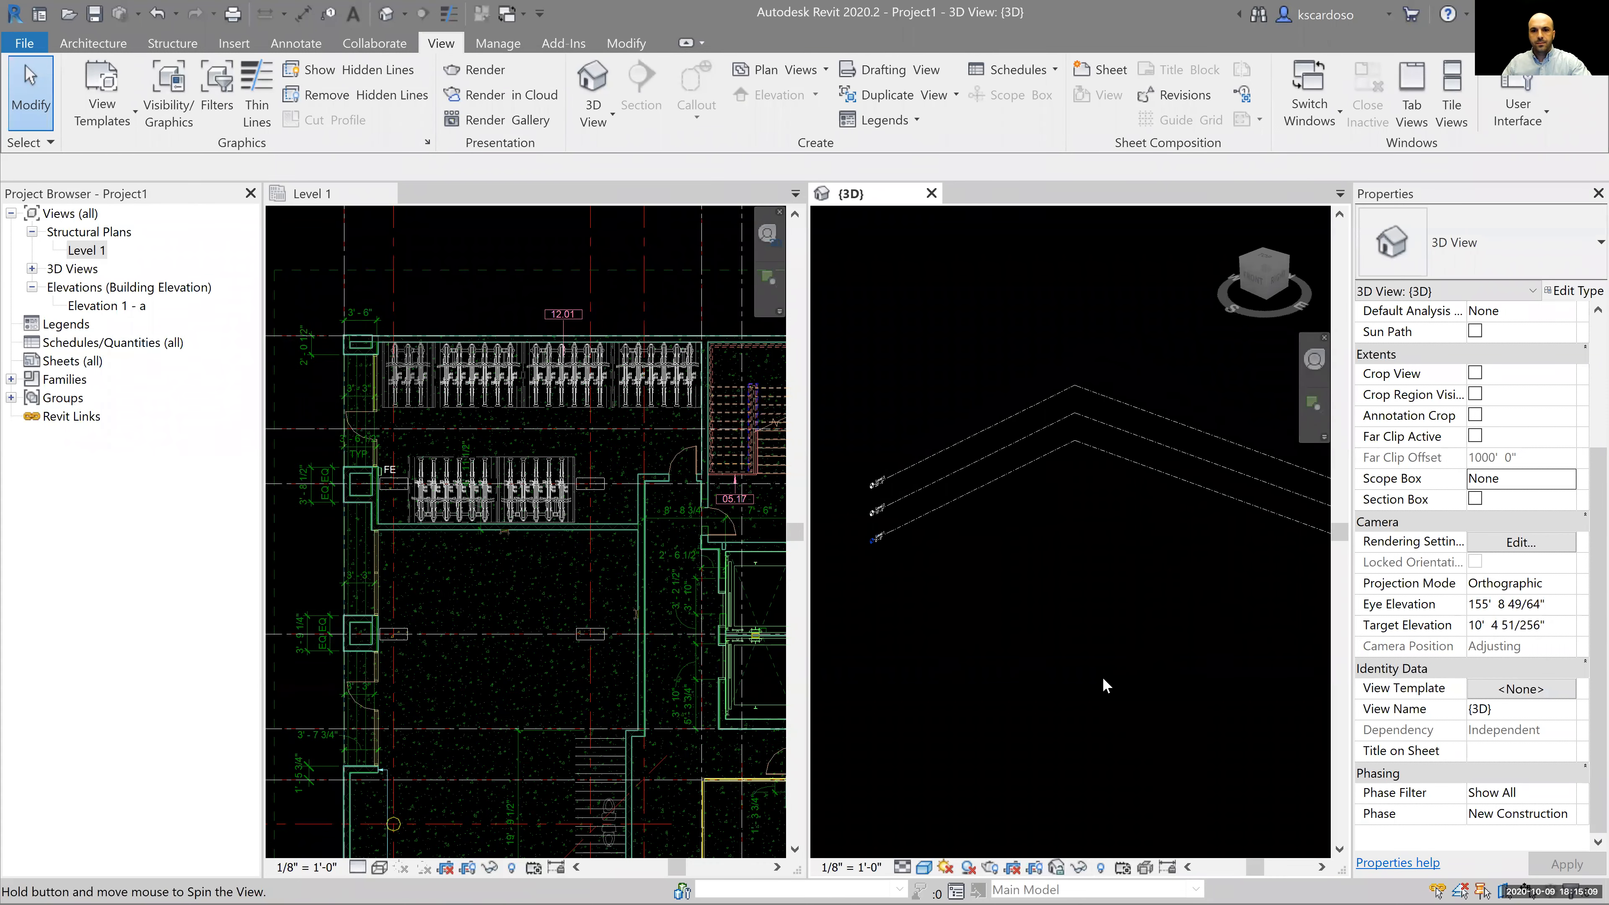
Hide the imported A201-First Floor.dwg in the Level 1 structural plan's visibility overrides
{"action": "left_click", "coordinate": [466, 252]}
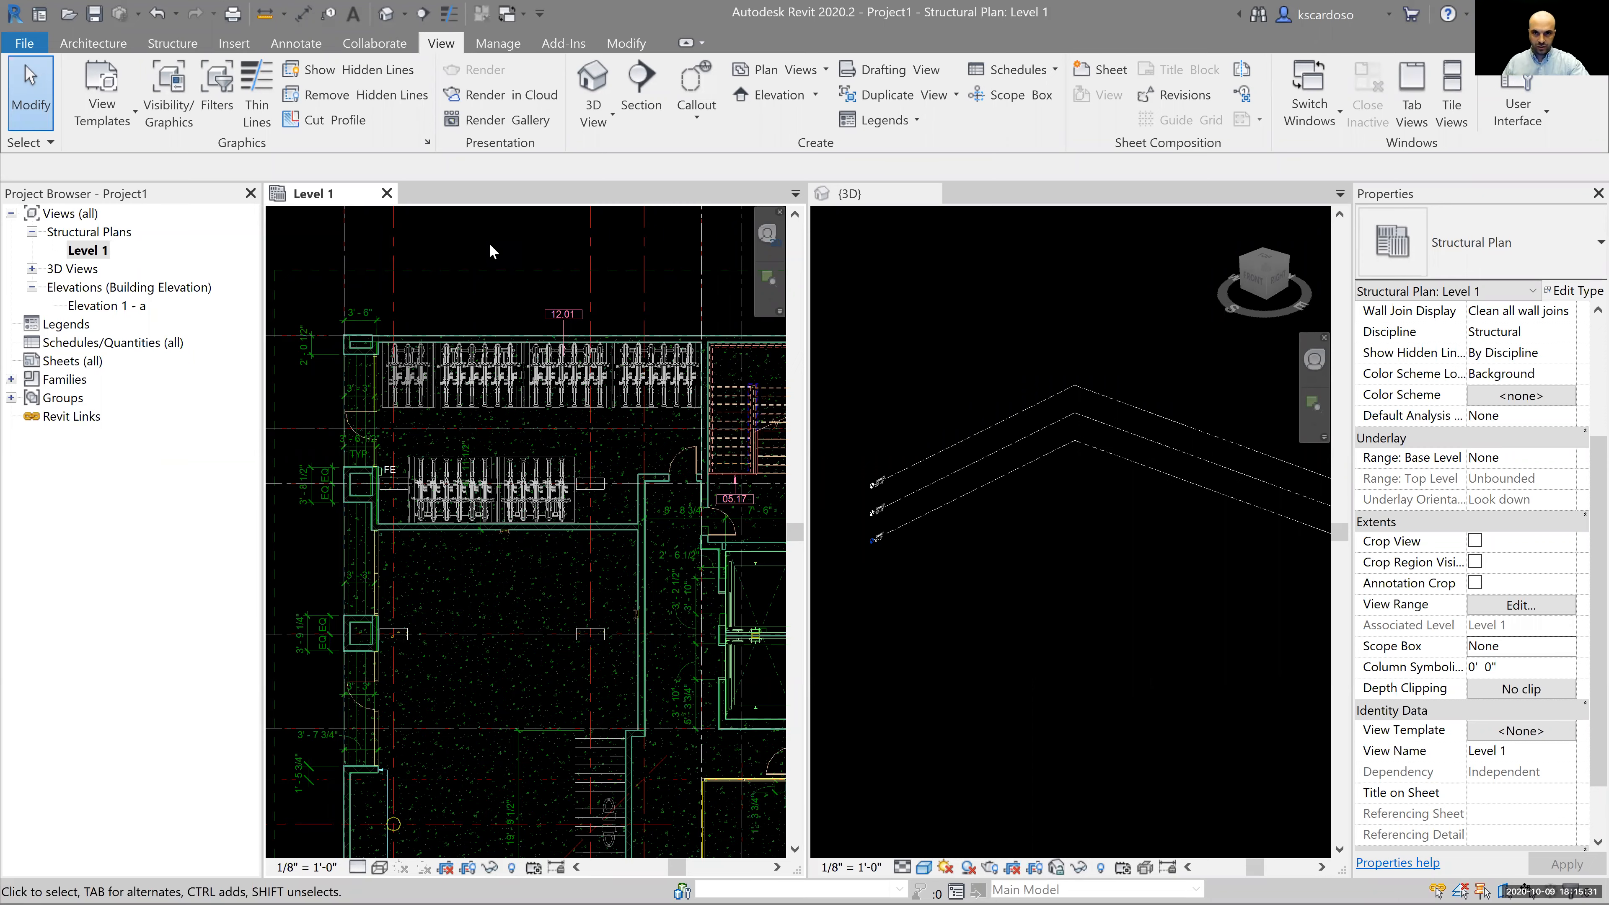
{"action": "key", "text": "v"}
{"action": "key", "text": "v"}
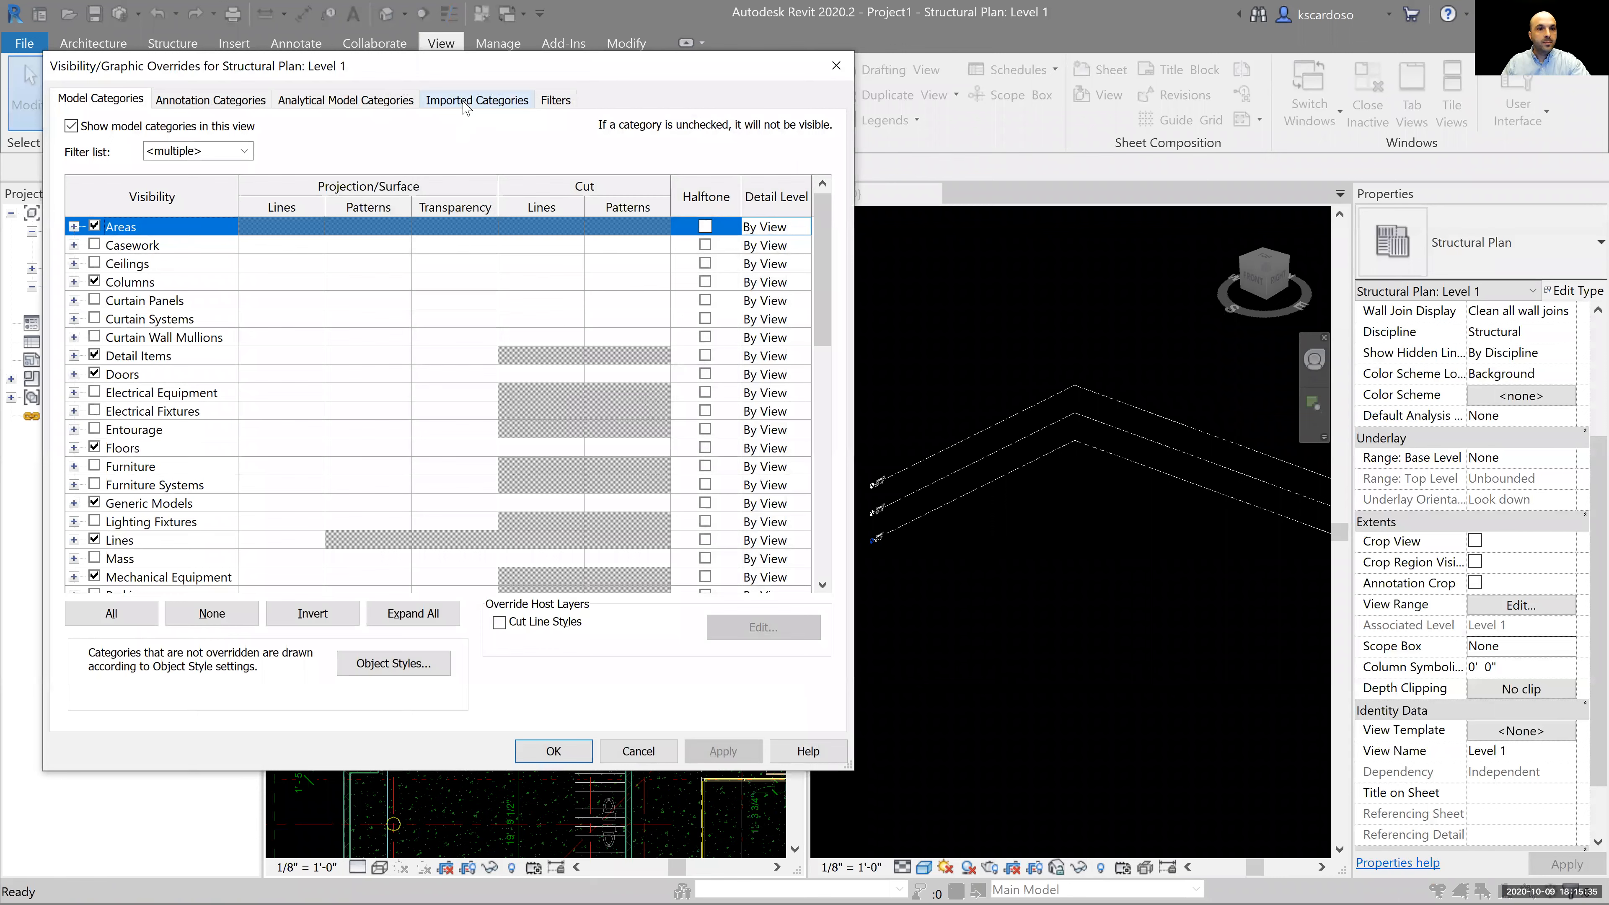
{"action": "left_click", "coordinate": [477, 103]}
{"action": "left_click_drag", "start_coordinate": [157, 152], "coordinate": [348, 153]}
{"action": "left_click", "coordinate": [176, 215]}
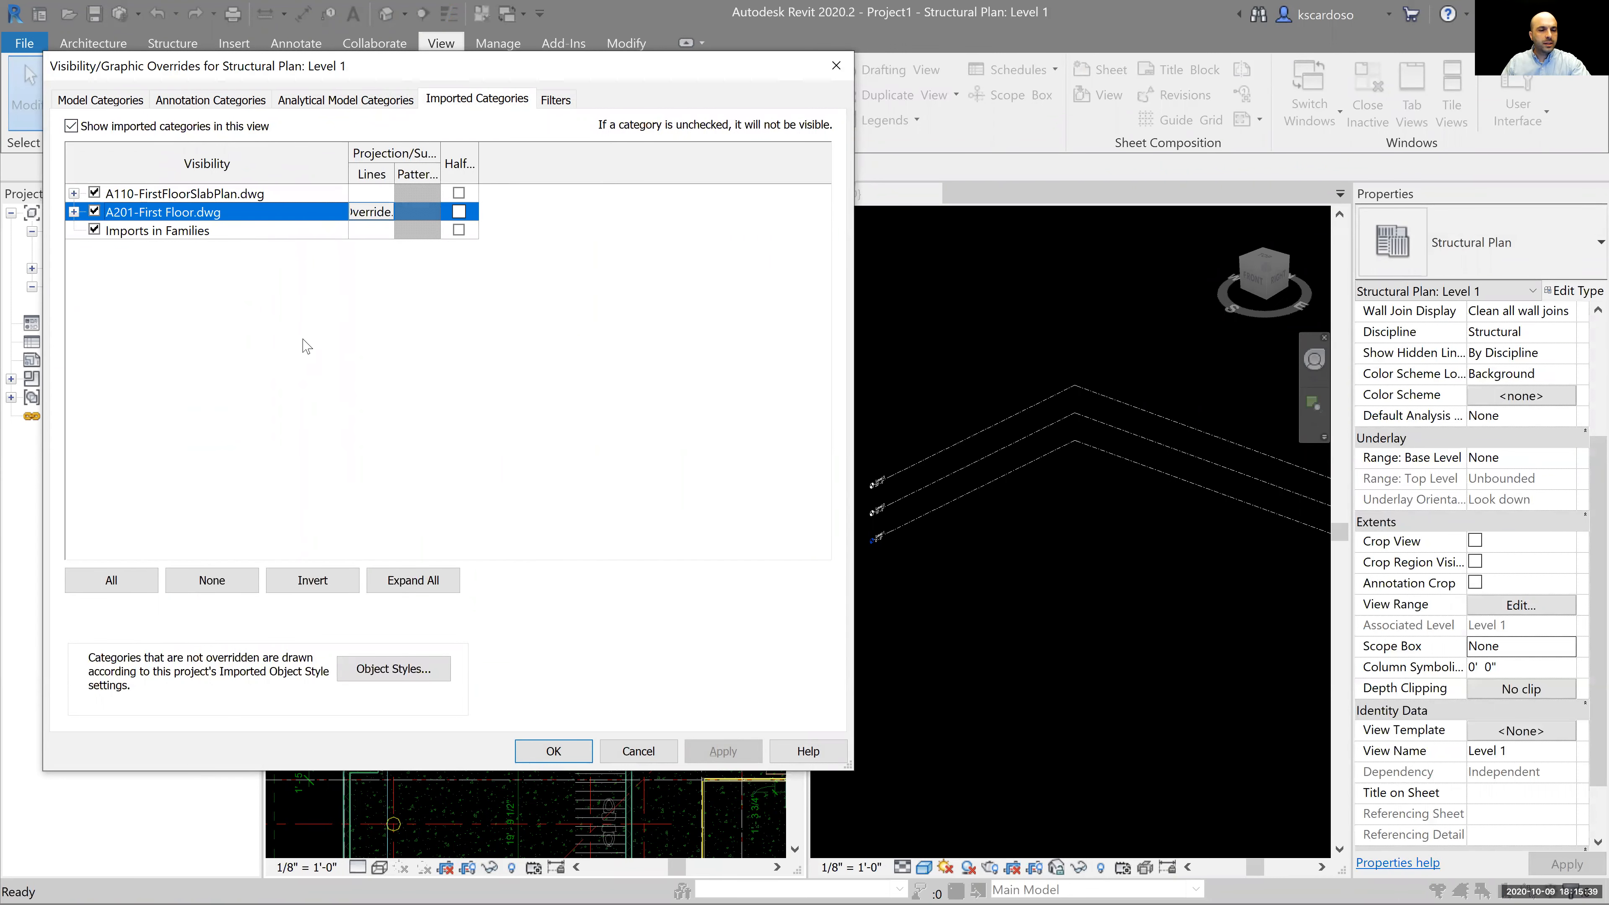
{"action": "left_click", "coordinate": [95, 212]}
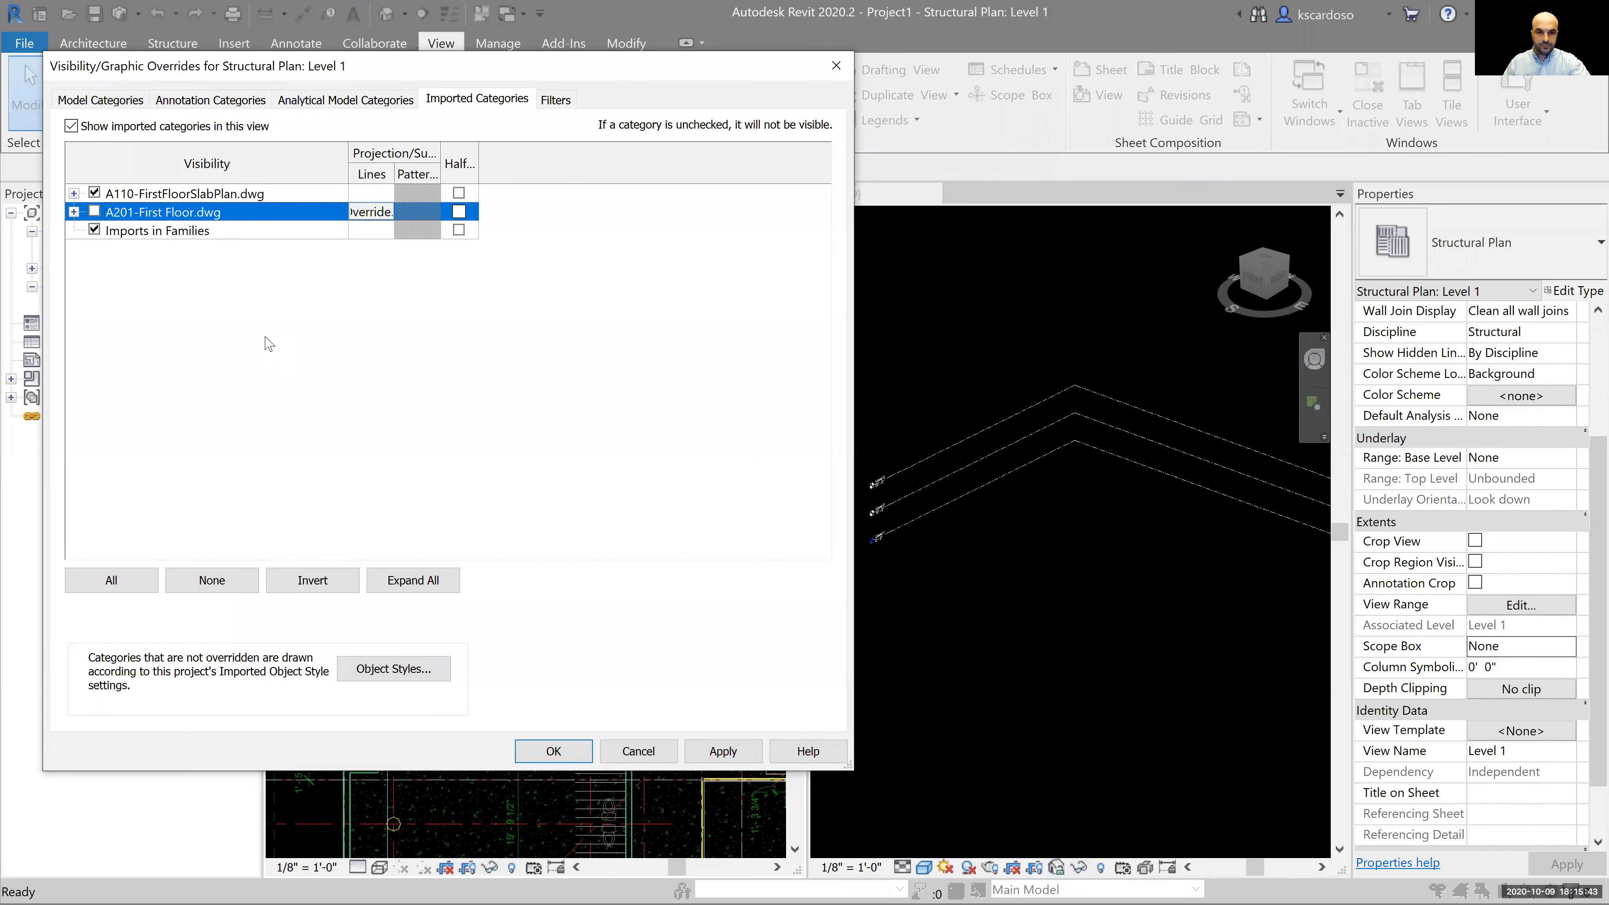
{"action": "left_click", "coordinate": [746, 753]}
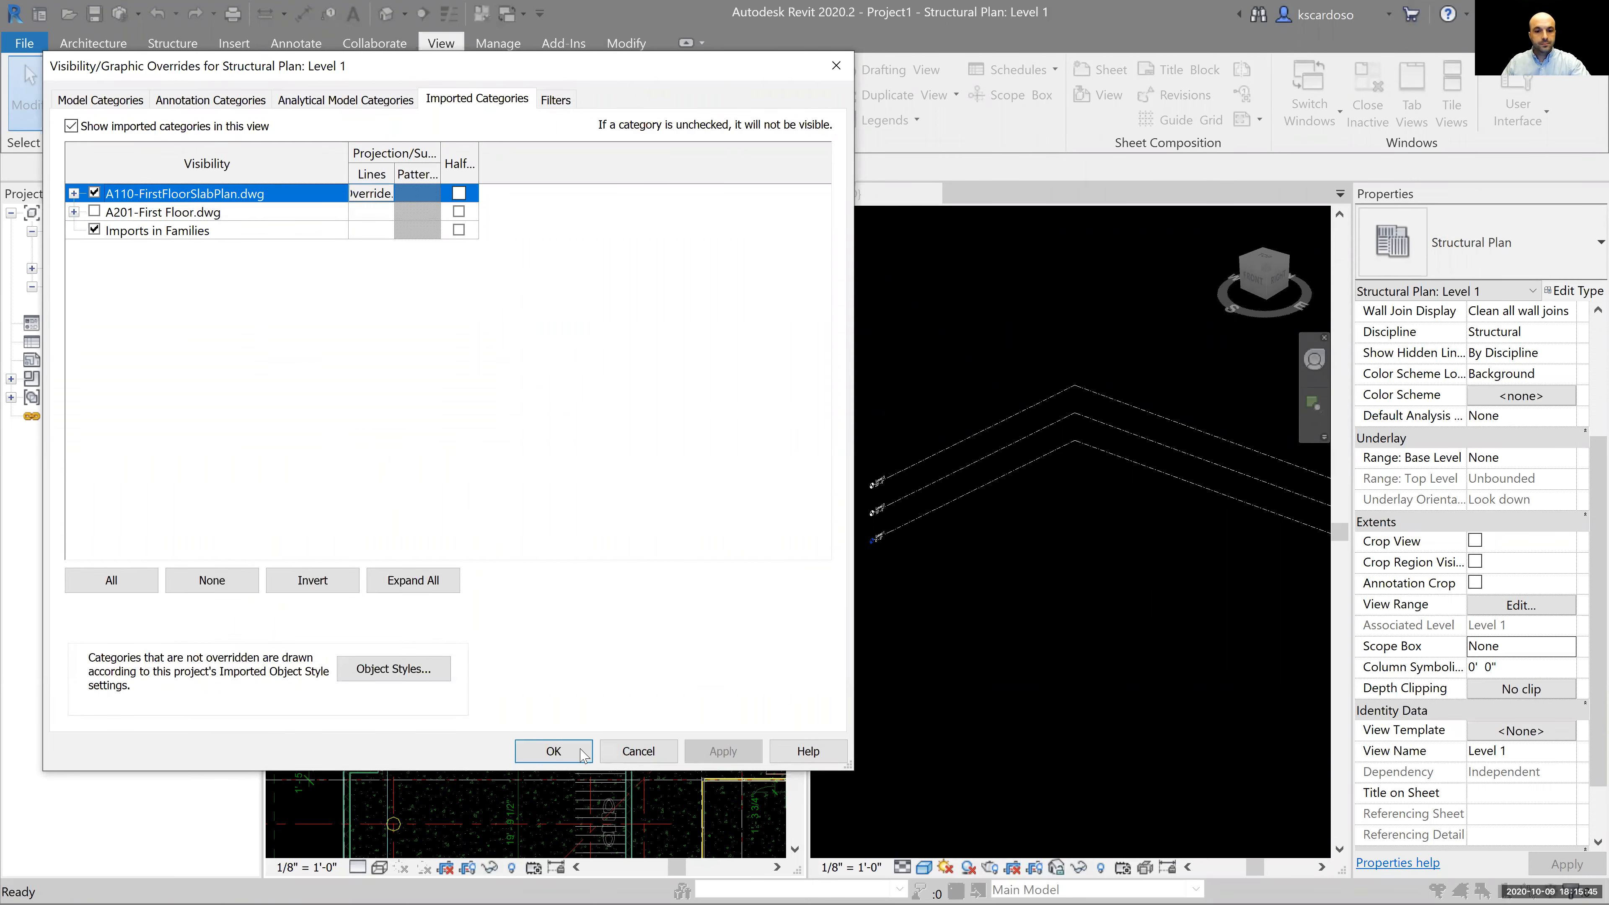
{"action": "left_click", "coordinate": [583, 753]}
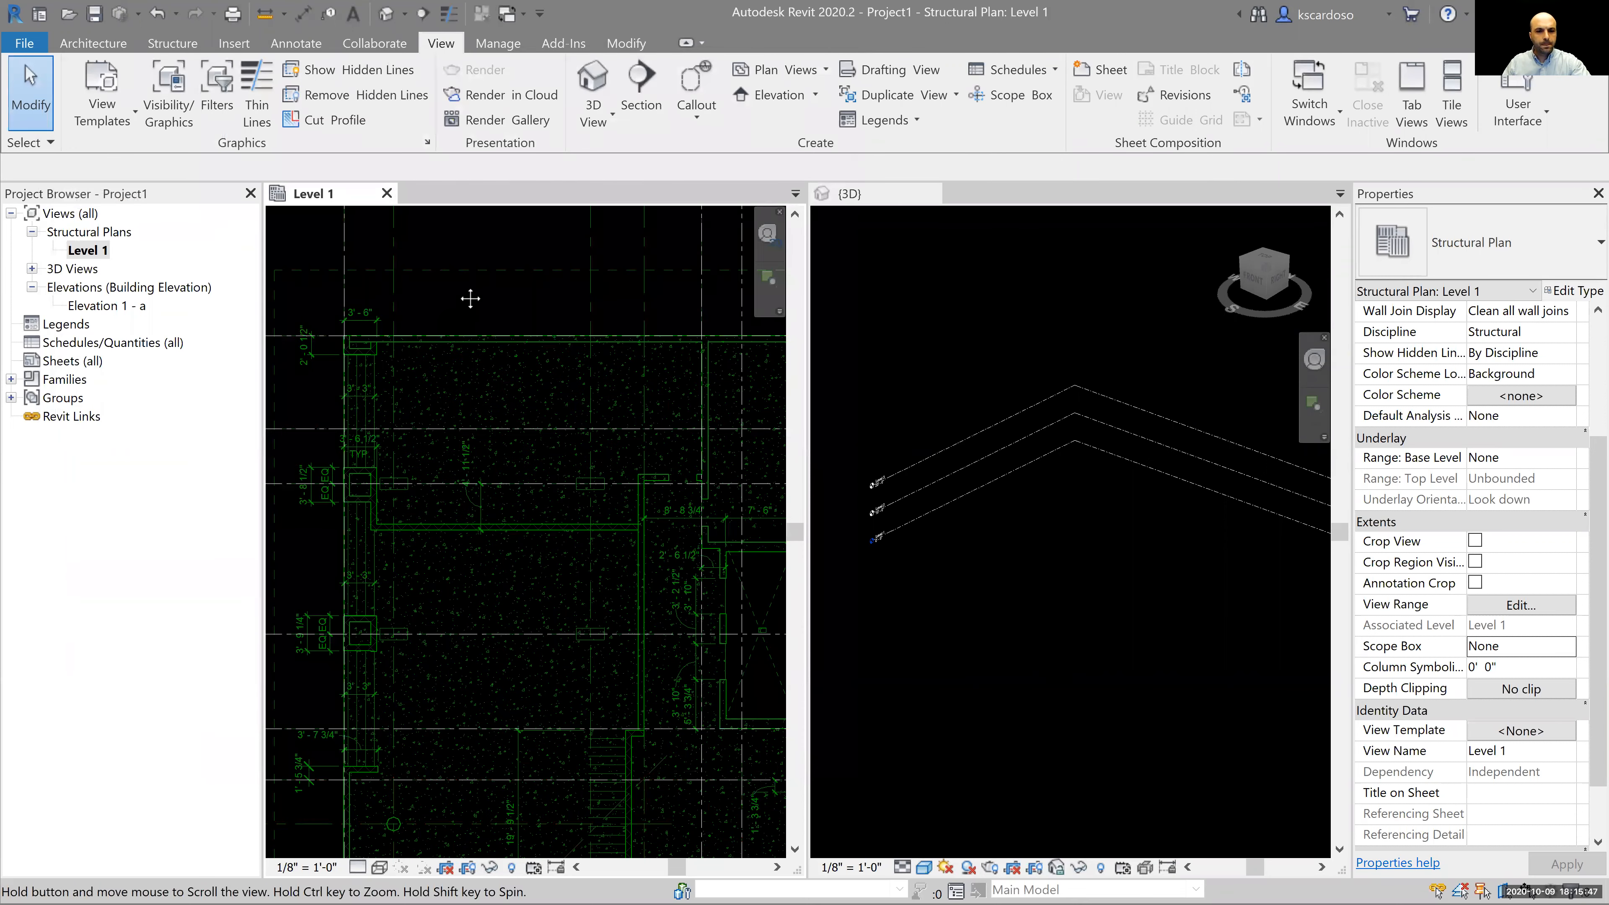
Turn on Thin Lines for the detailed corner of the Level 1 plan
{"action": "scroll", "coordinate": [317, 340], "scroll_direction": "up", "scroll_amount": 3}
{"action": "scroll", "coordinate": [318, 341], "scroll_direction": "up", "scroll_amount": 2}
{"action": "scroll", "coordinate": [455, 312], "scroll_direction": "up", "scroll_amount": 5}
{"action": "middle_click_drag", "start_coordinate": [685, 295], "coordinate": [747, 333]}
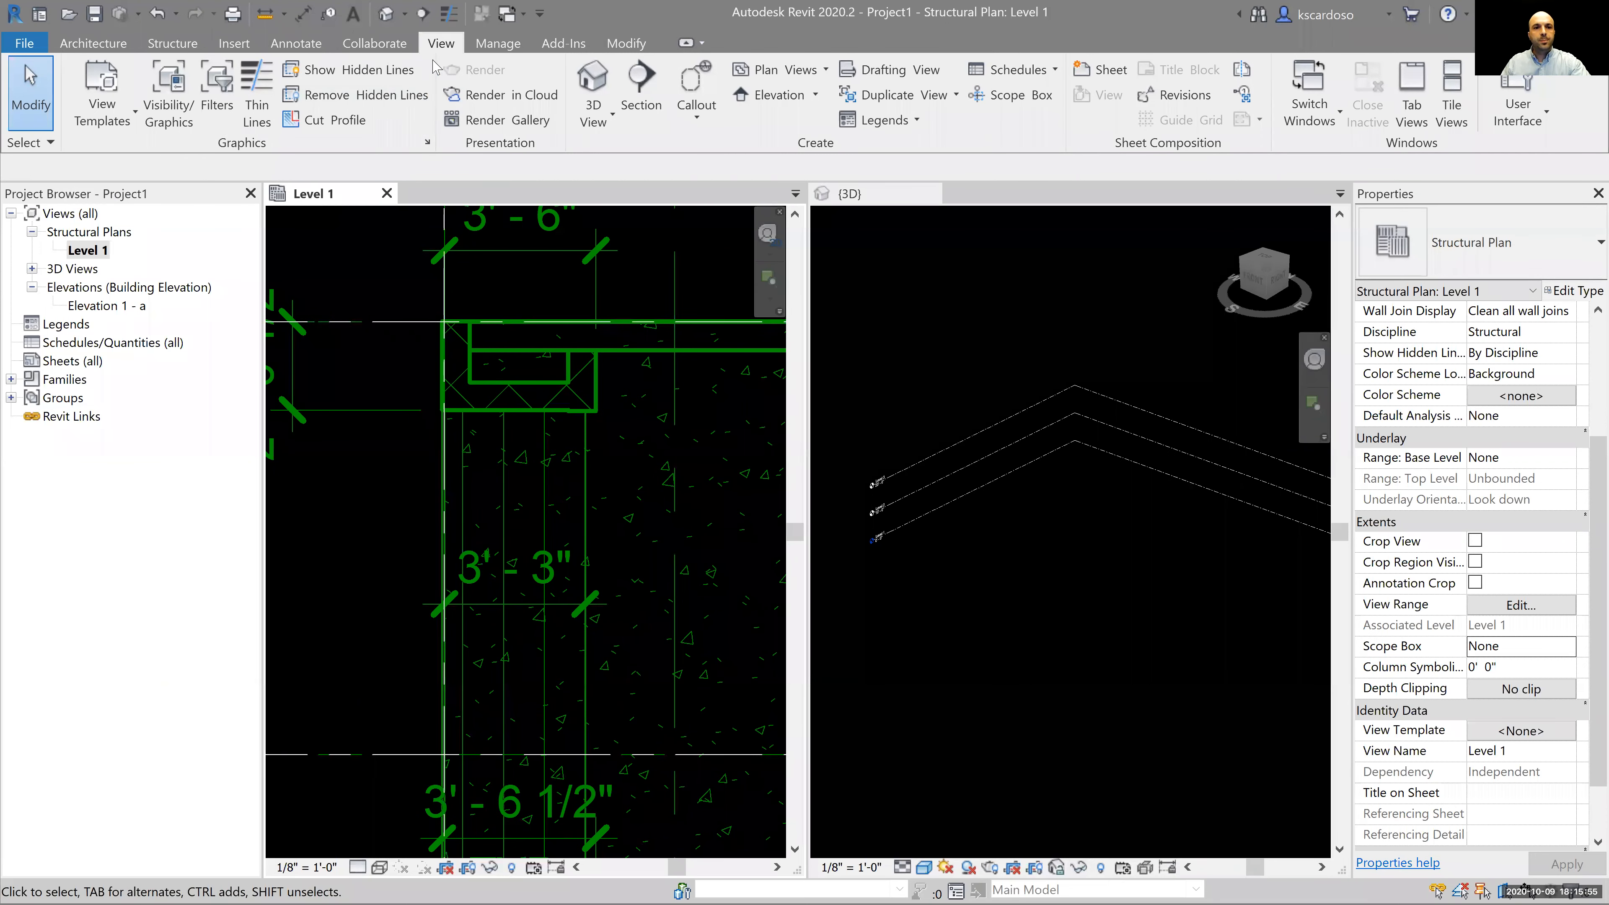
{"action": "left_click", "coordinate": [450, 15]}
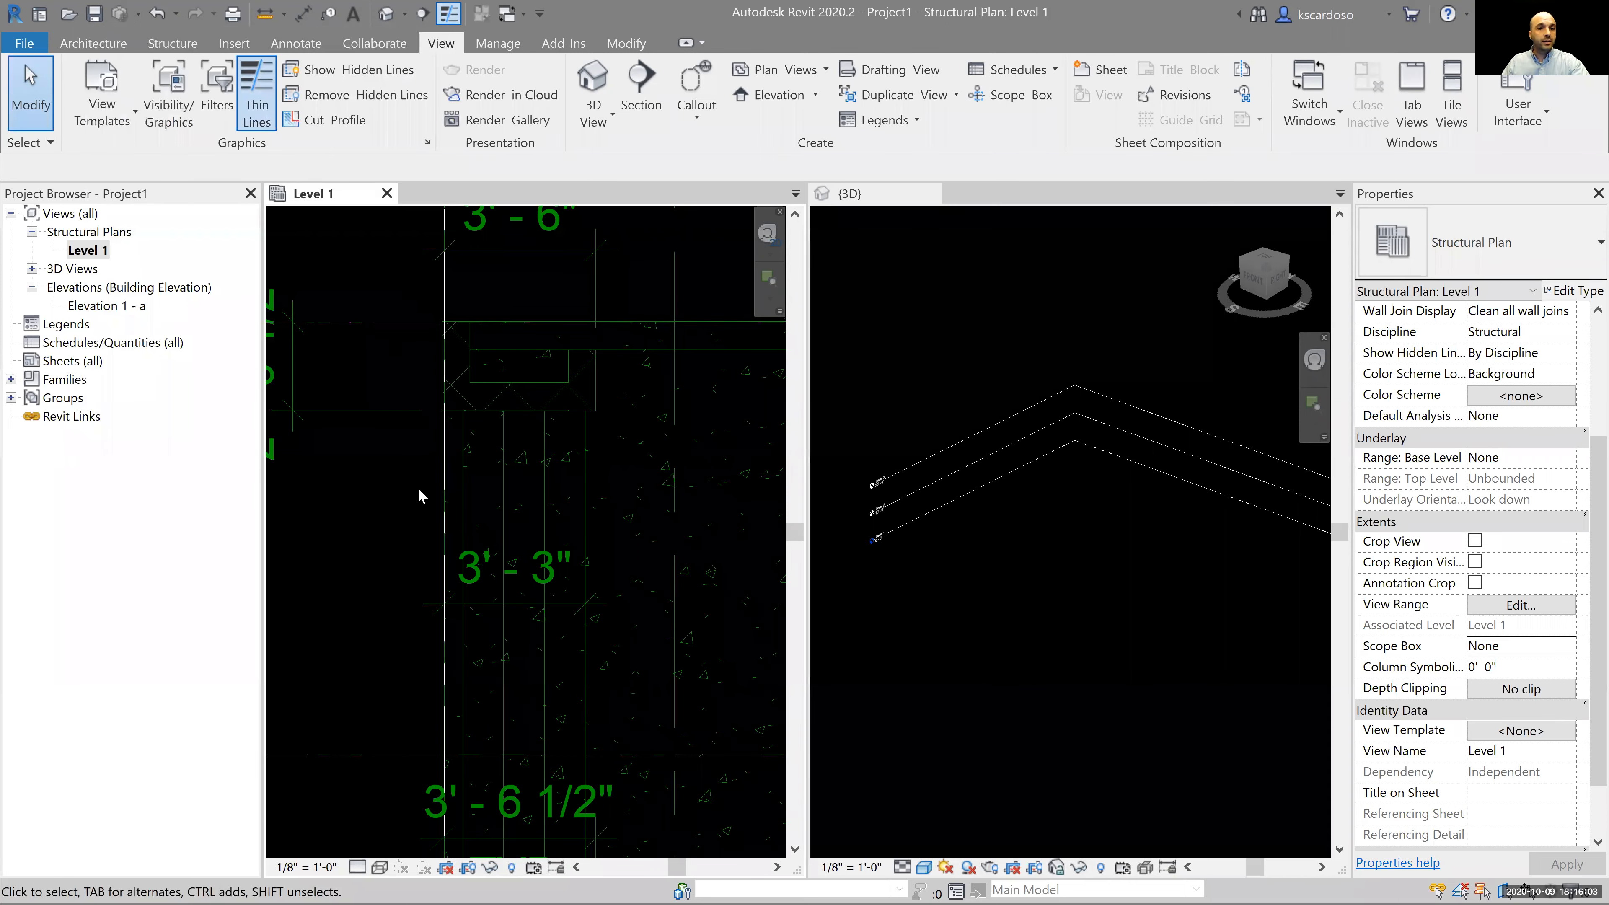
Start a structural wall and review the available Basic Wall types in its type properties, keeping Shotcrete - Exterior - 12"
{"action": "scroll", "coordinate": [412, 488], "scroll_direction": "down", "scroll_amount": 2}
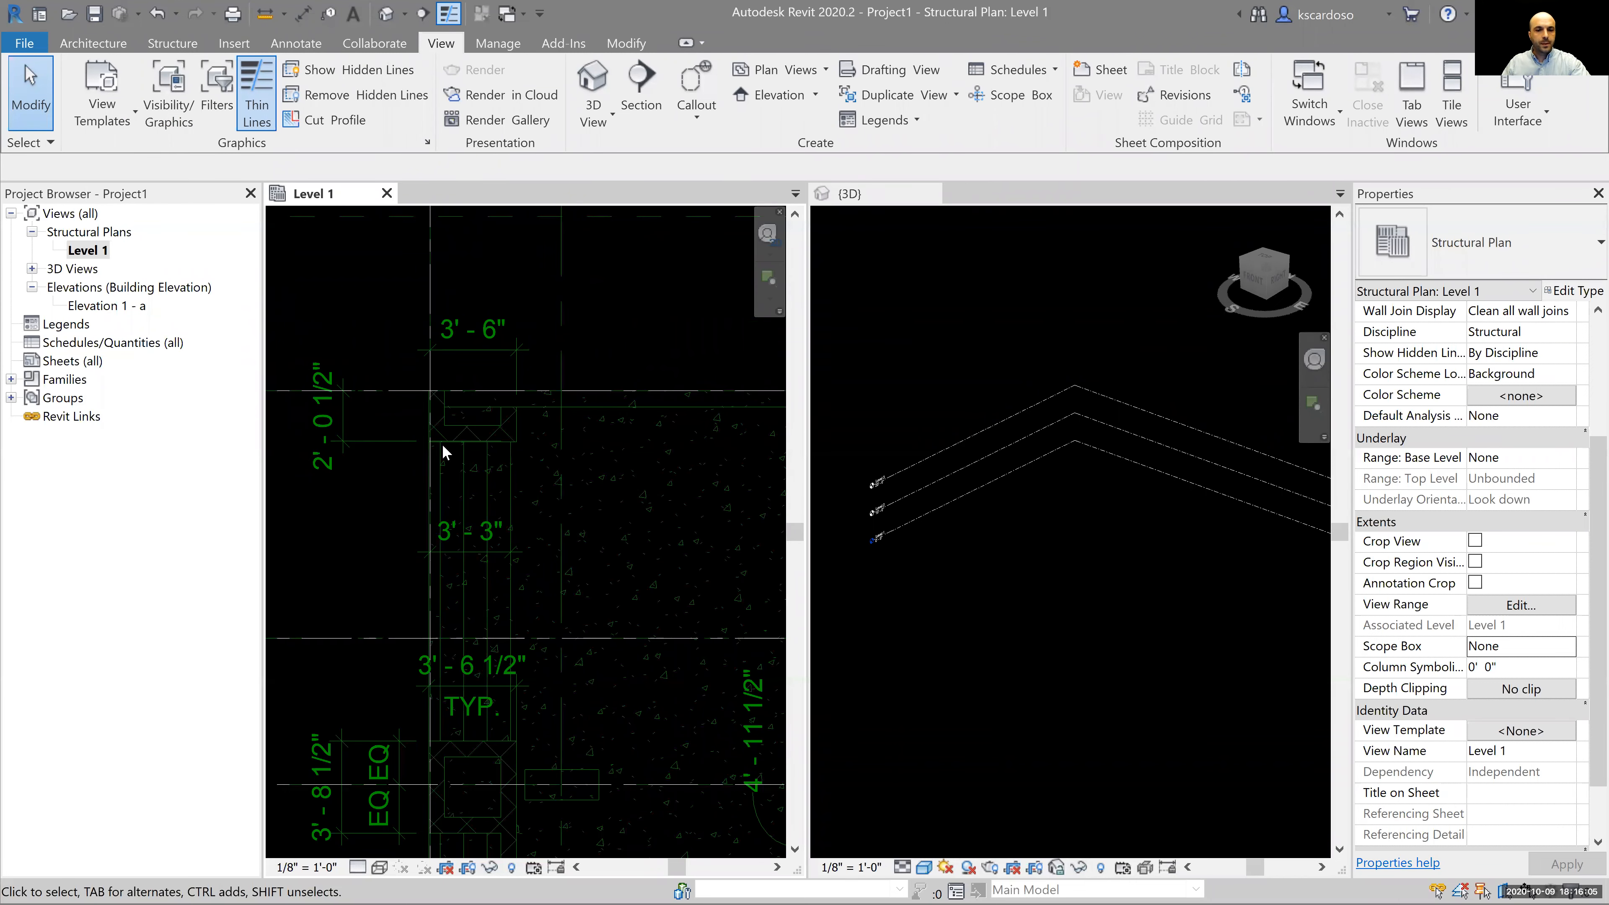
{"action": "middle_click_drag", "start_coordinate": [614, 315], "coordinate": [610, 319]}
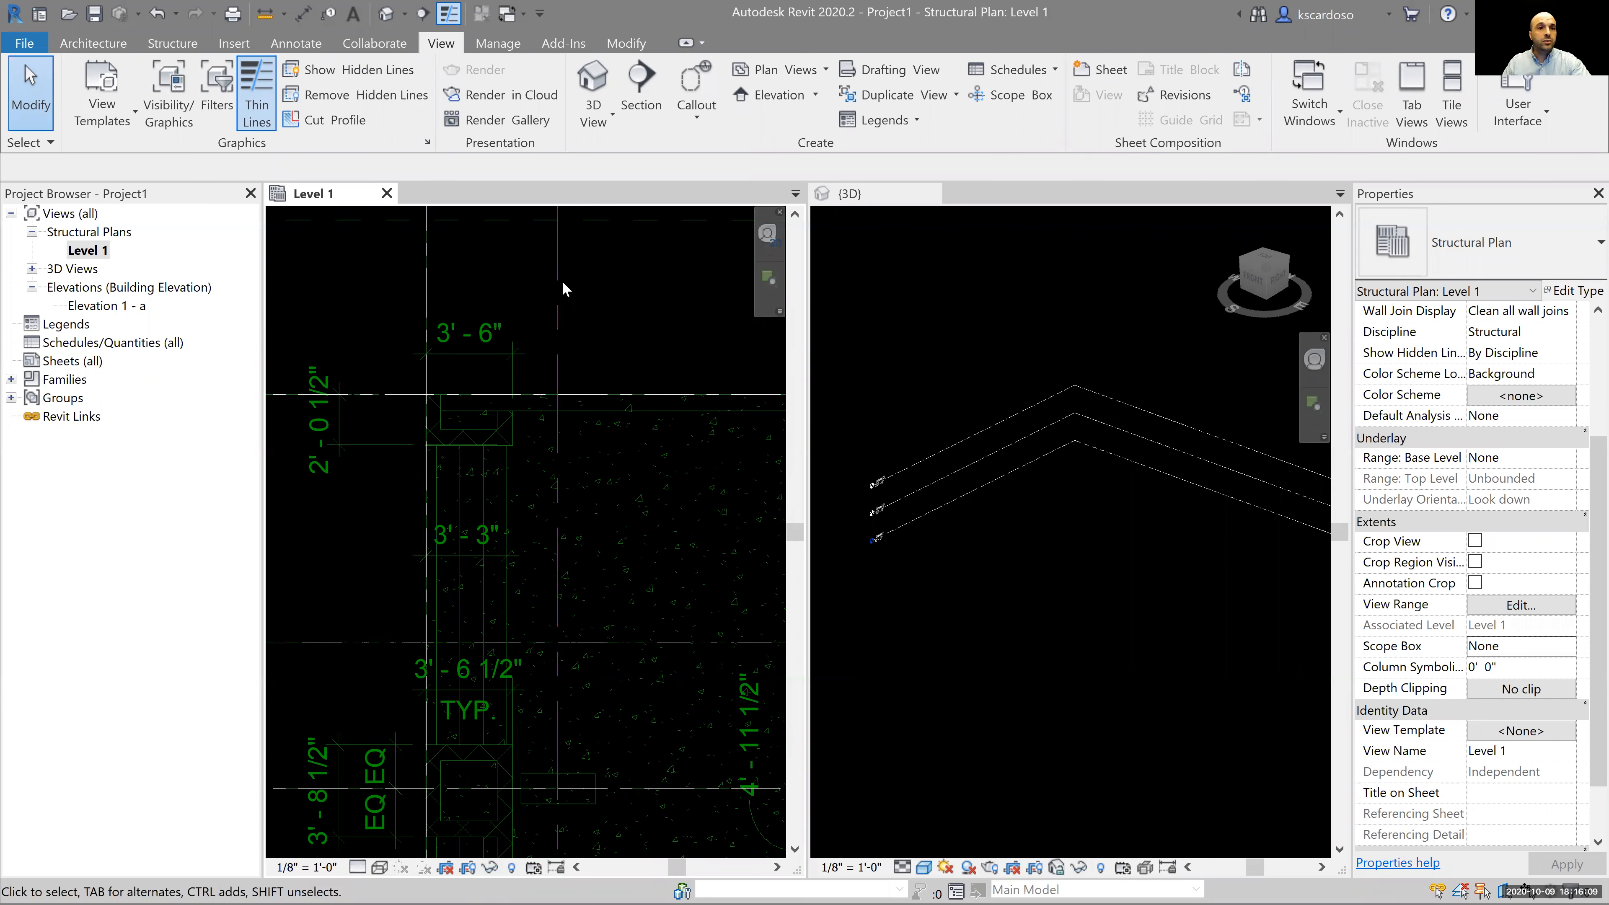
{"action": "left_click", "coordinate": [172, 43]}
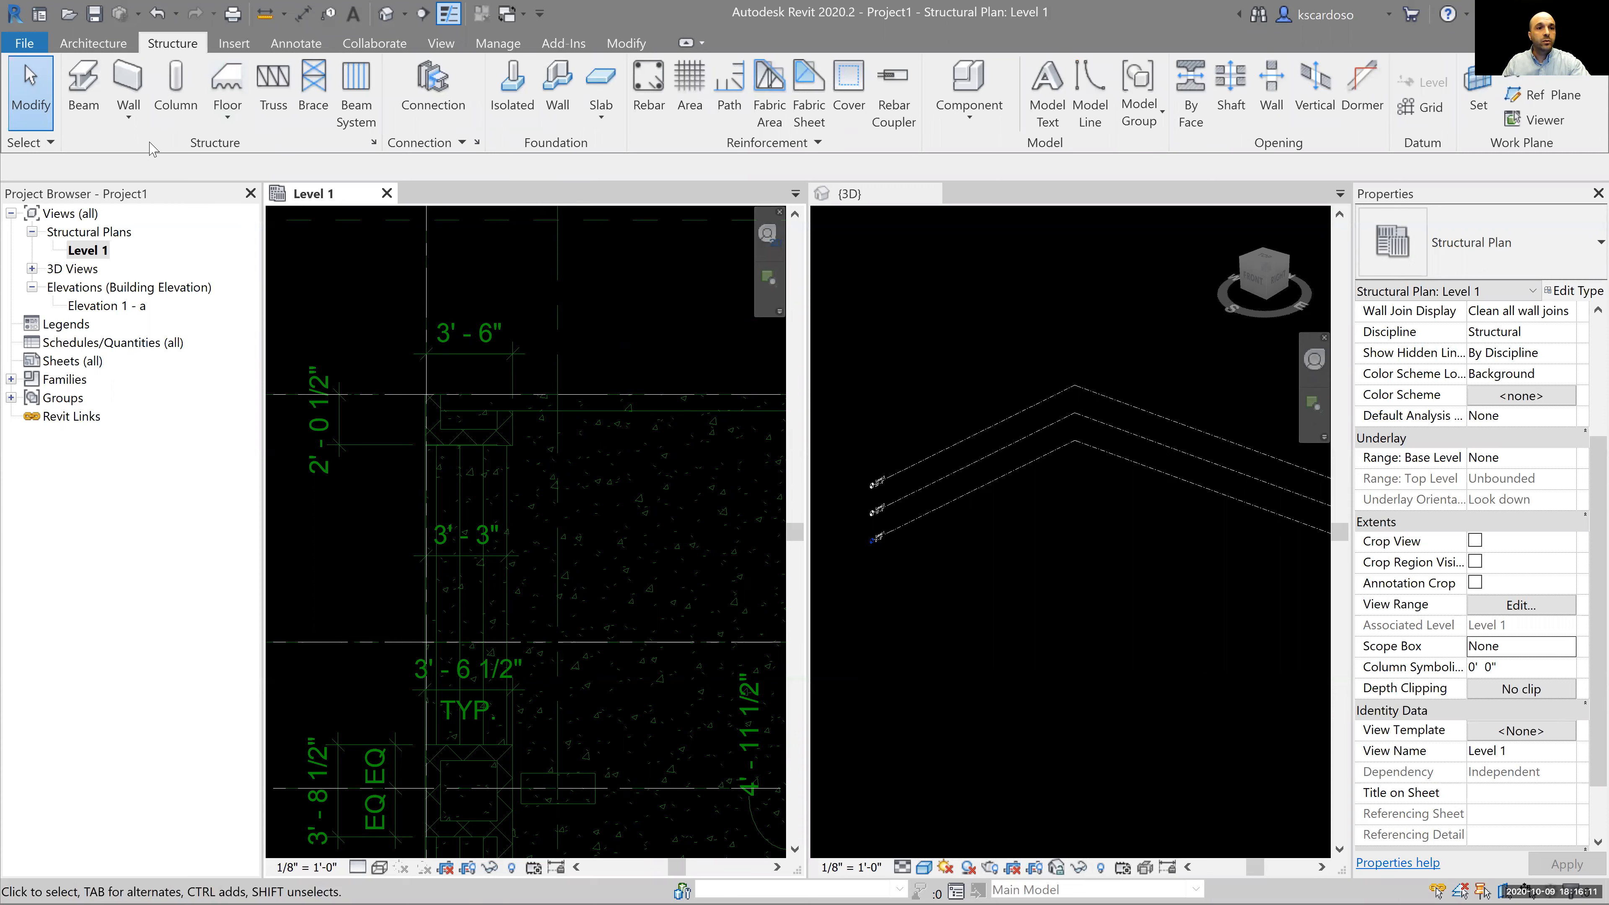
{"action": "left_click", "coordinate": [129, 112]}
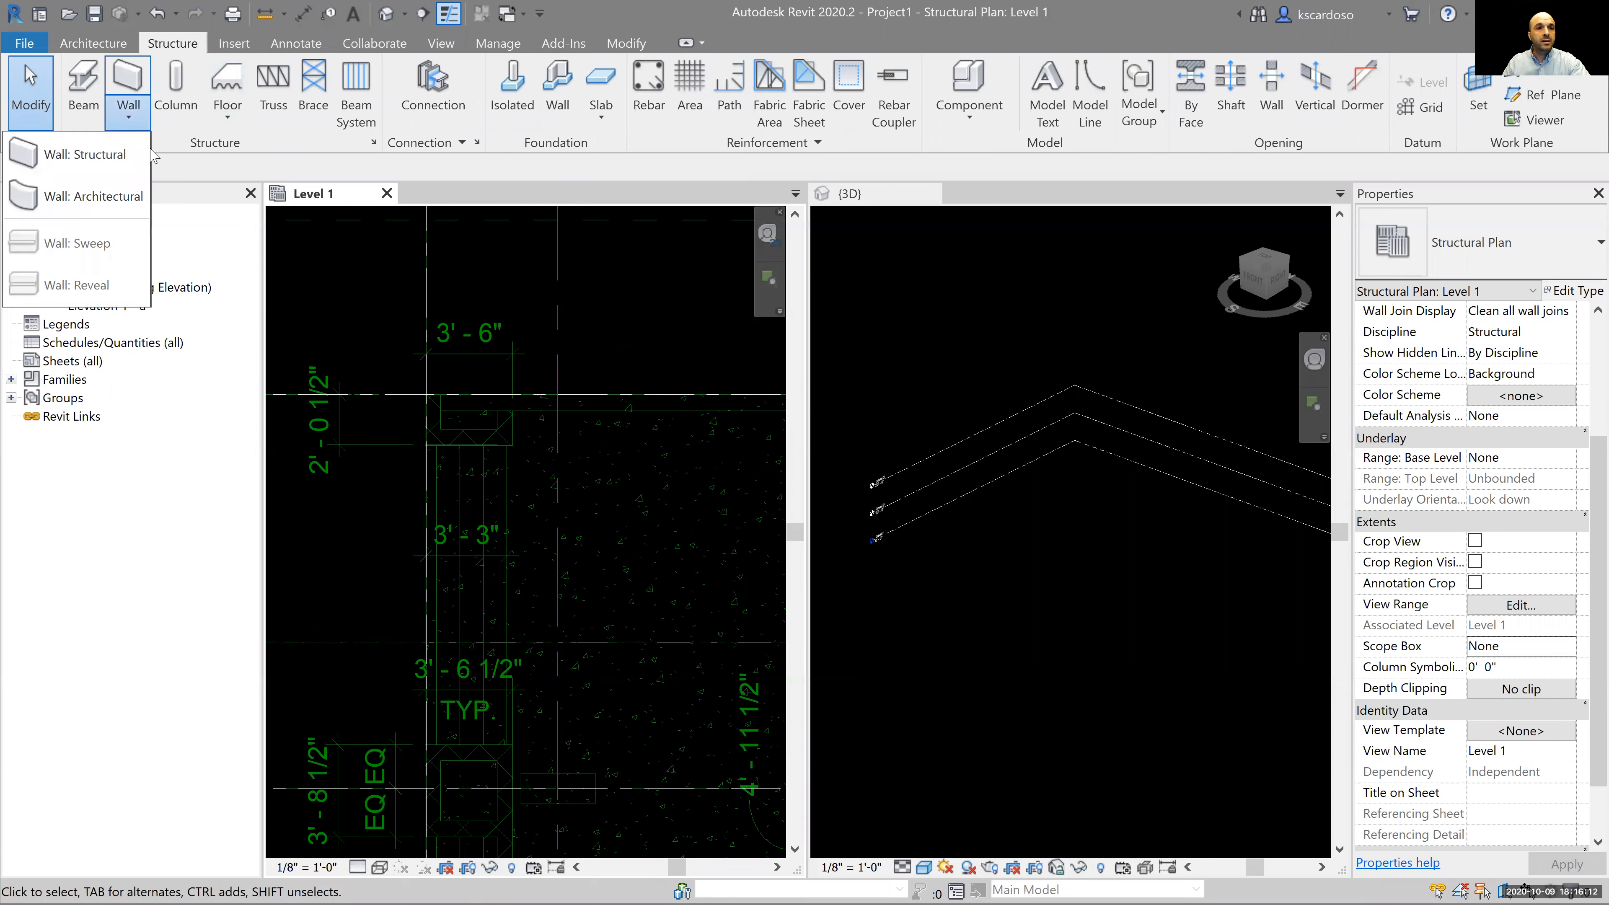
{"action": "left_click", "coordinate": [77, 154]}
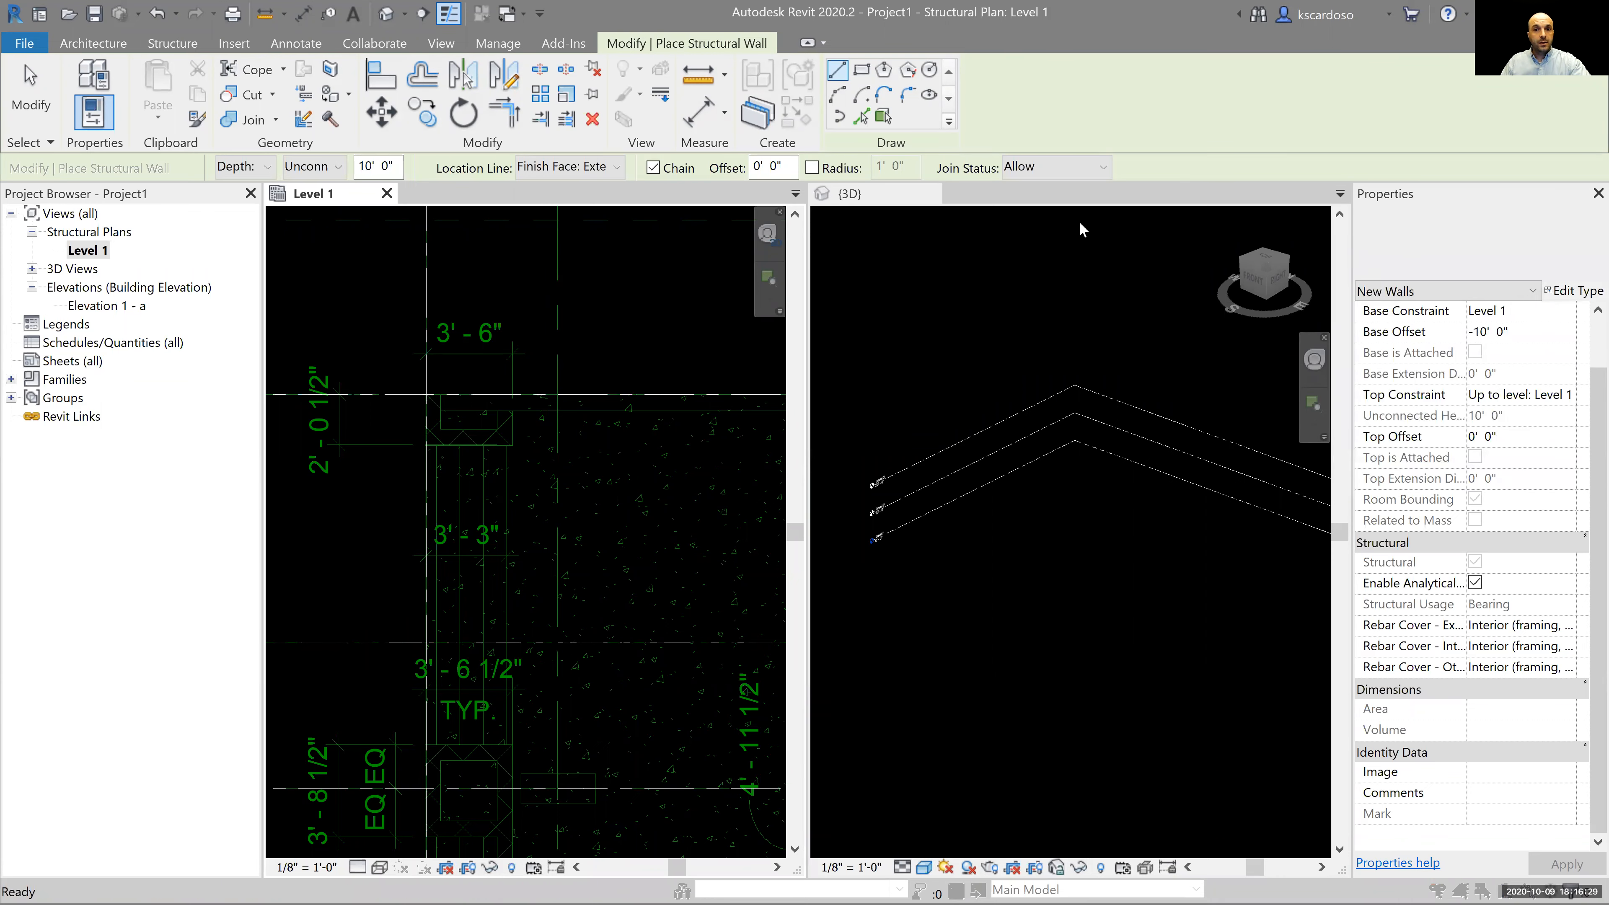
{"action": "left_click", "coordinate": [1575, 291]}
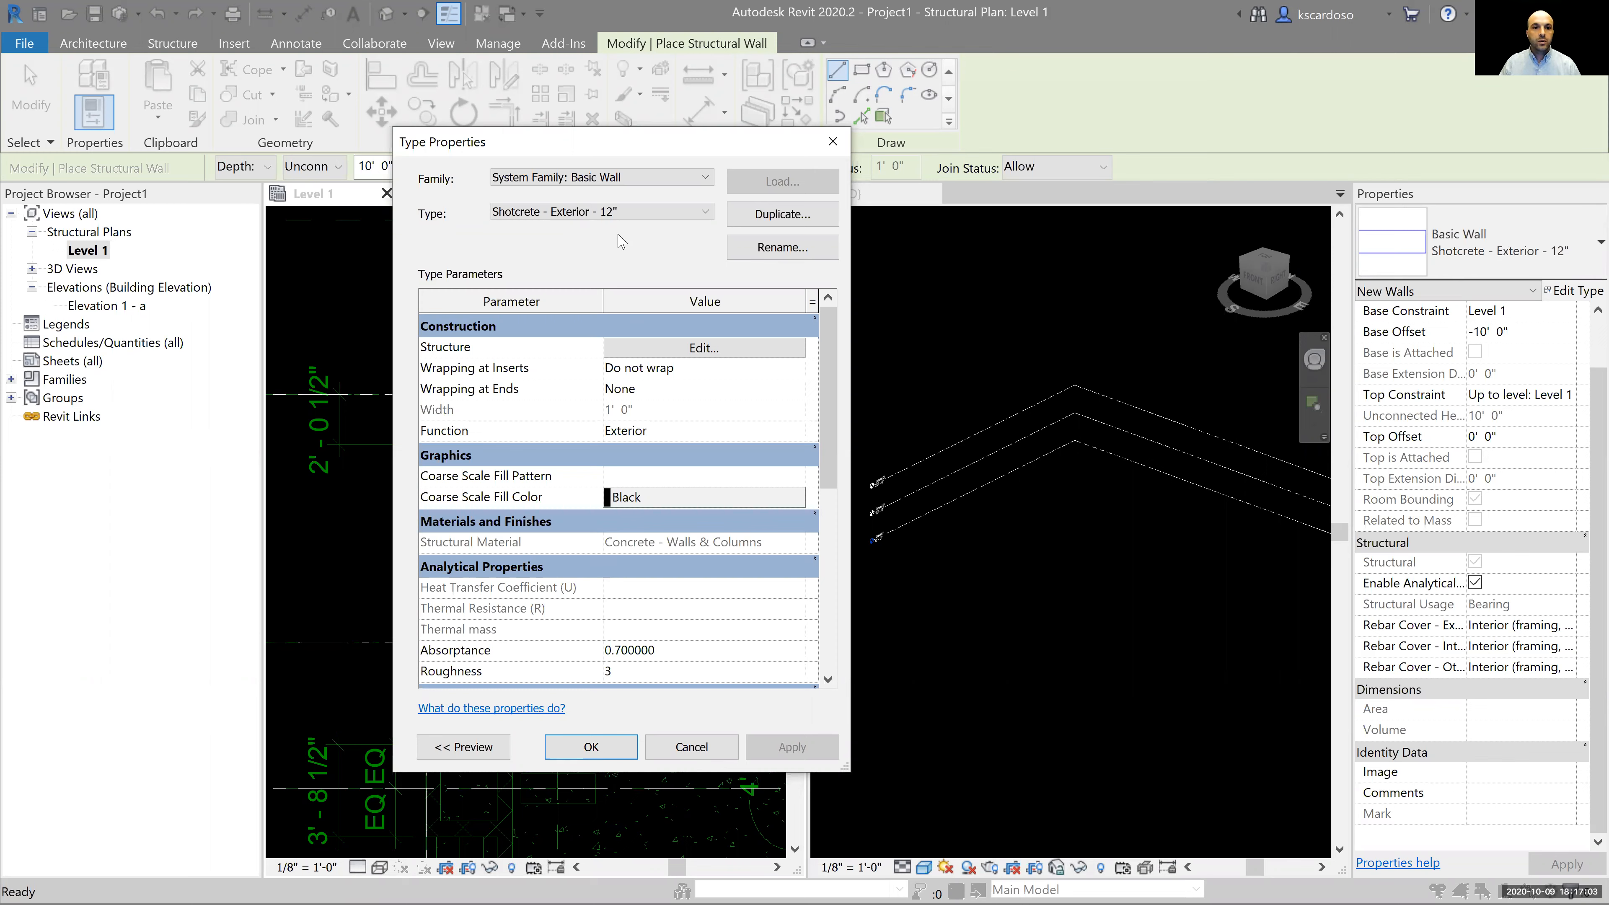
{"action": "left_click", "coordinate": [648, 218]}
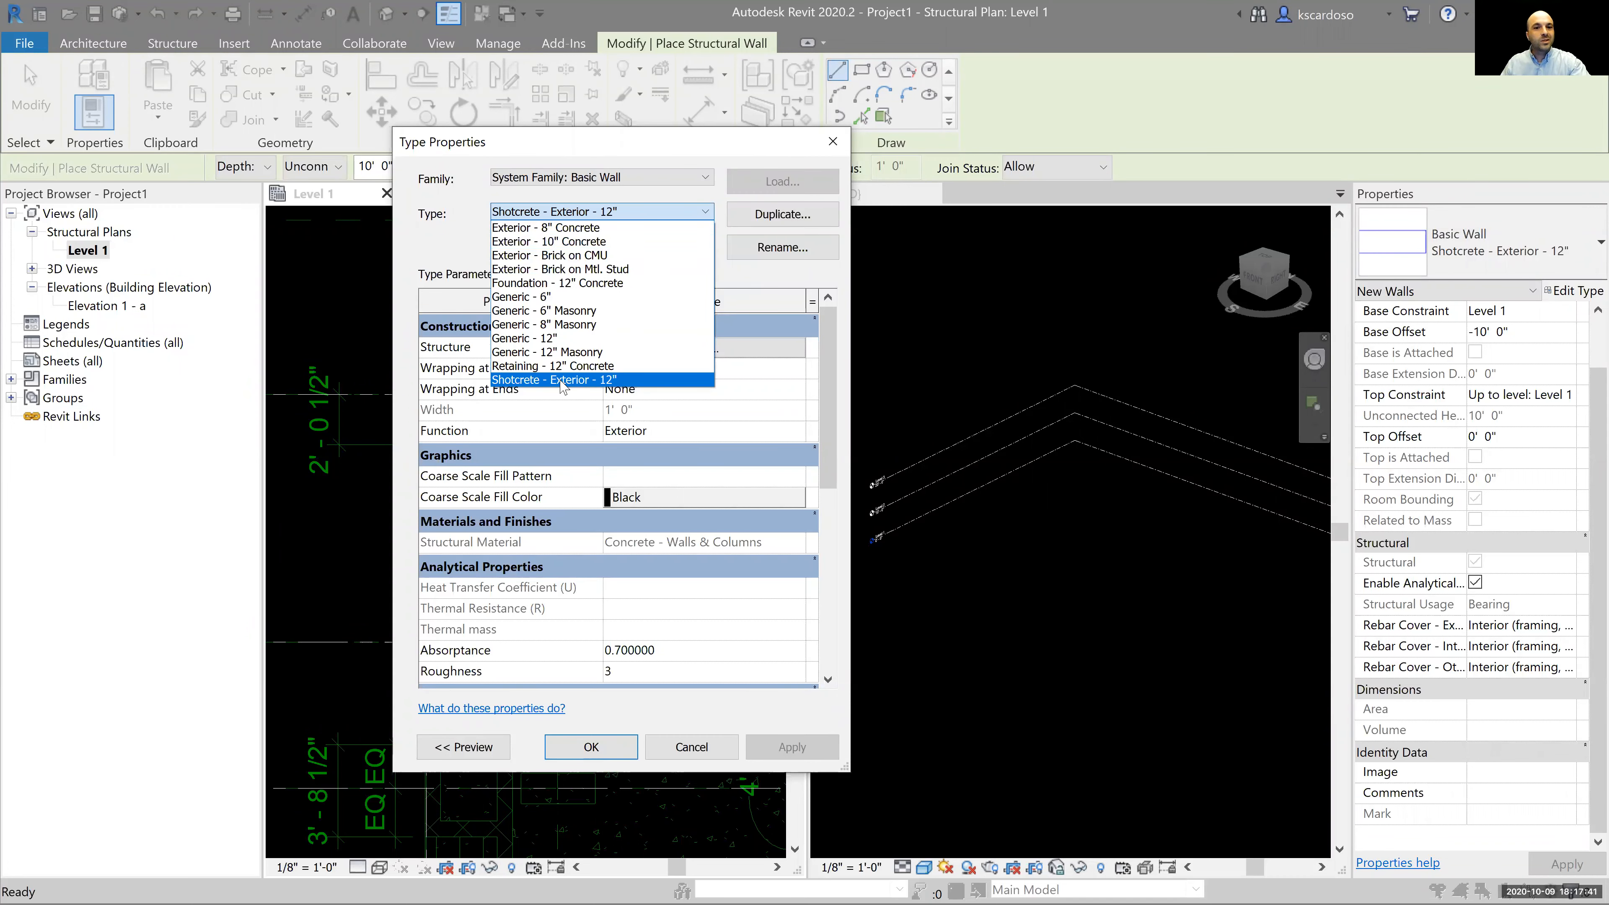
{"action": "left_click", "coordinate": [806, 141]}
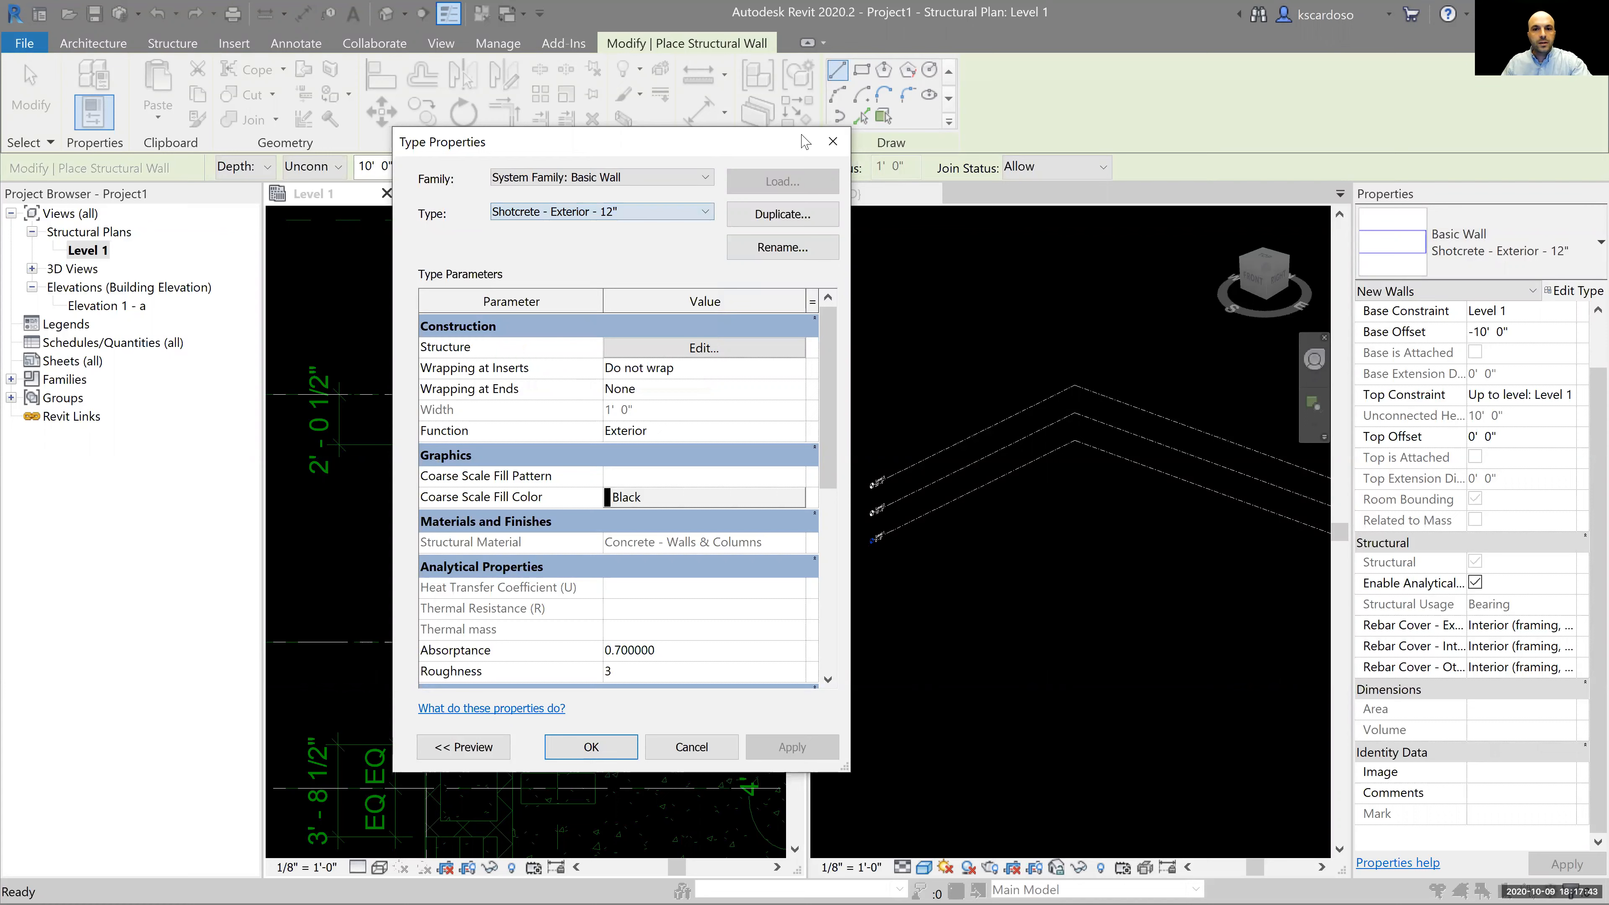
{"action": "left_click", "coordinate": [833, 142]}
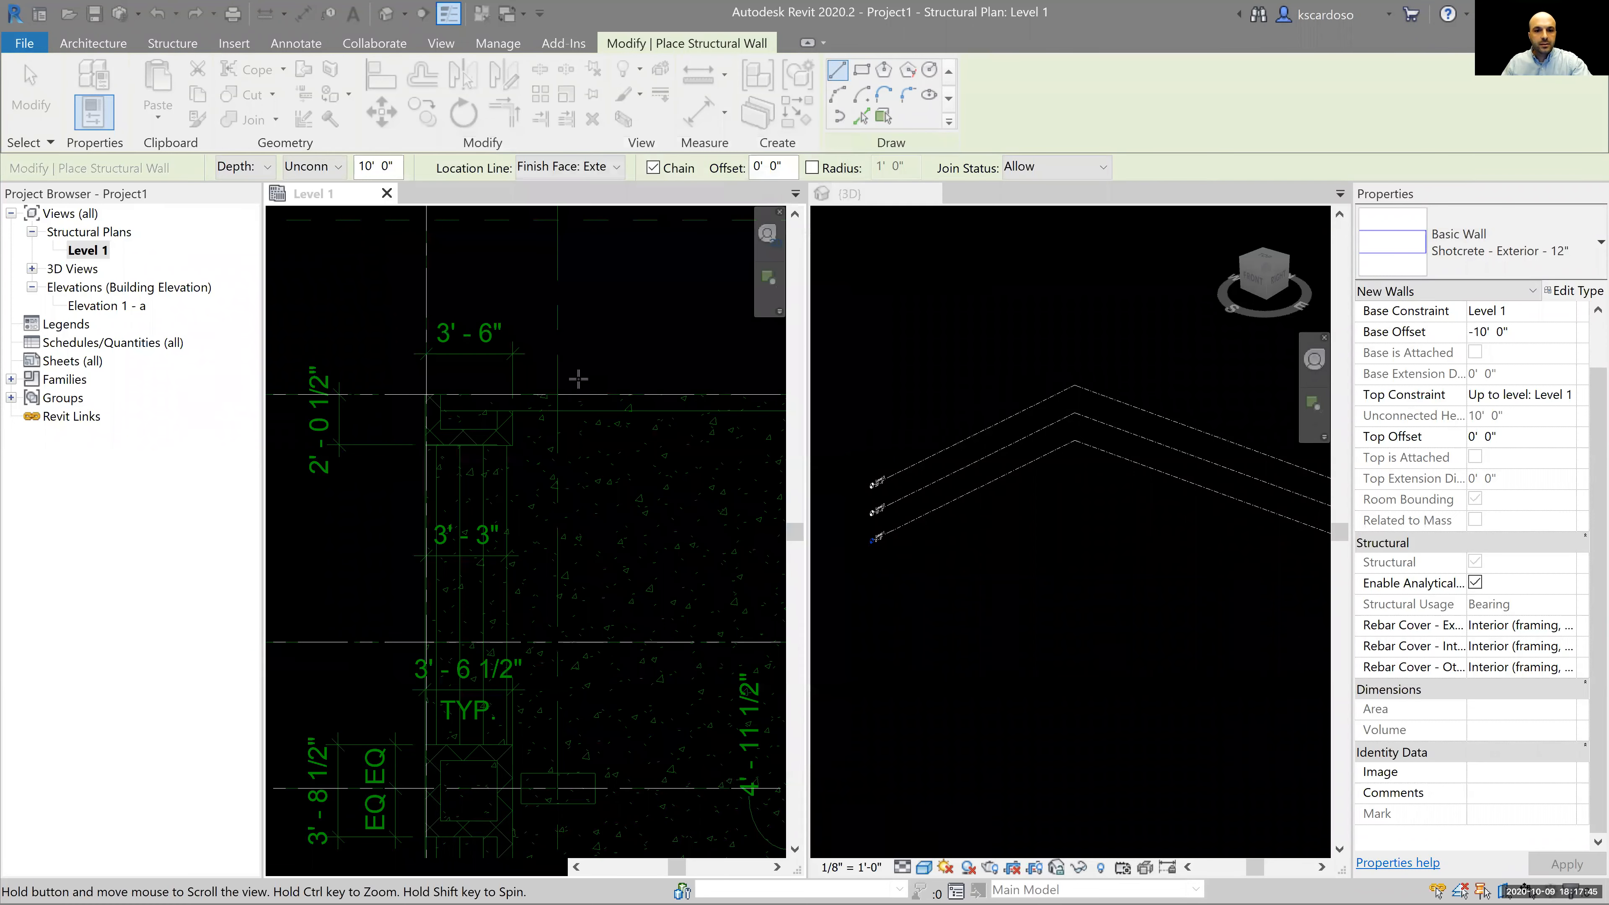
Switch structural wall placement to Pick Lines, set its height up to Level 2, and keep Finish Face: Exterior as location line
{"action": "scroll", "coordinate": [638, 379], "scroll_direction": "up", "scroll_amount": 3}
{"action": "middle_click_drag", "start_coordinate": [638, 379], "coordinate": [704, 358]}
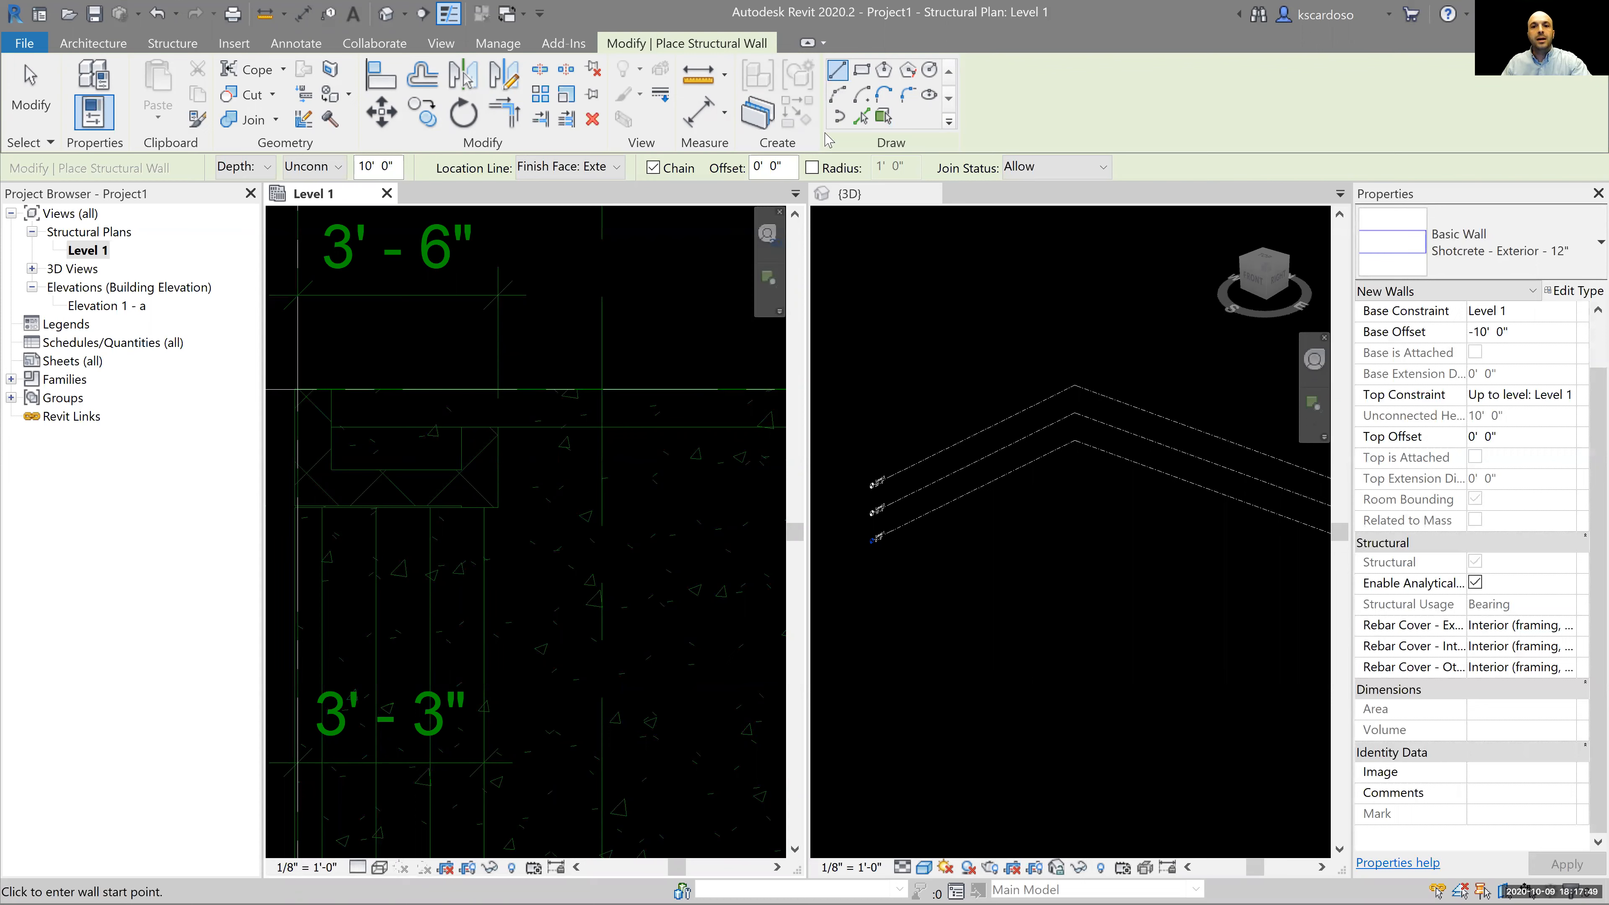
{"action": "left_click", "coordinate": [864, 118]}
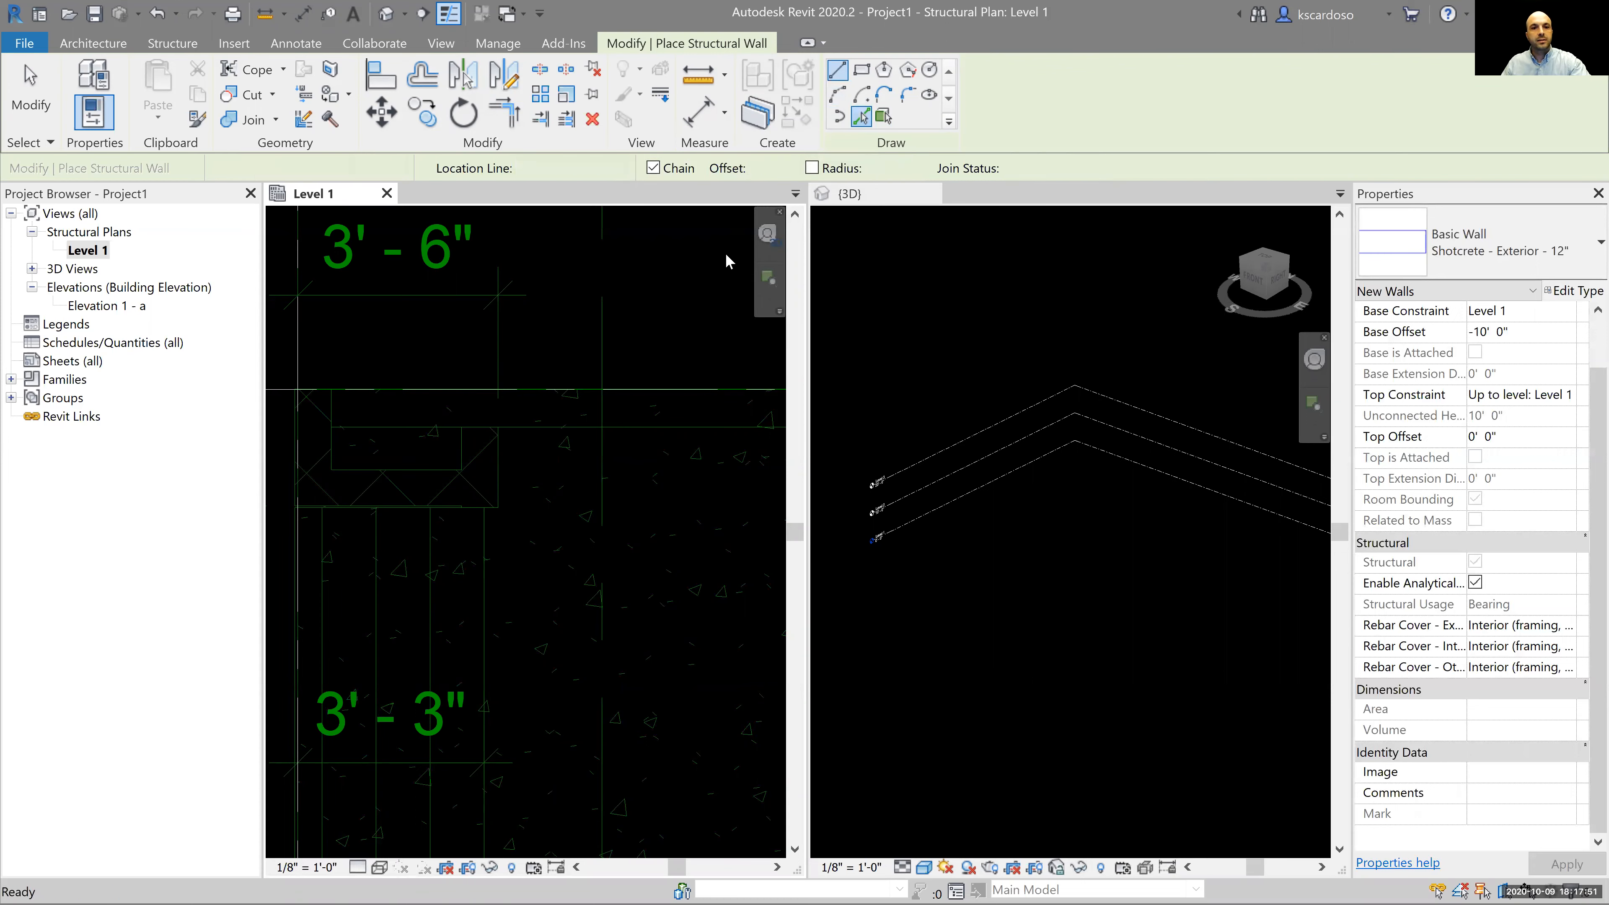
{"action": "scroll", "coordinate": [526, 303], "scroll_direction": "down", "scroll_amount": 3}
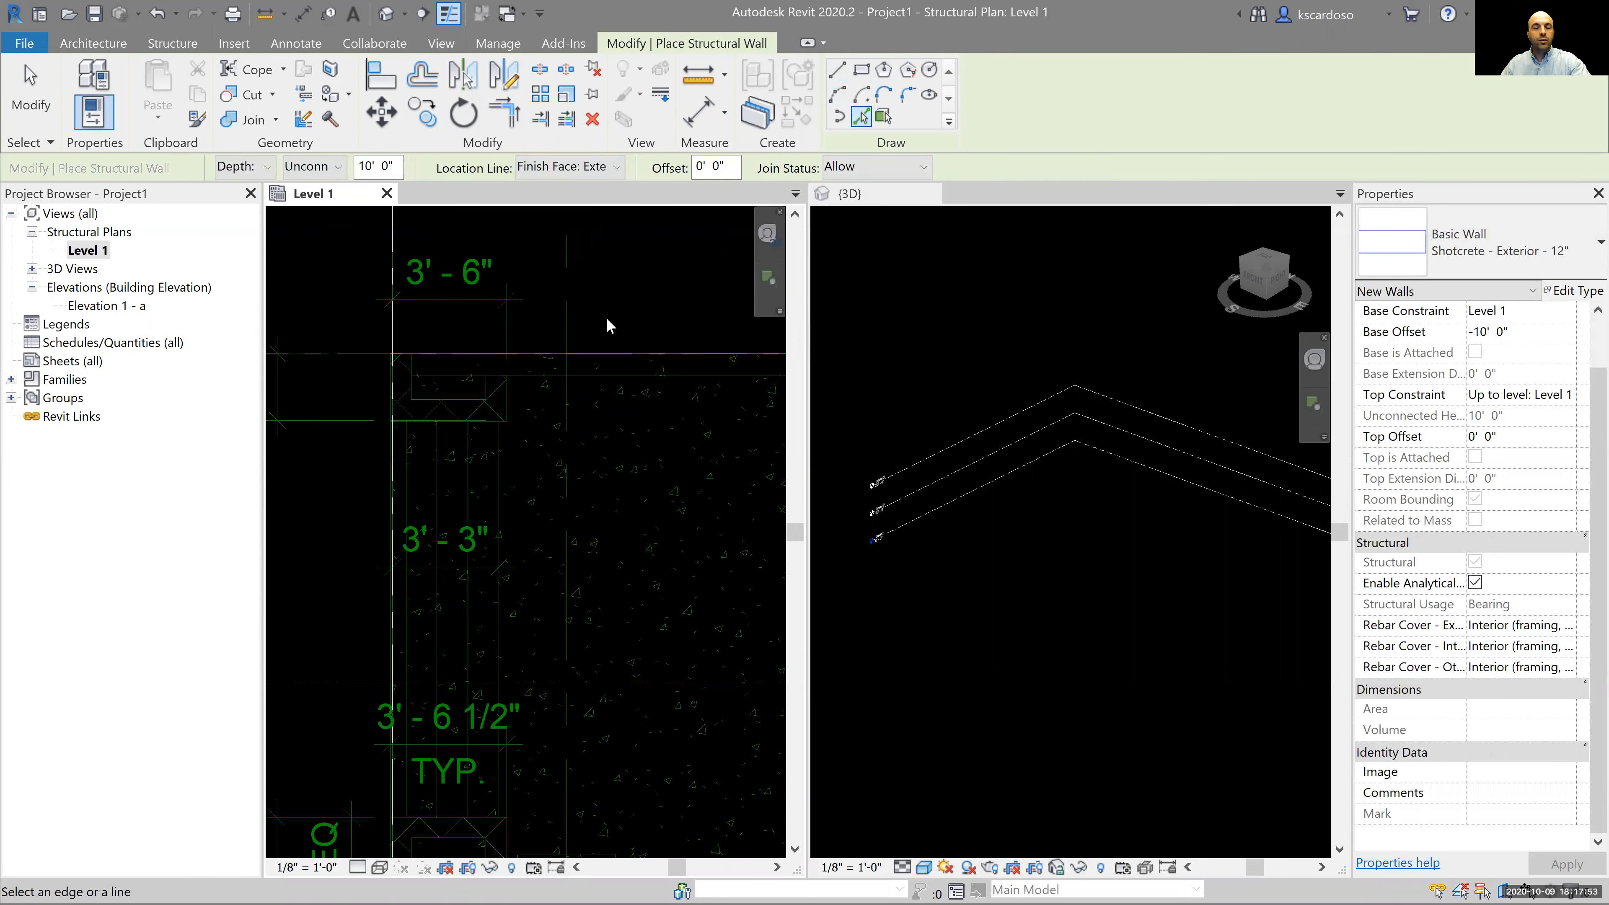
{"action": "middle_click_drag", "start_coordinate": [597, 314], "coordinate": [570, 311]}
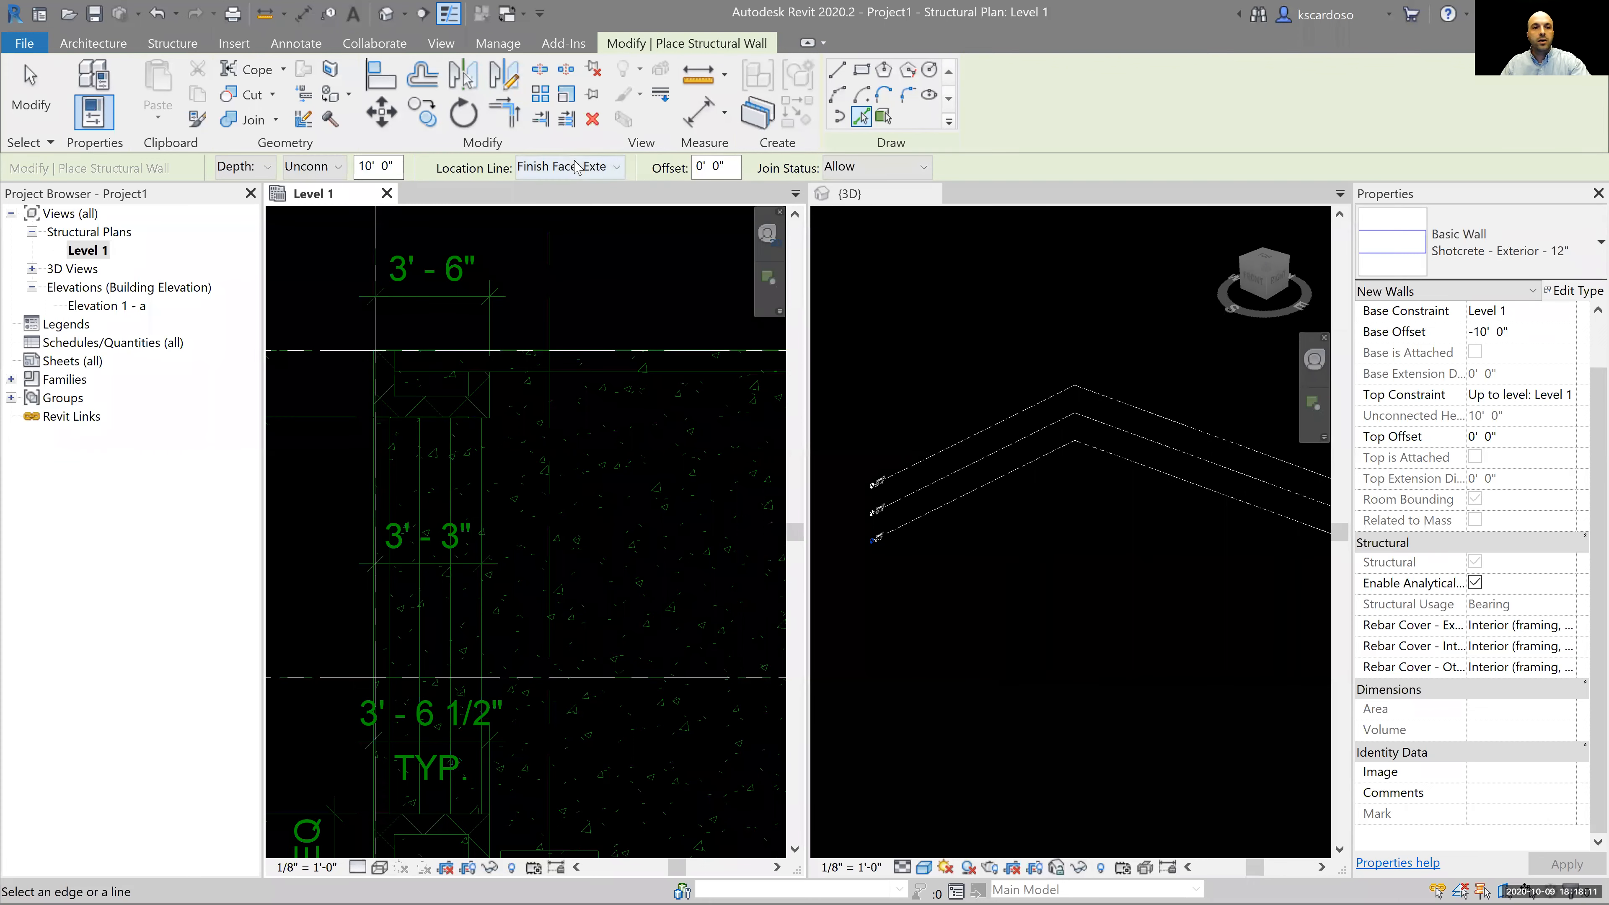
{"action": "left_click", "coordinate": [270, 169]}
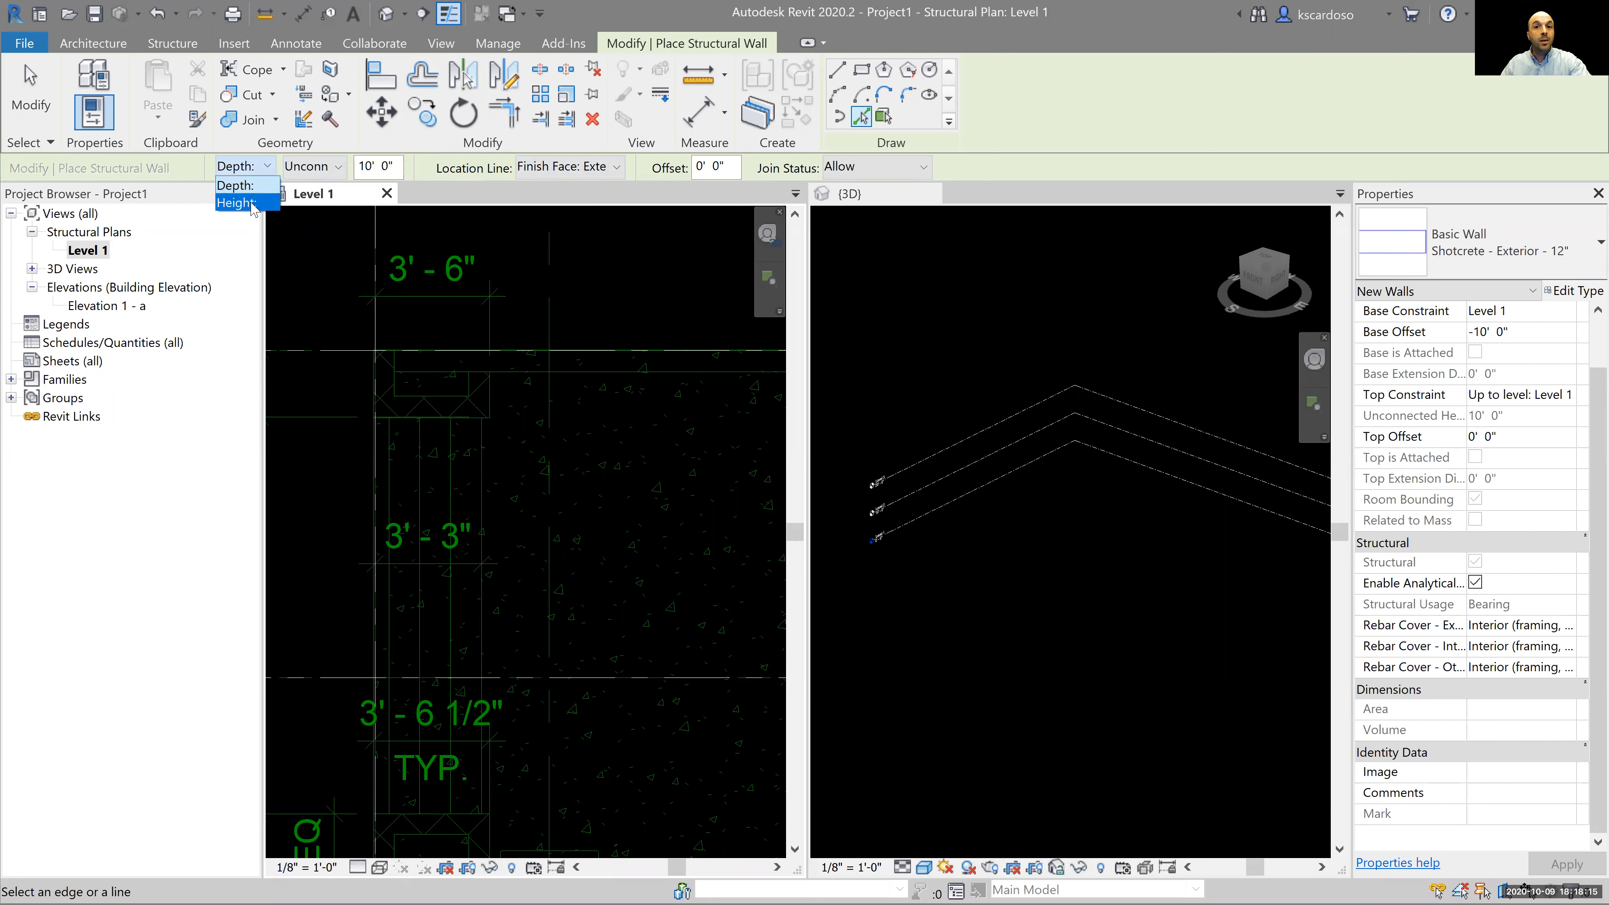
{"action": "left_click", "coordinate": [236, 203]}
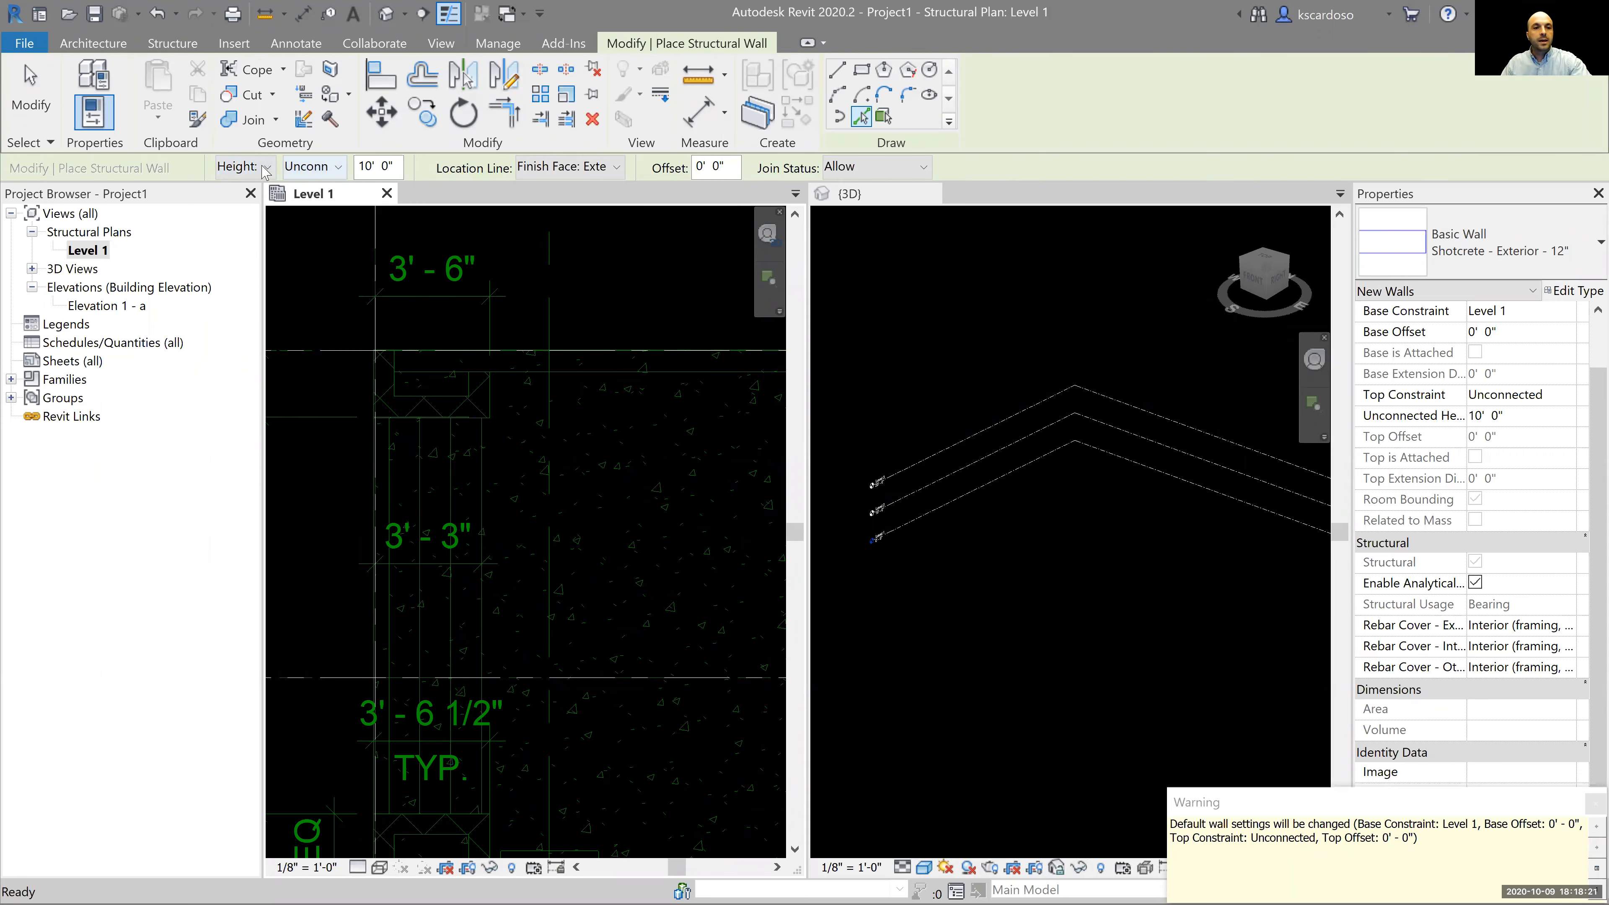
{"action": "left_click", "coordinate": [336, 167]}
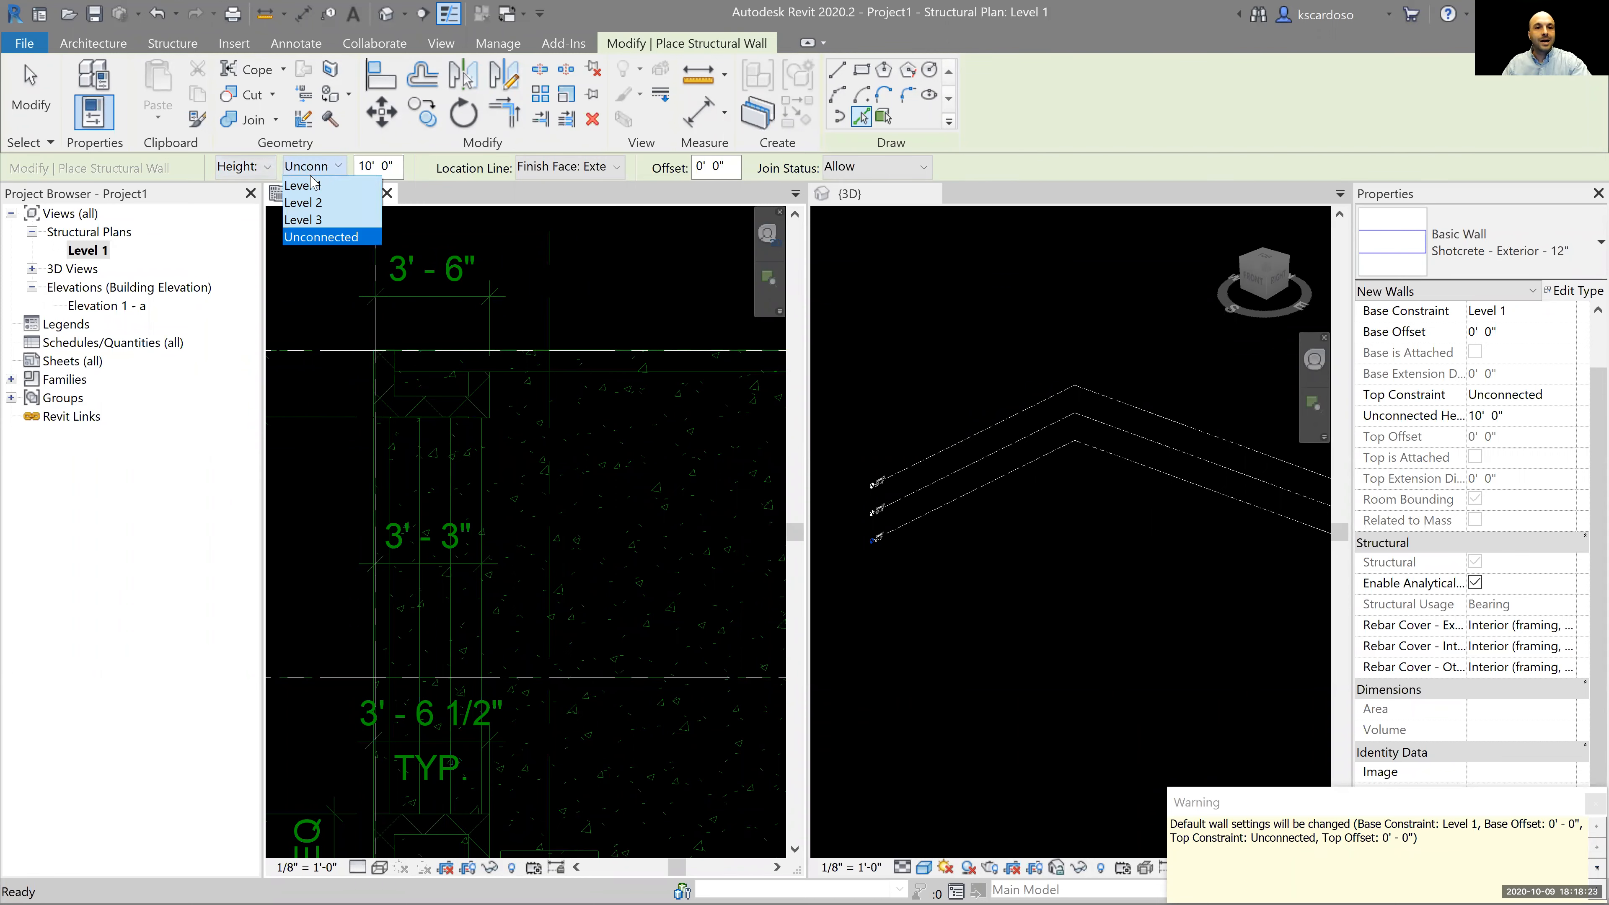
{"action": "left_click", "coordinate": [307, 203]}
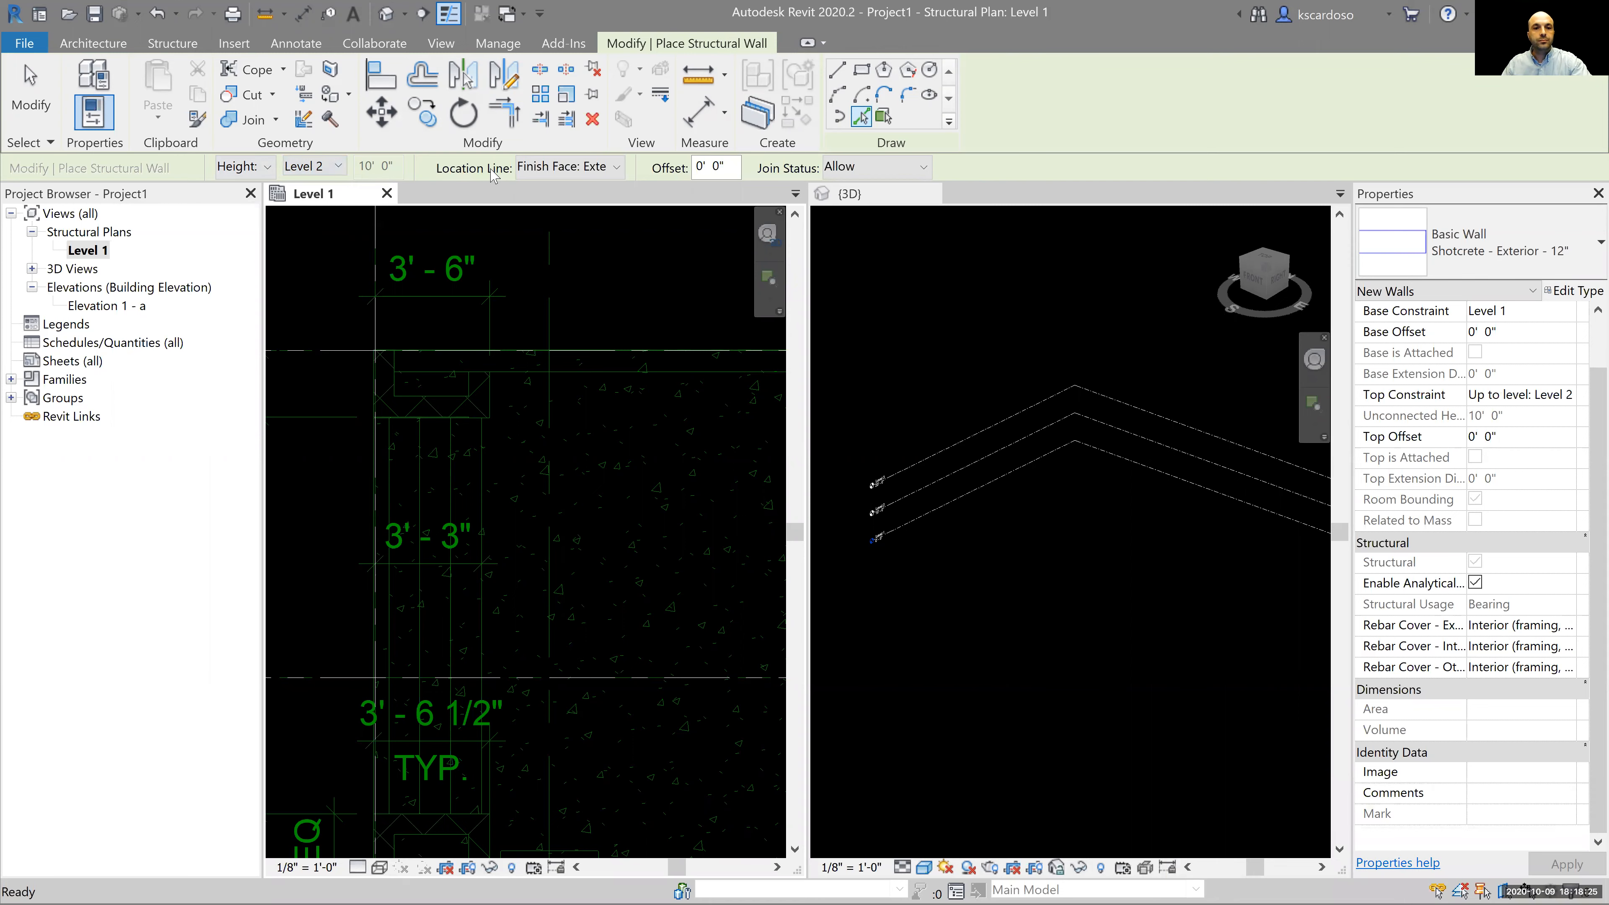
{"action": "left_click", "coordinate": [593, 169]}
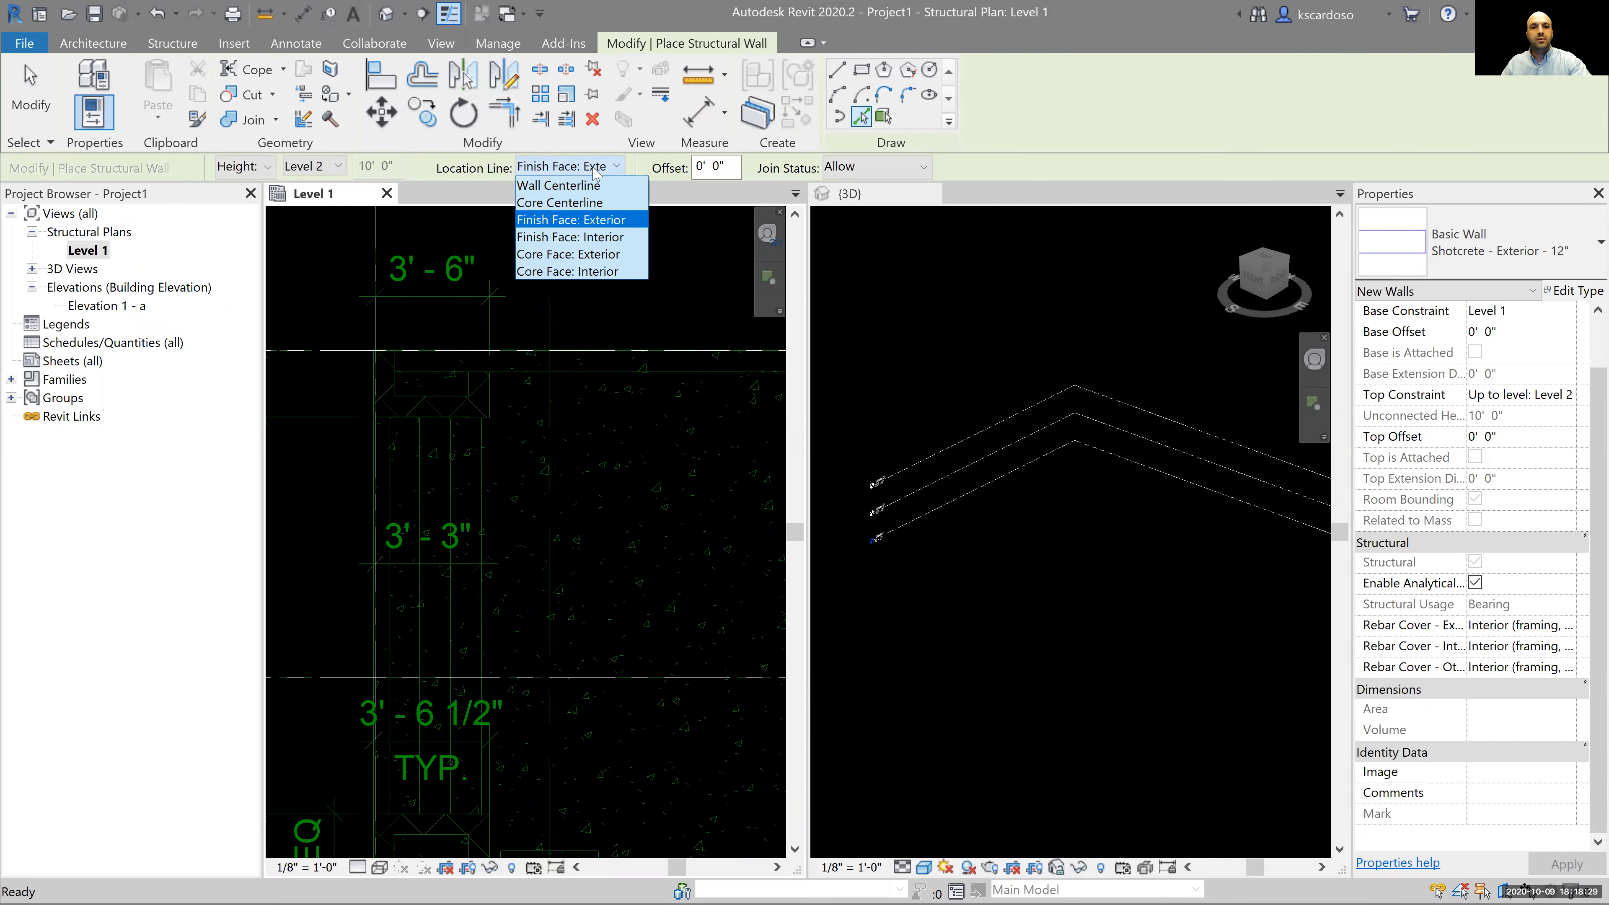
{"action": "left_click", "coordinate": [596, 172]}
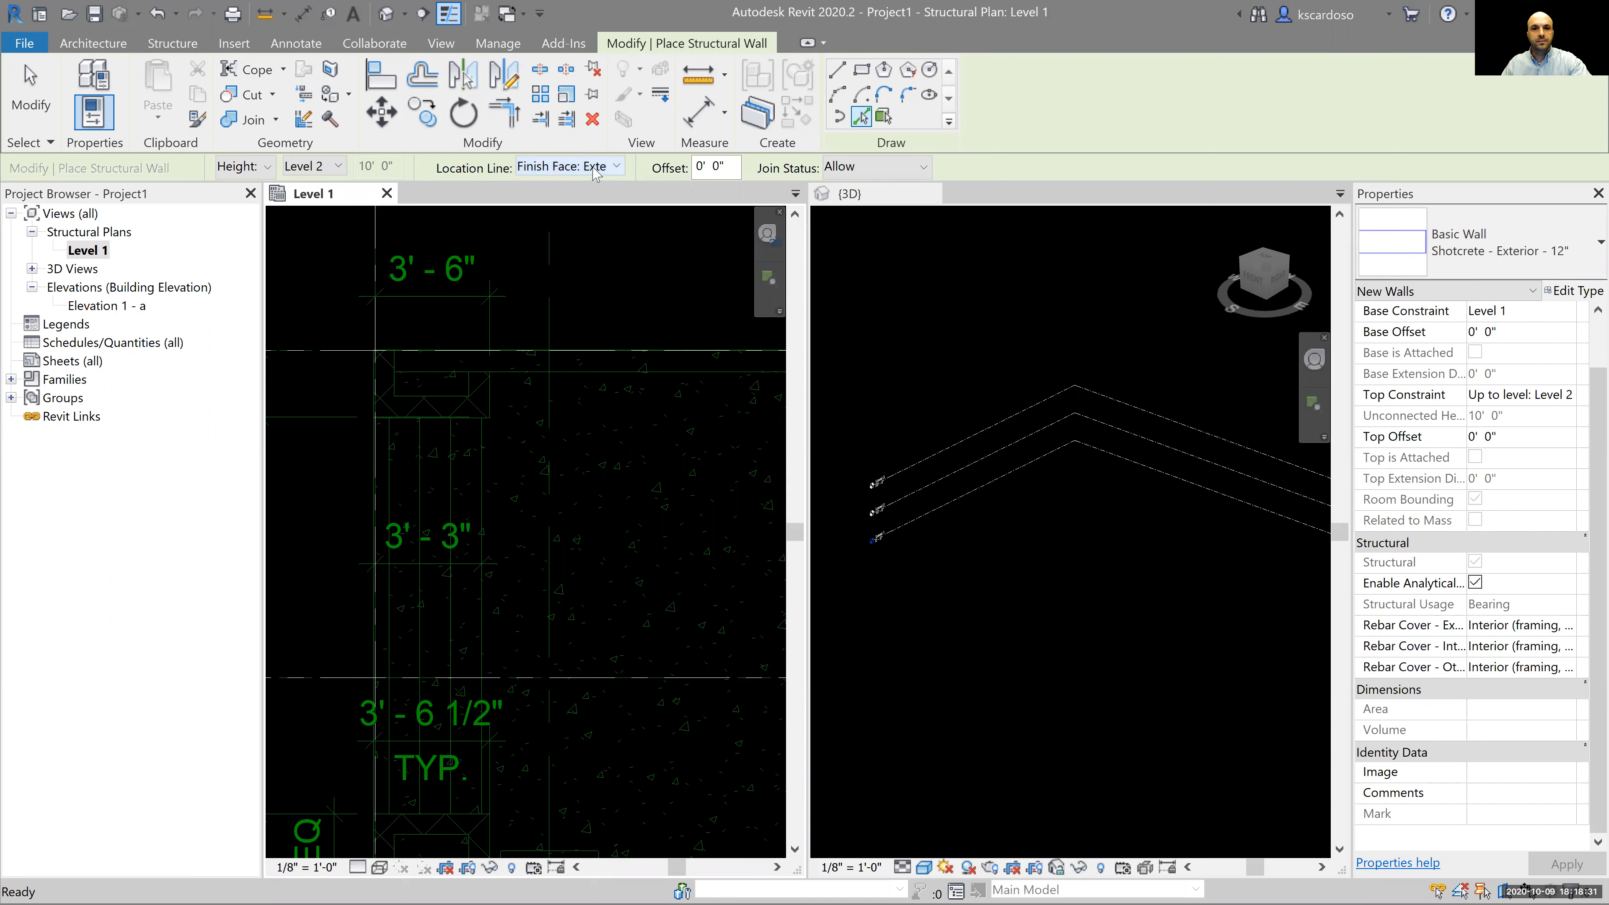
Draw a trial rectangle of chained walls about 6' by 7' above the plan's upper corner, and delete it
{"action": "scroll", "coordinate": [472, 397], "scroll_direction": "down", "scroll_amount": 1}
{"action": "middle_click_drag", "start_coordinate": [581, 303], "coordinate": [586, 413]}
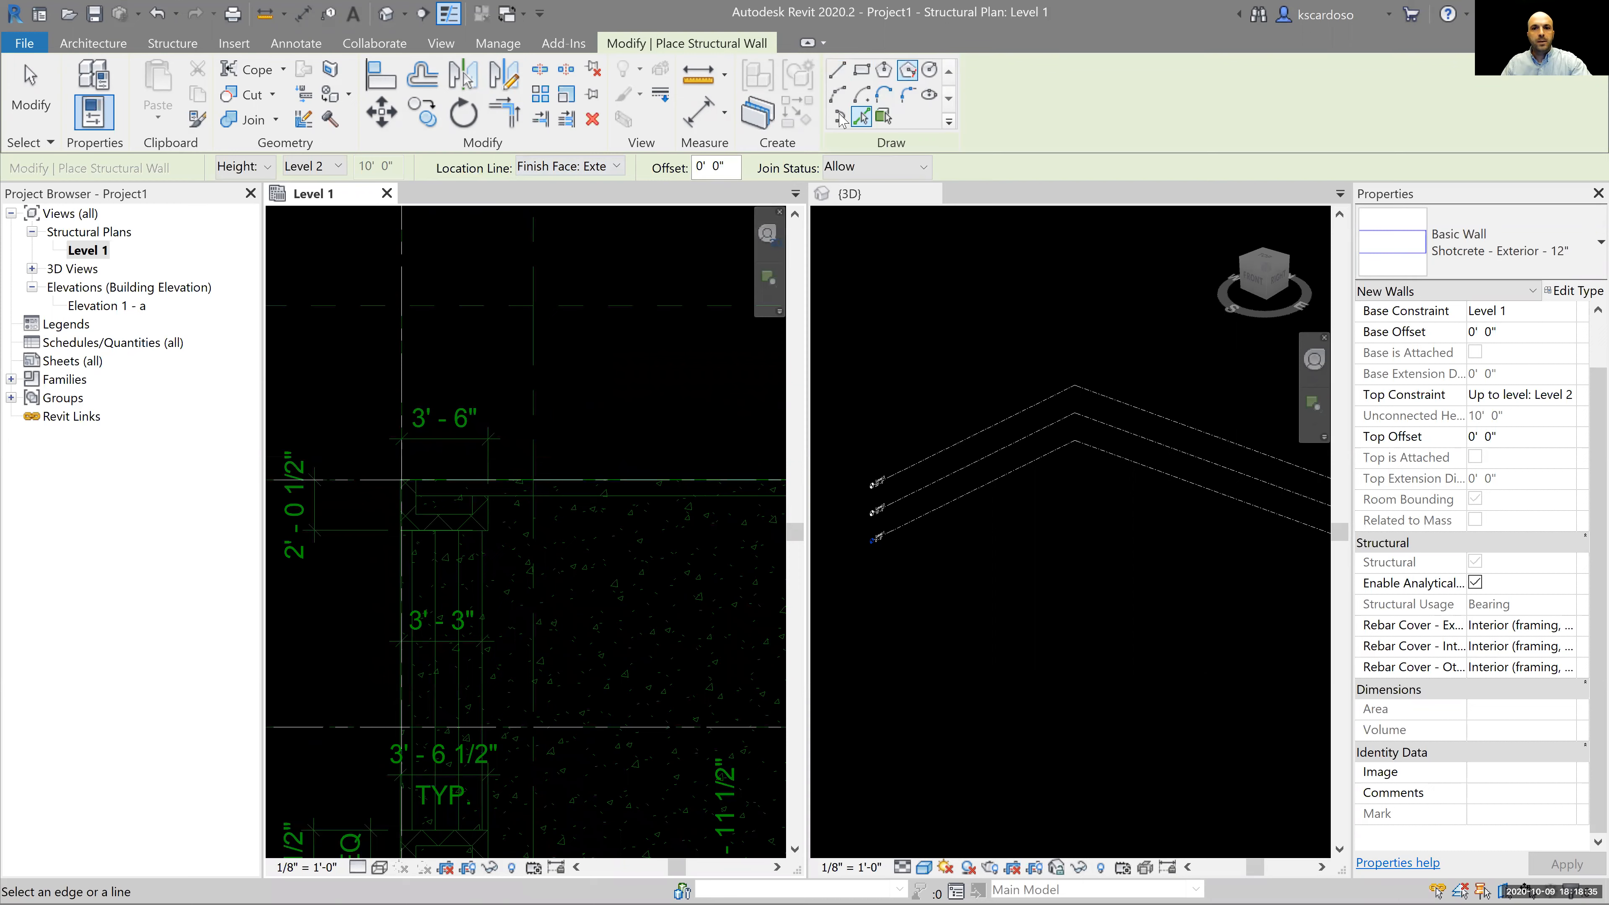
{"action": "left_click", "coordinate": [838, 74]}
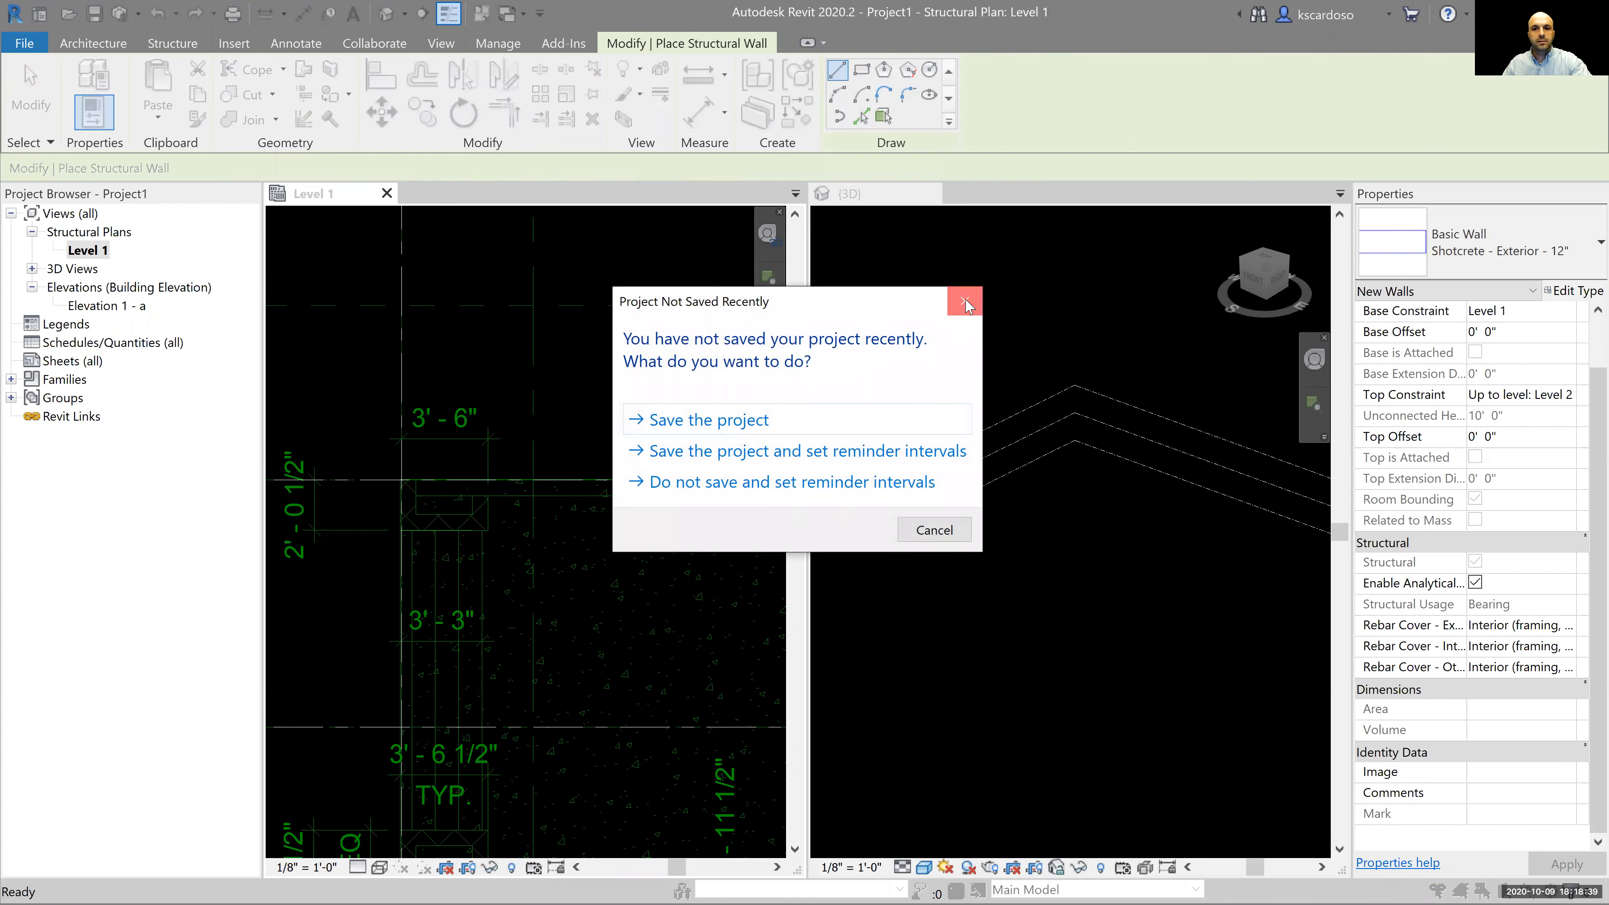
{"action": "left_click", "coordinate": [965, 301]}
{"action": "middle_click_drag", "start_coordinate": [617, 379], "coordinate": [597, 380]}
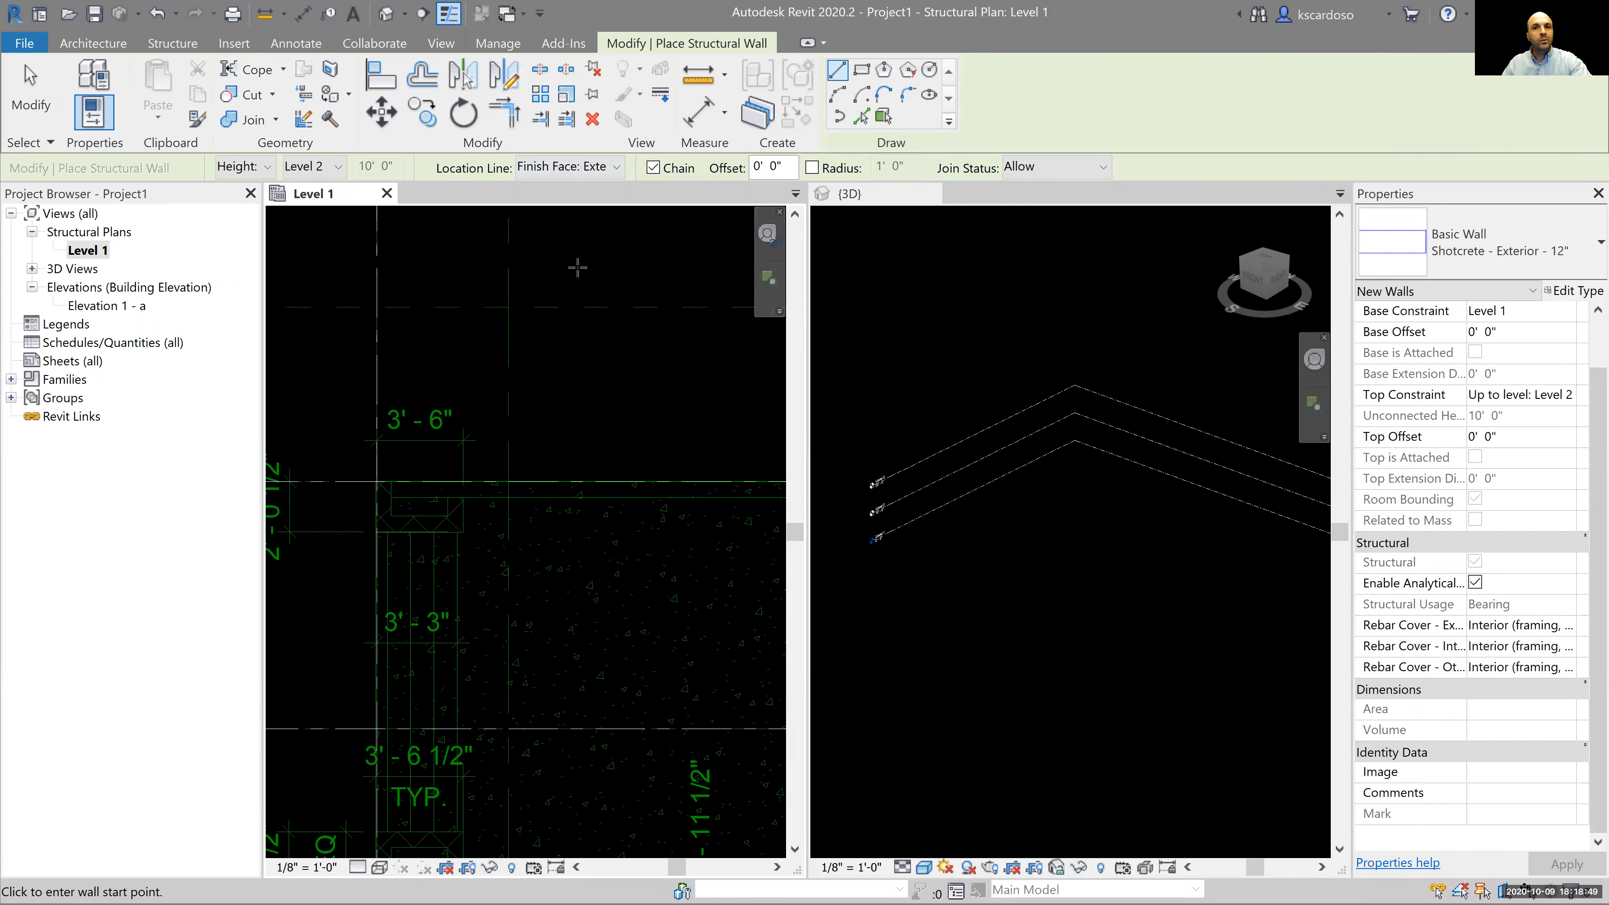
{"action": "left_click", "coordinate": [551, 276]}
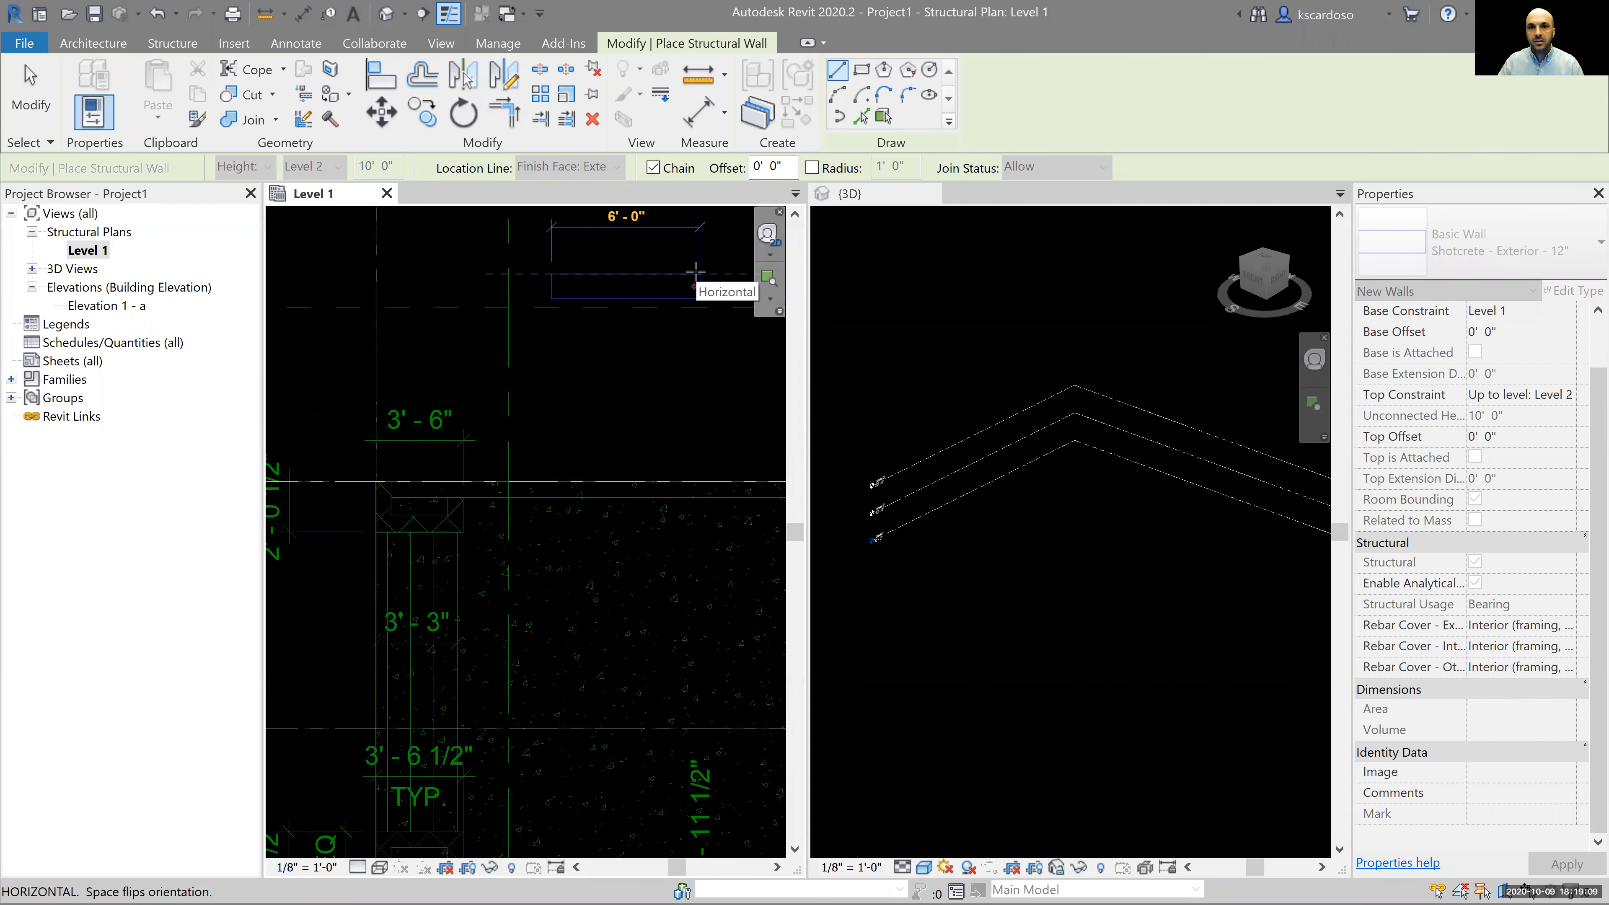
{"action": "left_click", "coordinate": [695, 272]}
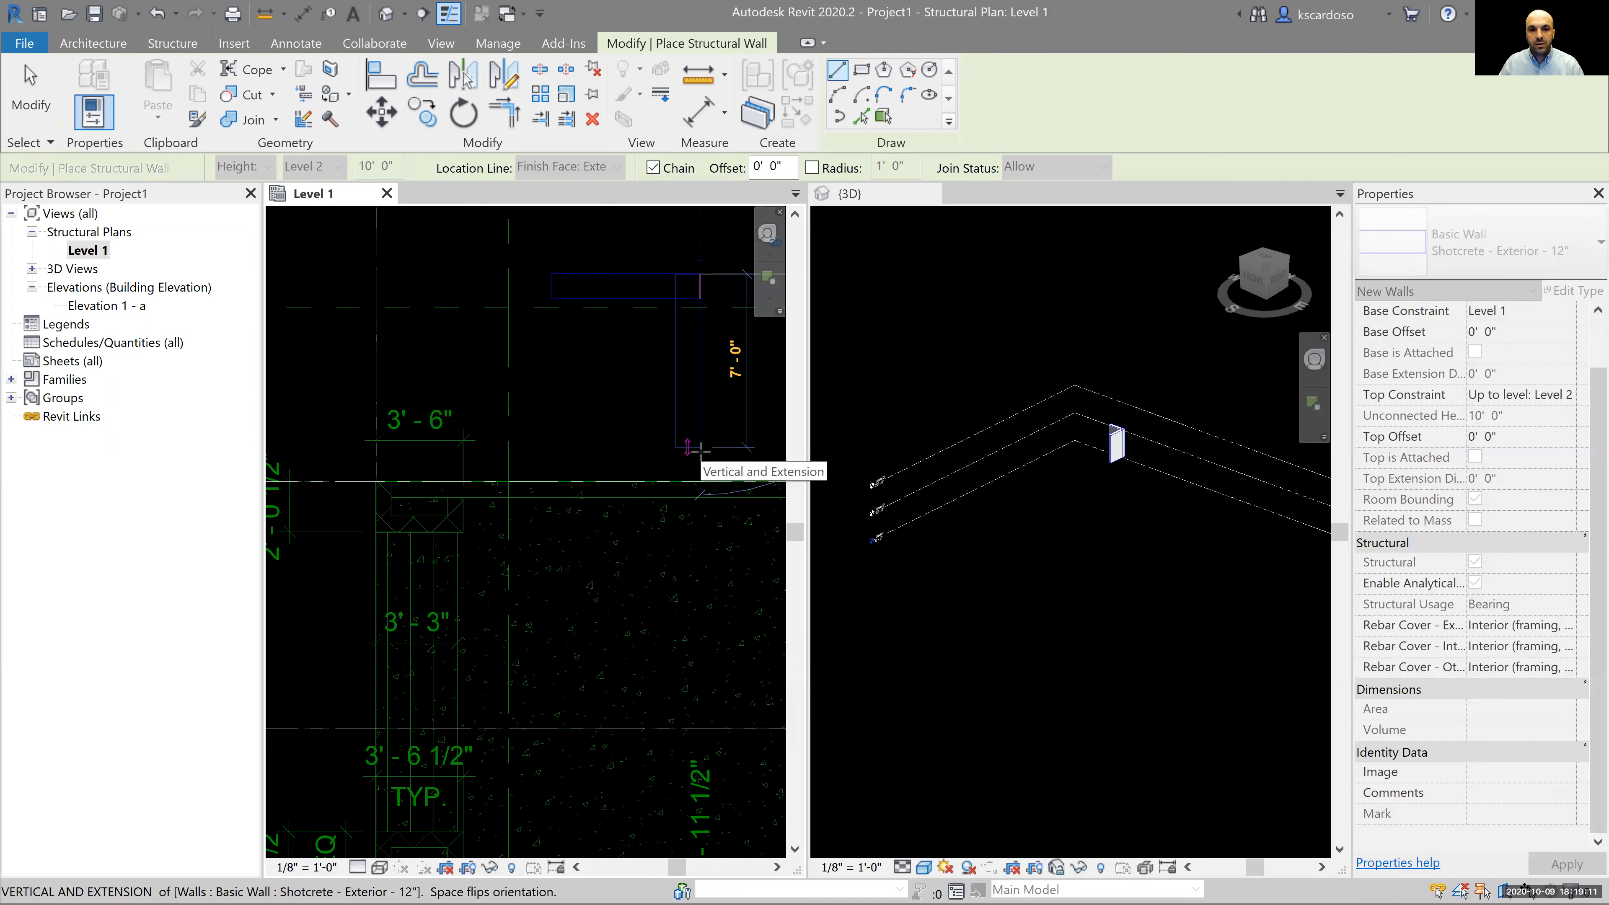
{"action": "left_click", "coordinate": [694, 447]}
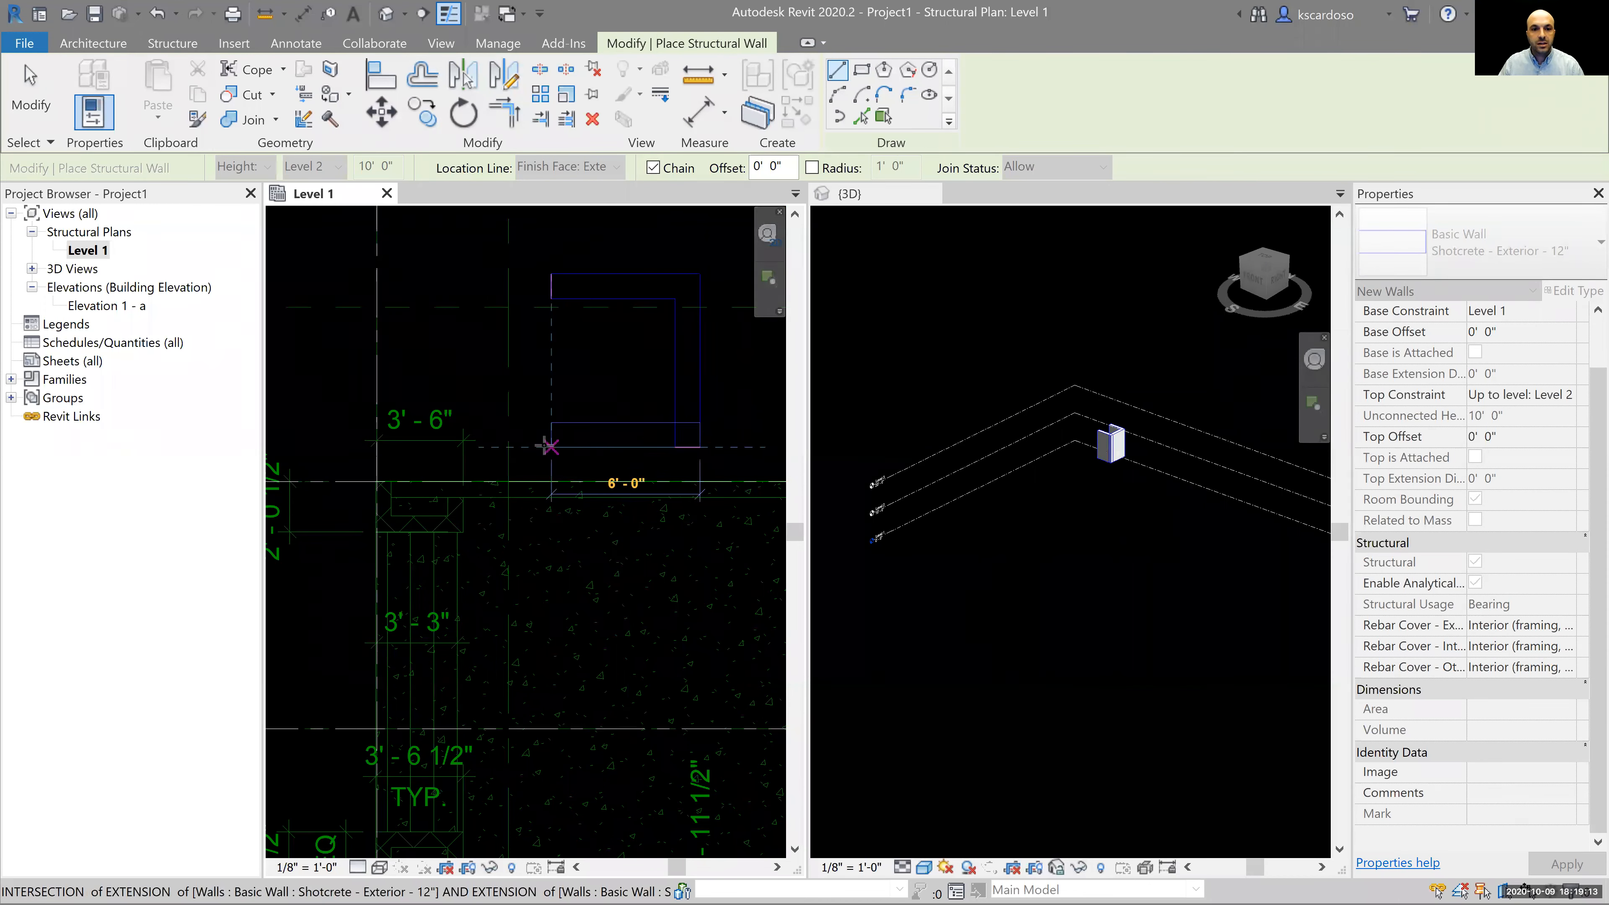
{"action": "left_click", "coordinate": [540, 447]}
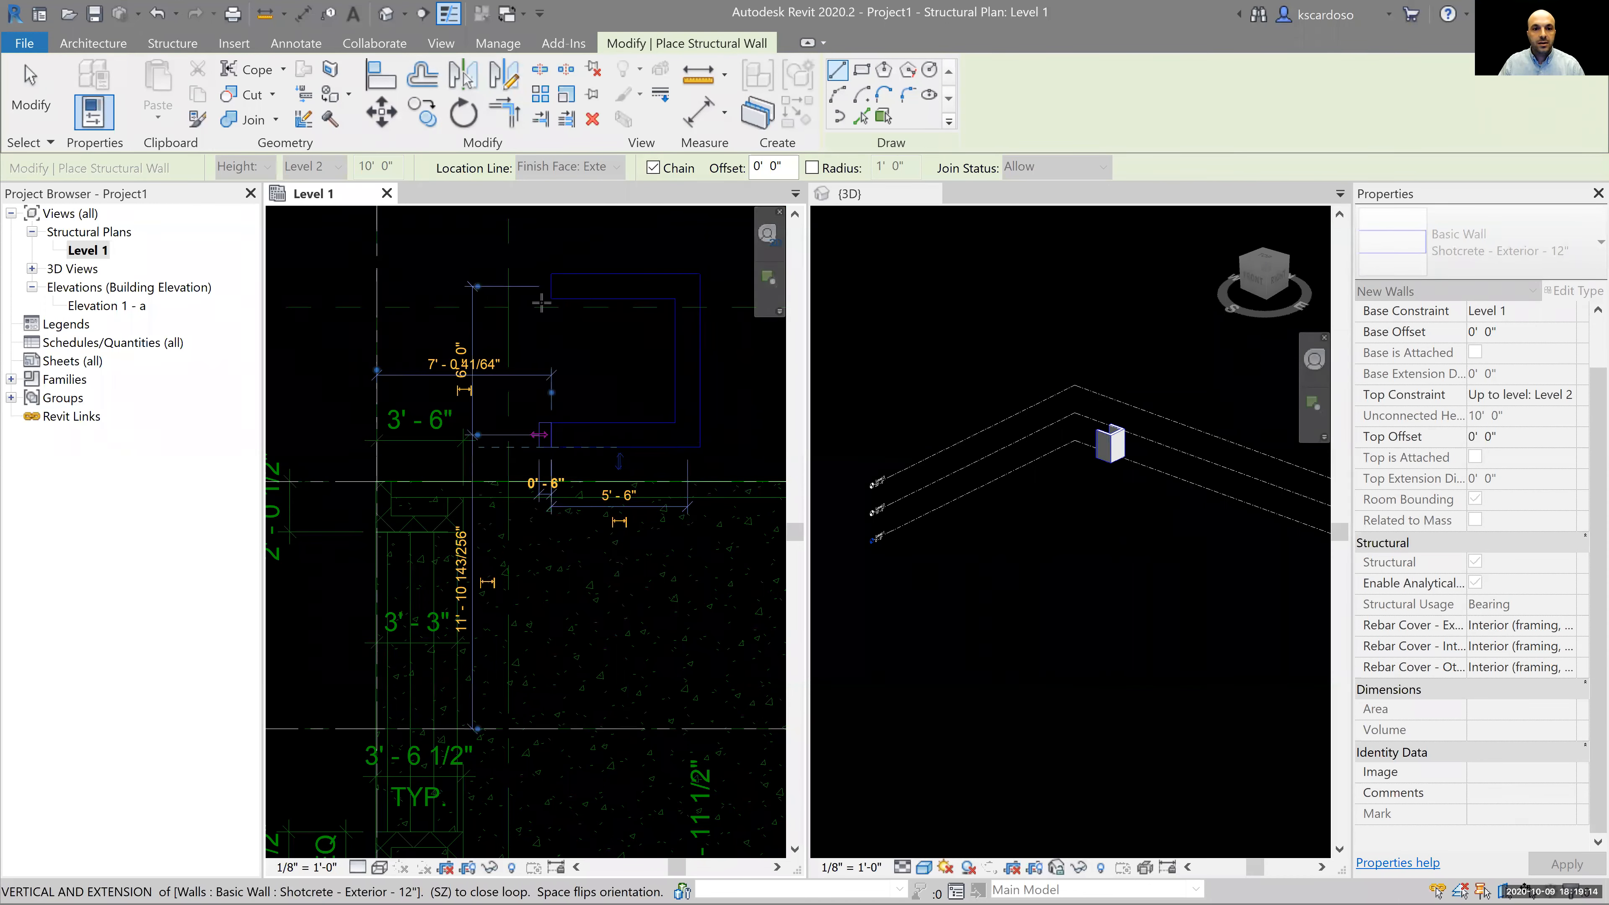
{"action": "left_click", "coordinate": [543, 274]}
{"action": "key", "text": "Escape"}
{"action": "key", "text": "Escape"}
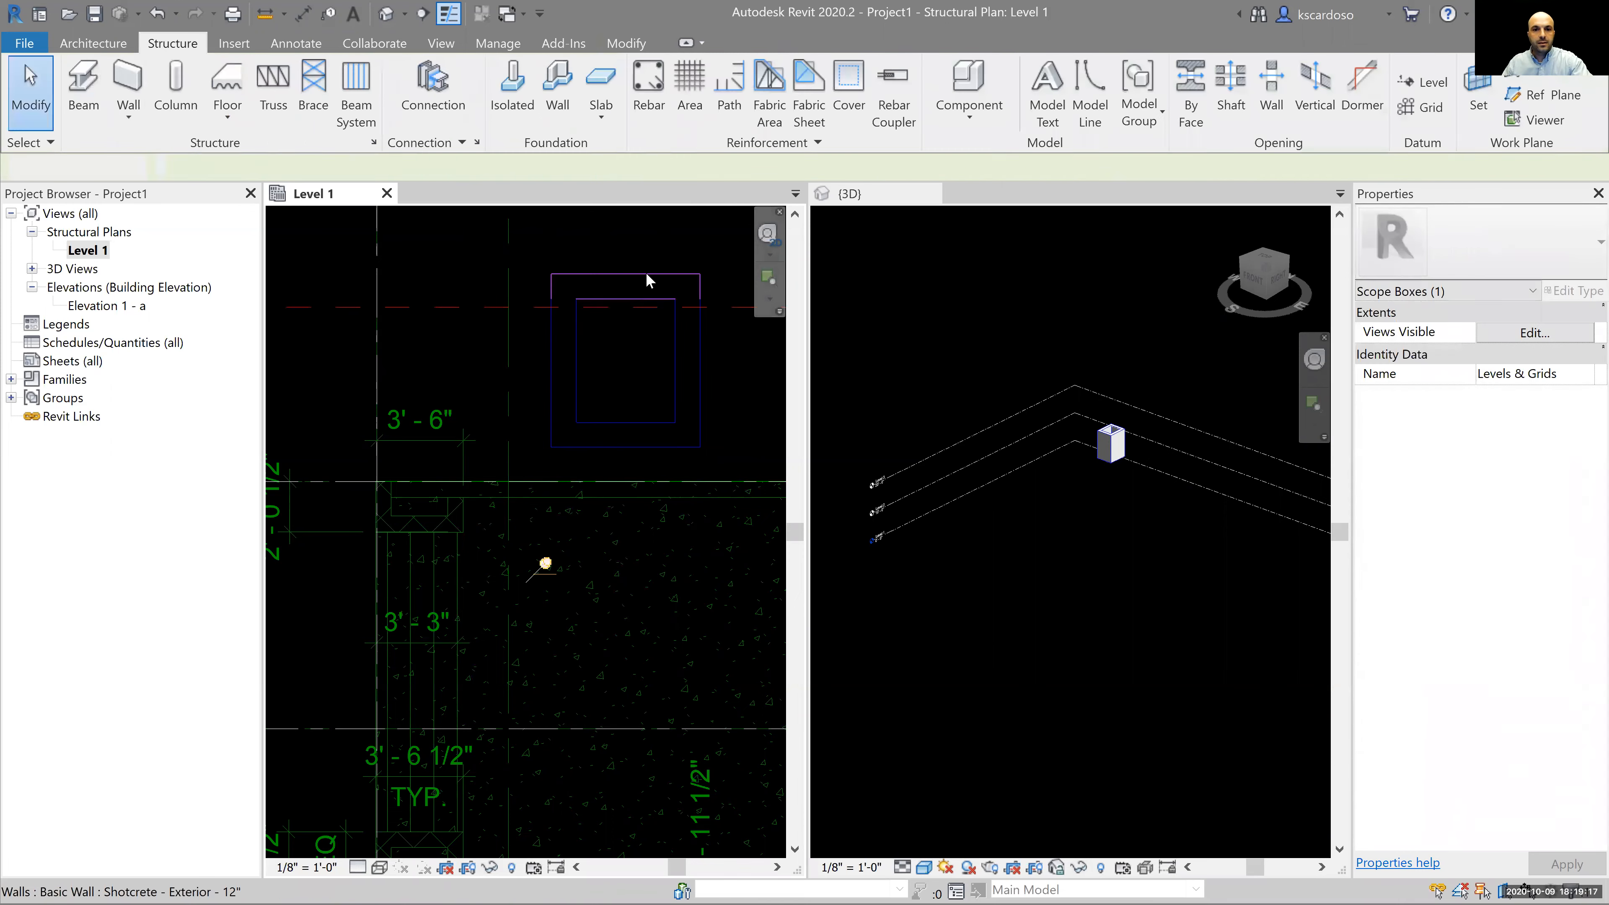
{"action": "left_click", "coordinate": [685, 222]}
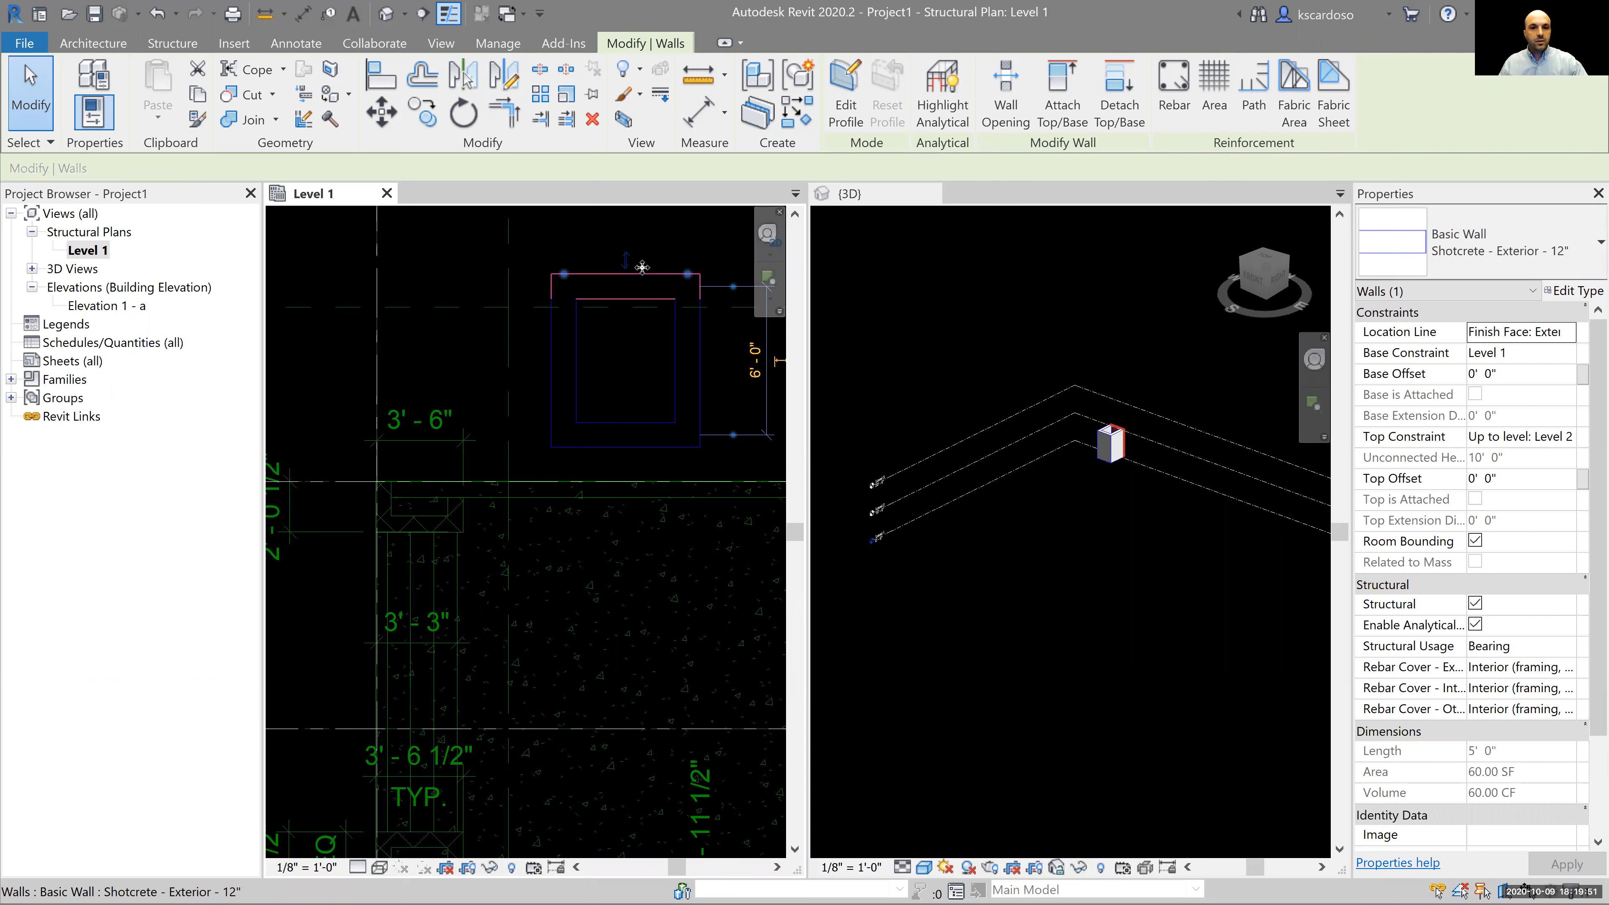
{"action": "key", "text": "Escape"}
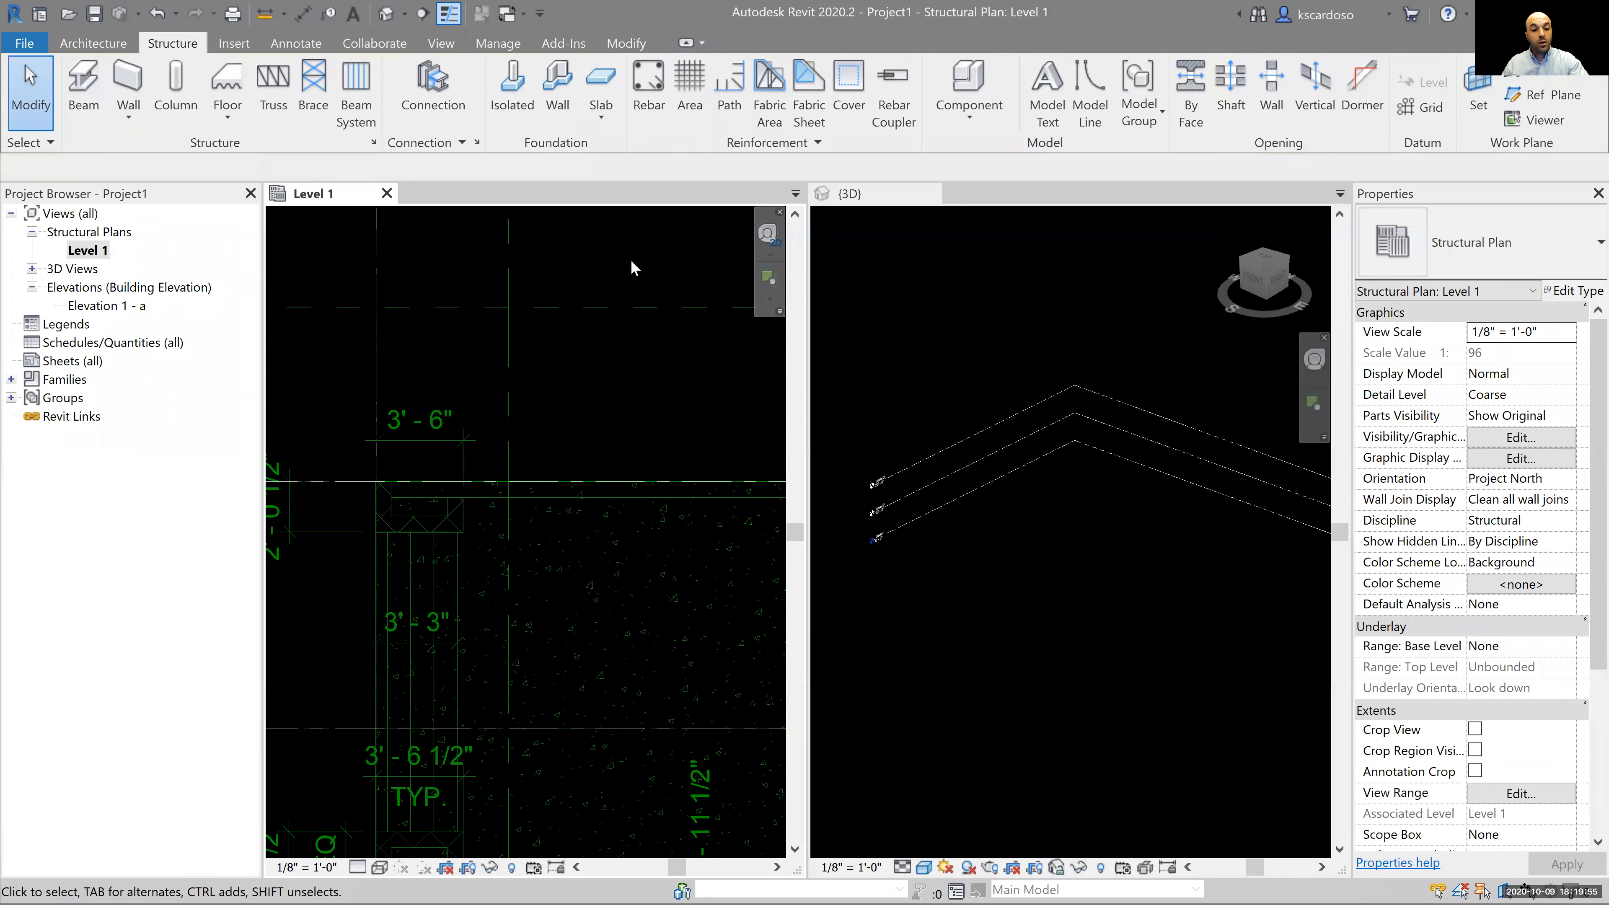
Place a structural wall by picking the slab plan's upper edge line, with its thickness toward the building interior
{"action": "key", "text": "w"}
{"action": "key", "text": "a"}
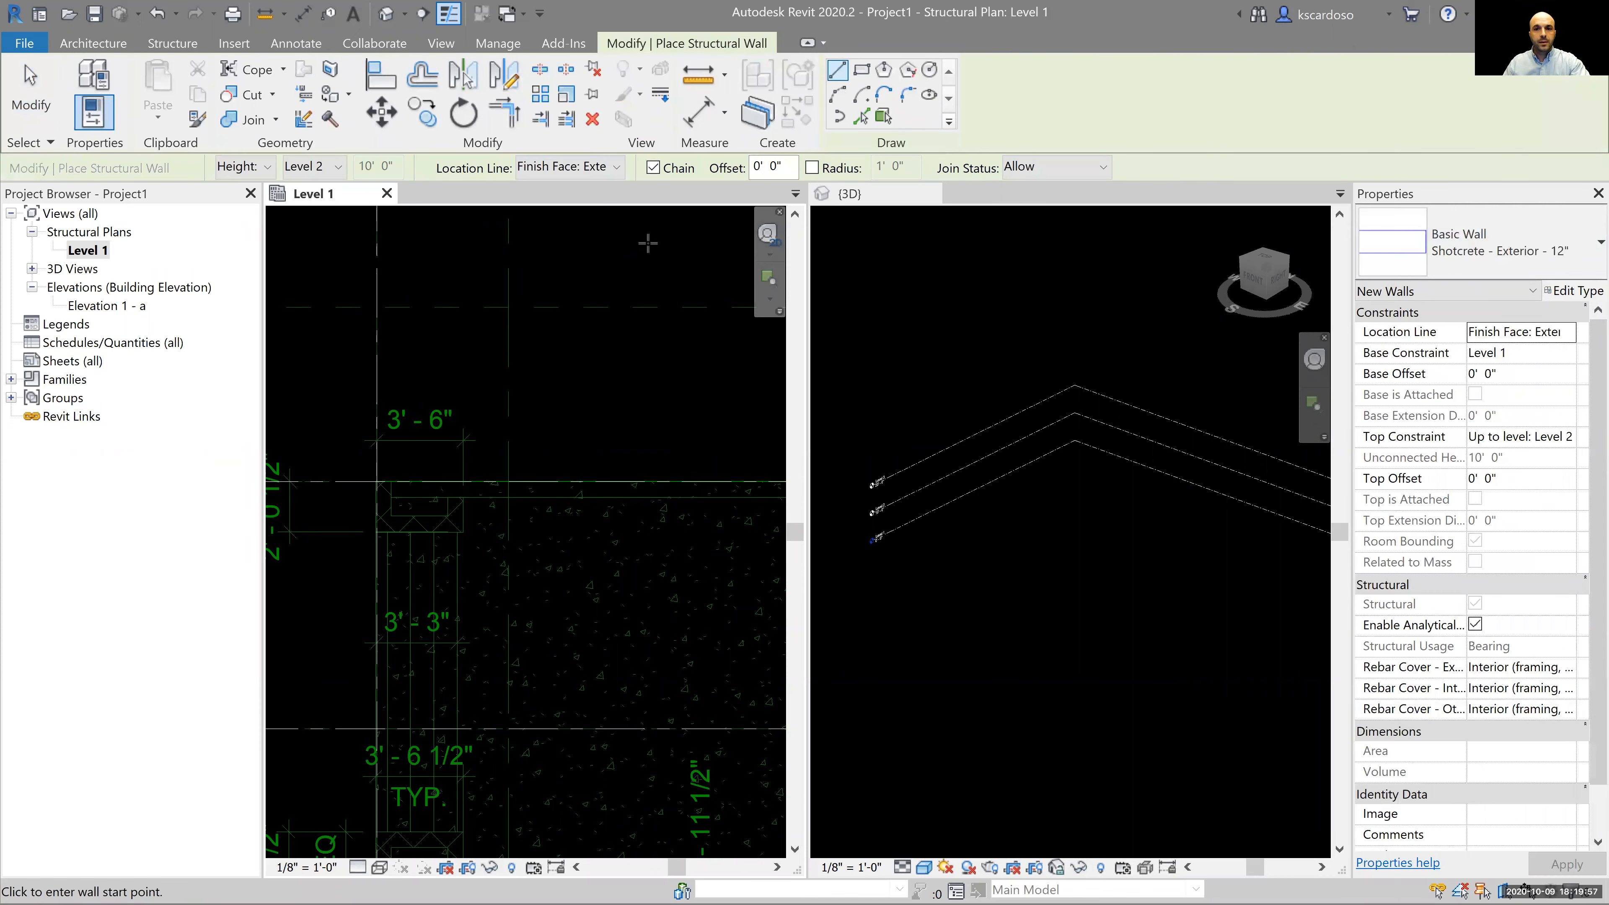
{"action": "left_click", "coordinate": [861, 116]}
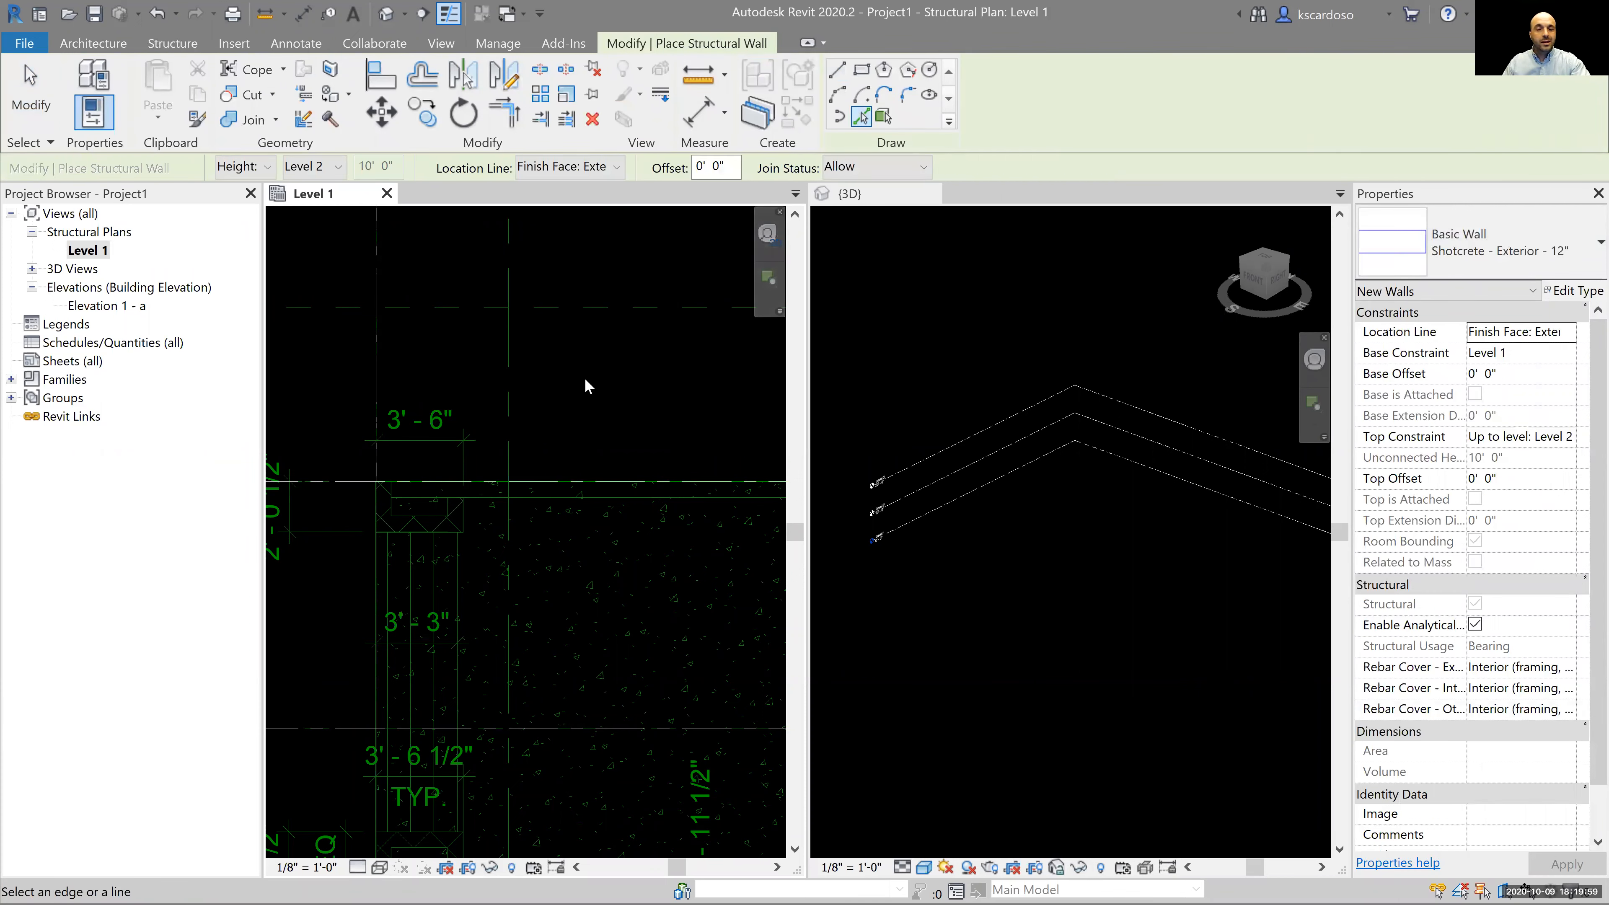
{"action": "left_click", "coordinate": [609, 481]}
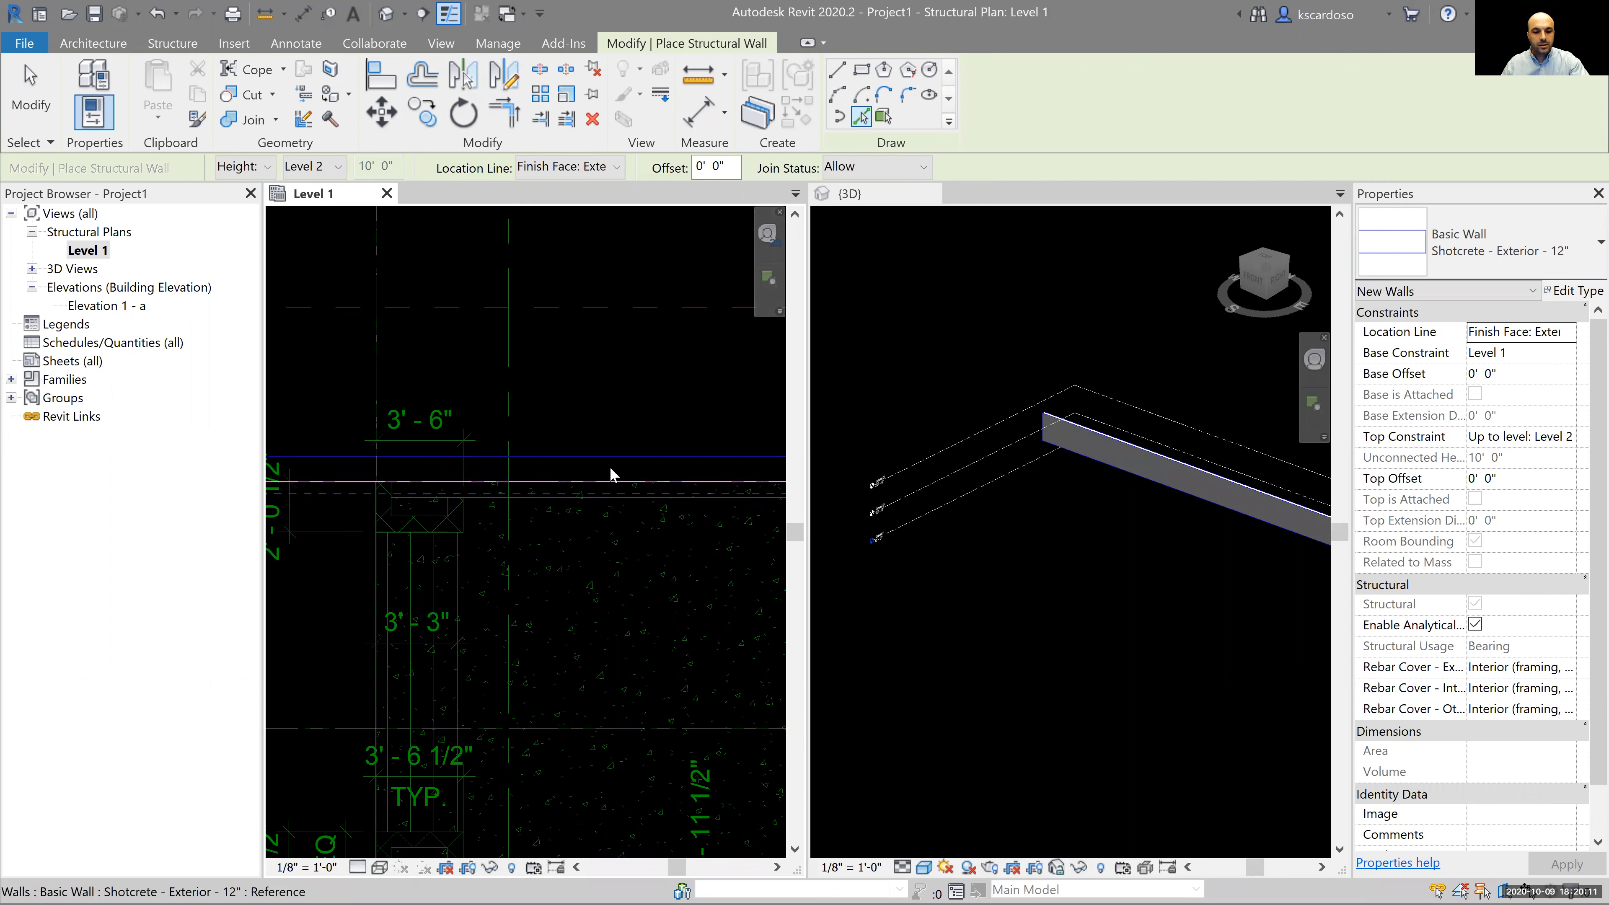
{"action": "key", "text": "ctrl+z"}
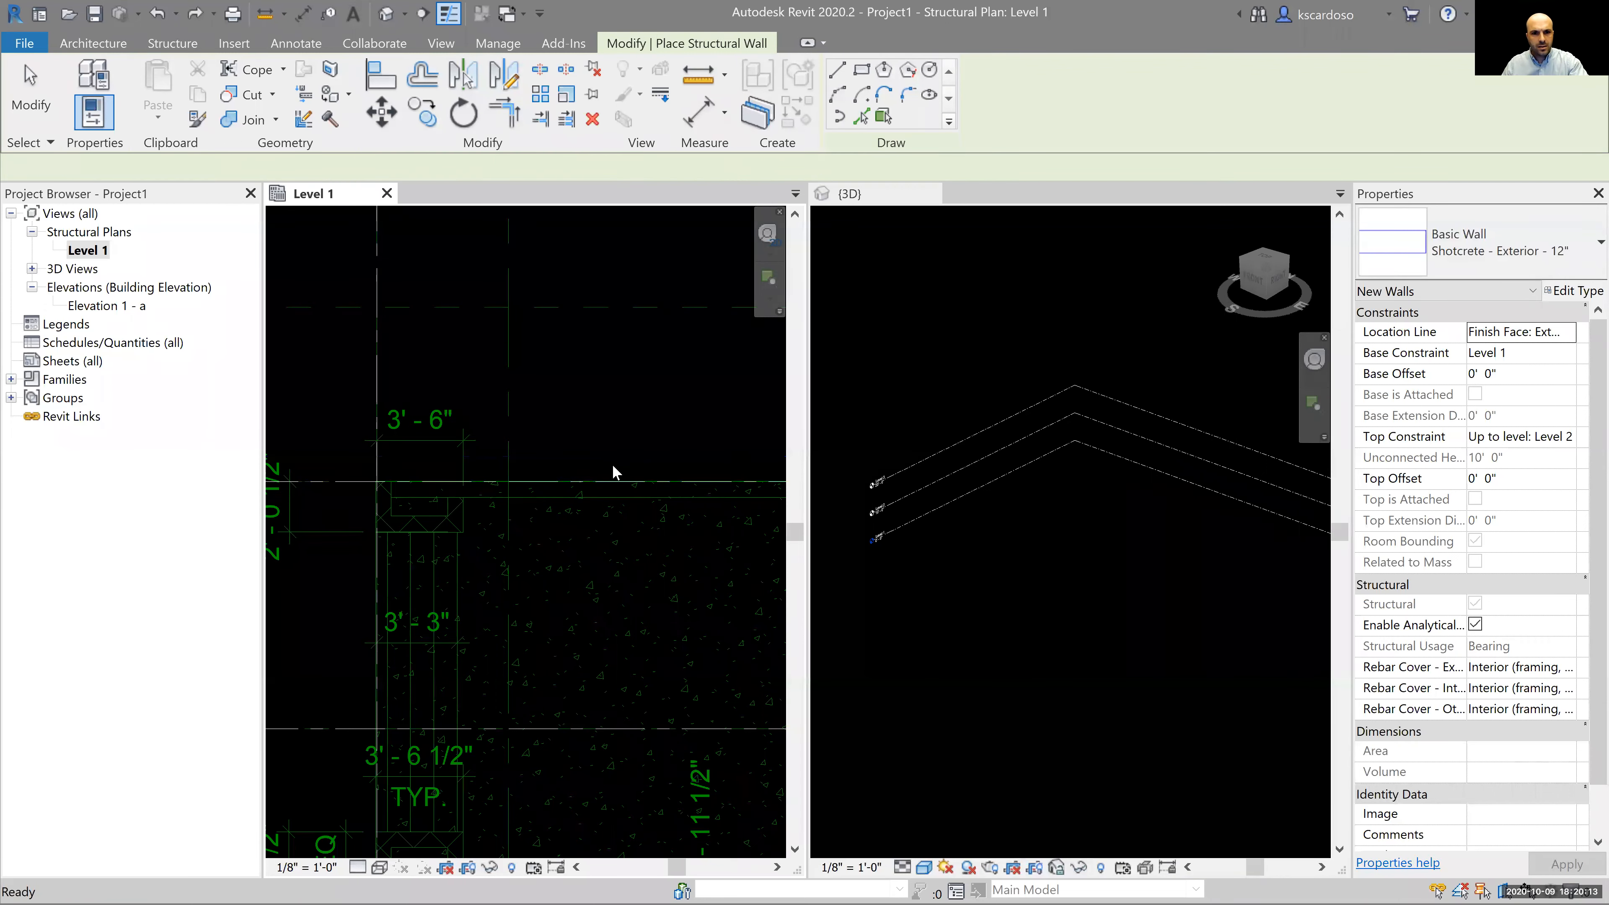
{"action": "left_click", "coordinate": [610, 480]}
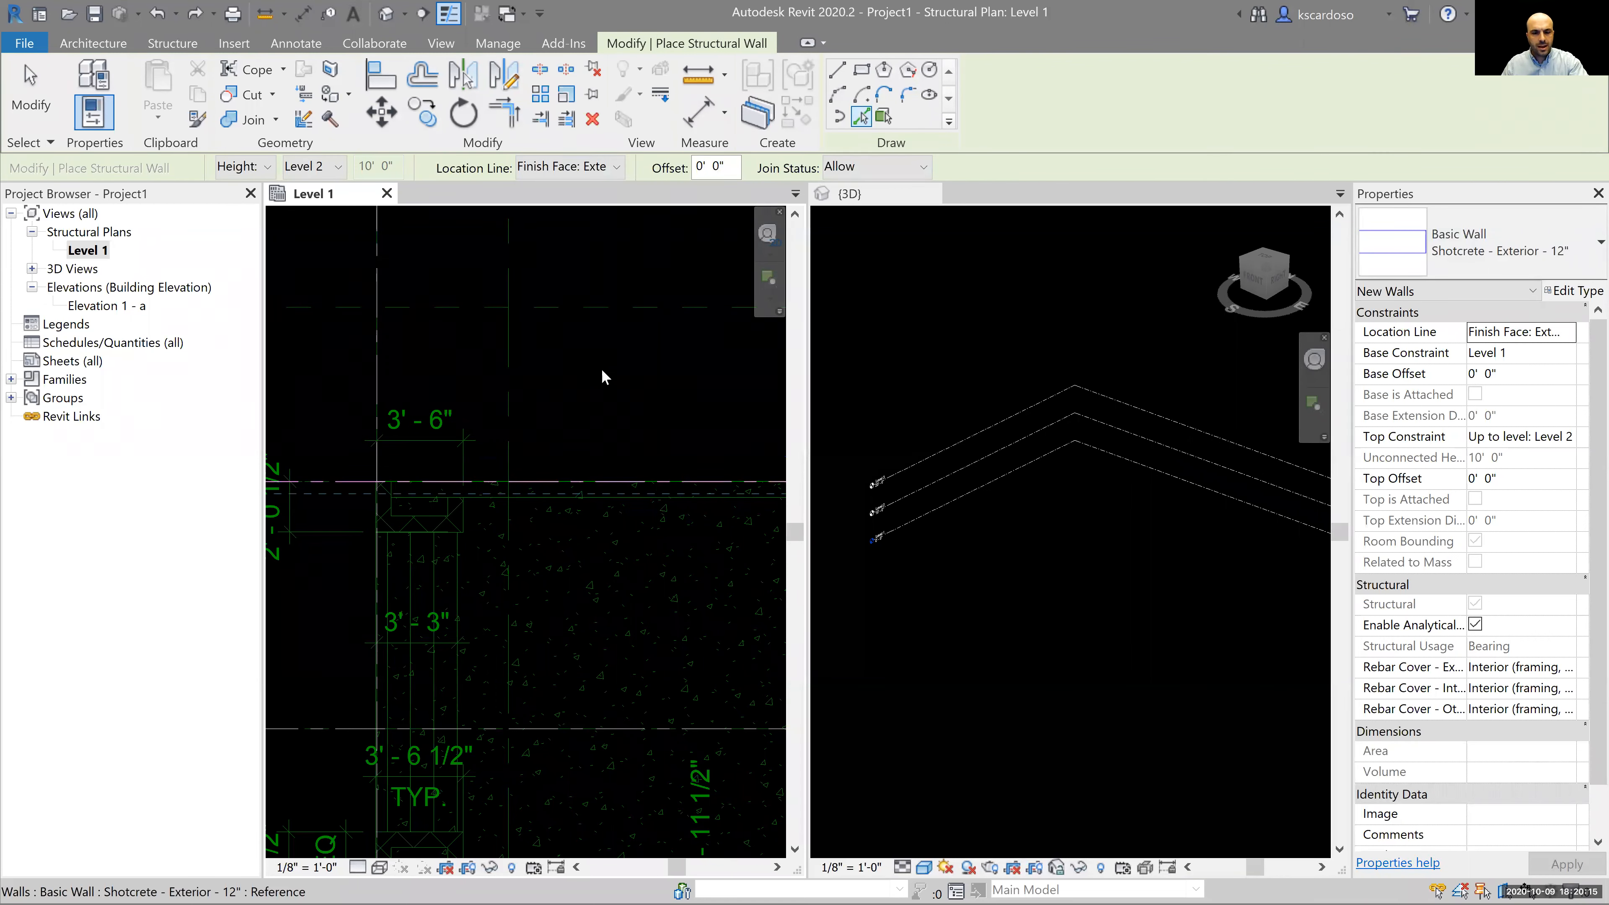
{"action": "key", "text": "Escape"}
{"action": "key", "text": "Escape"}
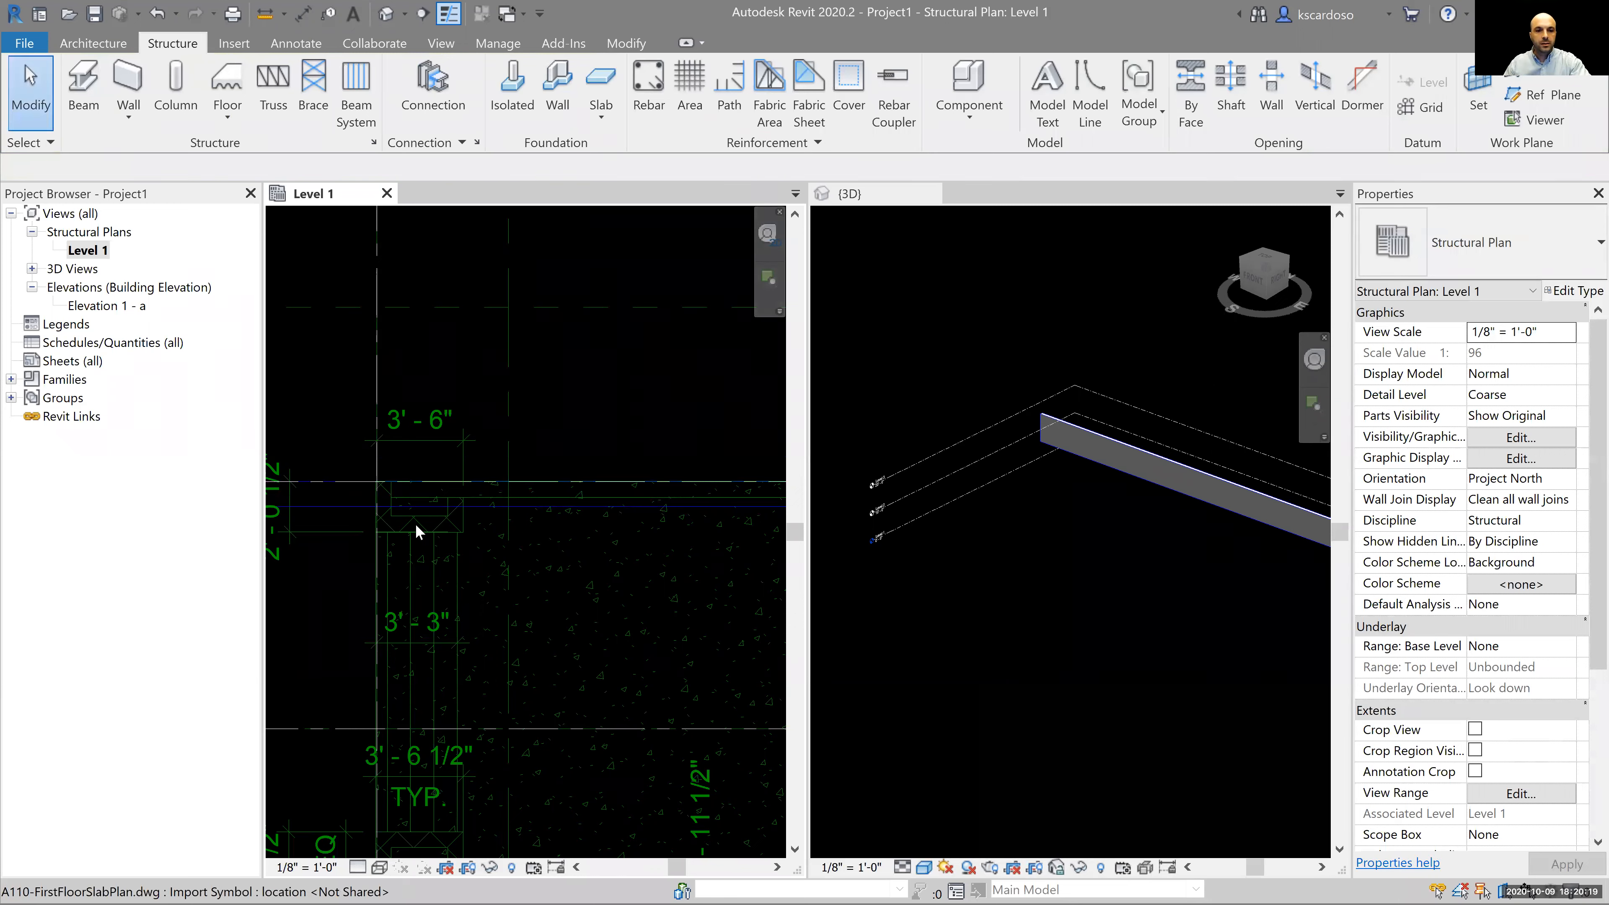
Measure the drawn wall thickness near the slab plan's upper corner with an aligned dimension, without placing it
{"action": "scroll", "coordinate": [372, 525], "scroll_direction": "up", "scroll_amount": 2}
{"action": "scroll", "coordinate": [415, 545], "scroll_direction": "up", "scroll_amount": 2}
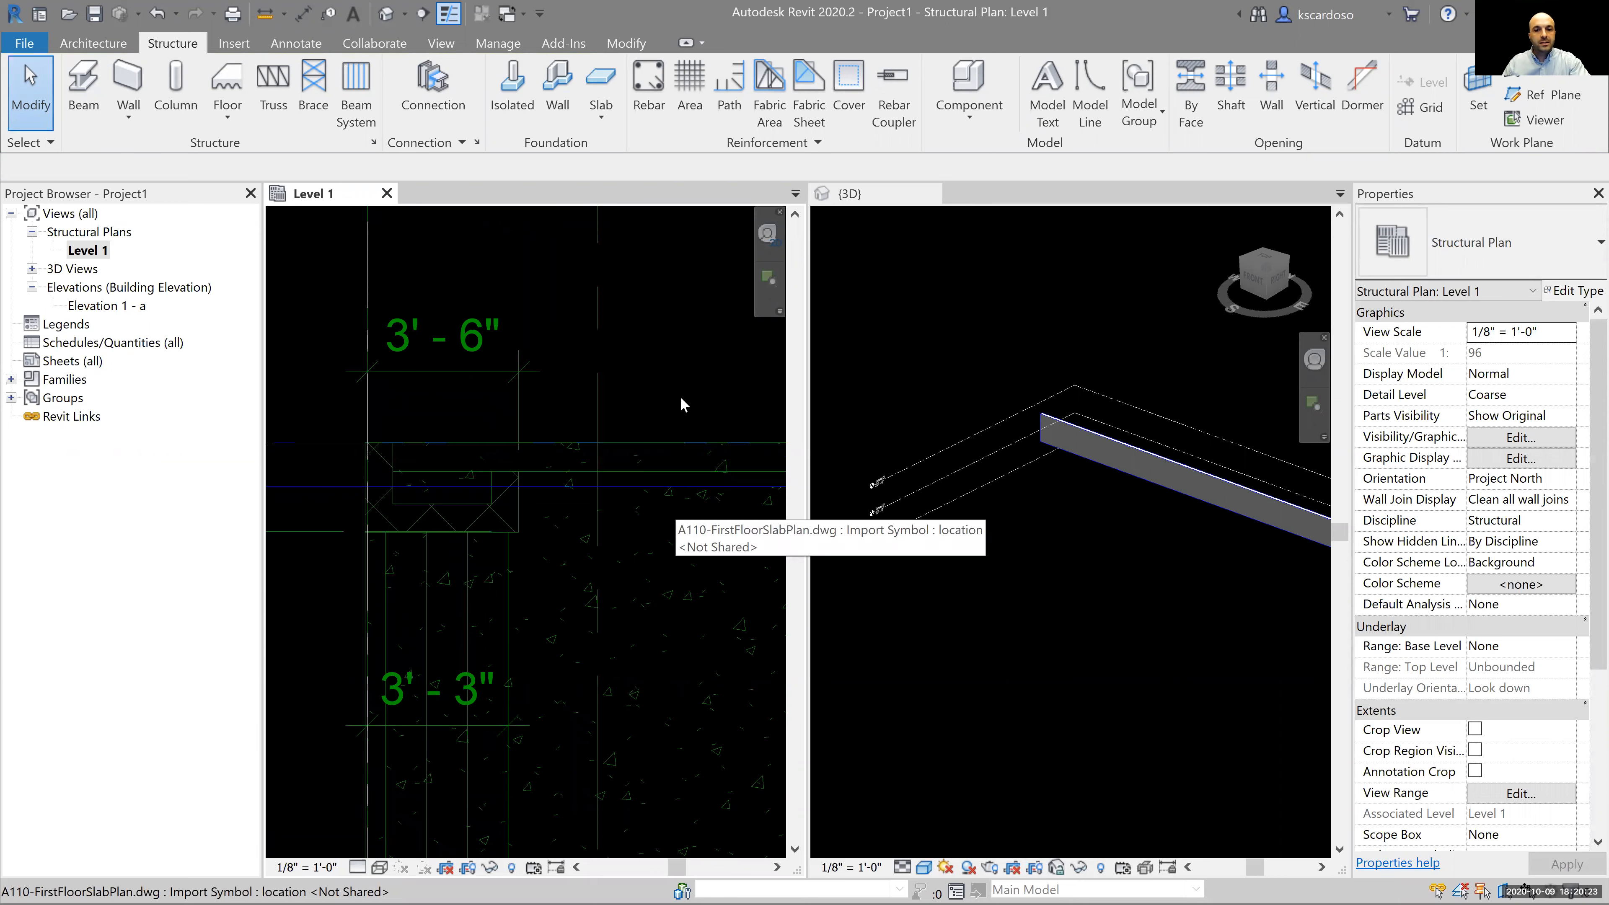
{"action": "key", "text": "d"}
{"action": "key", "text": "i"}
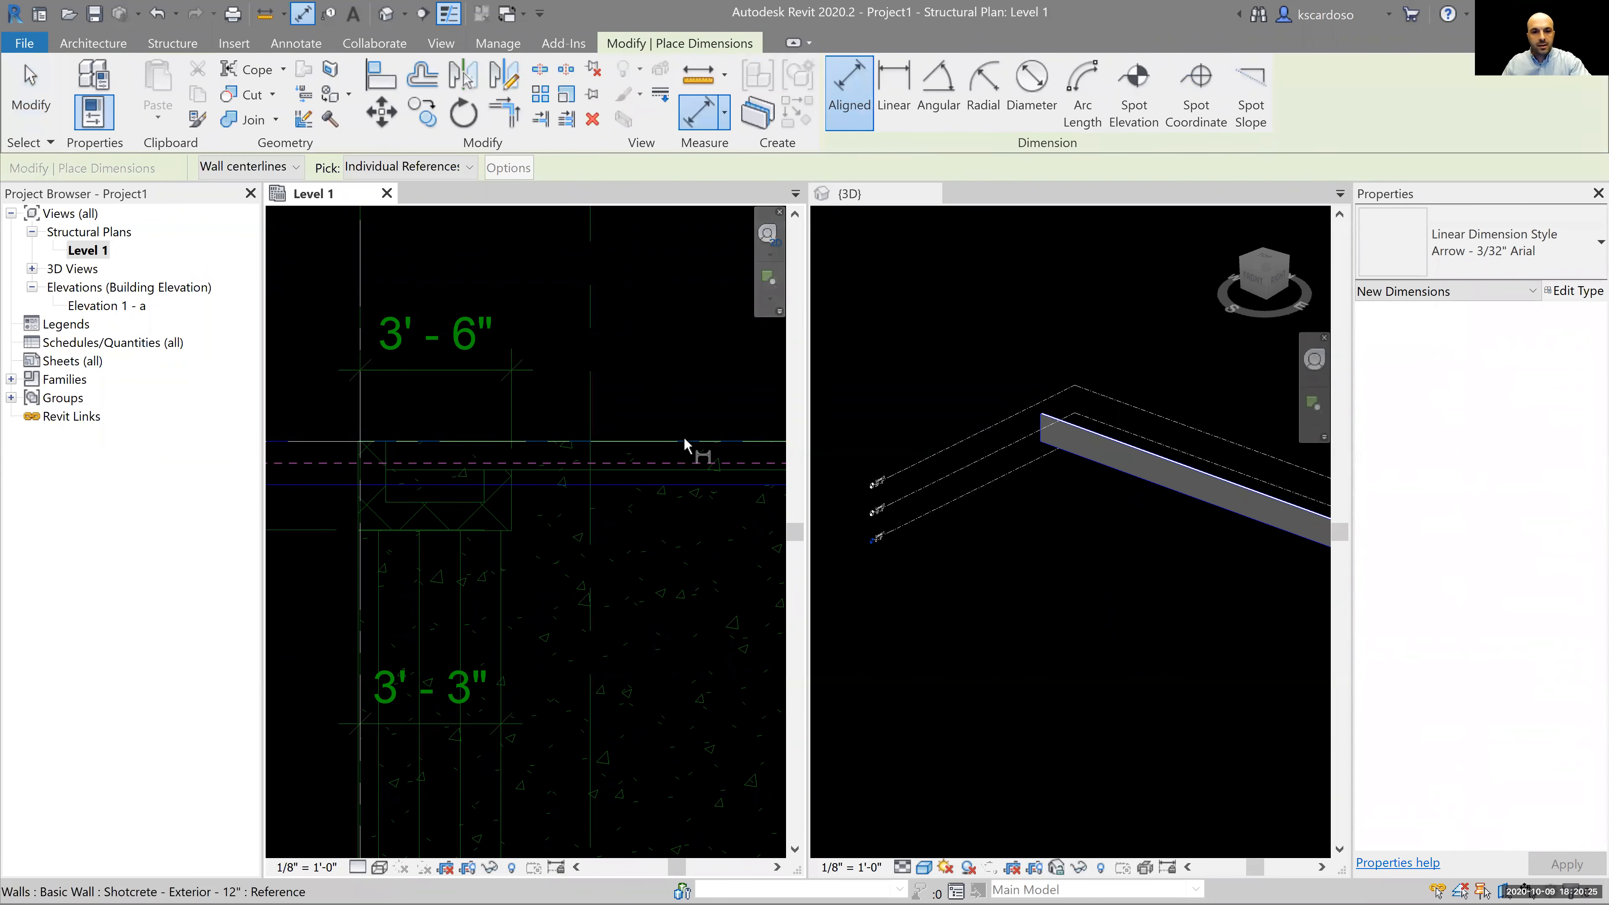
{"action": "left_click", "coordinate": [317, 440]}
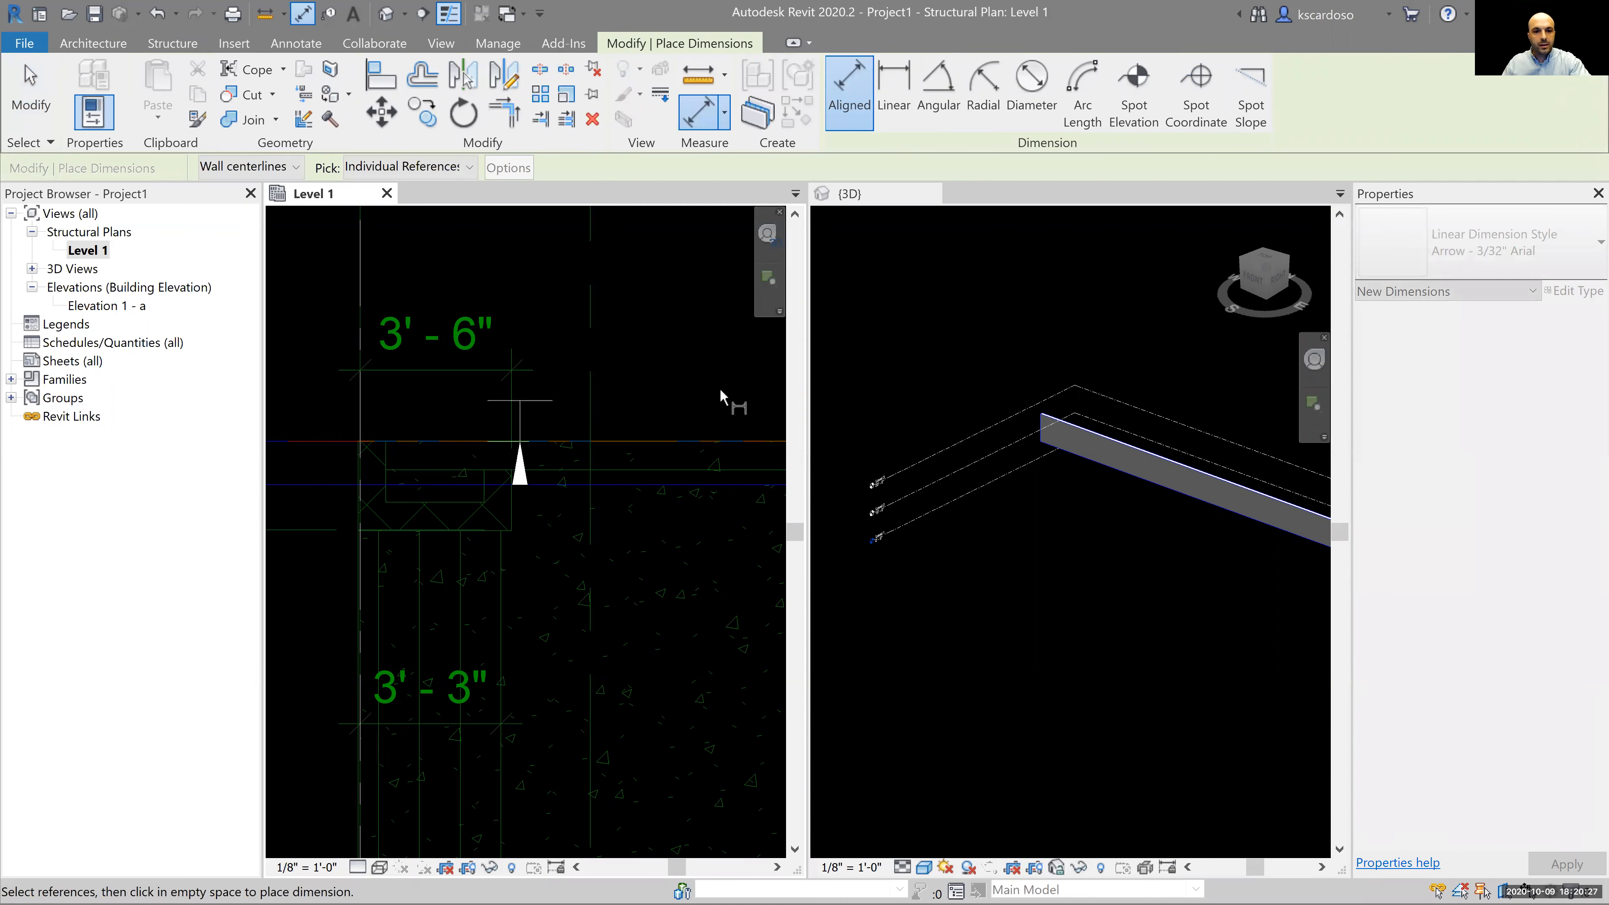
{"action": "left_click", "coordinate": [697, 469]}
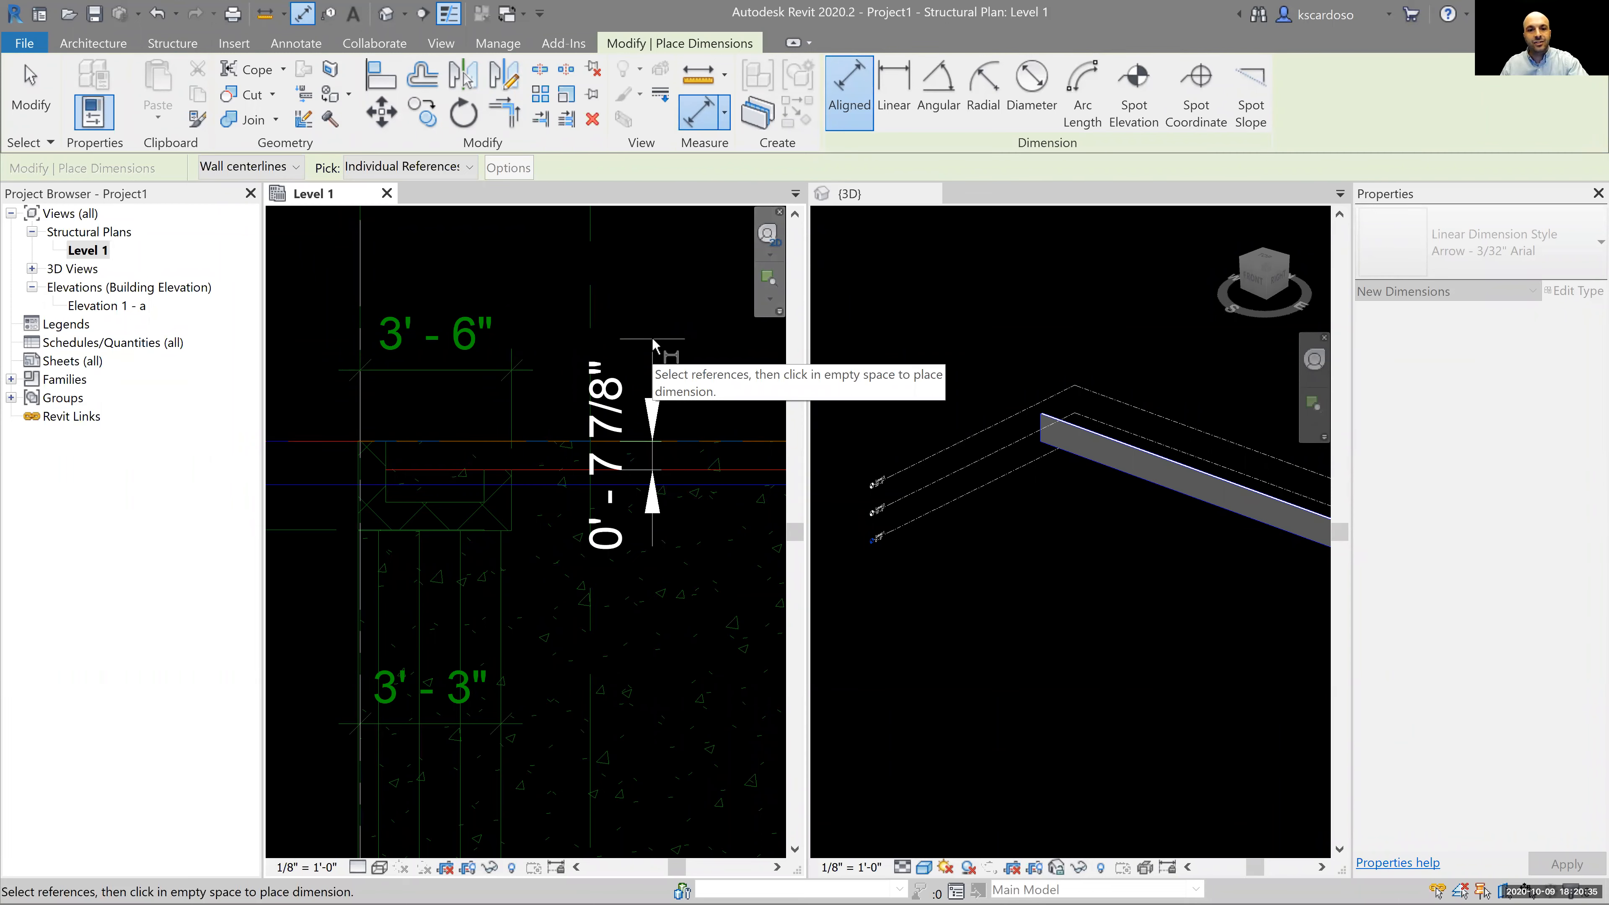
{"action": "key", "text": "Escape"}
{"action": "key", "text": "Escape"}
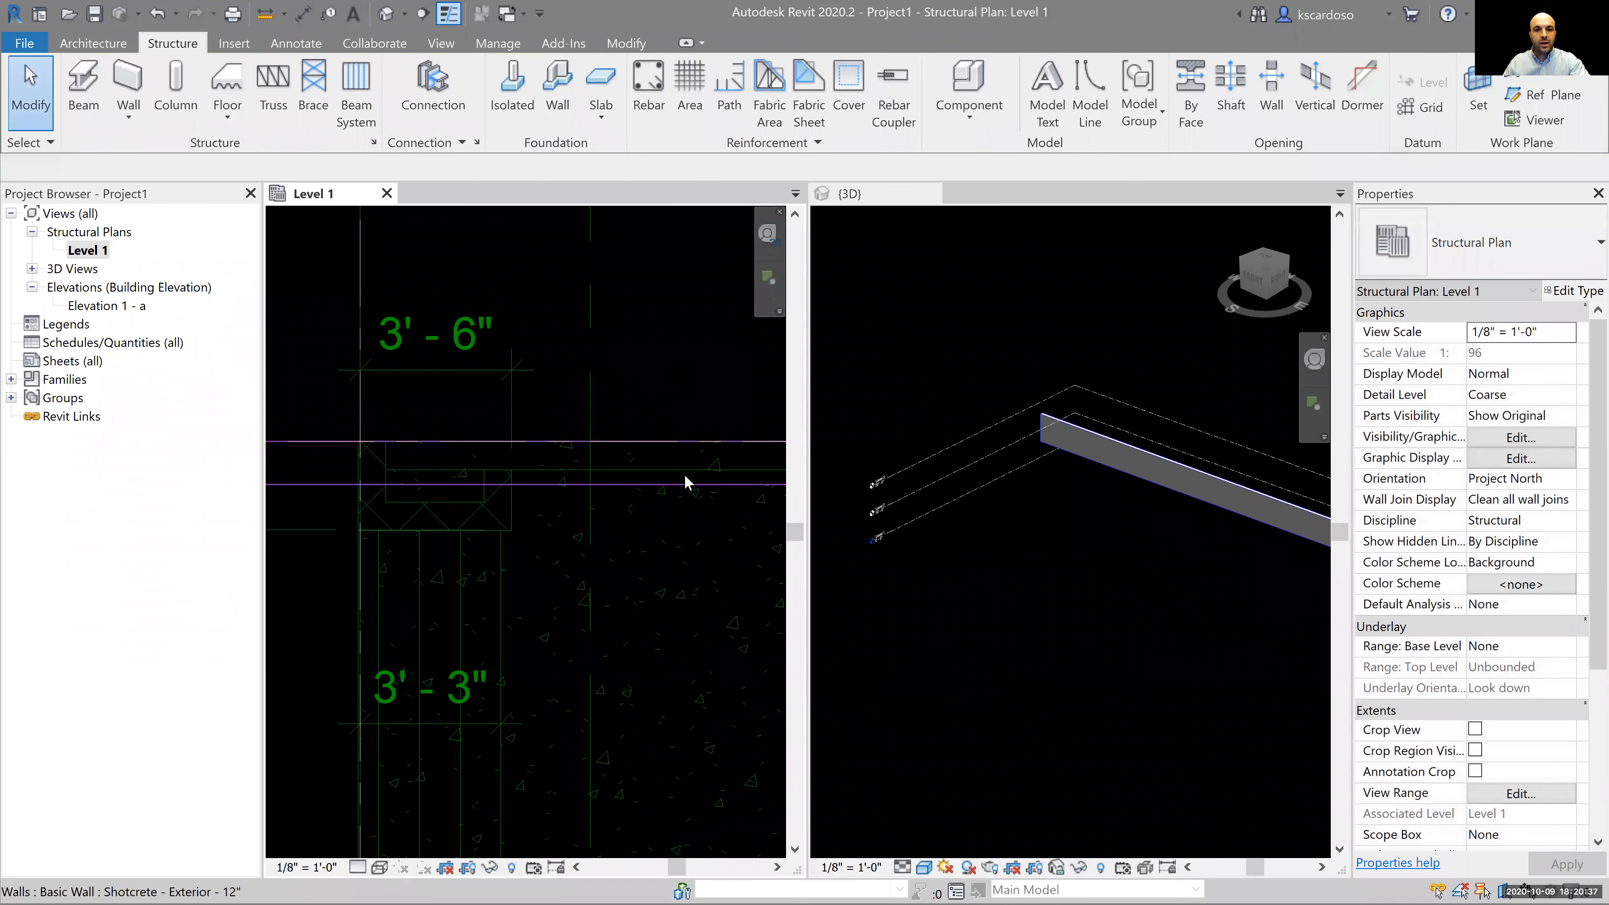
Duplicate the placed wall's type as Shotcrete - Exterior - 8"
{"action": "left_click", "coordinate": [685, 483]}
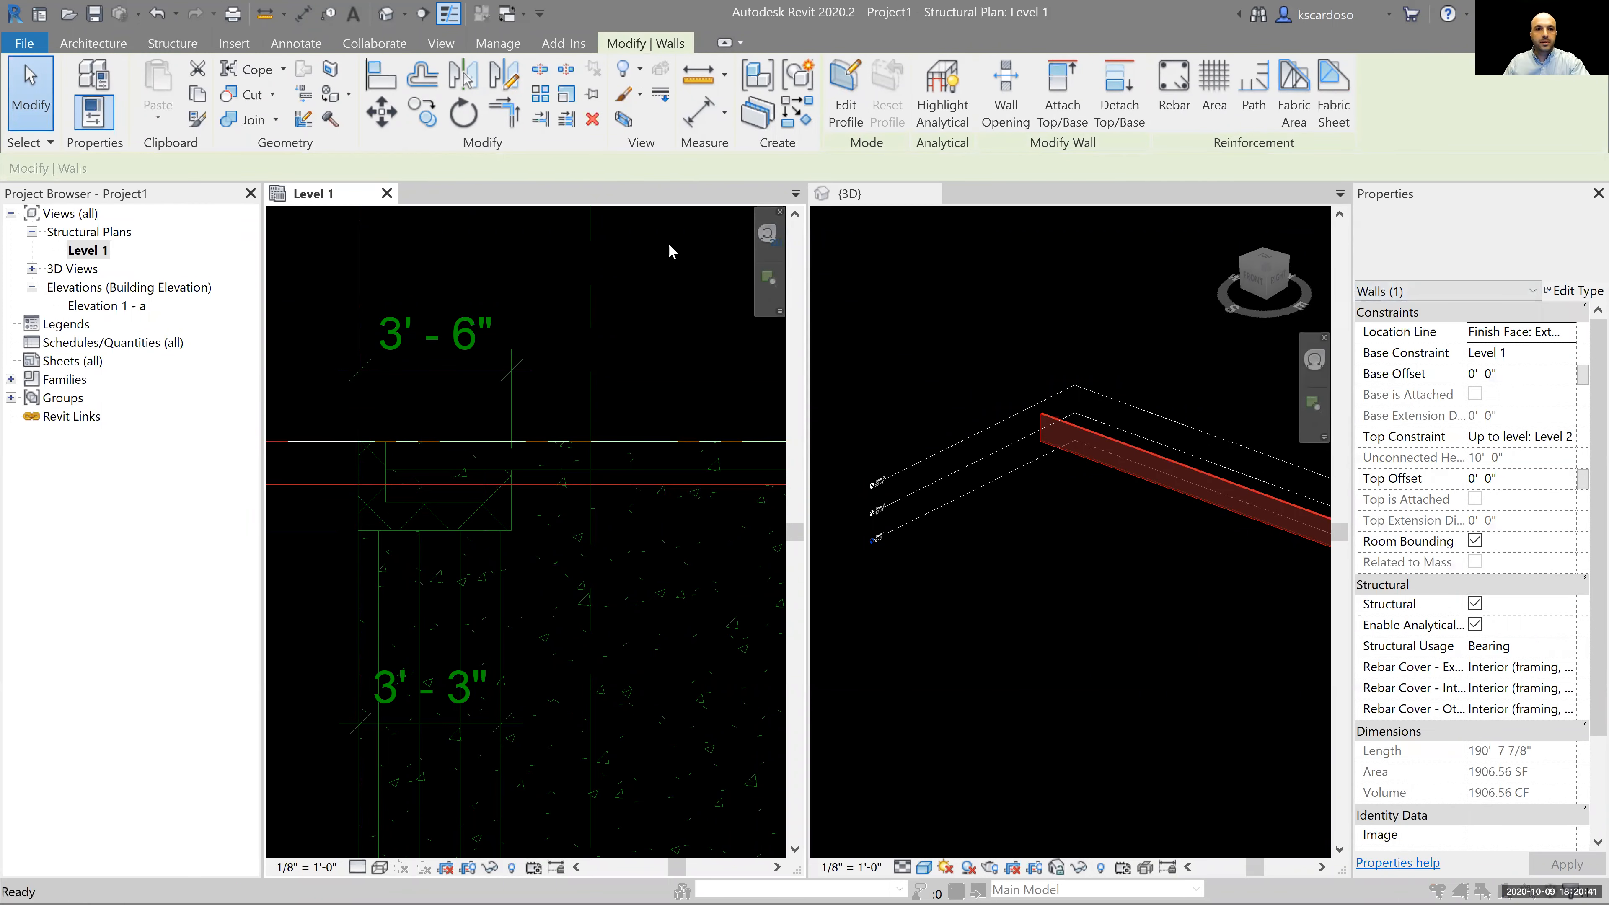
{"action": "left_click", "coordinate": [630, 211]}
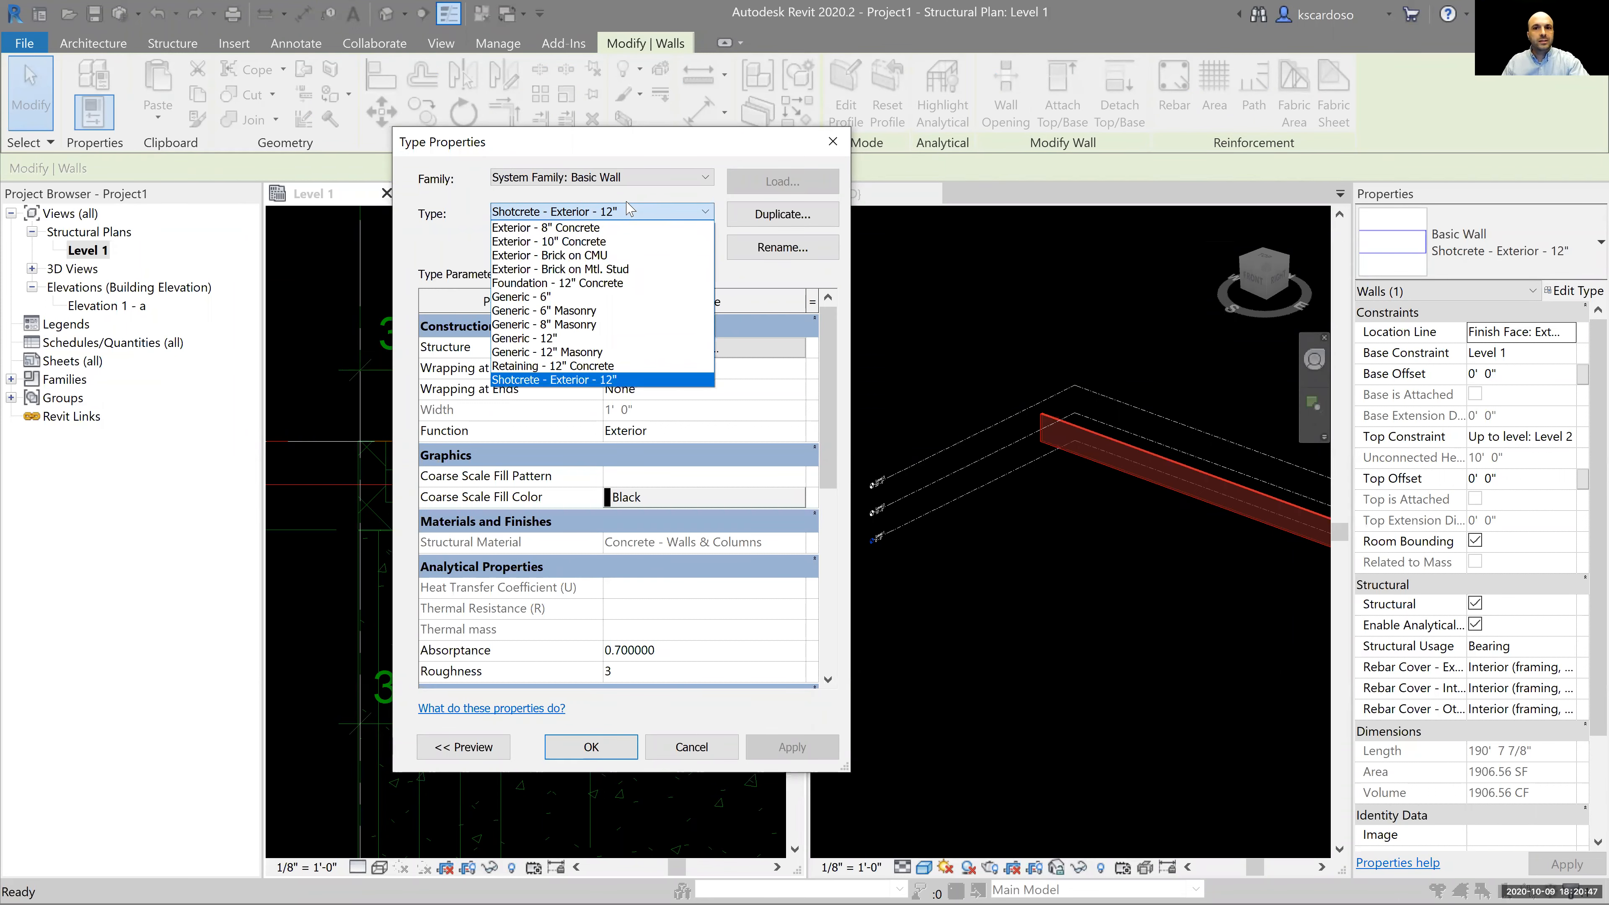
{"action": "left_click", "coordinate": [799, 222]}
{"action": "left_click_drag", "start_coordinate": [762, 400], "coordinate": [852, 395]}
{"action": "type", "text": "8\""}
{"action": "key", "text": "Return"}
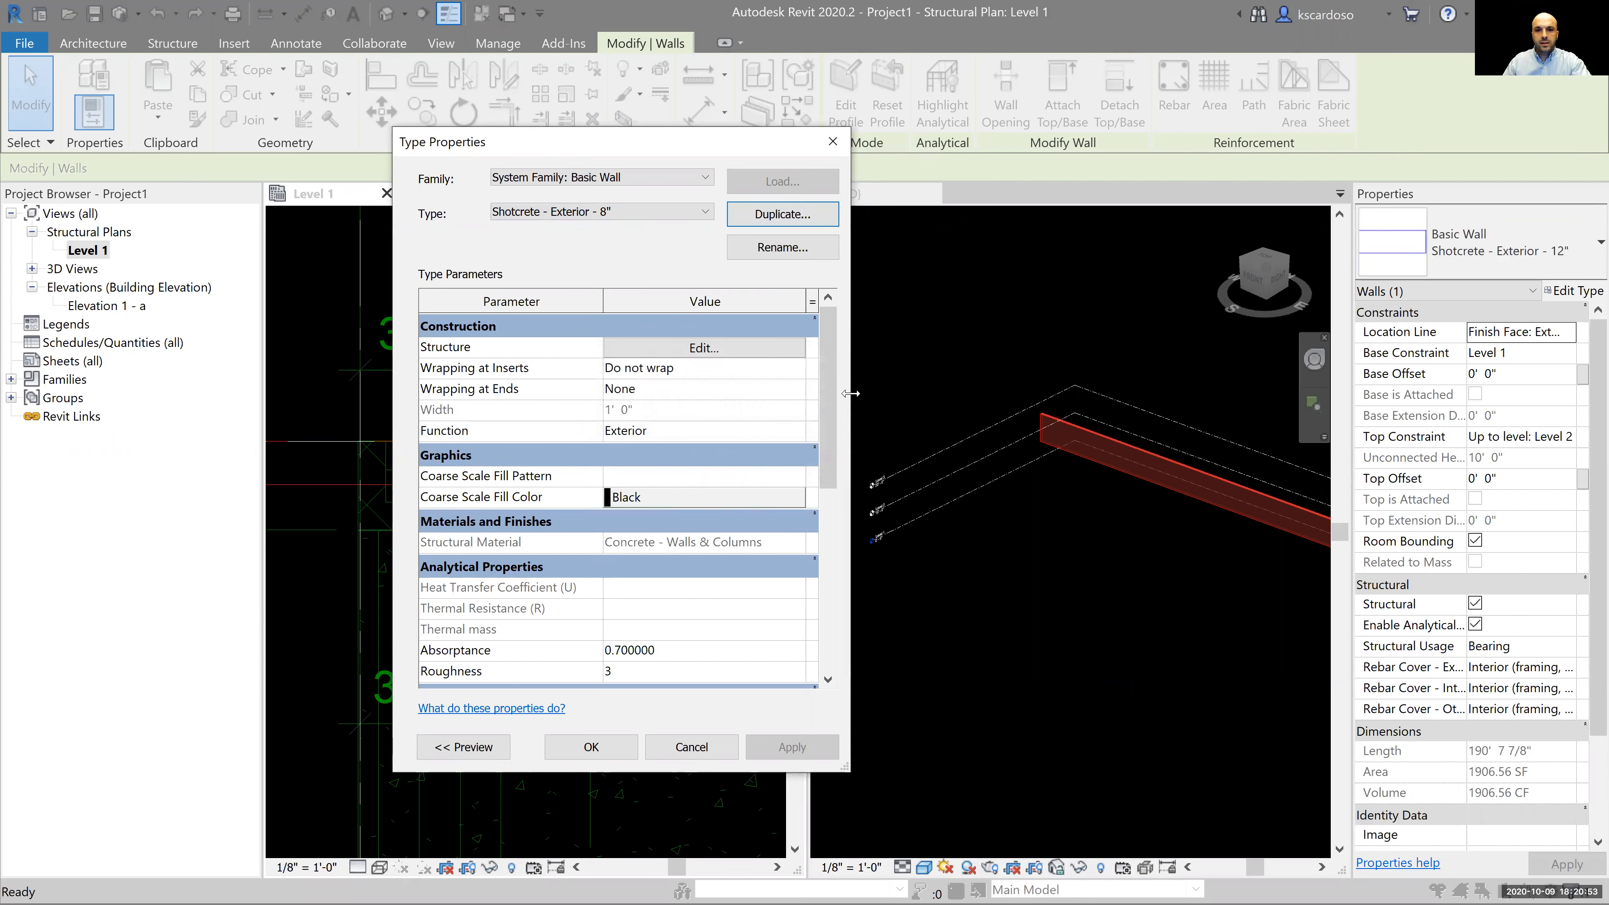
Set the structural layer thickness of the Shotcrete - Exterior - 8" type to 8"
{"action": "left_click", "coordinate": [623, 350]}
{"action": "left_click", "coordinate": [685, 358]}
{"action": "type", "text": "8"}
{"action": "key", "text": "Return"}
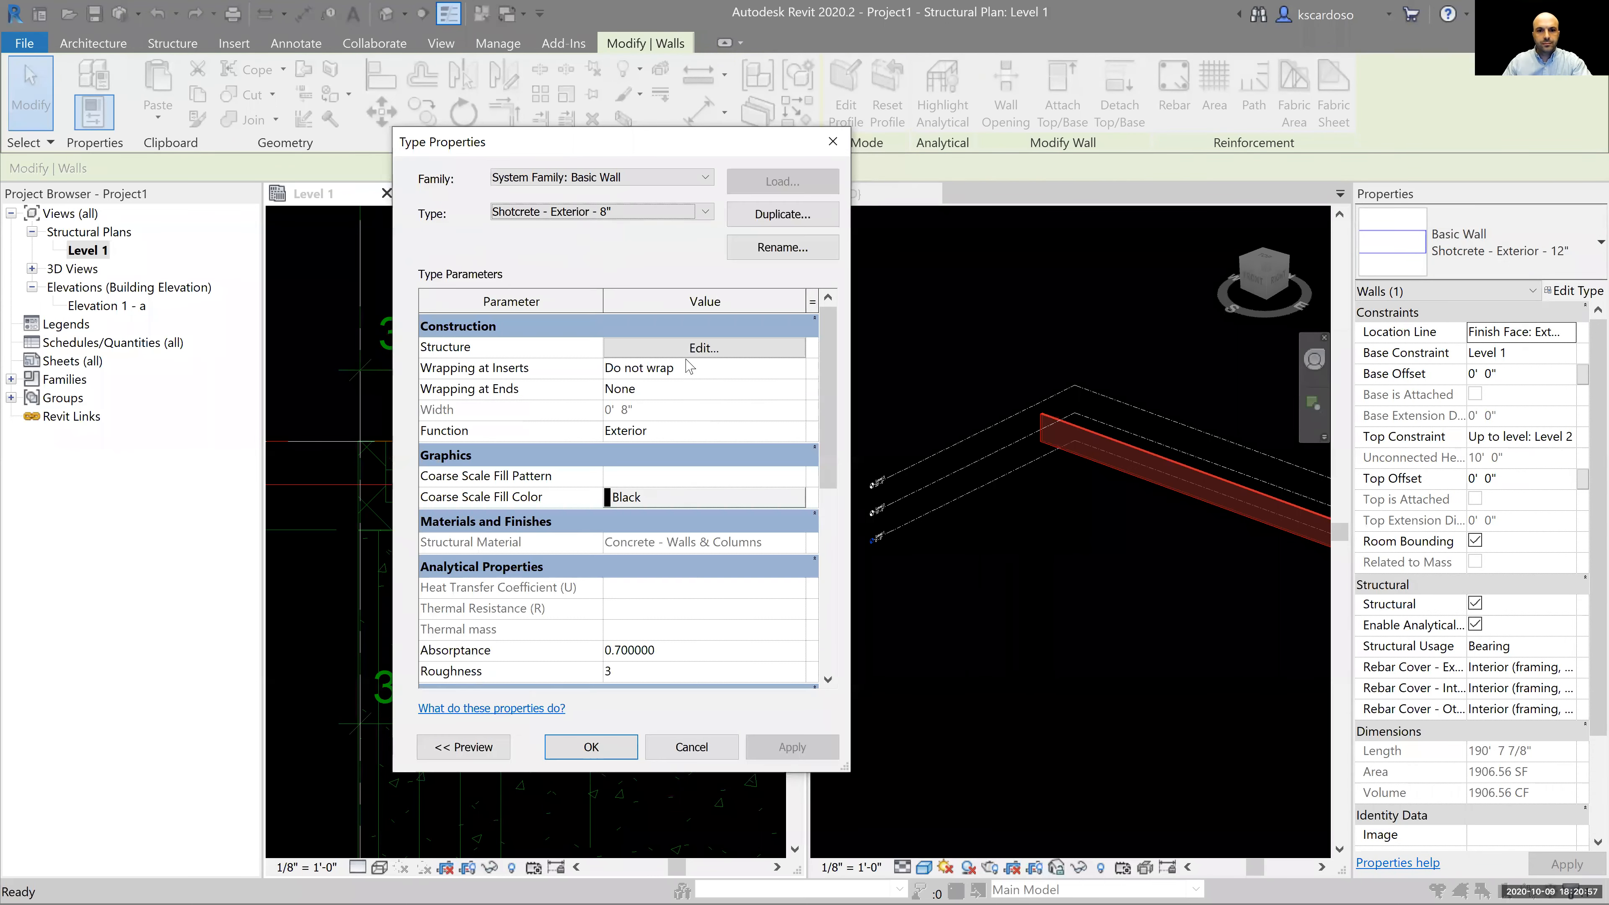
Apply the Shotcrete - Exterior - 8" type to the placed wall and clear the selection
{"action": "left_click", "coordinate": [591, 748]}
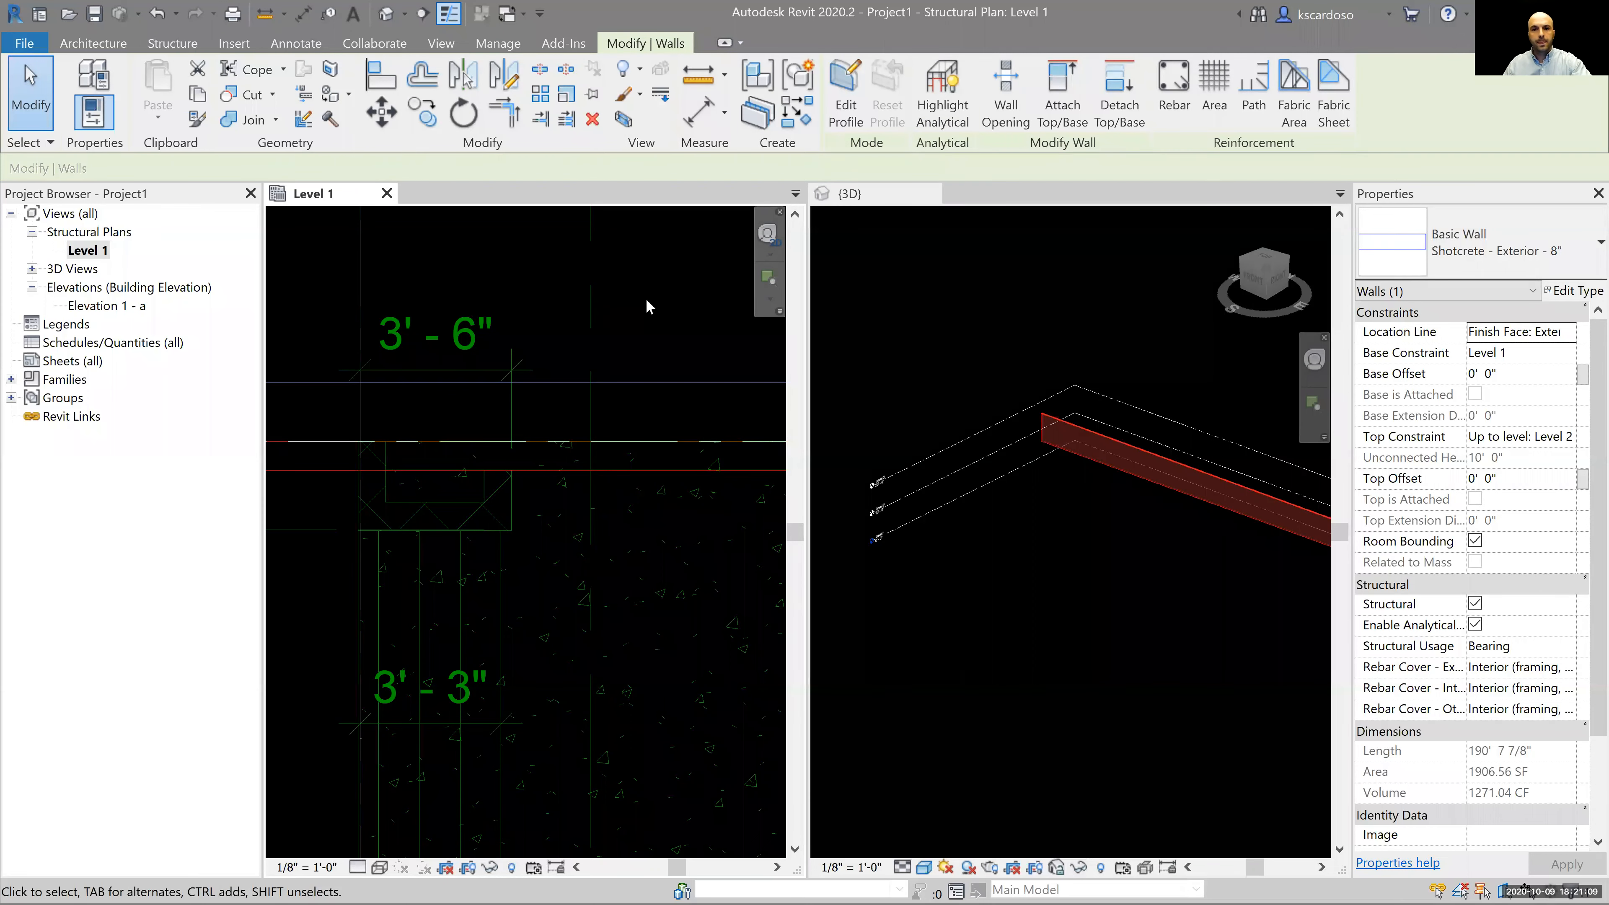
{"action": "left_click", "coordinate": [634, 301]}
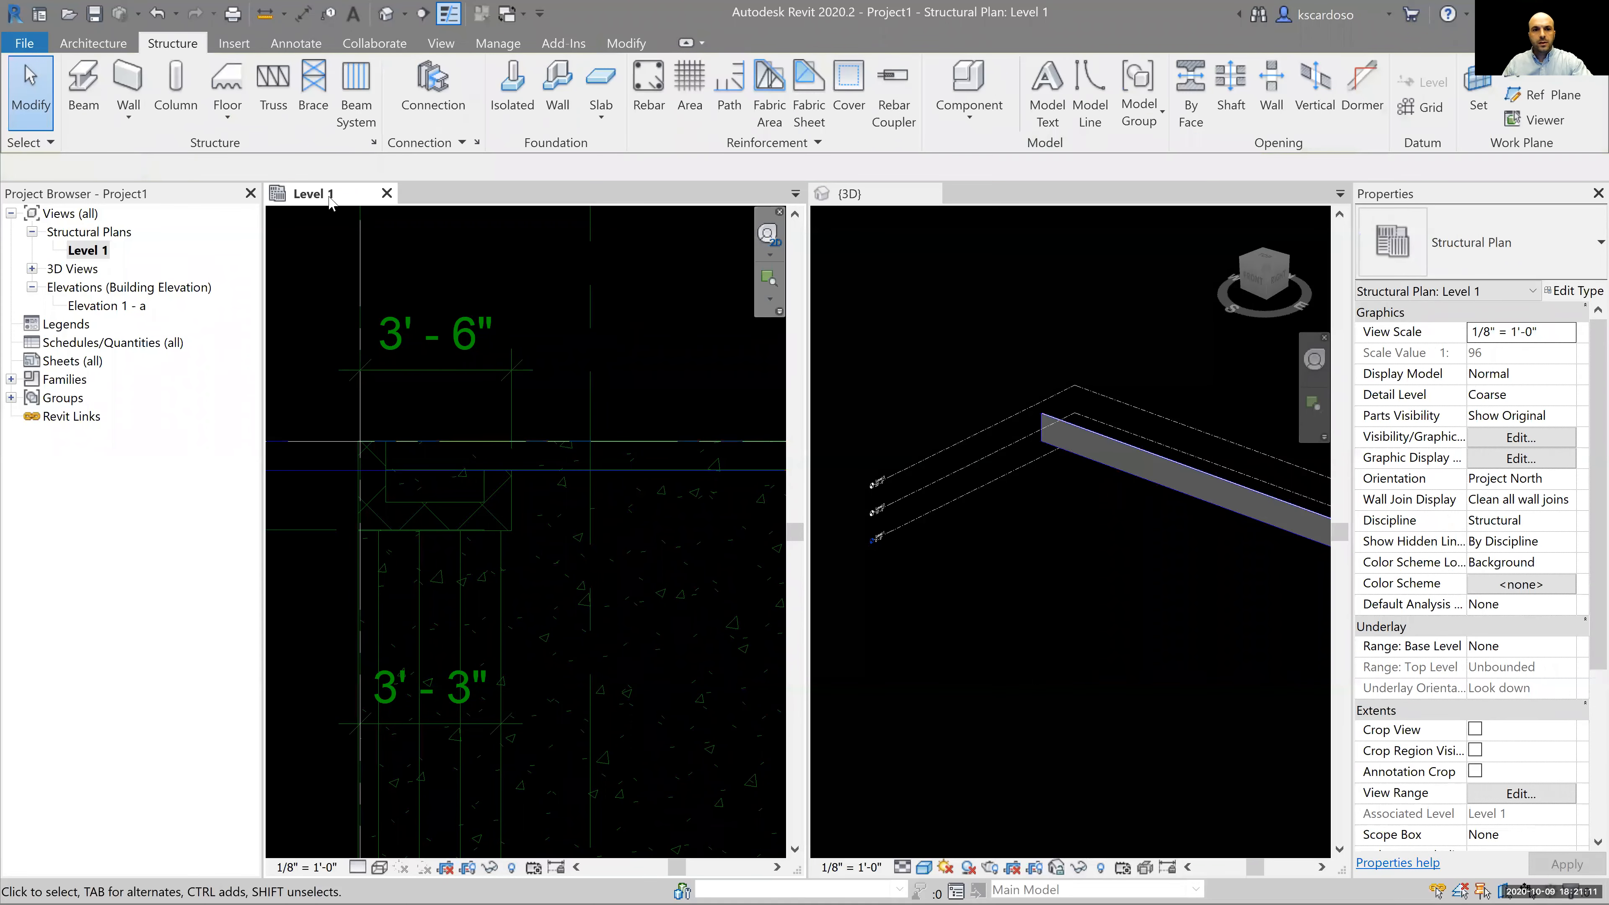
Examine the slab plan from the upper wall line down around the shaft beside the 18'-0" CLR dimension
{"action": "scroll", "coordinate": [491, 358], "scroll_direction": "down", "scroll_amount": 4}
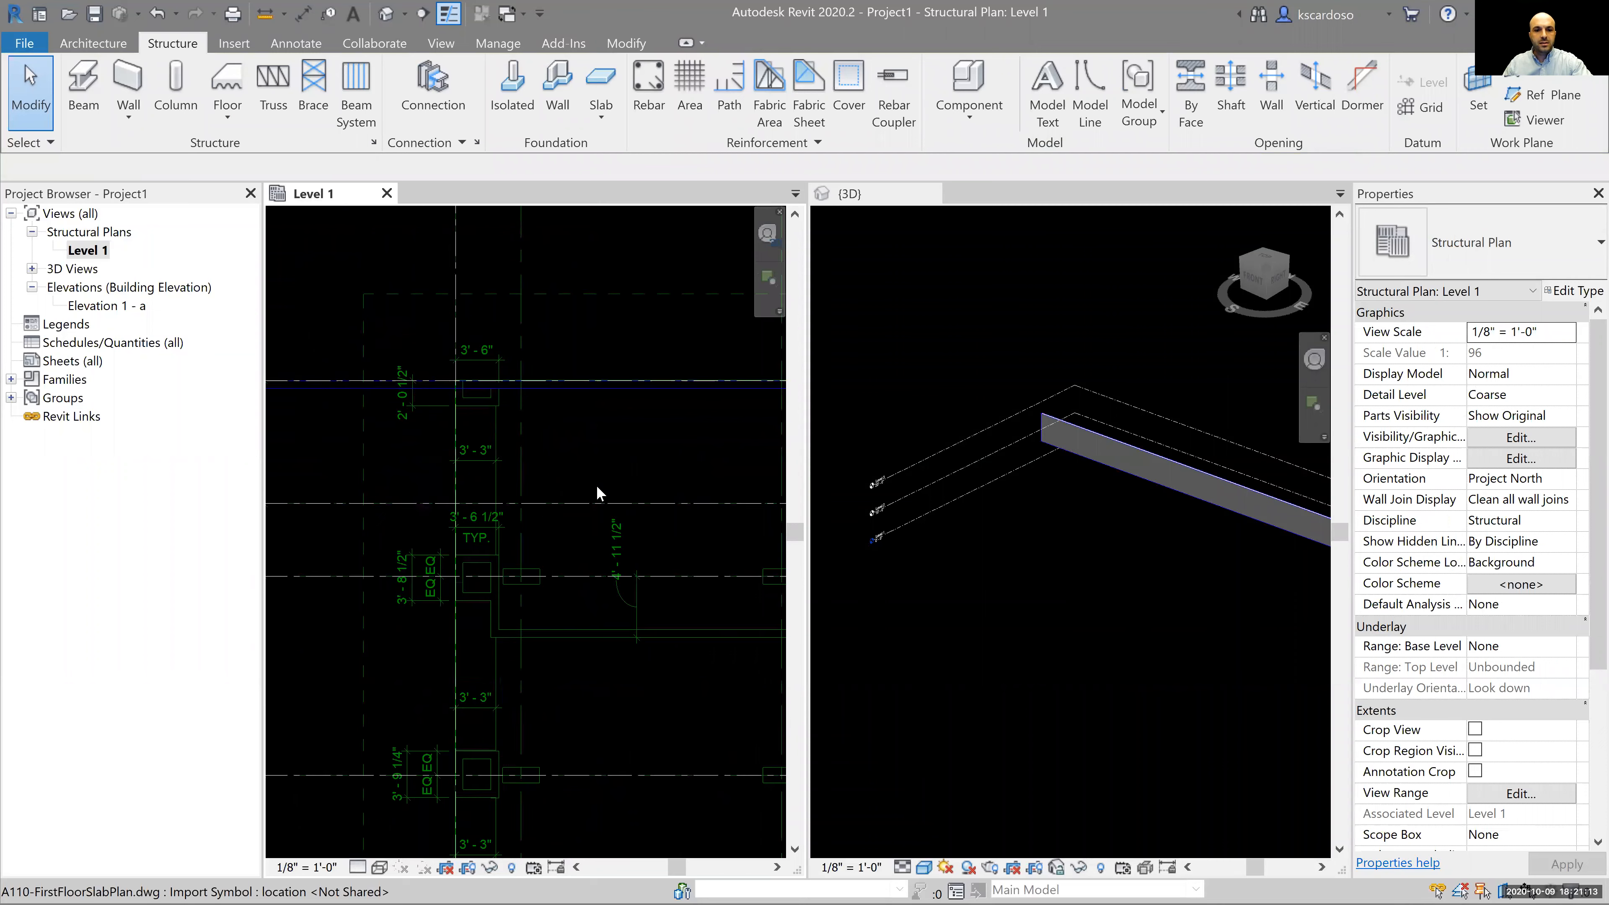
{"action": "middle_click_drag", "start_coordinate": [662, 540], "coordinate": [456, 525]}
{"action": "middle_click_drag", "start_coordinate": [649, 520], "coordinate": [439, 432]}
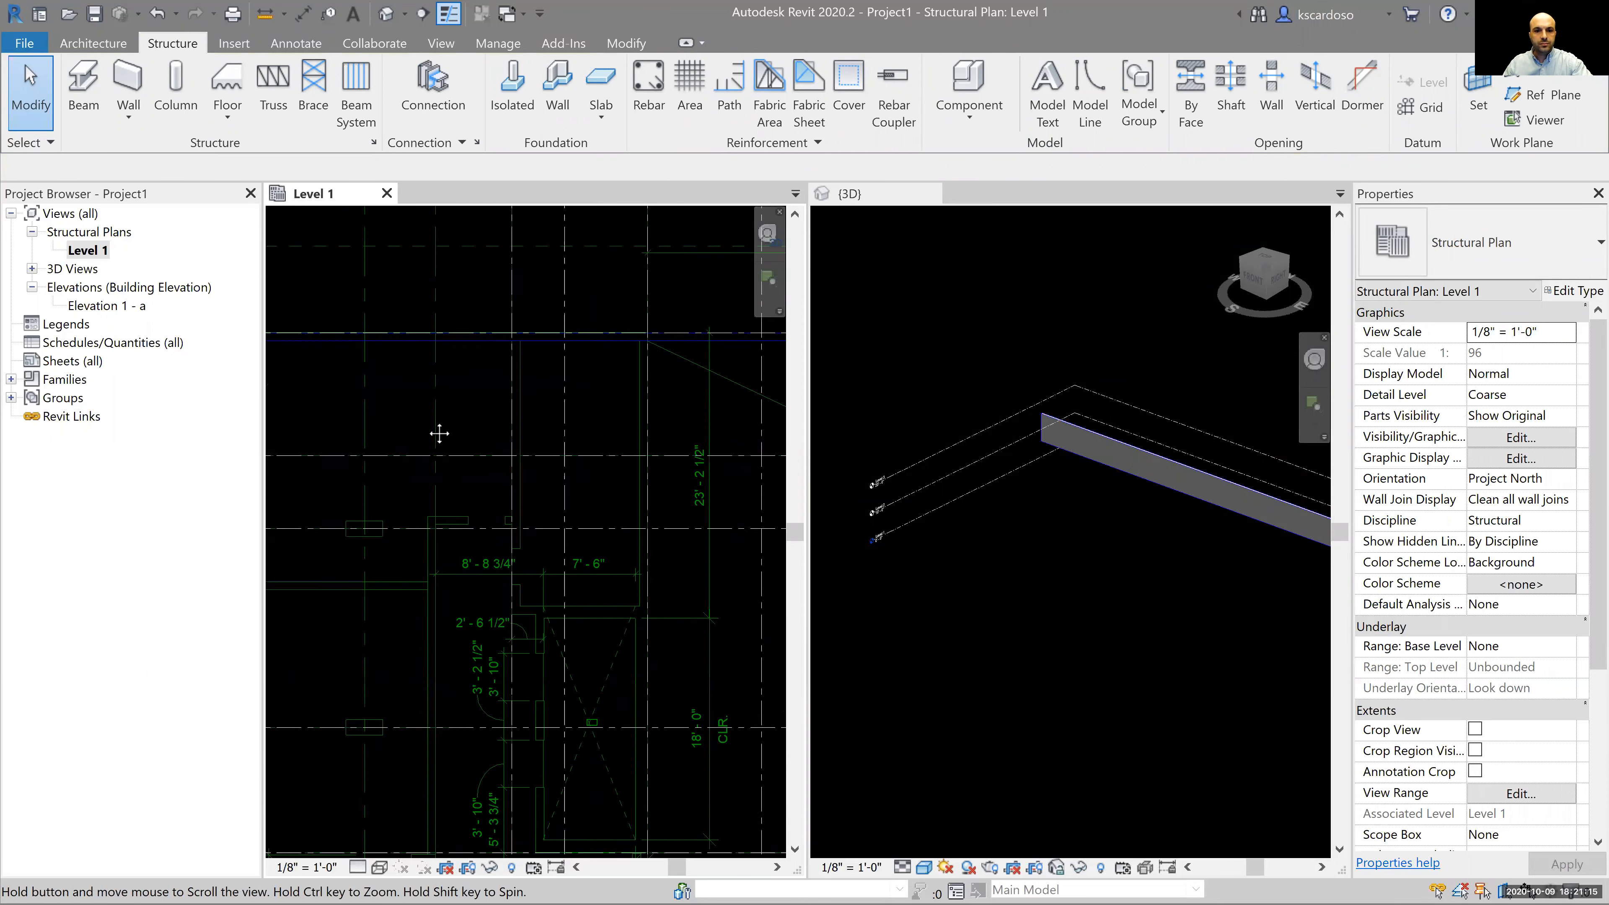
{"action": "mouse_move", "coordinate": [602, 616]}
{"action": "middle_mouse_down"}
{"action": "mouse_move", "coordinate": [593, 597]}
{"action": "mouse_move", "coordinate": [583, 623]}
{"action": "middle_mouse_up"}
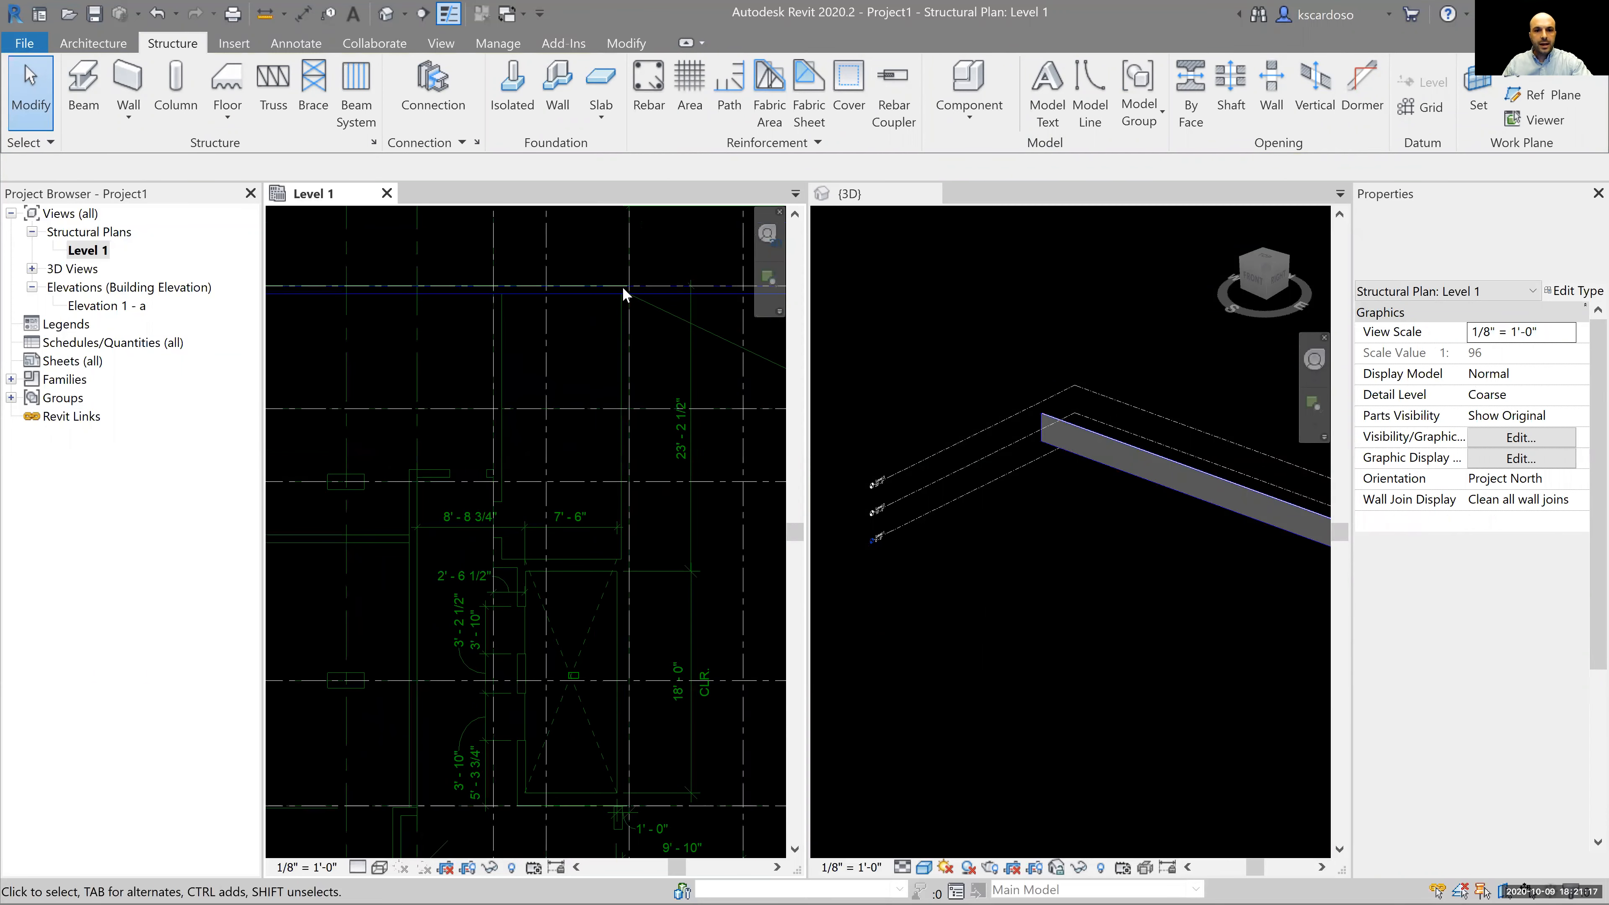
{"action": "scroll", "coordinate": [623, 288], "scroll_direction": "up", "scroll_amount": 3}
{"action": "scroll", "coordinate": [624, 287], "scroll_direction": "up", "scroll_amount": 2}
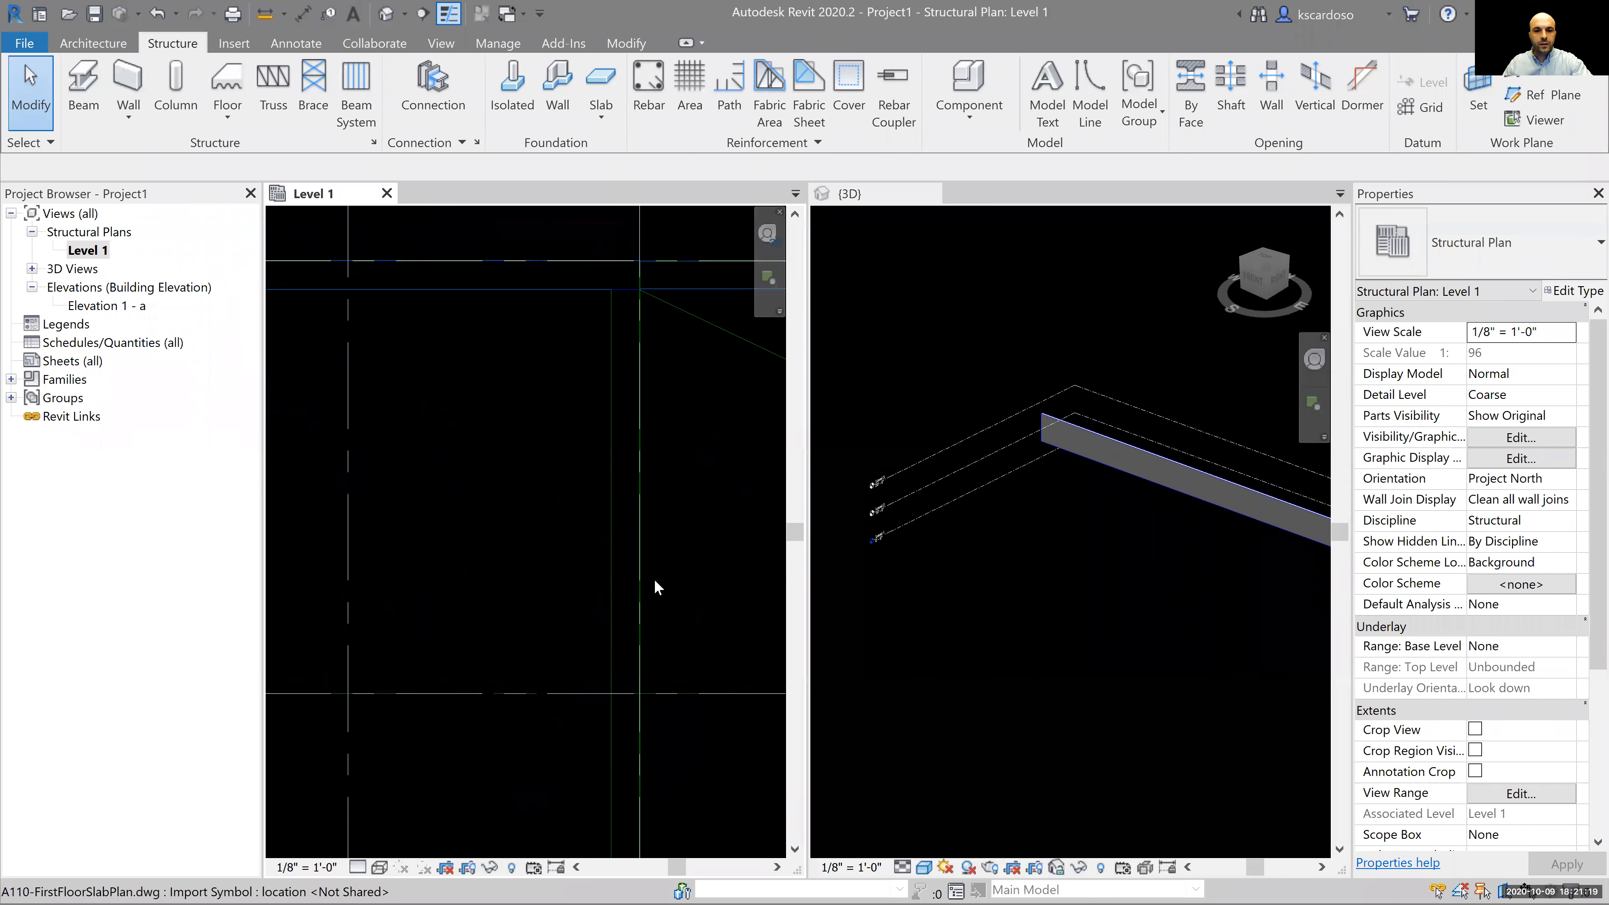
{"action": "scroll", "coordinate": [550, 317], "scroll_direction": "down", "scroll_amount": 3}
{"action": "middle_click_drag", "start_coordinate": [686, 458], "coordinate": [721, 204]}
{"action": "middle_click_drag", "start_coordinate": [672, 550], "coordinate": [648, 457]}
{"action": "scroll", "coordinate": [636, 612], "scroll_direction": "up", "scroll_amount": 1}
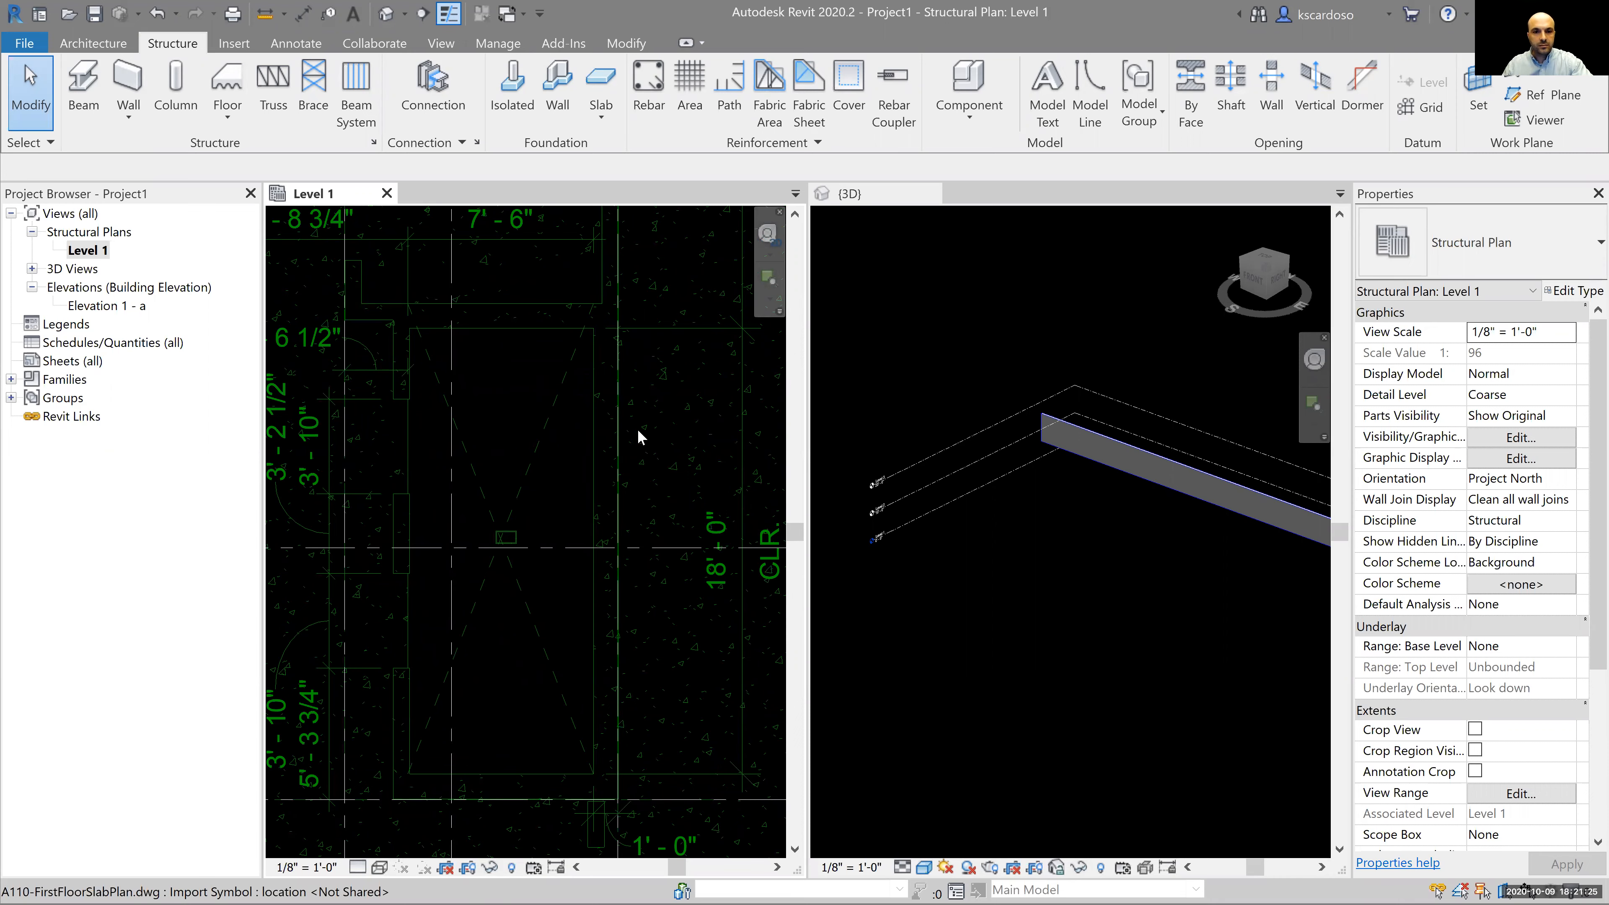
{"action": "scroll", "coordinate": [589, 481], "scroll_direction": "down", "scroll_amount": 3}
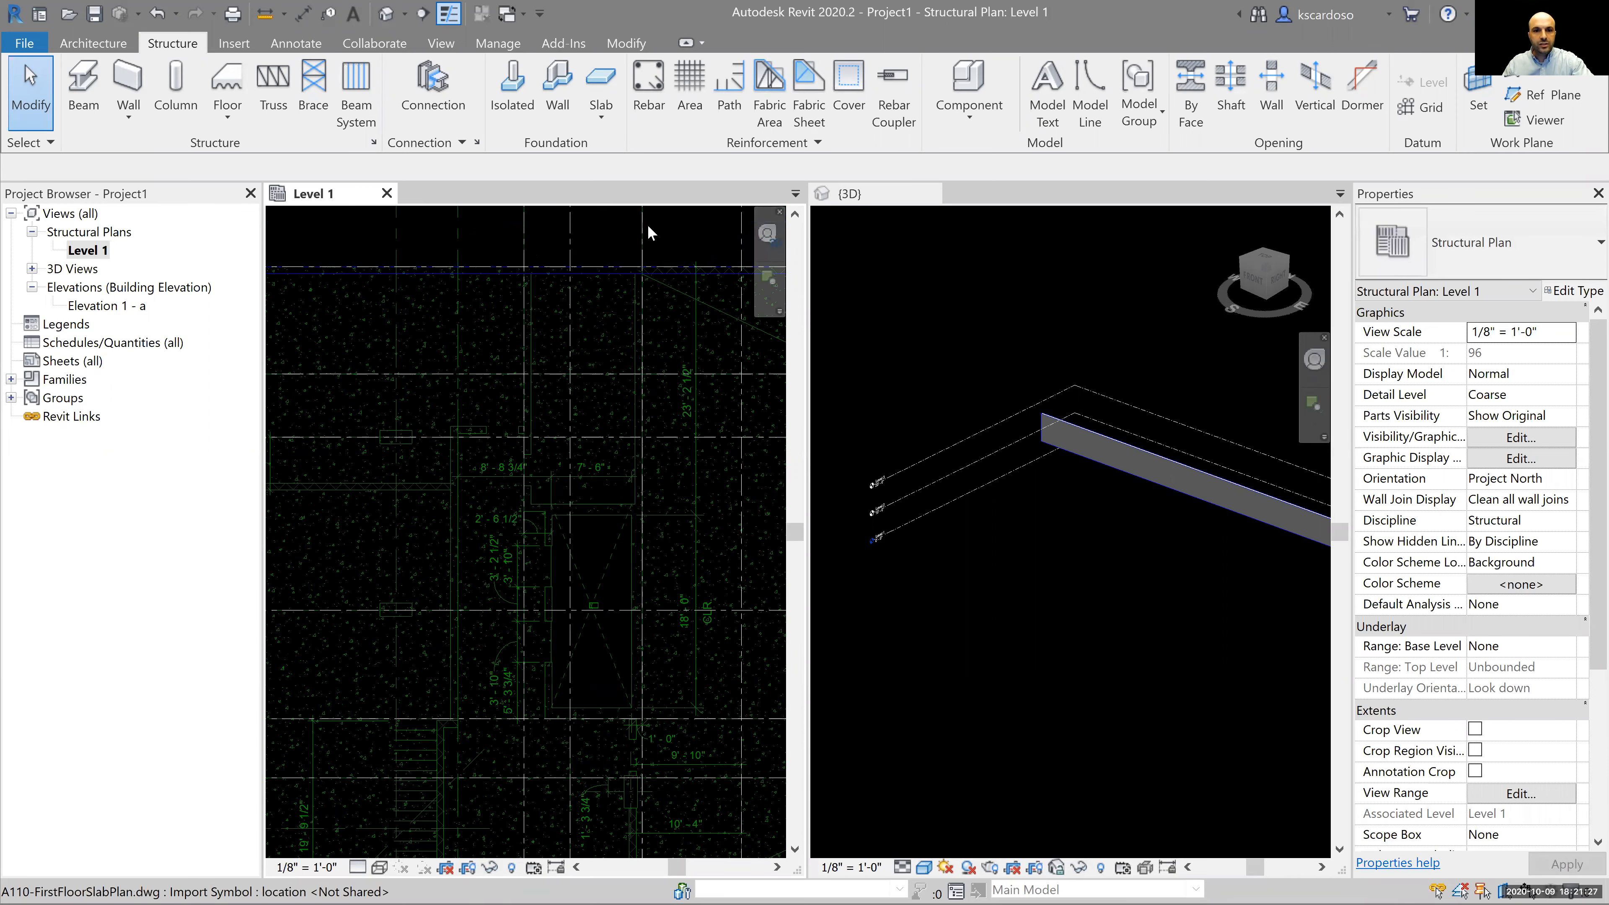
Trim the upper structural wall to grid line 4 with Trim/Extend Single Element, keeping the portion left of the grid
{"action": "scroll", "coordinate": [648, 224], "scroll_direction": "up", "scroll_amount": 6}
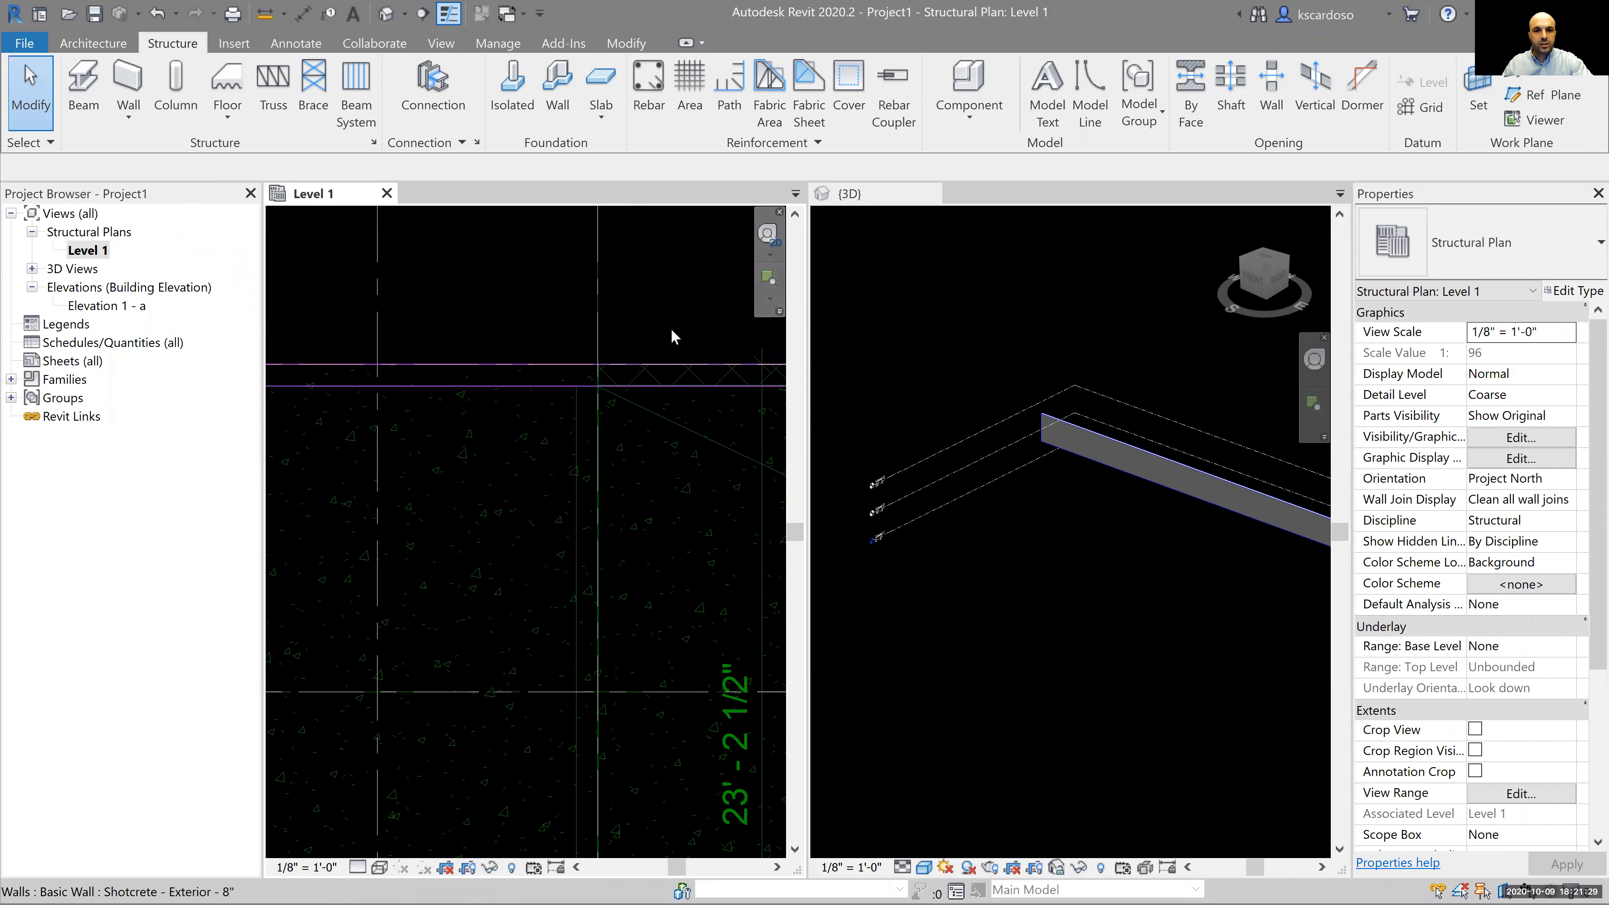
{"action": "scroll", "coordinate": [621, 395], "scroll_direction": "up", "scroll_amount": 2}
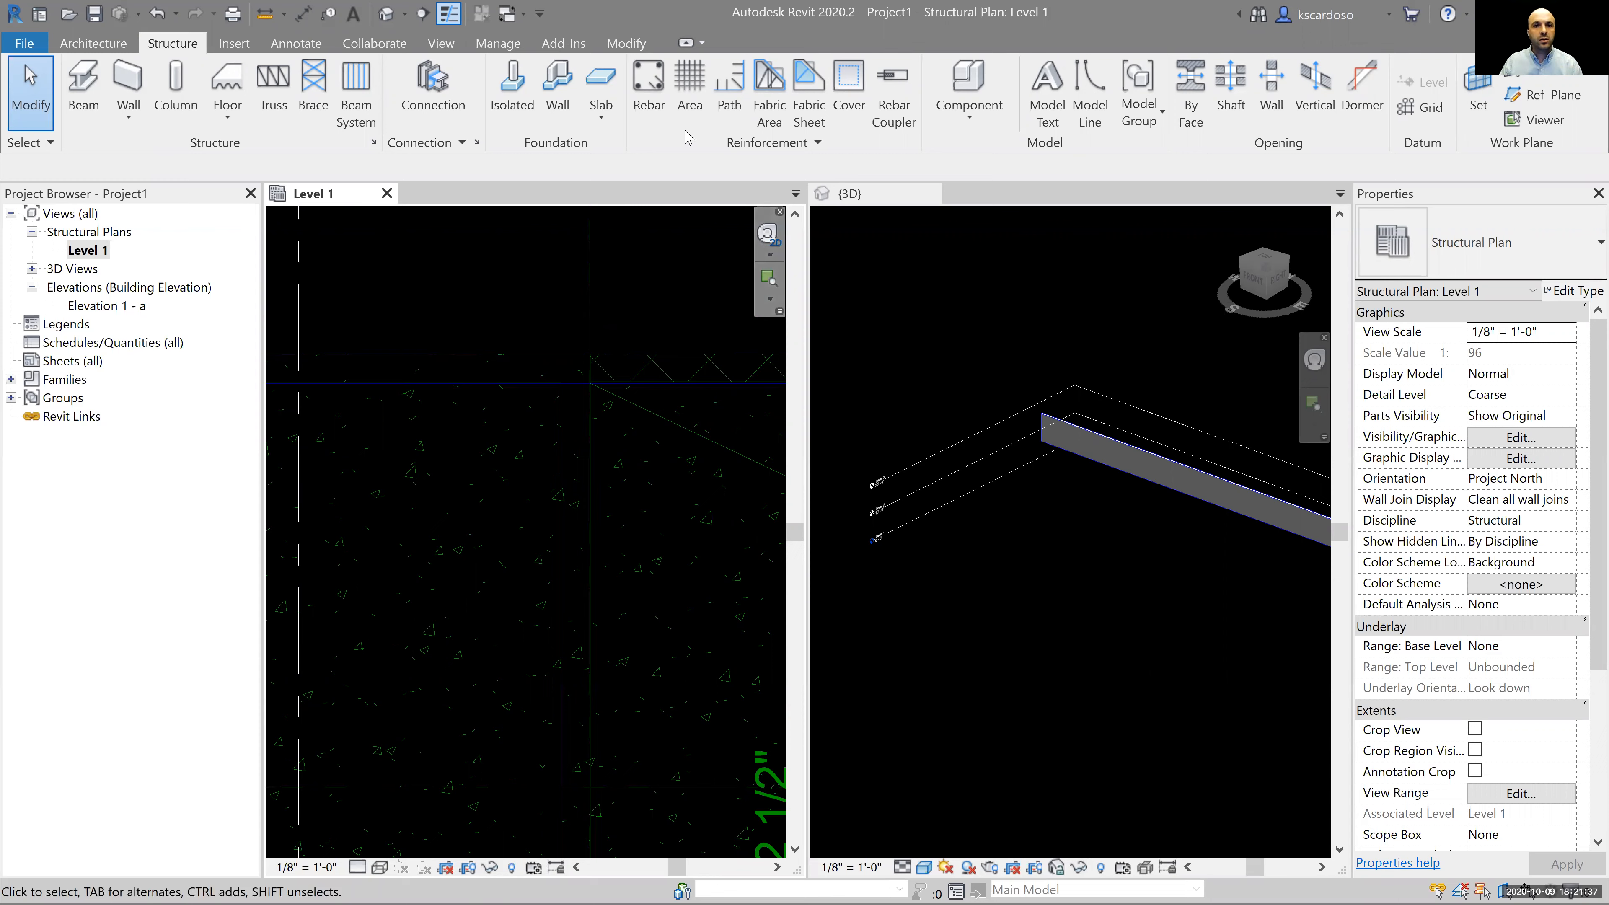
{"action": "left_click", "coordinate": [626, 42]}
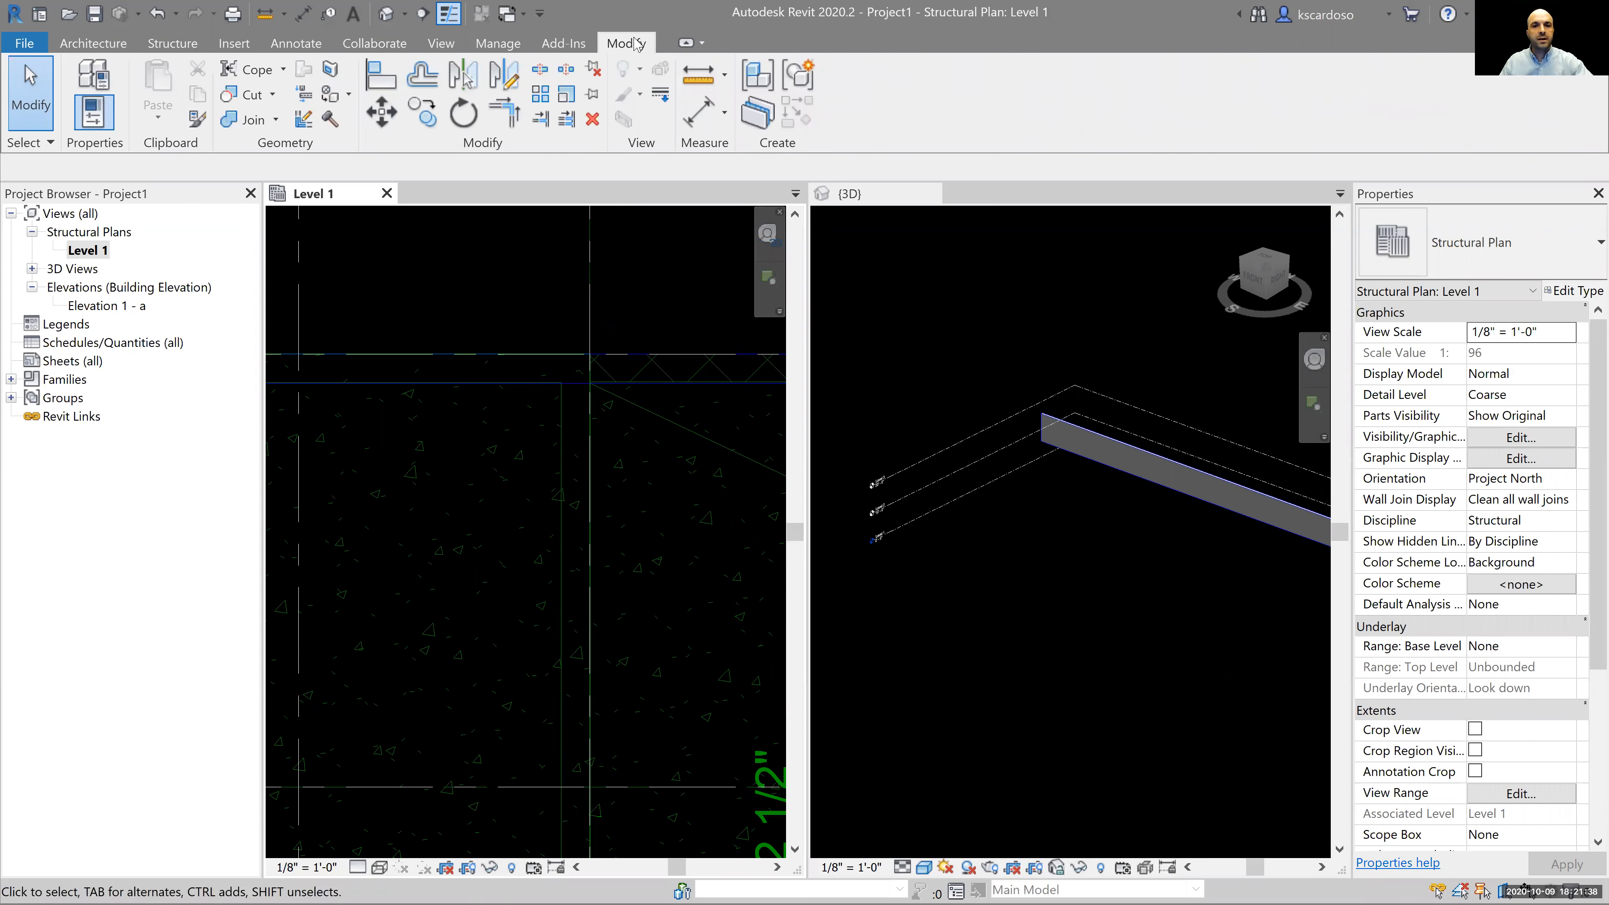
{"action": "left_click", "coordinate": [541, 119]}
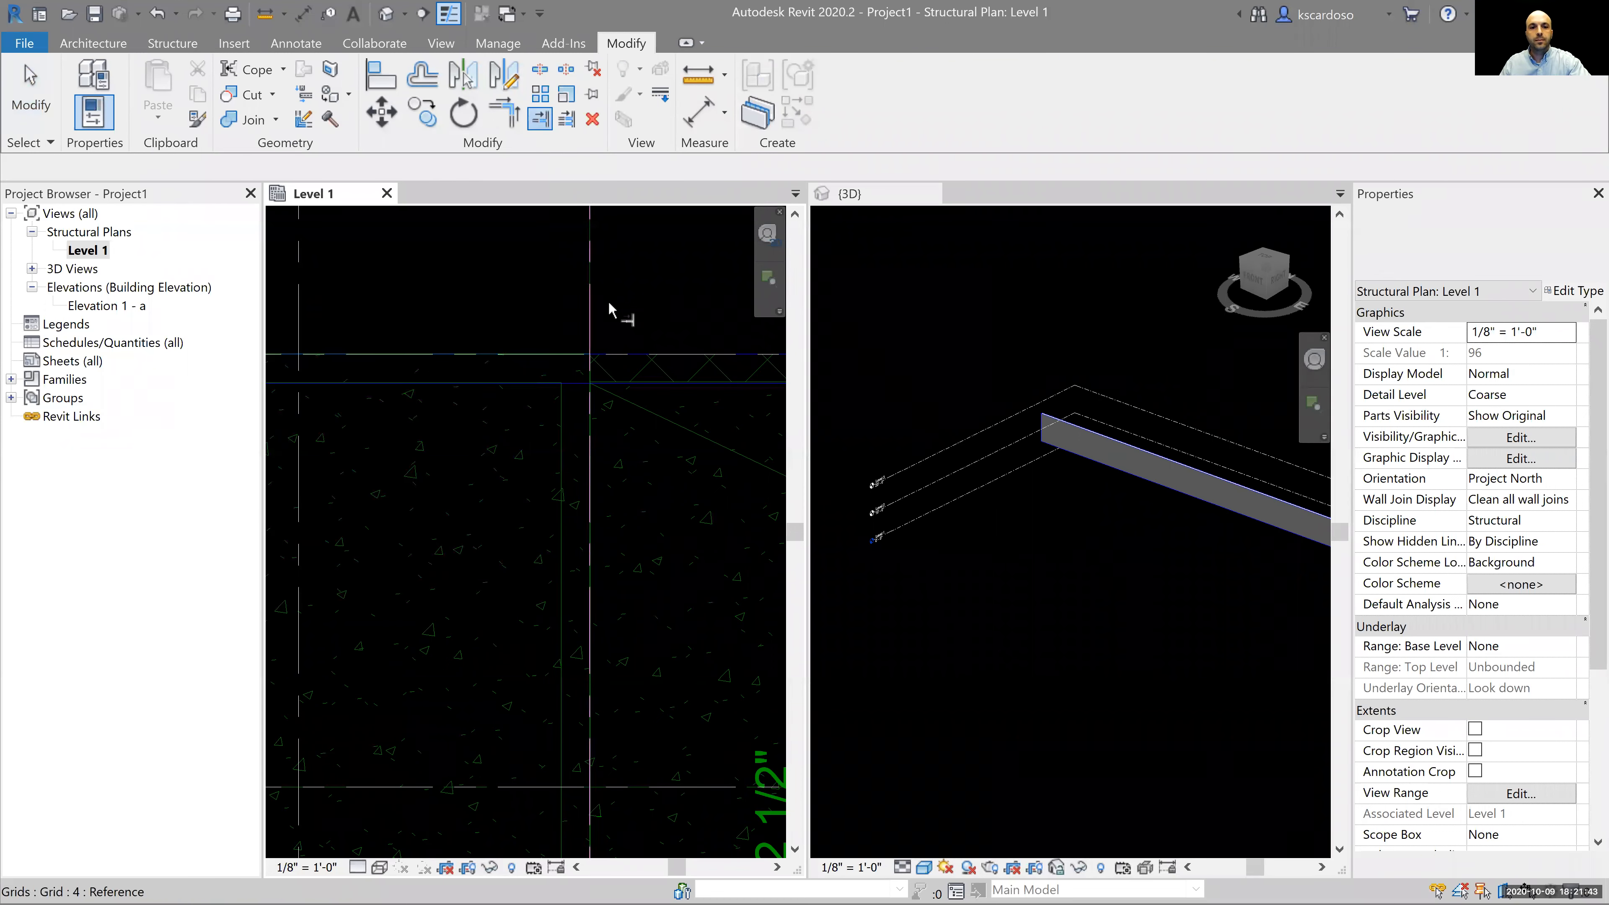
{"action": "left_click", "coordinate": [601, 306]}
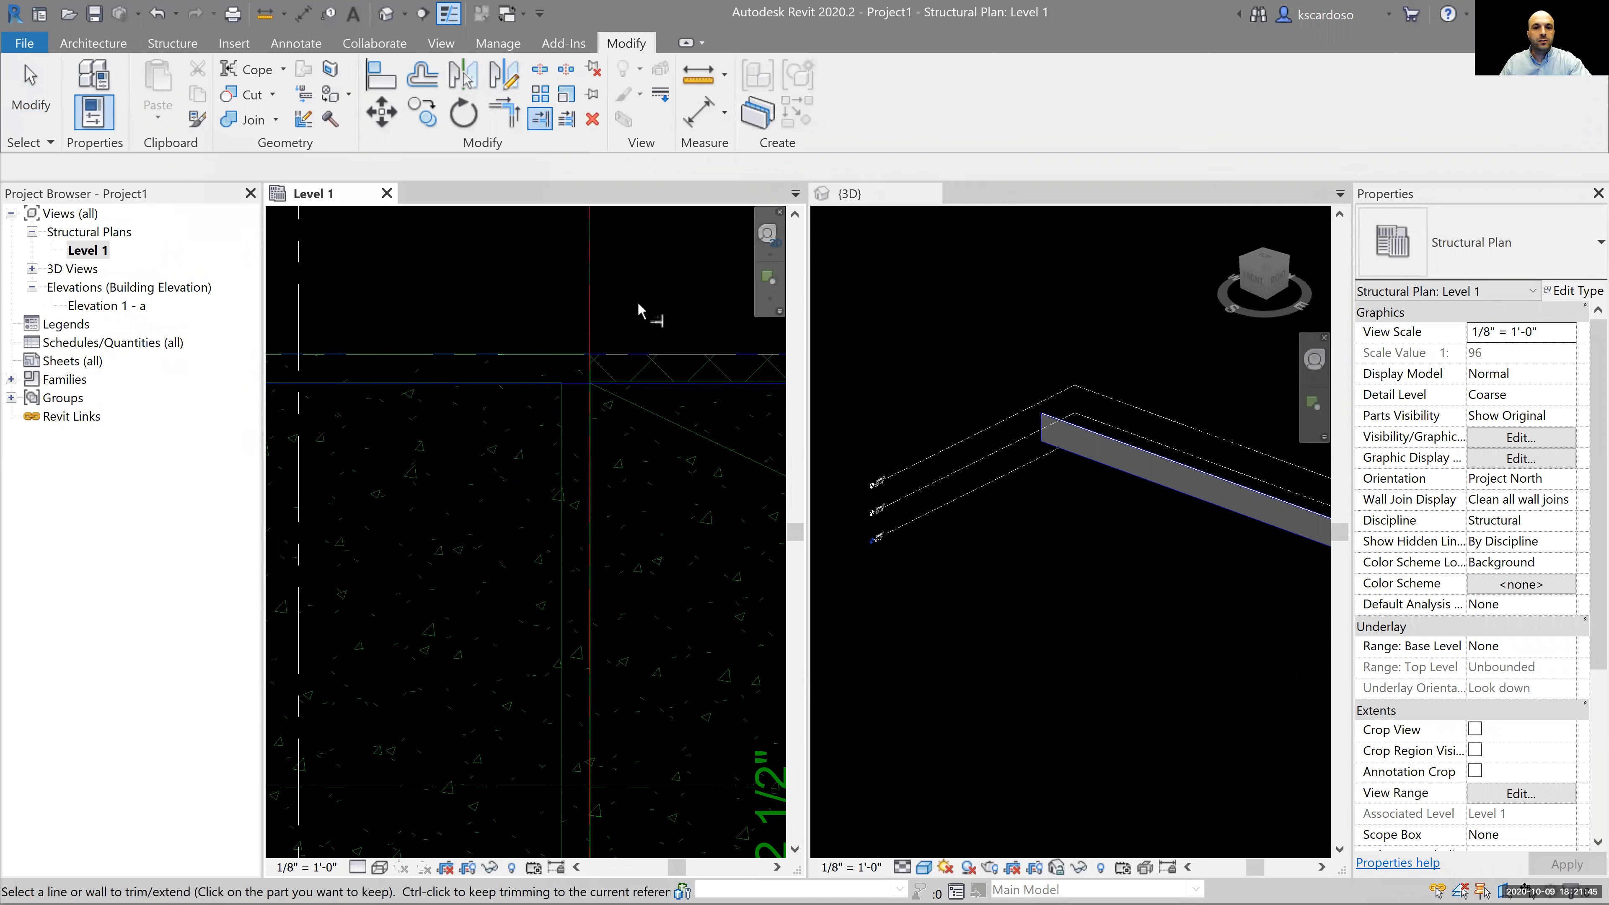
{"action": "left_click", "coordinate": [398, 355]}
{"action": "scroll", "coordinate": [569, 251], "scroll_direction": "down", "scroll_amount": 2}
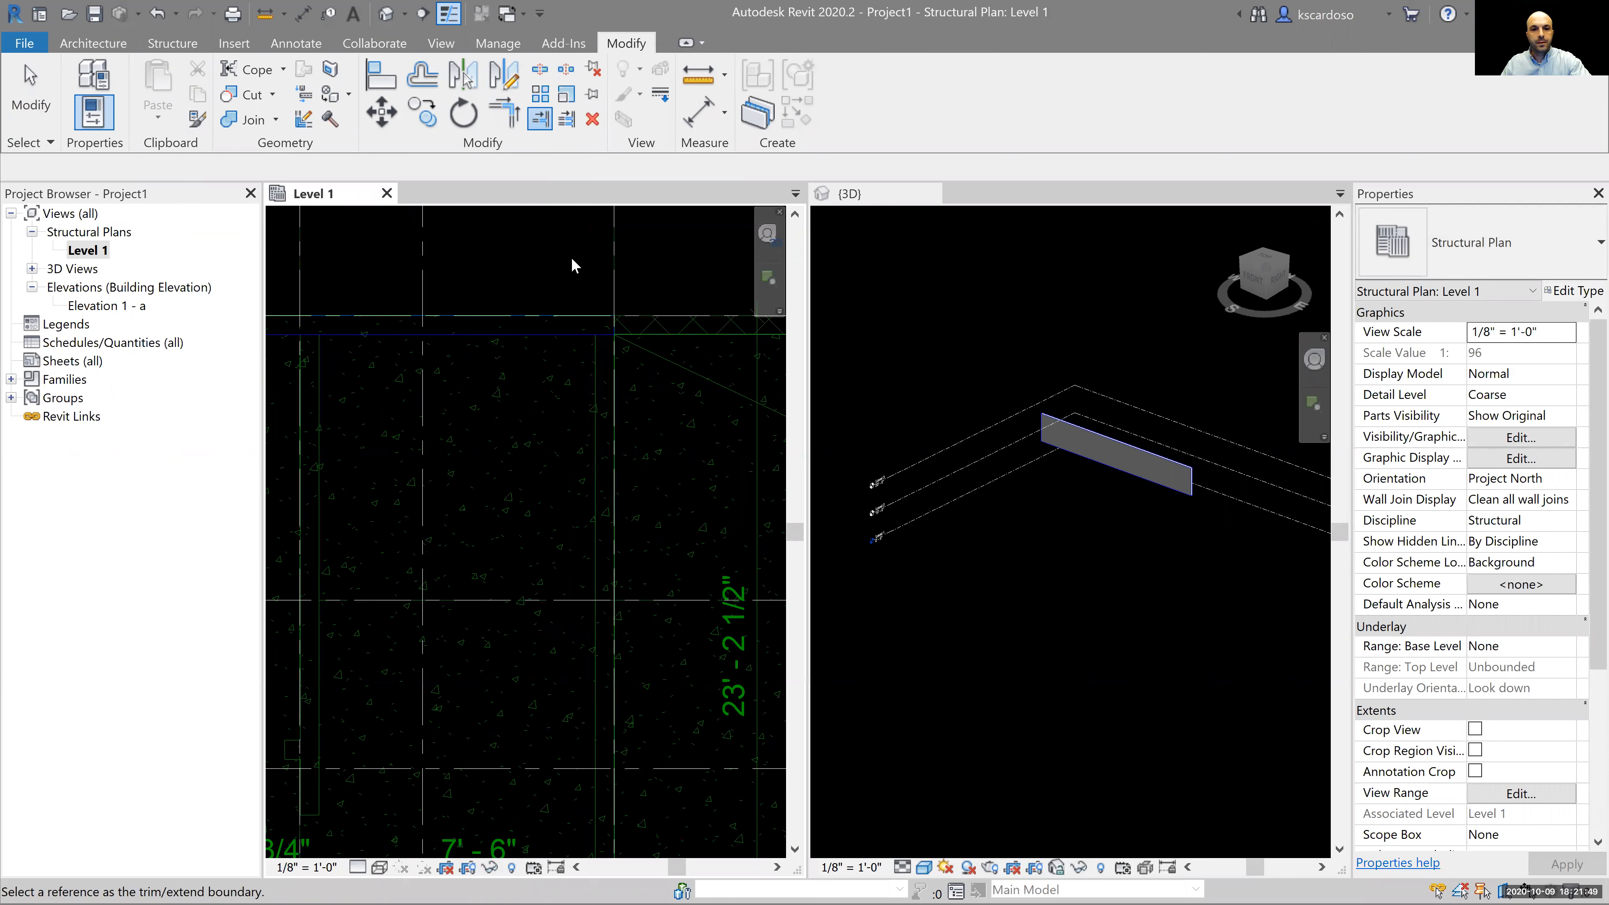
{"action": "key", "text": "Escape"}
Create a similar structural wall from the trimmed wall's end, running down along grid 4 to grid C
{"action": "left_click", "coordinate": [566, 320]}
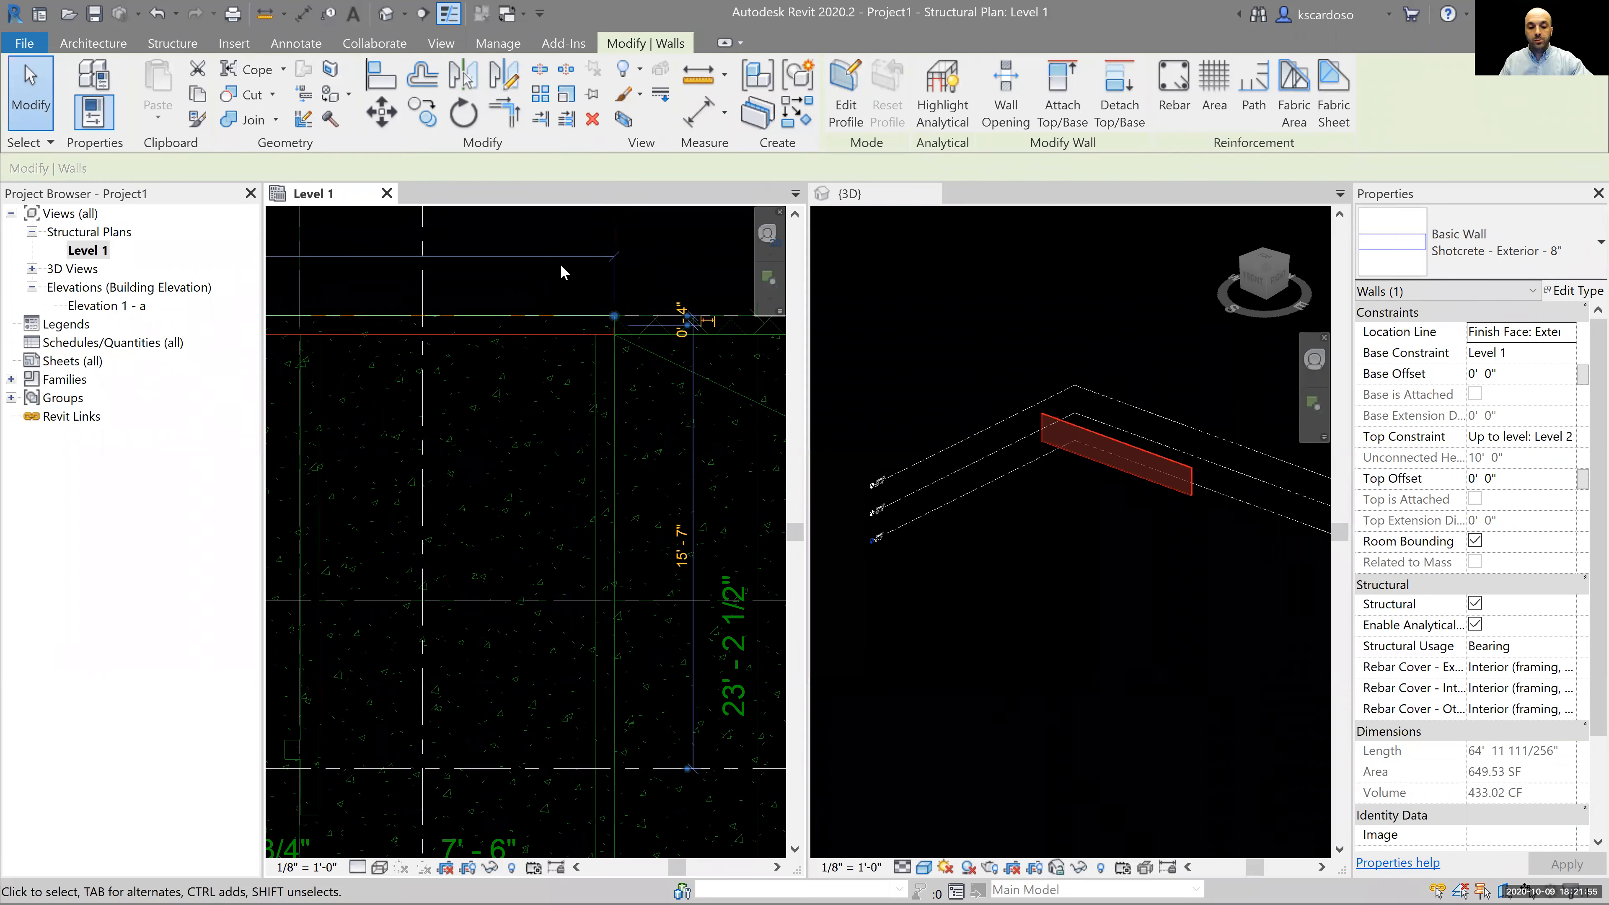
{"action": "key", "text": "c"}
{"action": "key", "text": "s"}
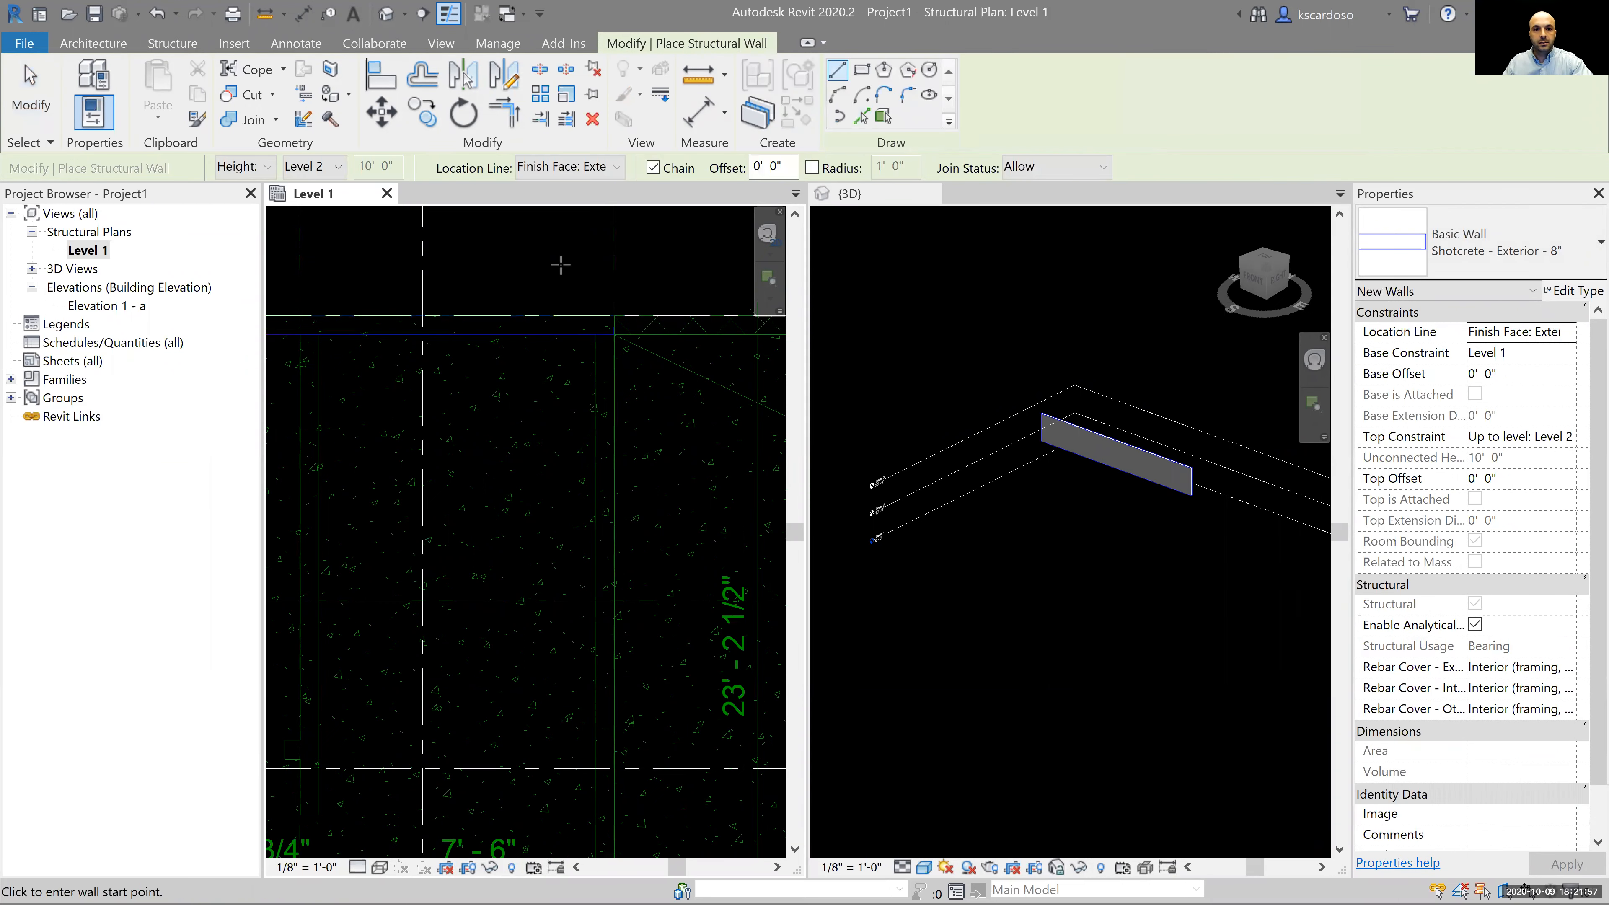
{"action": "scroll", "coordinate": [576, 280], "scroll_direction": "down", "scroll_amount": 1}
{"action": "left_click", "coordinate": [607, 306]}
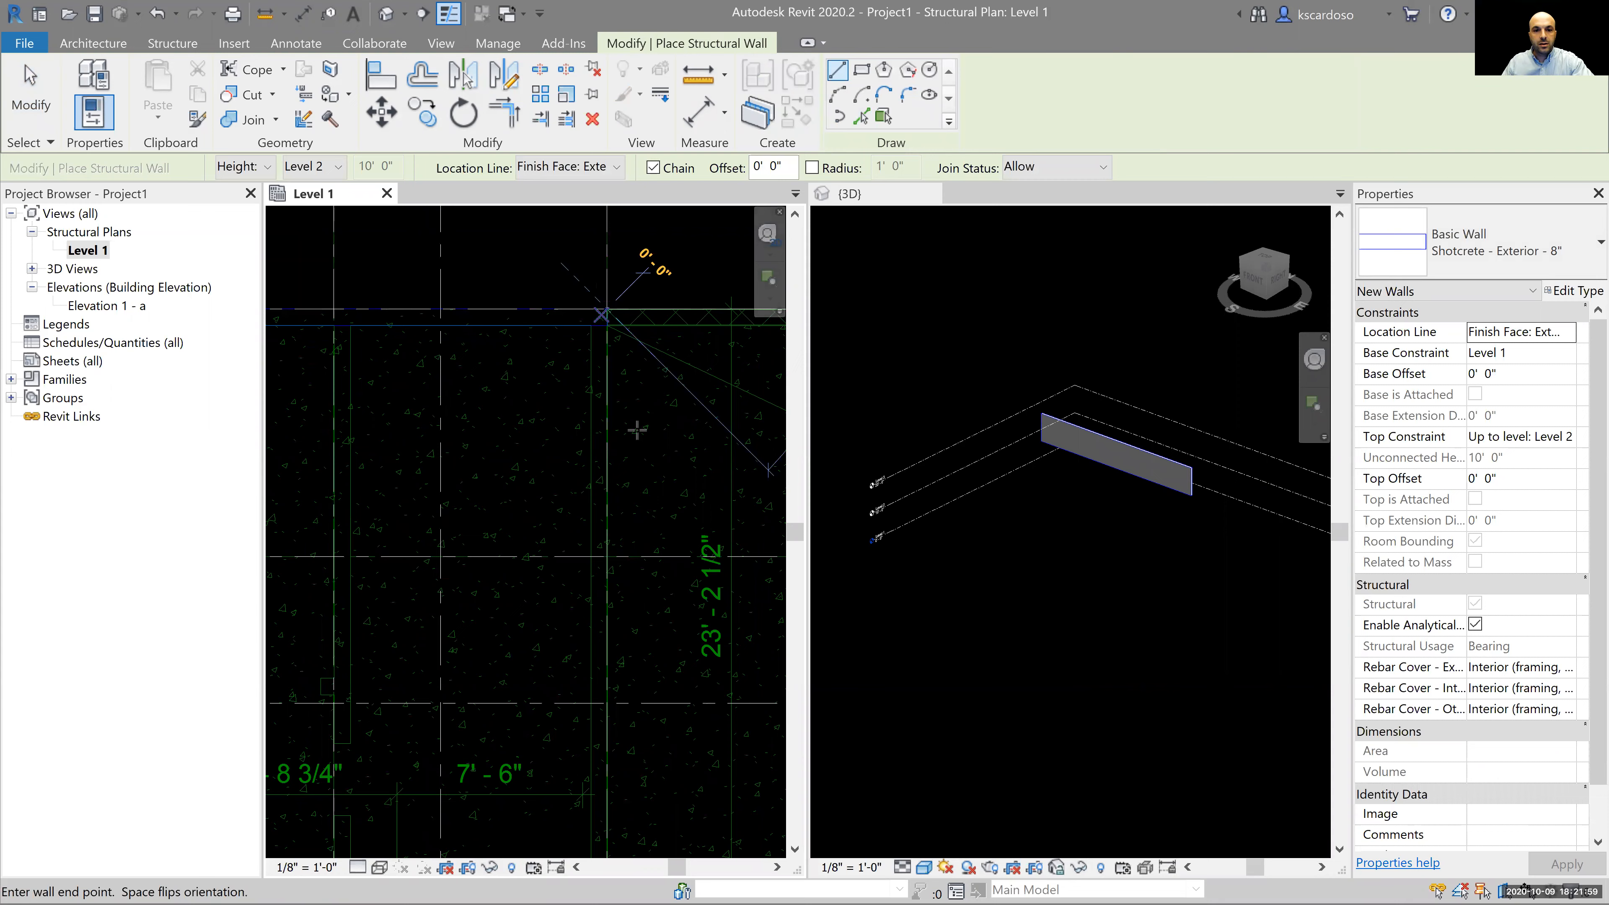
{"action": "middle_click_drag", "start_coordinate": [648, 174], "coordinate": [648, 145]}
{"action": "middle_click_drag", "start_coordinate": [646, 661], "coordinate": [652, 312]}
{"action": "left_click", "coordinate": [598, 608]}
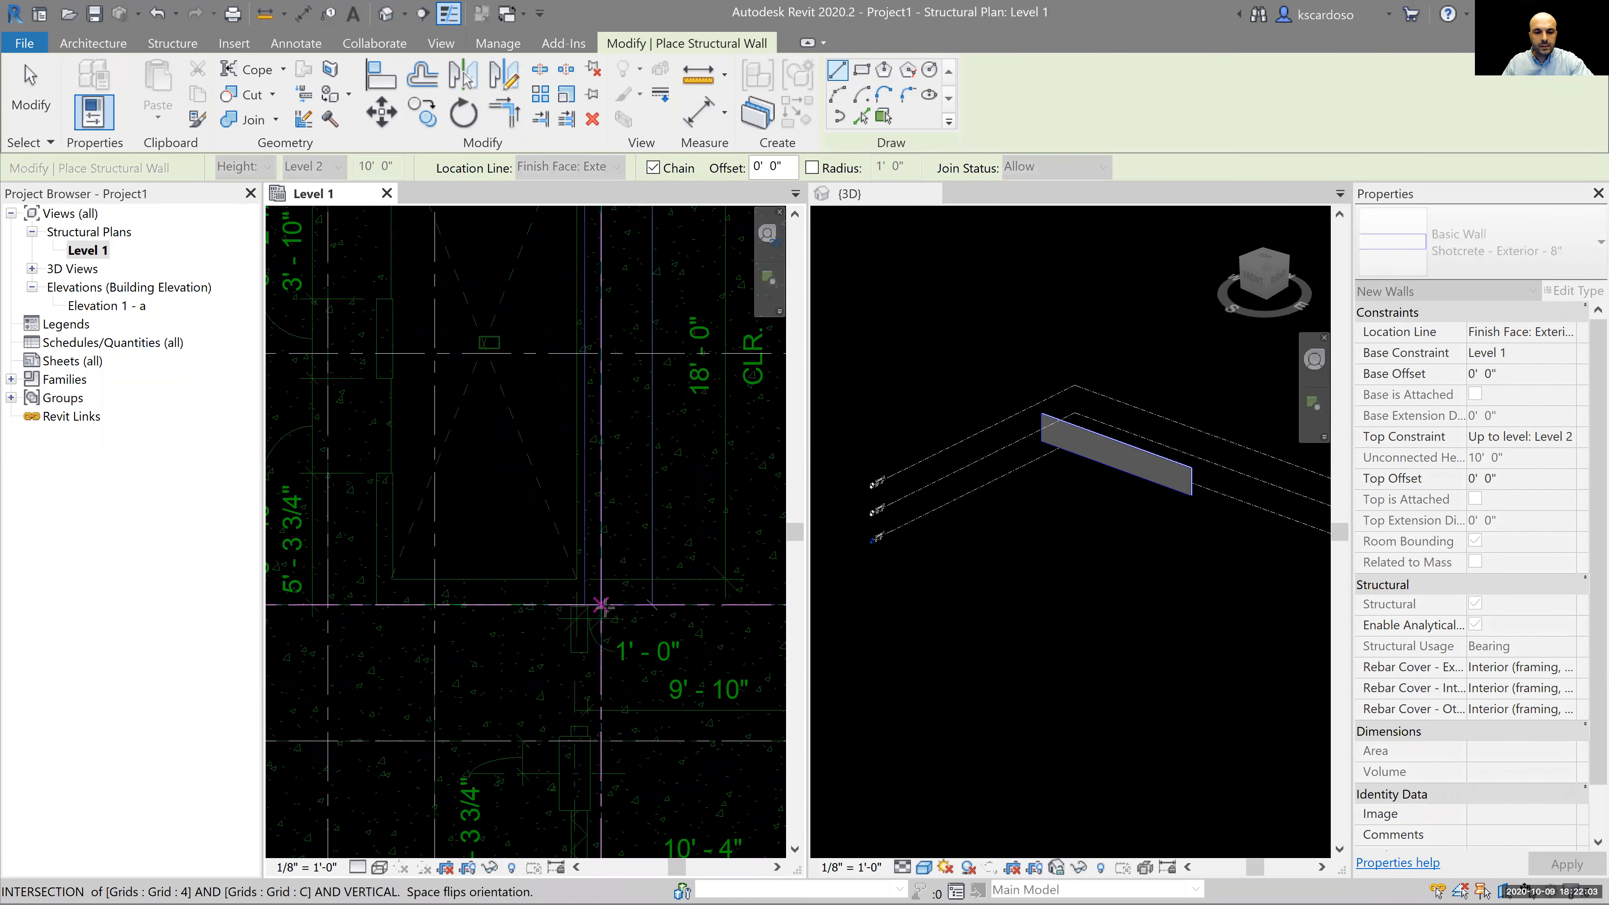
Continue the wall chain around the shaft: about 9'-1" along grid C, up the opposite side, and back to the grid 4 wall
{"action": "left_click", "coordinate": [377, 606]}
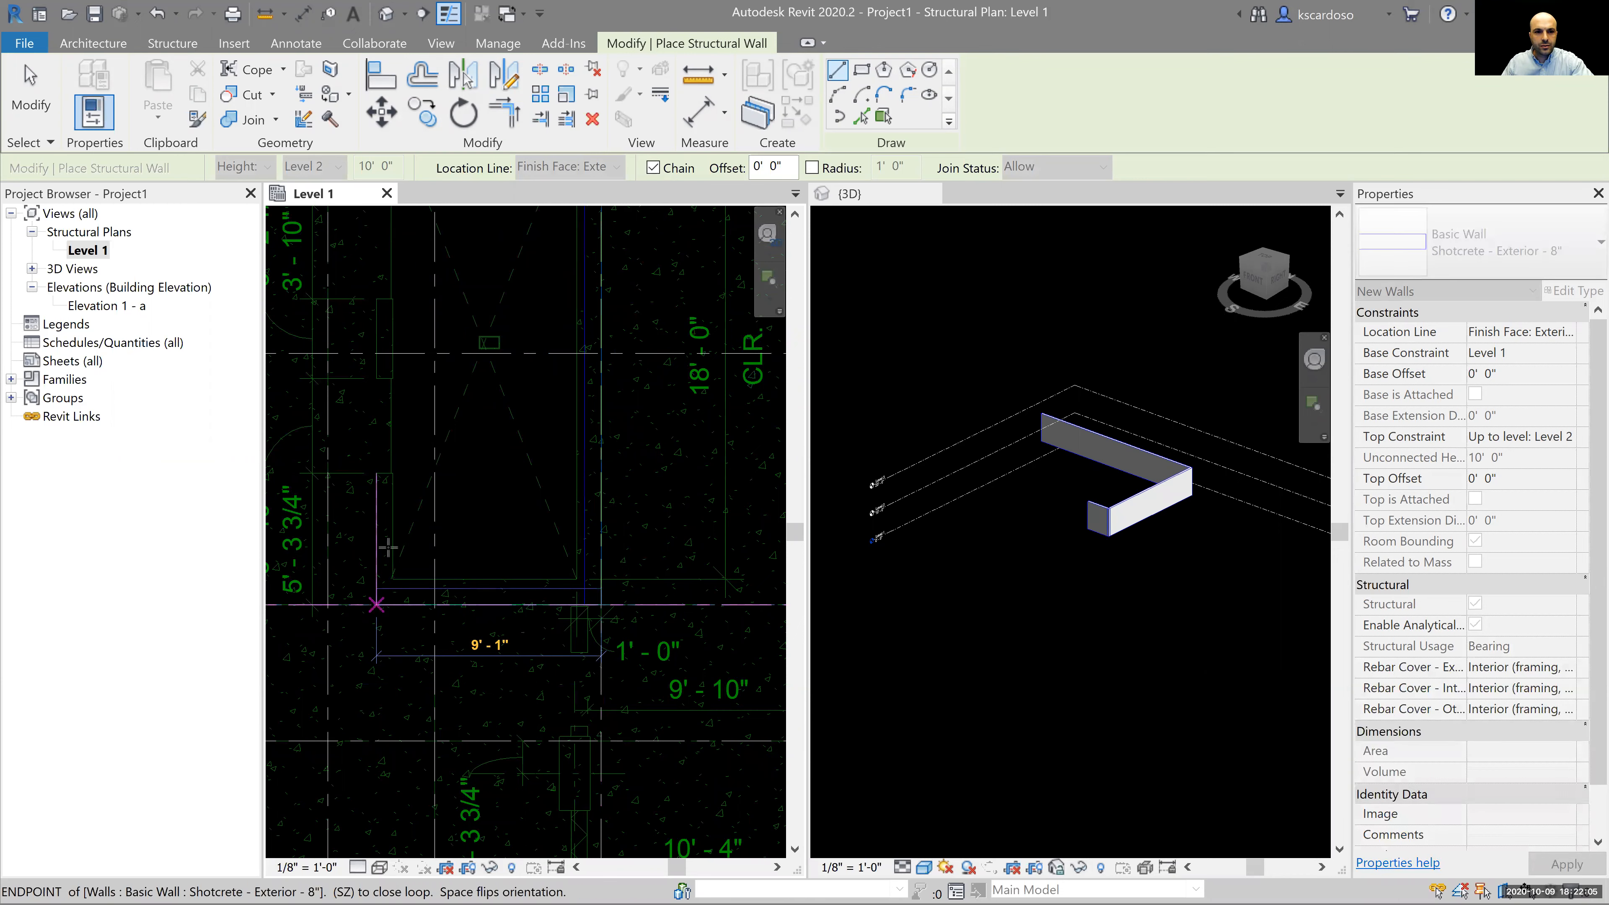
{"action": "middle_click_drag", "start_coordinate": [397, 406], "coordinate": [407, 581]}
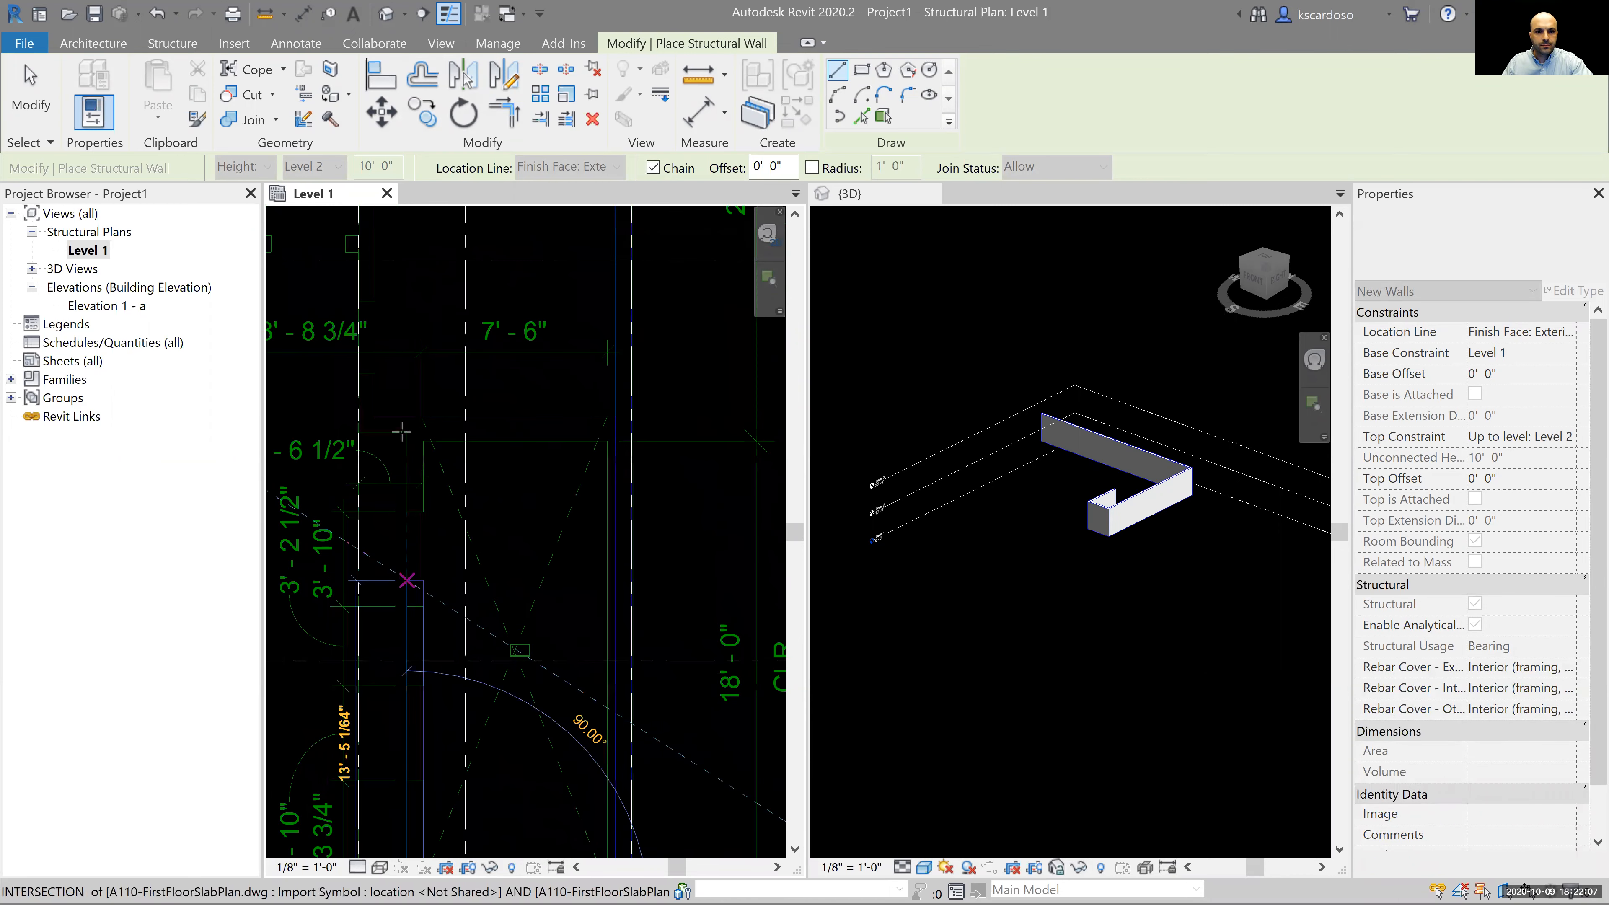
{"action": "left_click", "coordinate": [407, 416]}
{"action": "key", "text": "Escape"}
{"action": "key", "text": "Escape"}
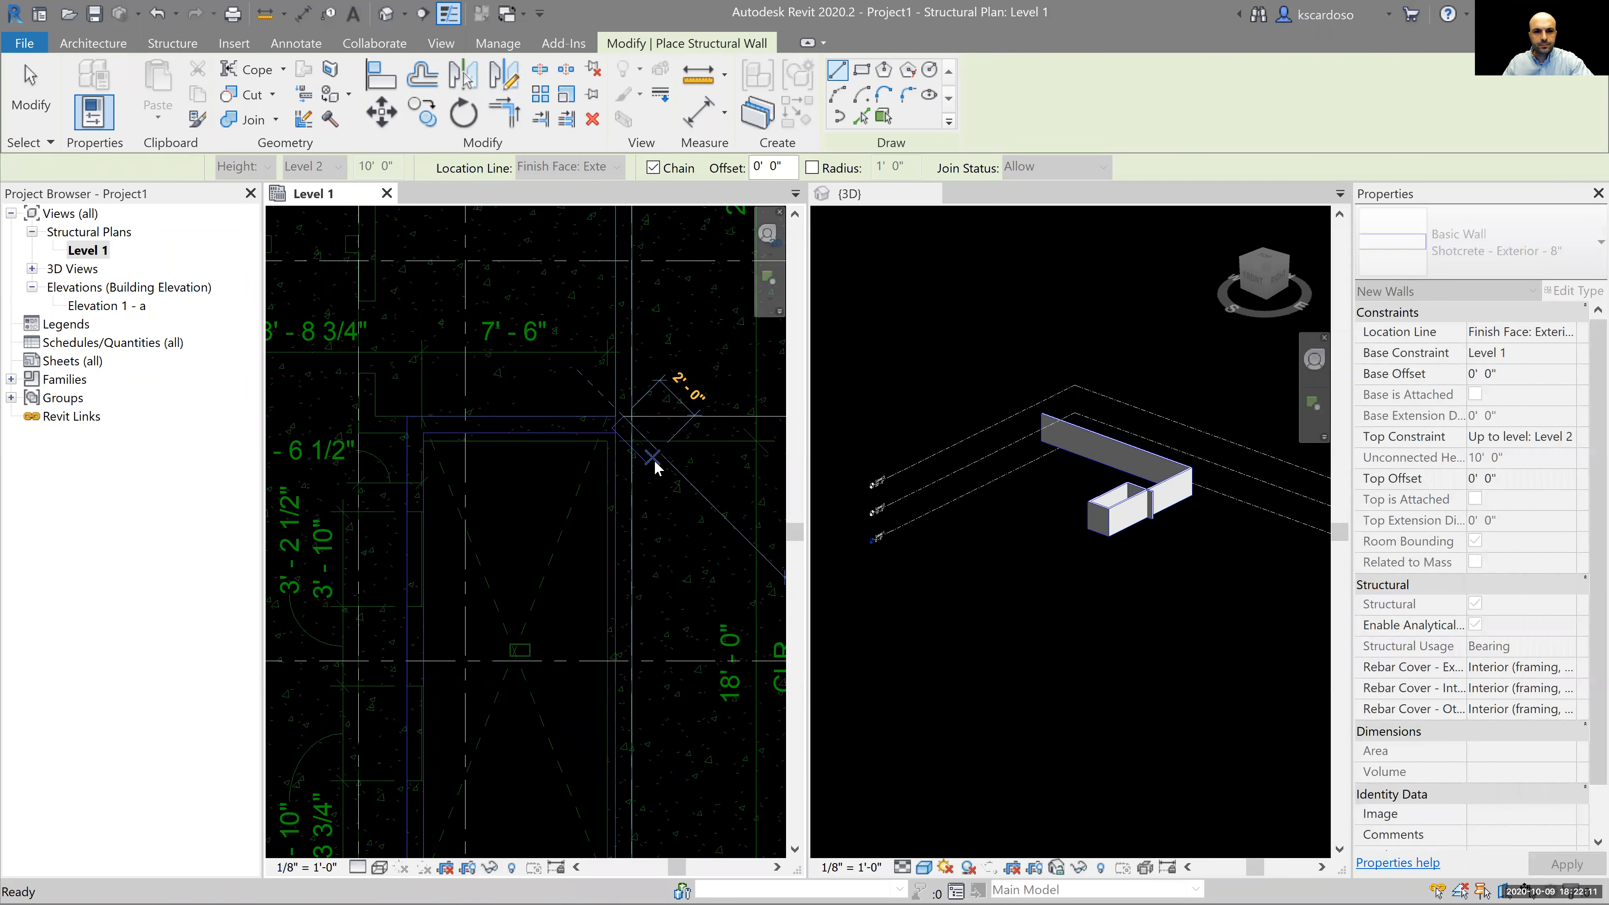
Examine the long wall on grid 4 and its connection to the shaft walls in plan and 3D
{"action": "middle_click_drag", "start_coordinate": [561, 437], "coordinate": [576, 361]}
{"action": "middle_click_drag", "start_coordinate": [550, 439], "coordinate": [553, 404]}
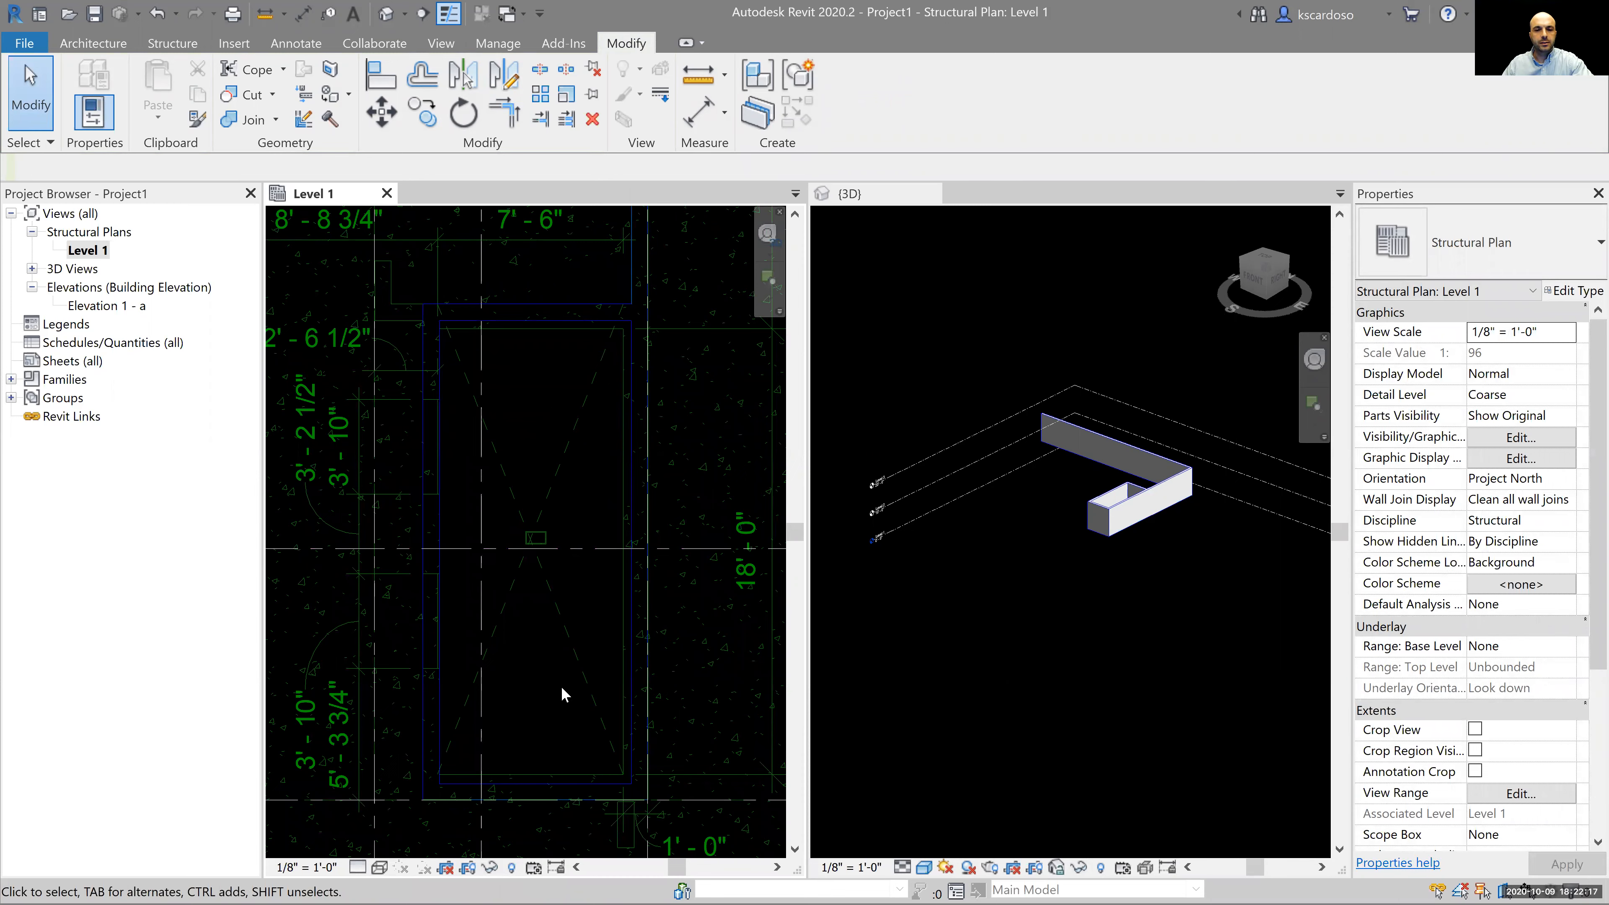
{"action": "left_click", "coordinate": [567, 458]}
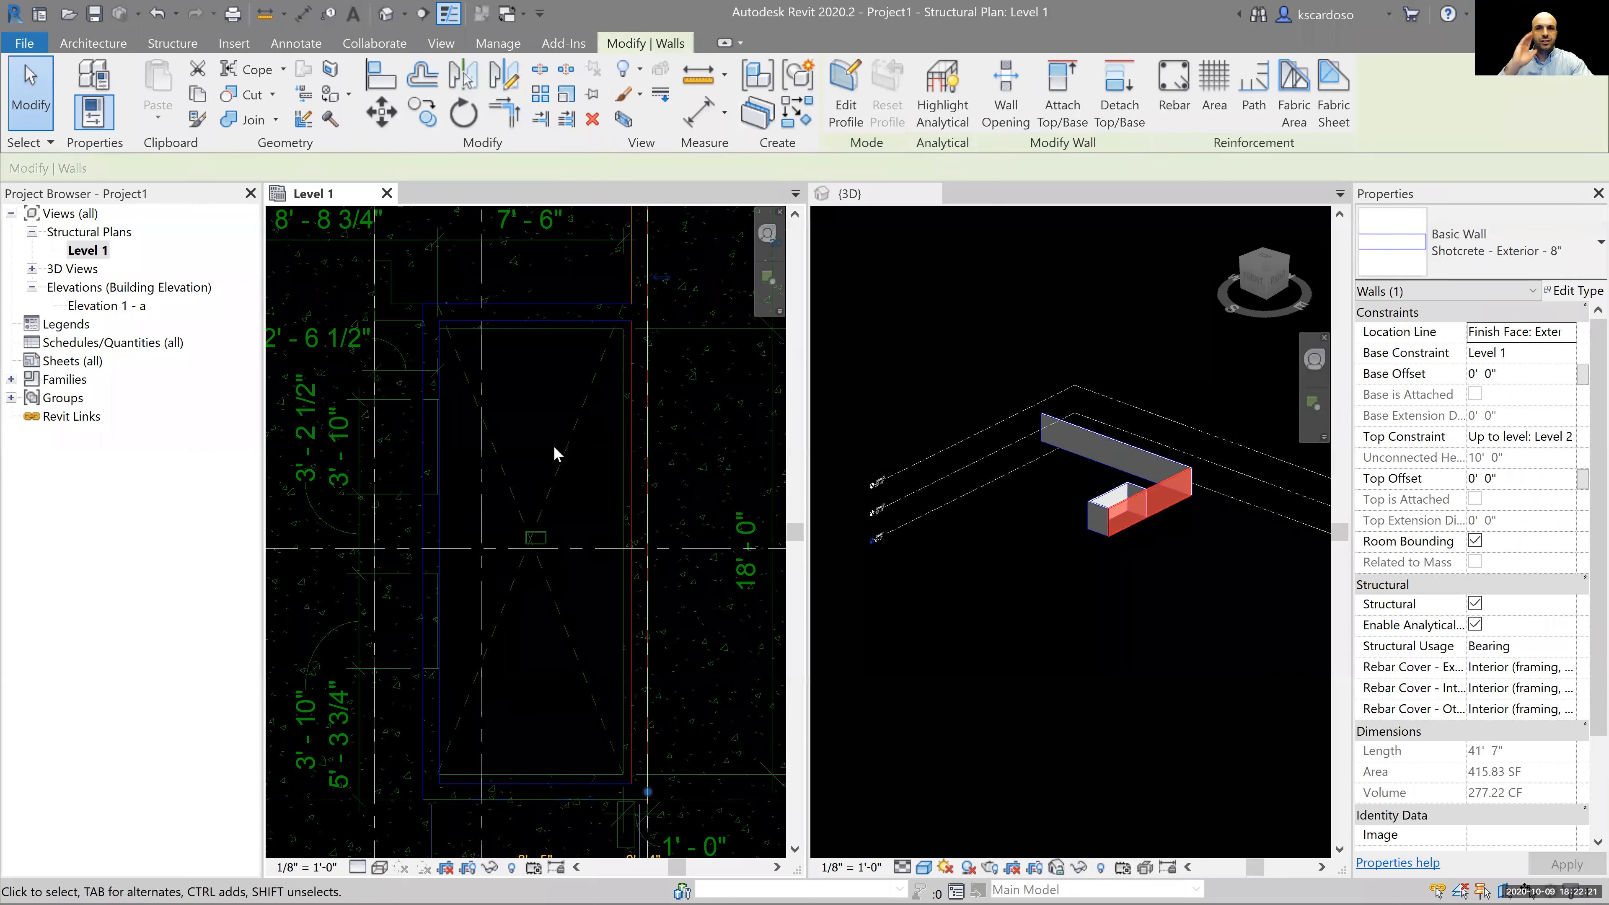
{"action": "scroll", "coordinate": [1151, 511], "scroll_direction": "up", "scroll_amount": 4}
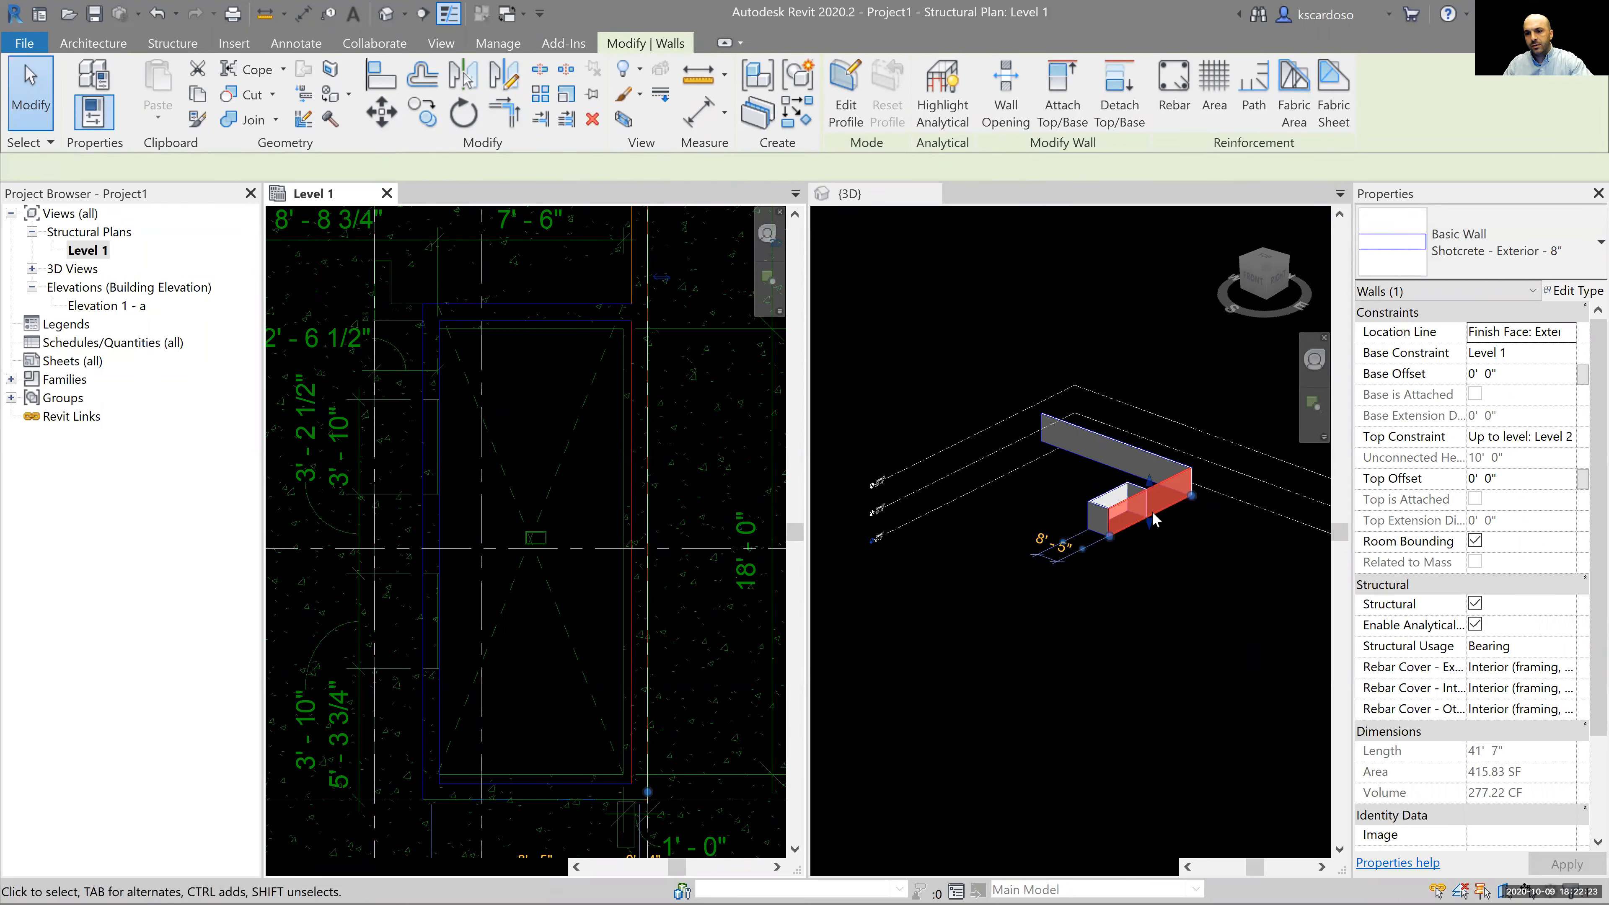
{"action": "scroll", "coordinate": [1194, 590], "scroll_direction": "up", "scroll_amount": 3}
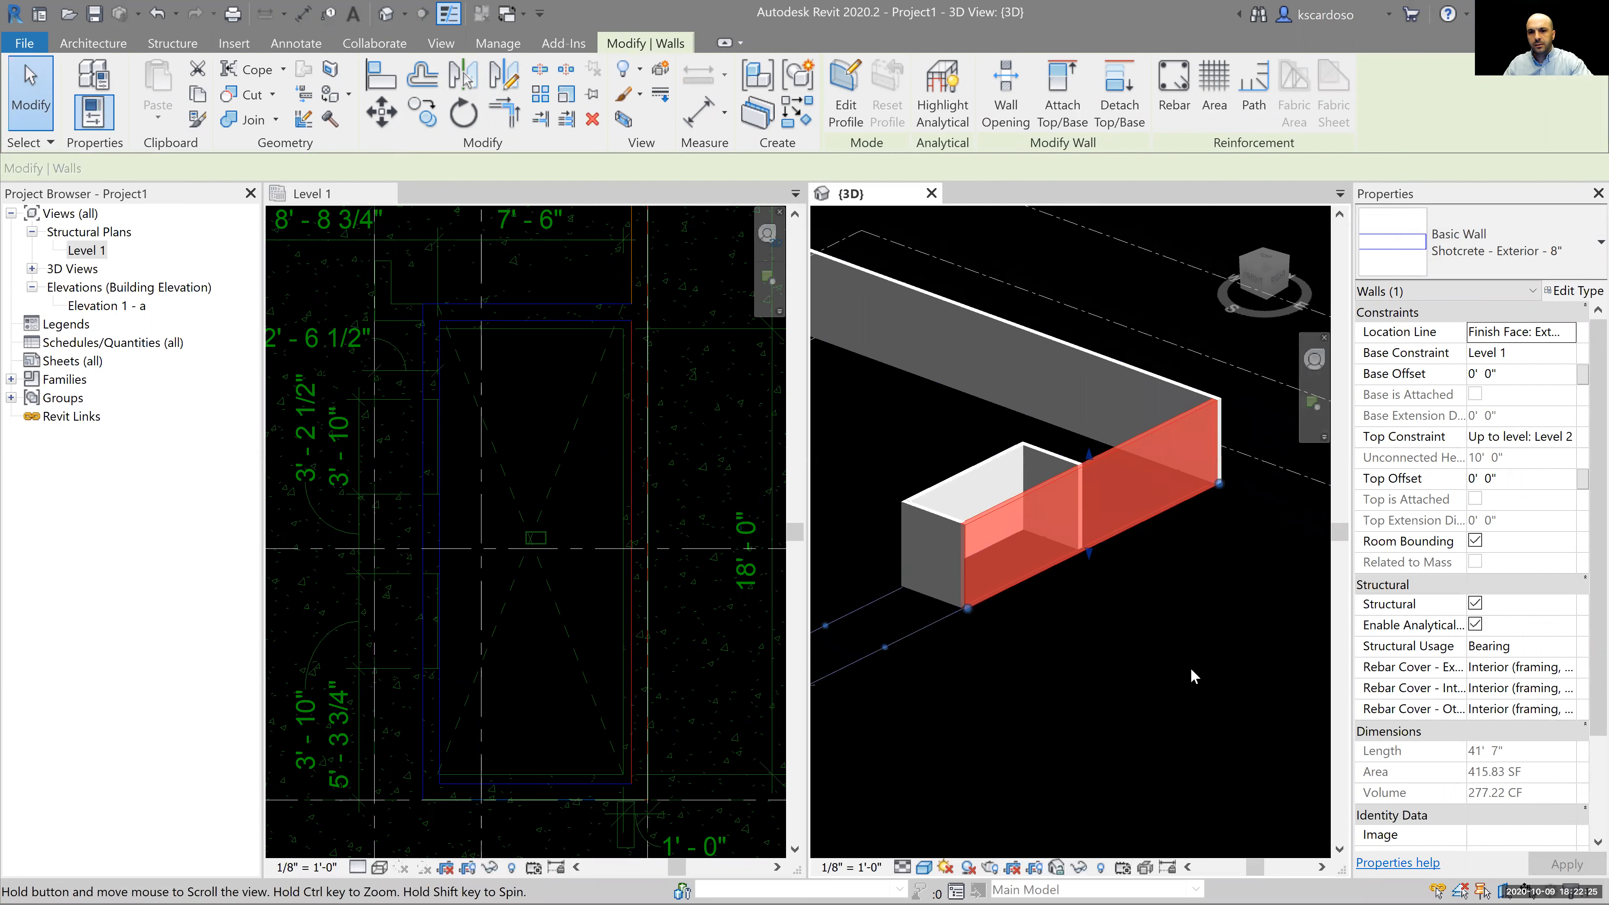
{"action": "scroll", "coordinate": [560, 413], "scroll_direction": "up", "scroll_amount": 2}
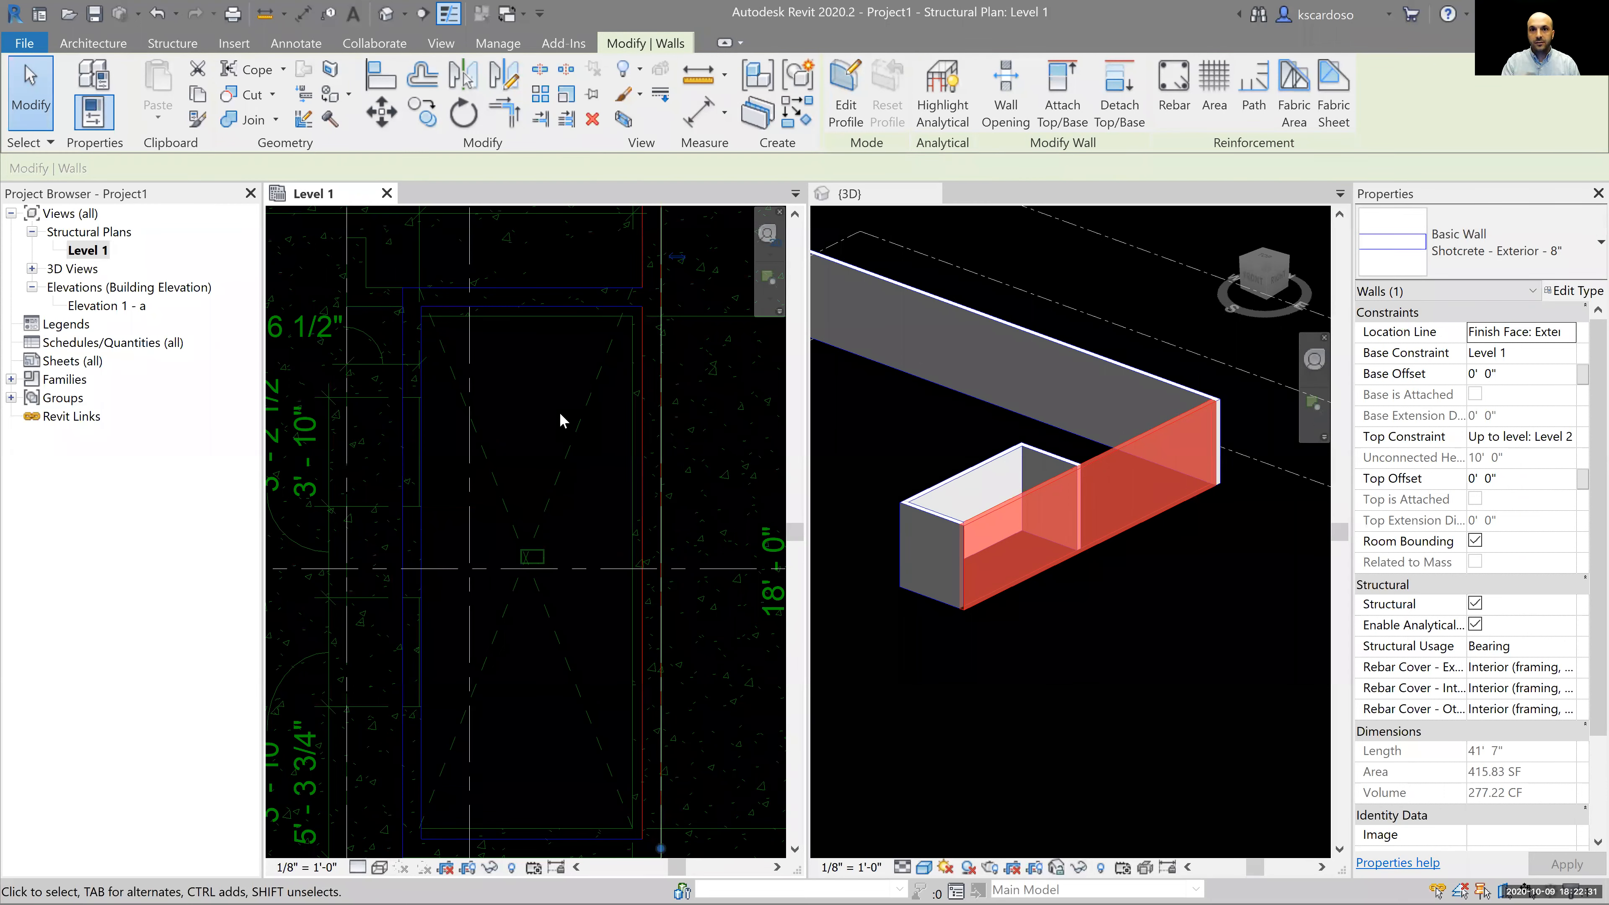
{"action": "left_click", "coordinate": [559, 413]}
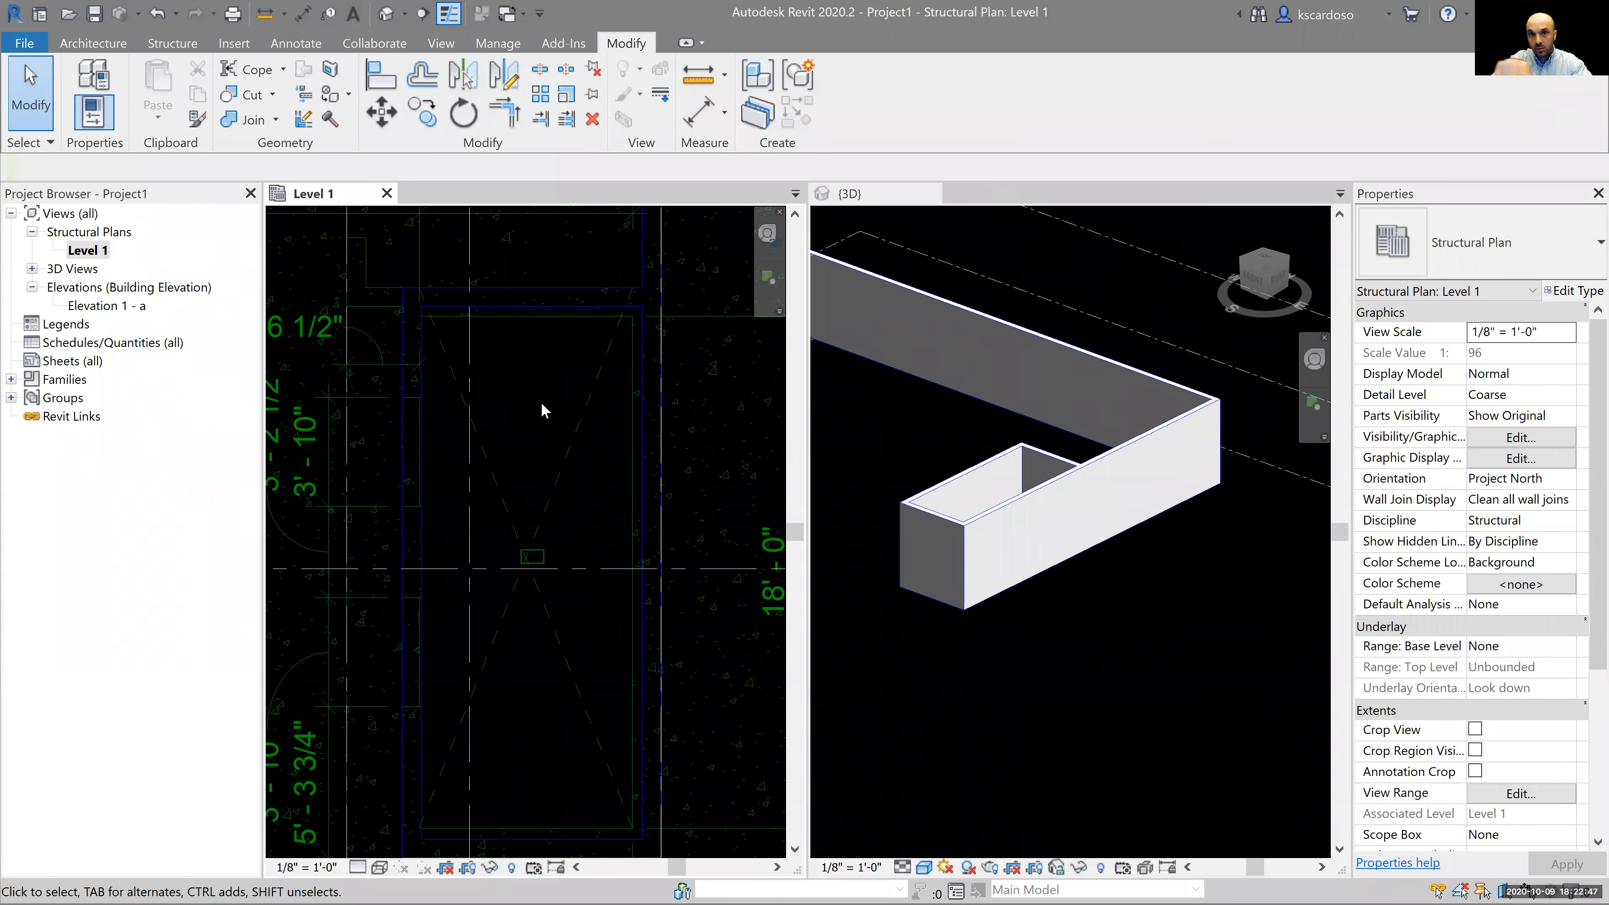
{"action": "middle_click_drag", "start_coordinate": [542, 409], "coordinate": [531, 463]}
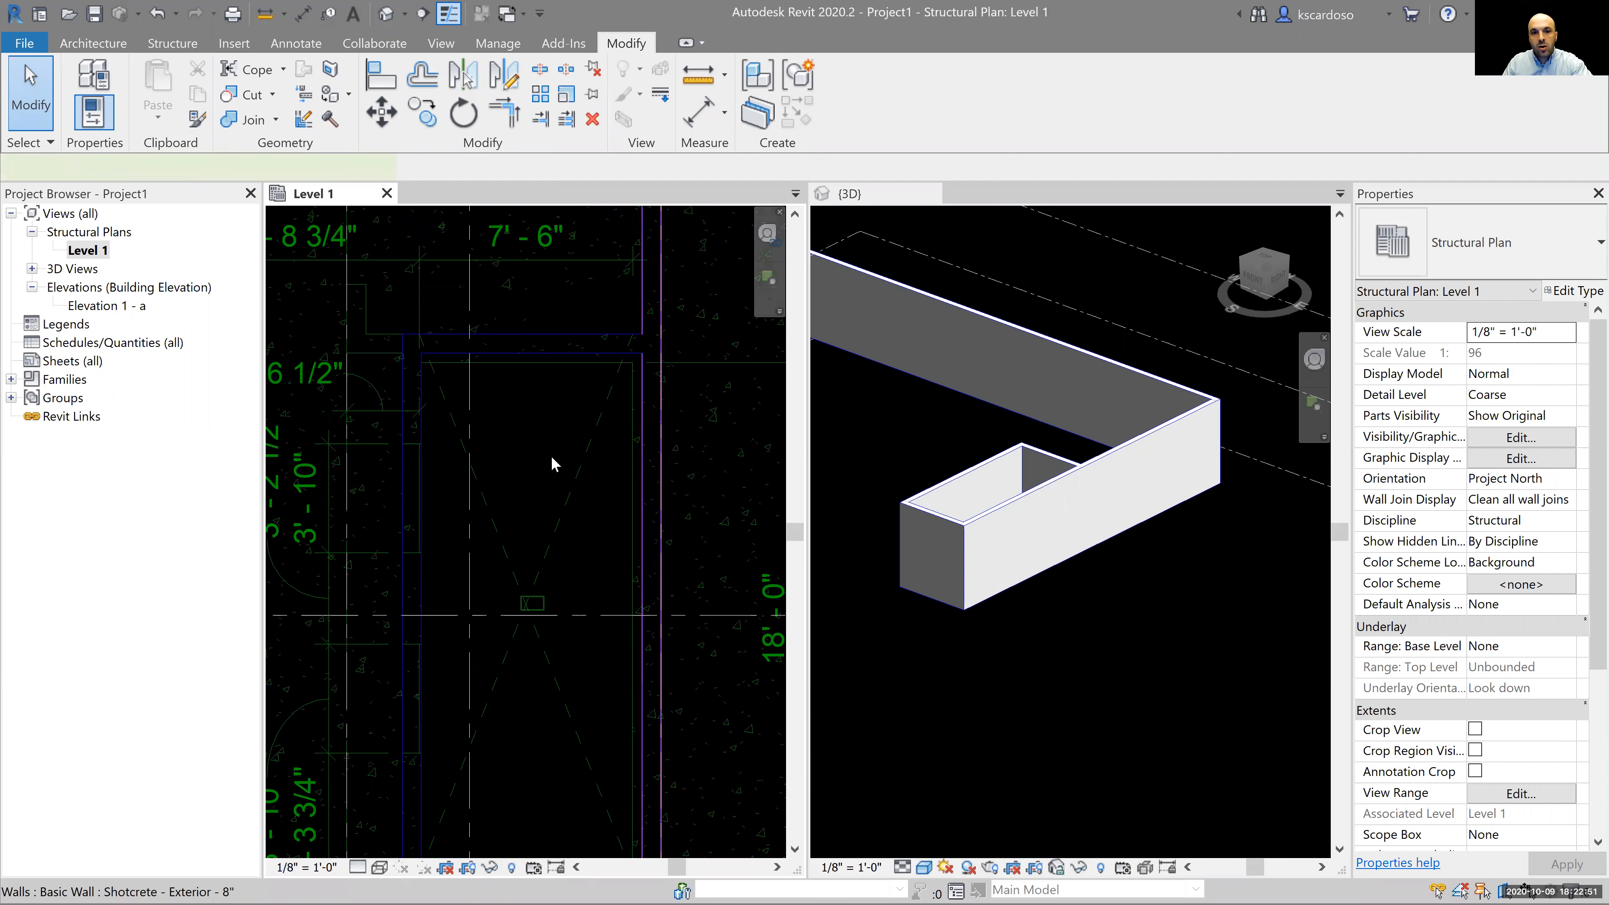
{"action": "left_click", "coordinate": [550, 451]}
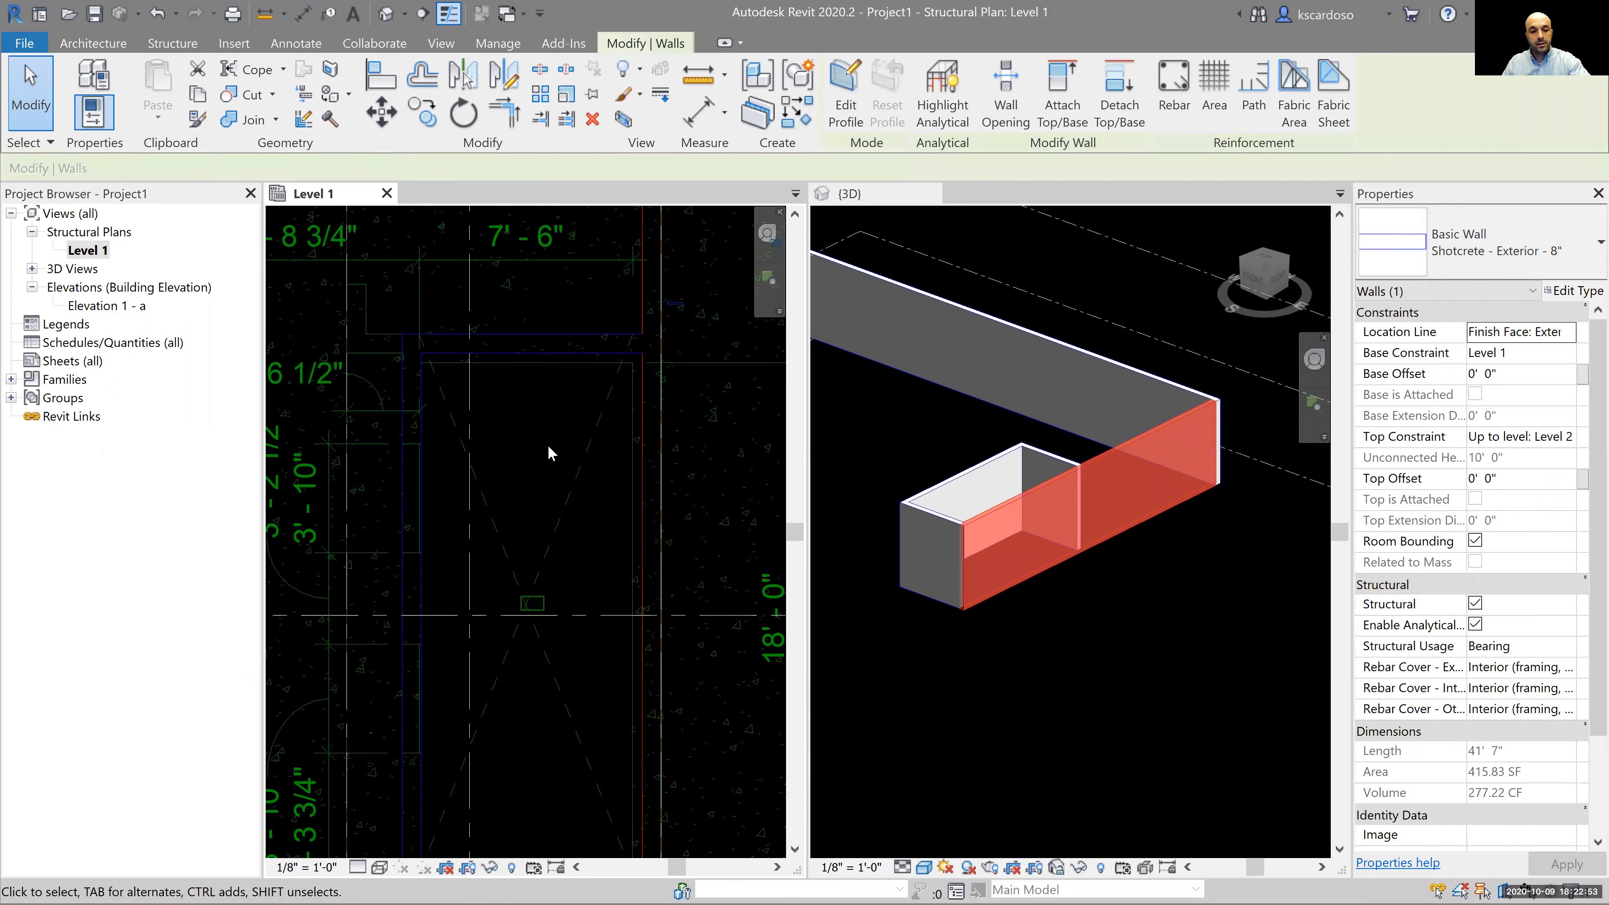
{"action": "key", "text": "Escape"}
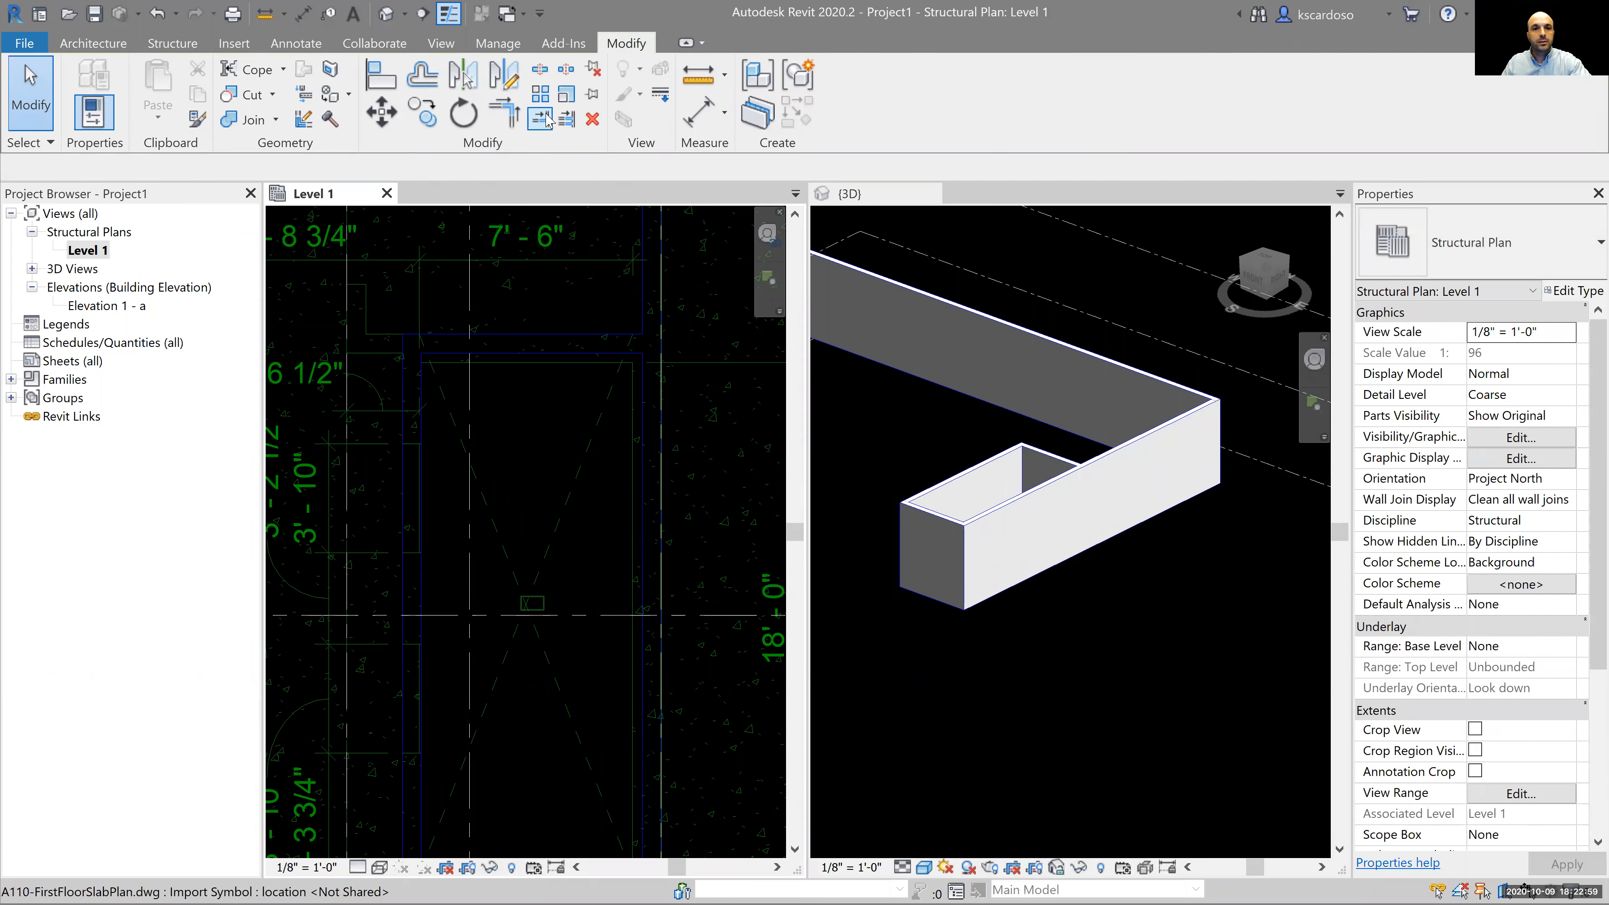
Try splitting the grid 4 wall about 5'-8 1/2" above the upper shaft wall
{"action": "left_click", "coordinate": [540, 72]}
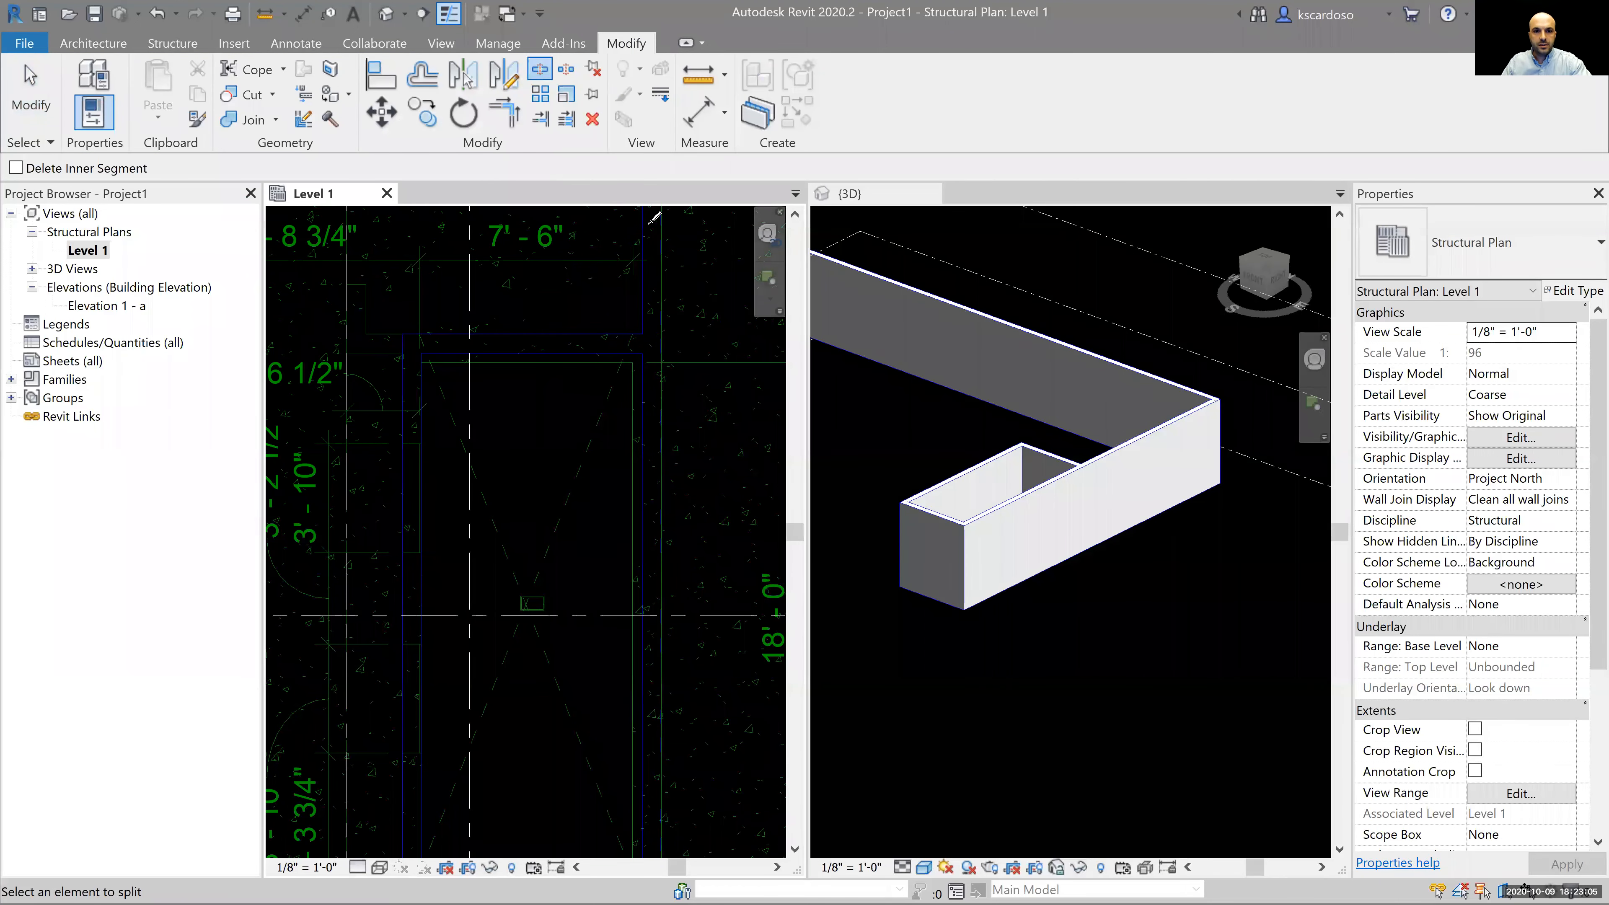
{"action": "middle_click_drag", "start_coordinate": [654, 274], "coordinate": [637, 336]}
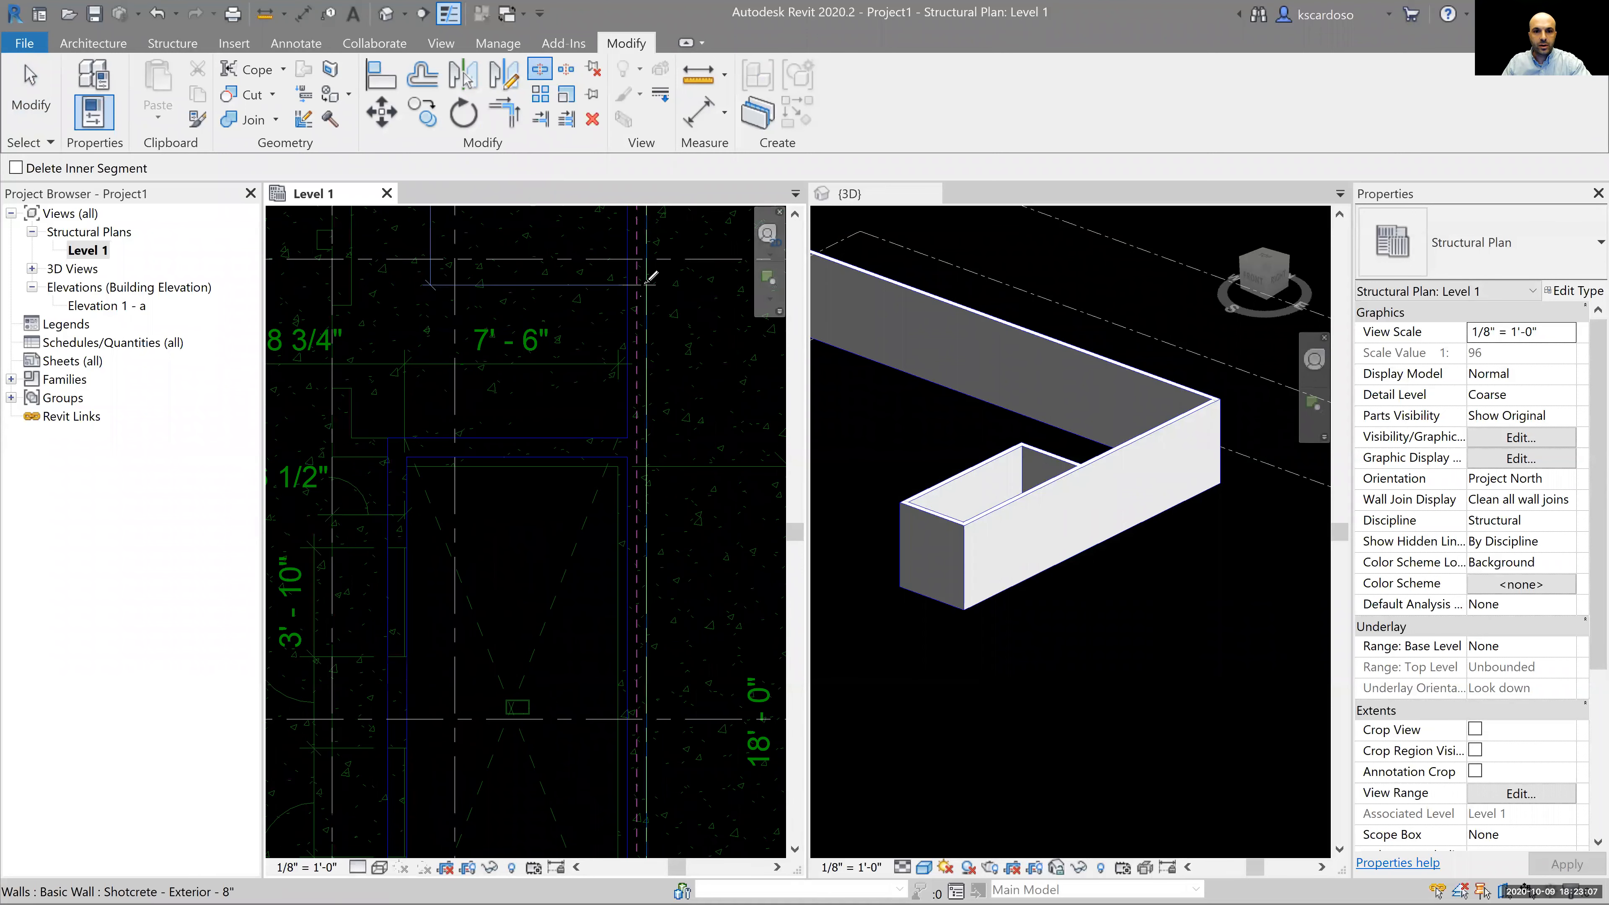
{"action": "left_click", "coordinate": [645, 285]}
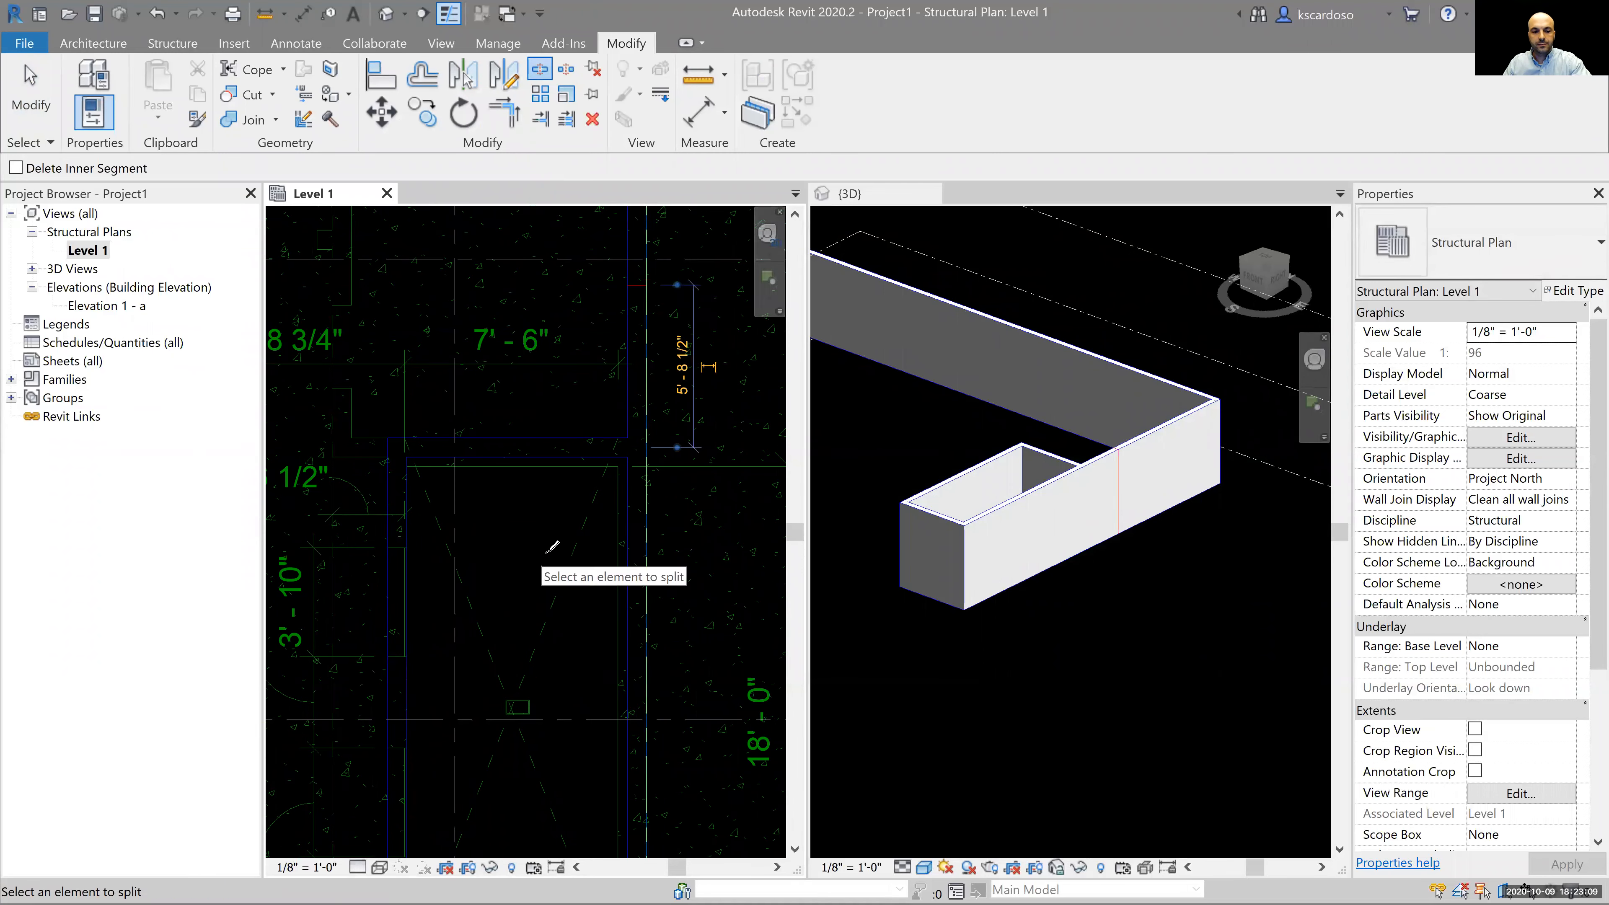
{"action": "key", "text": "Escape"}
{"action": "key", "text": "Escape"}
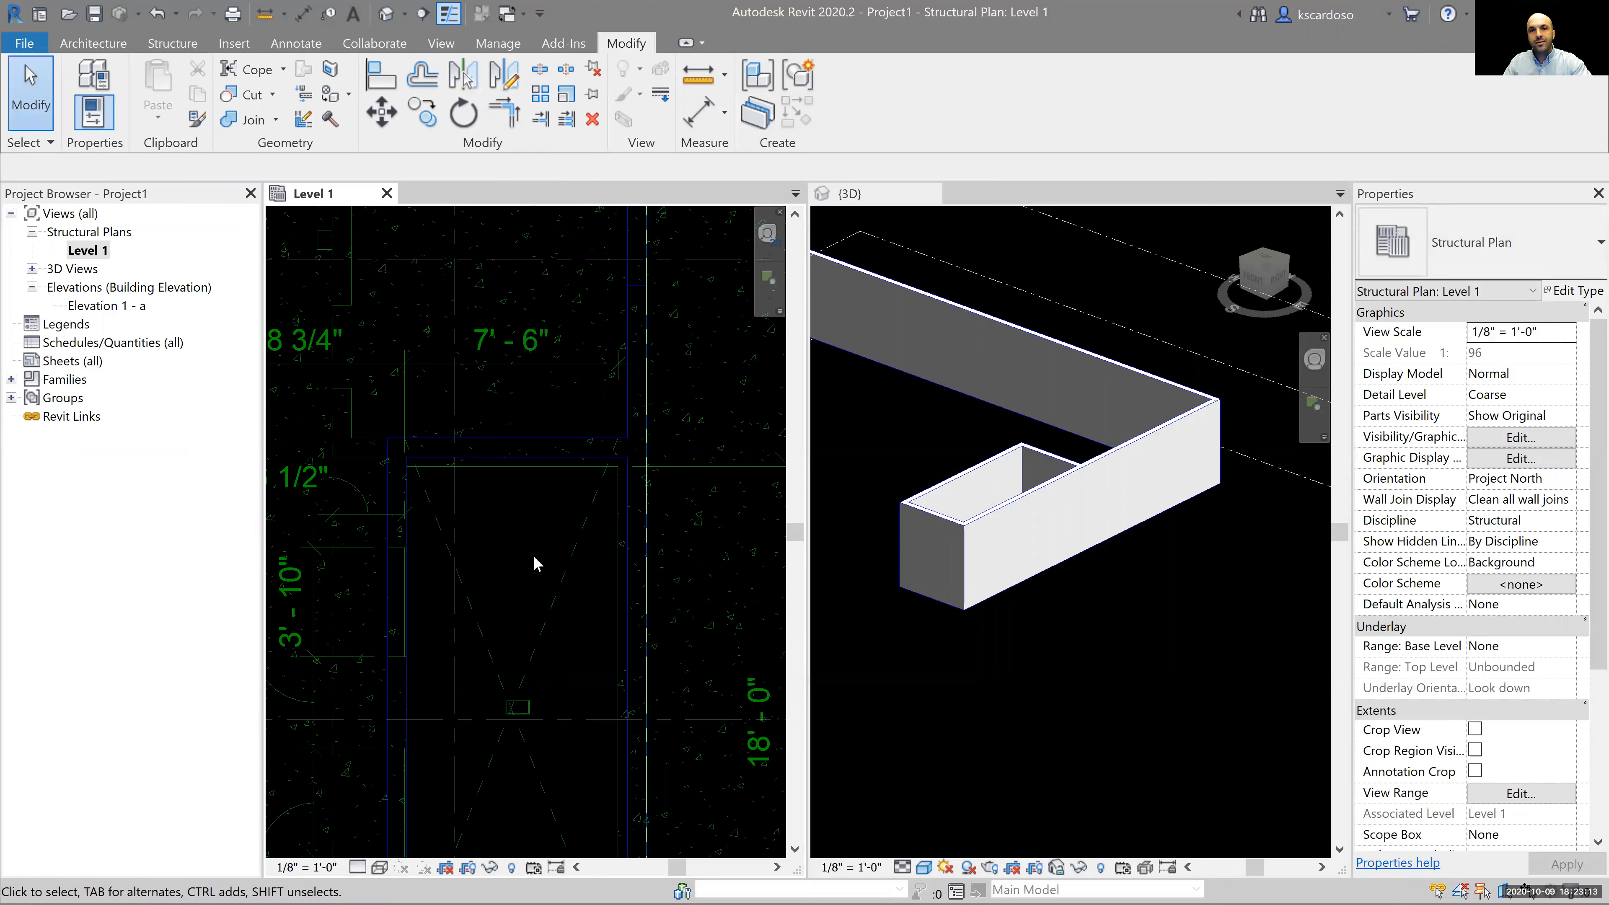
Trim the grid 4 wall against the shaft's upper wall so the shaft closes as a separate box
{"action": "key", "text": "t"}
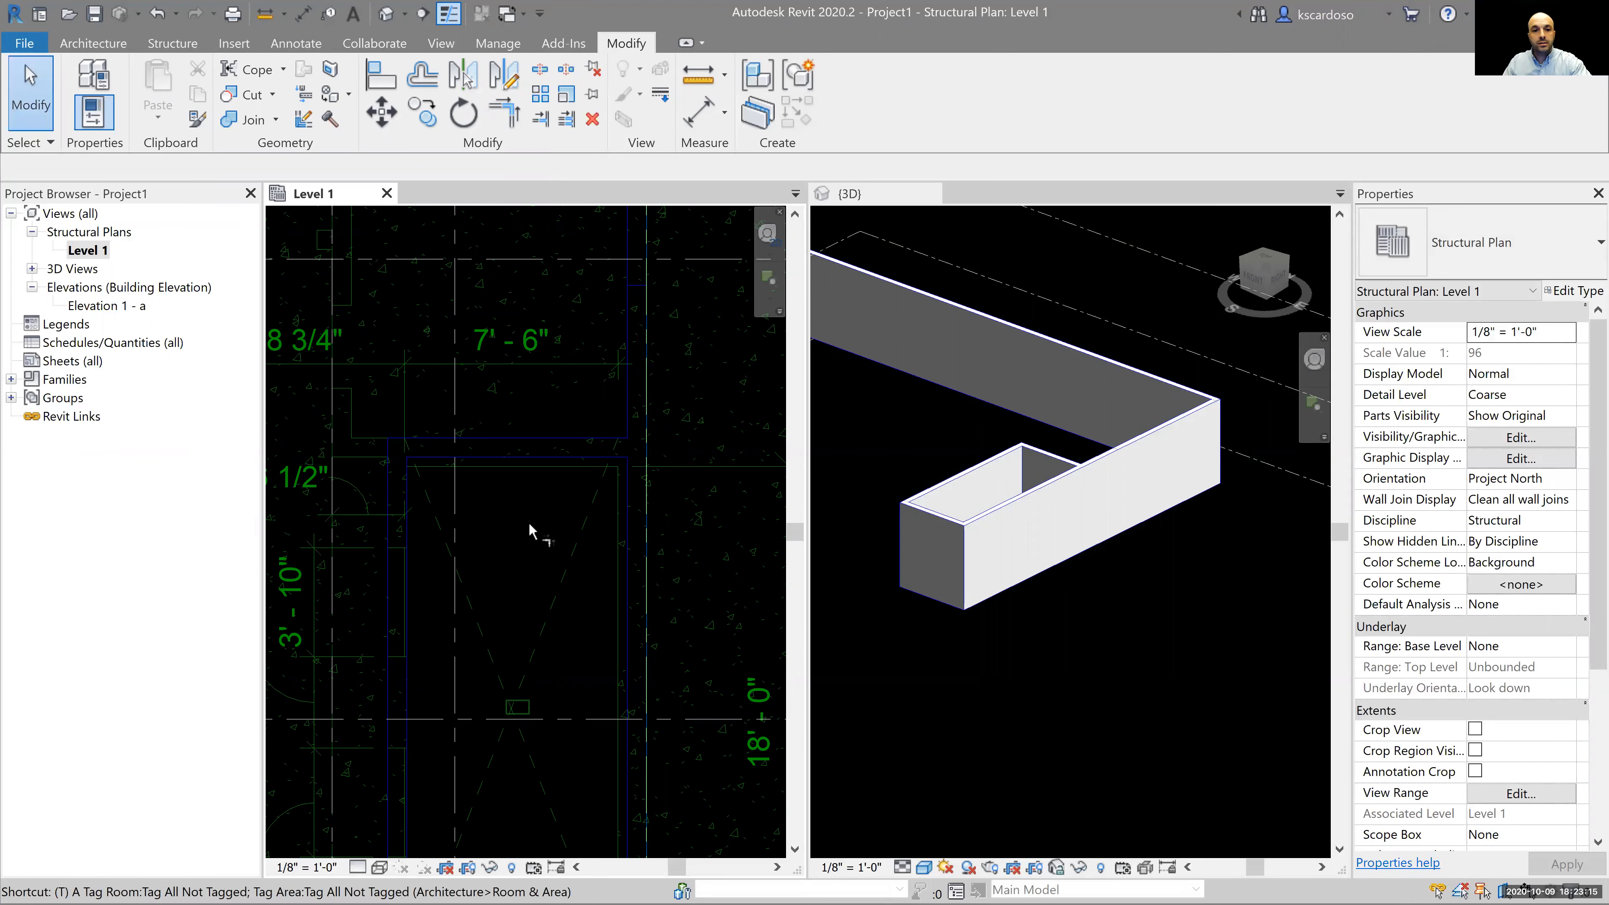
{"action": "key", "text": "r"}
{"action": "key", "text": "Escape"}
{"action": "middle_click_drag", "start_coordinate": [560, 529], "coordinate": [535, 371]}
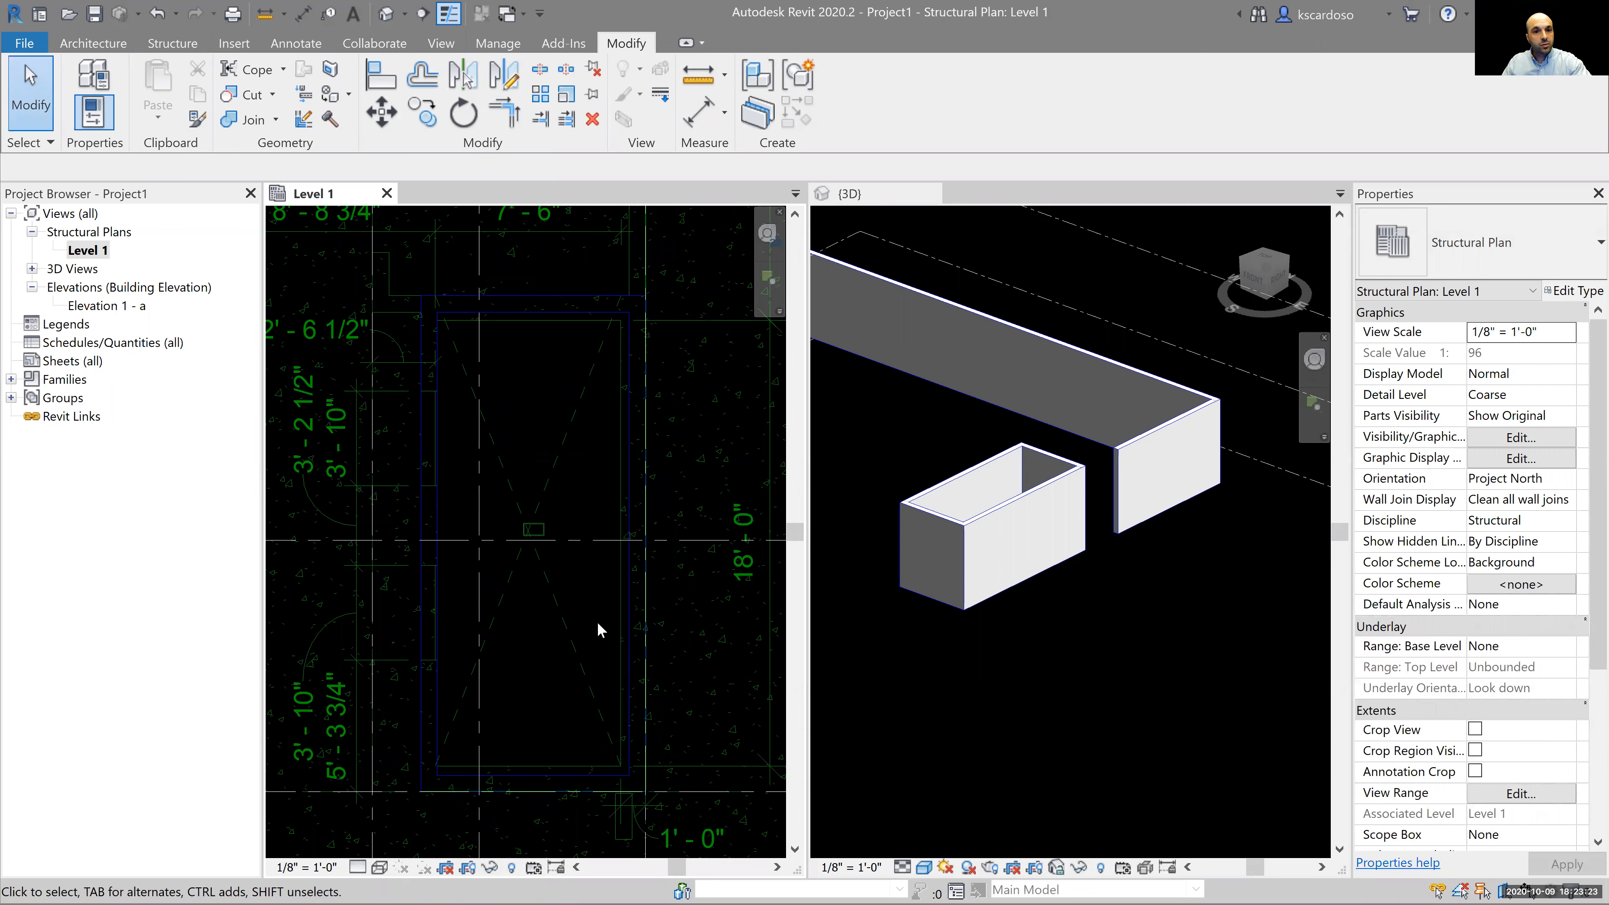
Select the chain of shaft walls without the door-side wall and choose Shotcrete - Exterior - 12" as their type
{"action": "scroll", "coordinate": [554, 365], "scroll_direction": "up", "scroll_amount": 2}
{"action": "scroll", "coordinate": [549, 465], "scroll_direction": "down", "scroll_amount": 1}
{"action": "scroll", "coordinate": [545, 355], "scroll_direction": "down", "scroll_amount": 3}
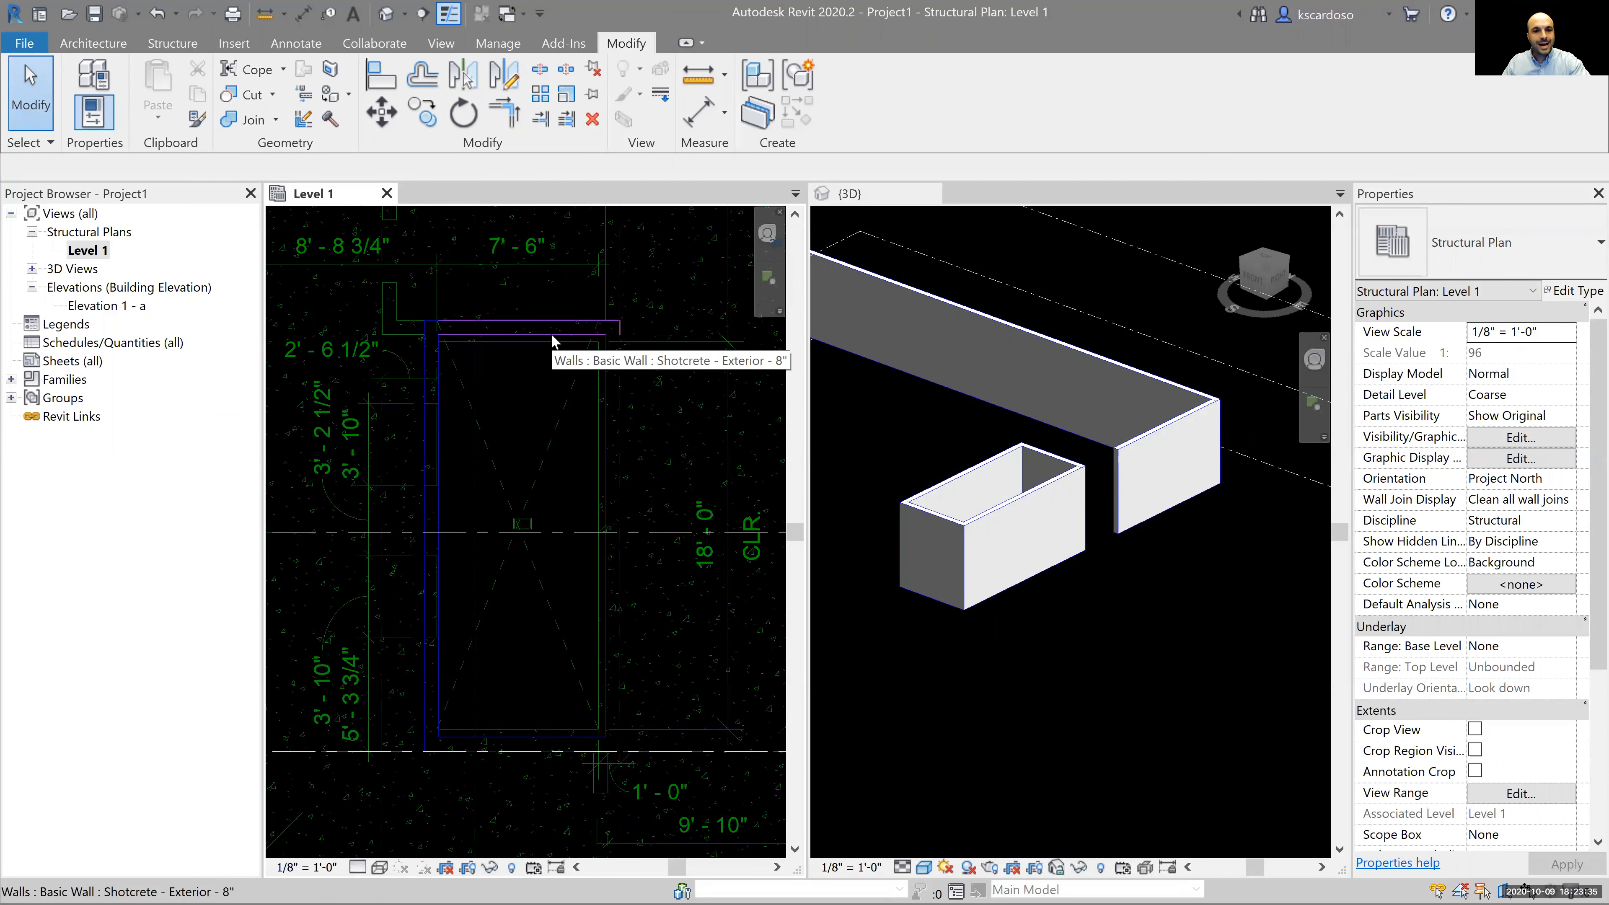
{"action": "key", "text": "Tab"}
{"action": "left_click", "coordinate": [549, 338]}
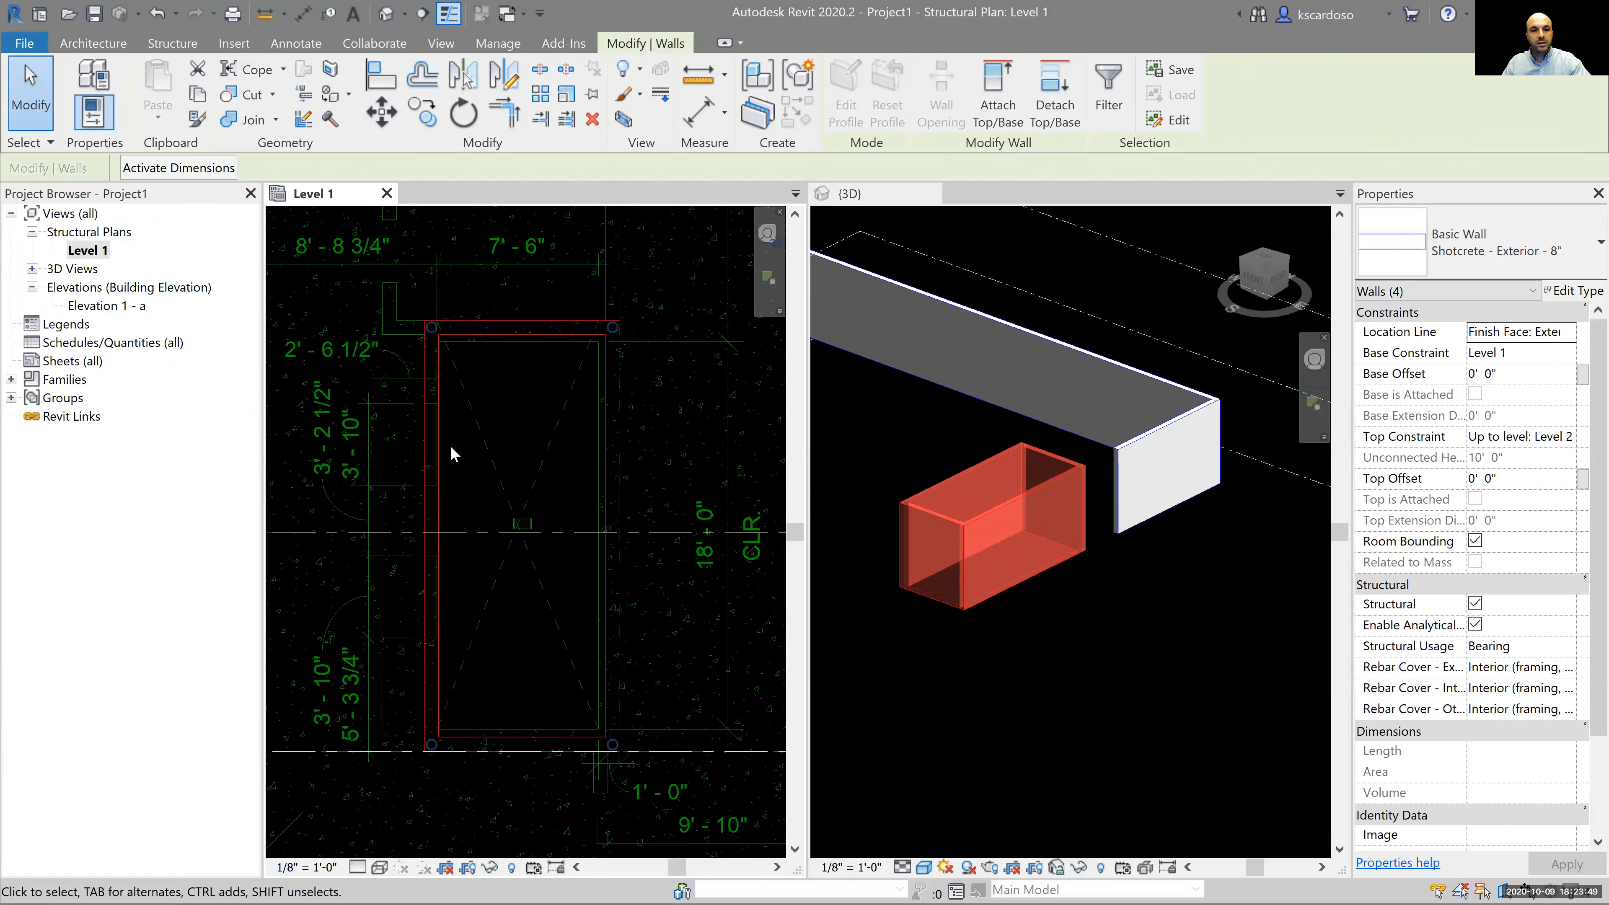
{"action": "left_click", "coordinate": [440, 453], "text": "shift"}
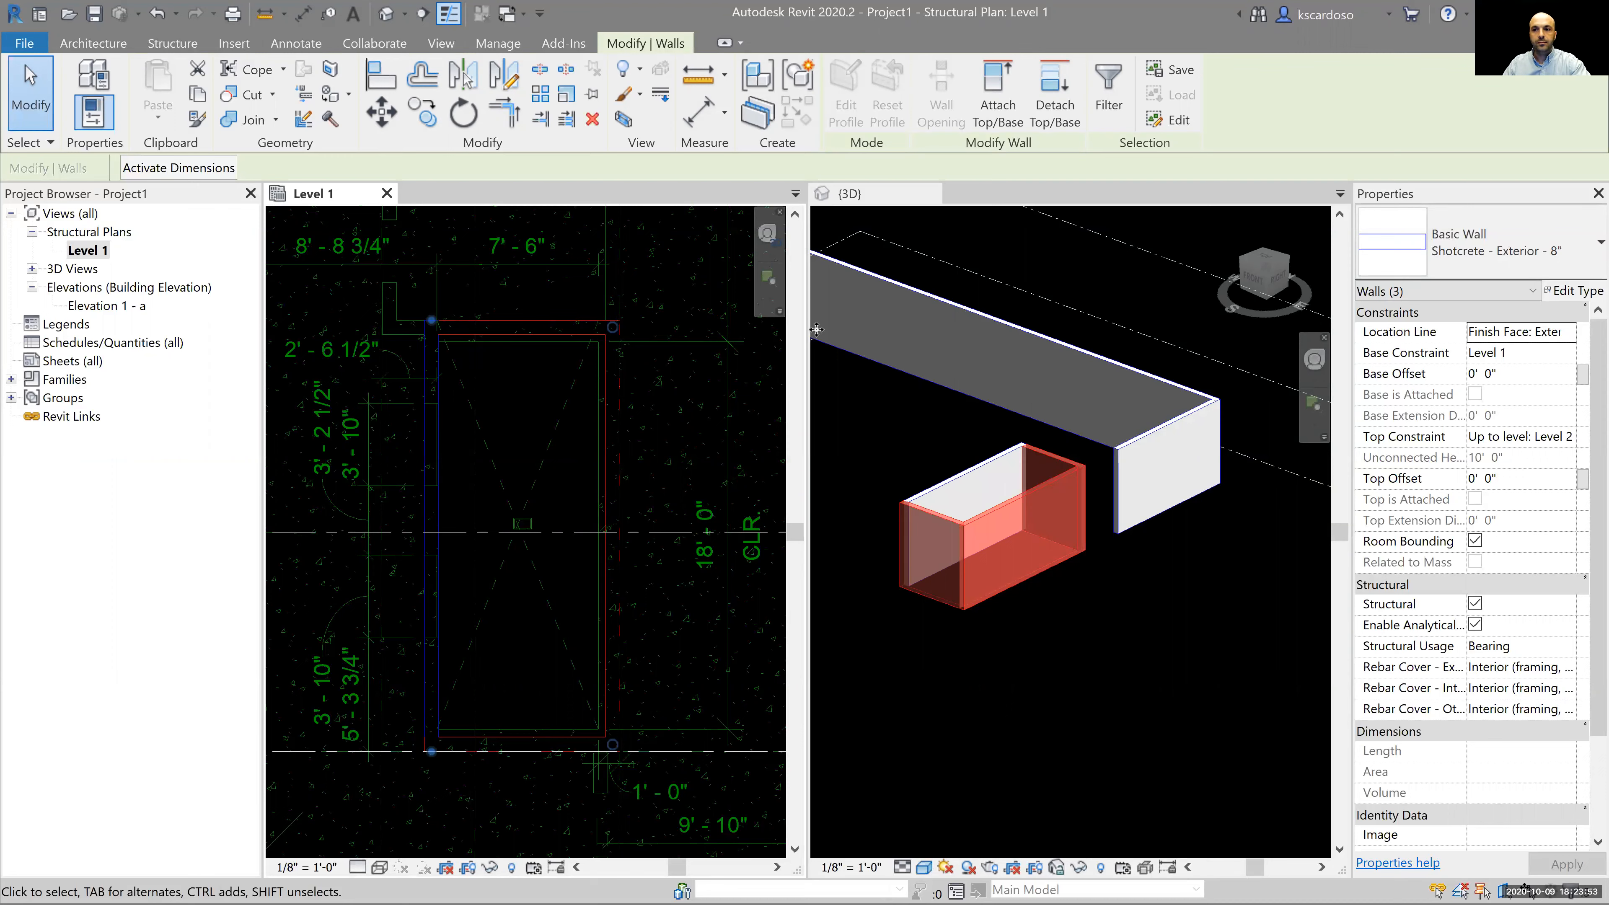
{"action": "left_click", "coordinate": [1519, 238]}
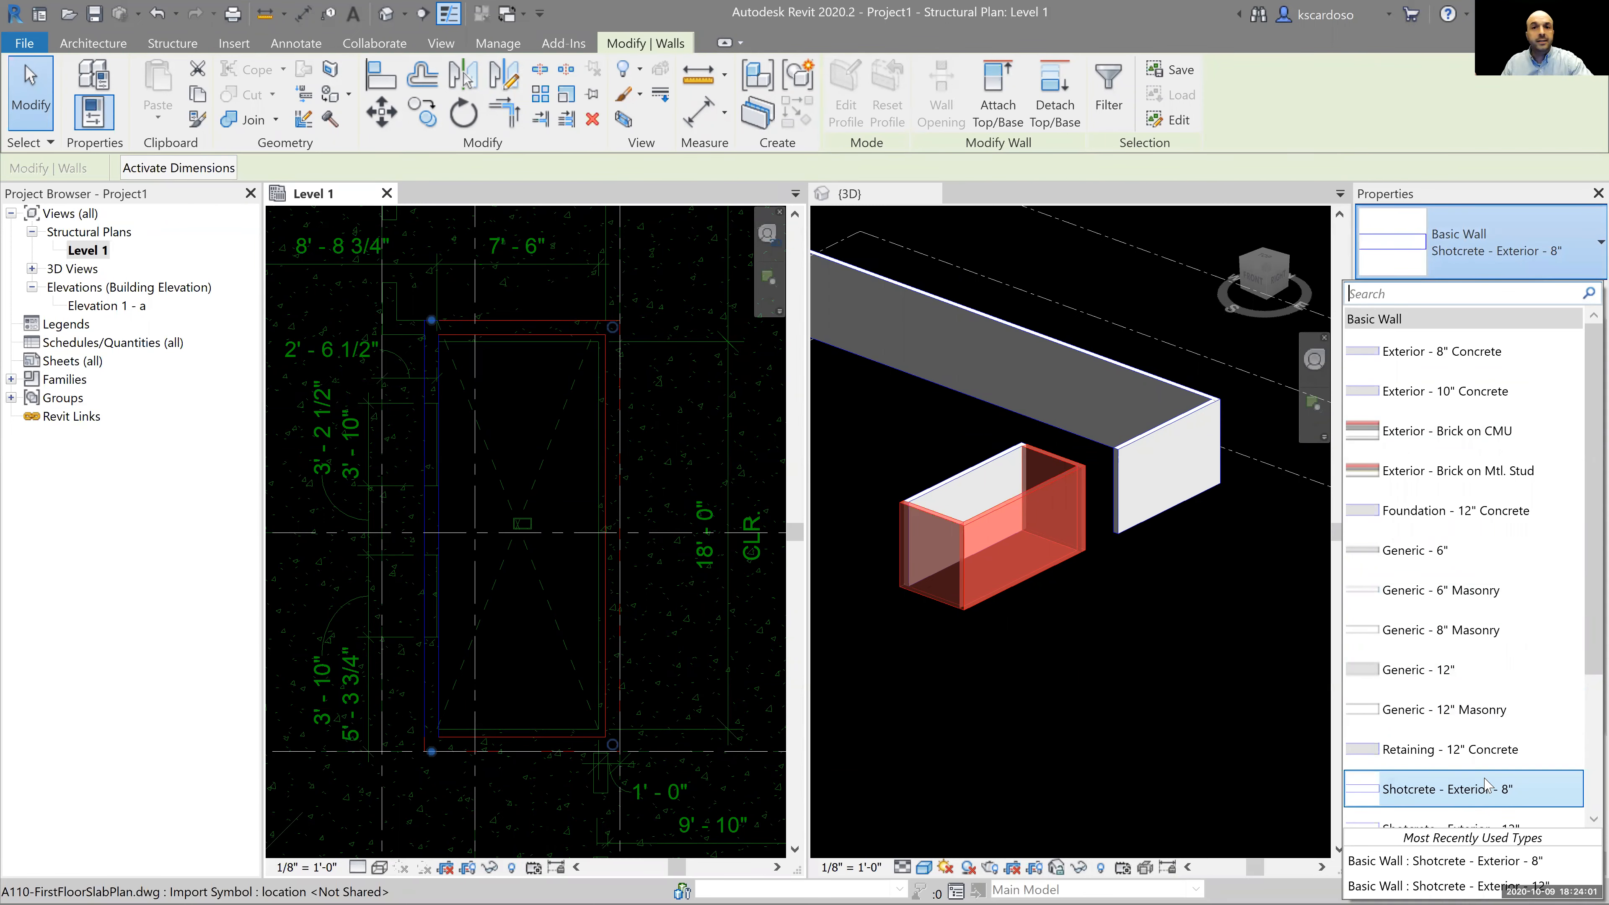
{"action": "left_click", "coordinate": [1476, 93]}
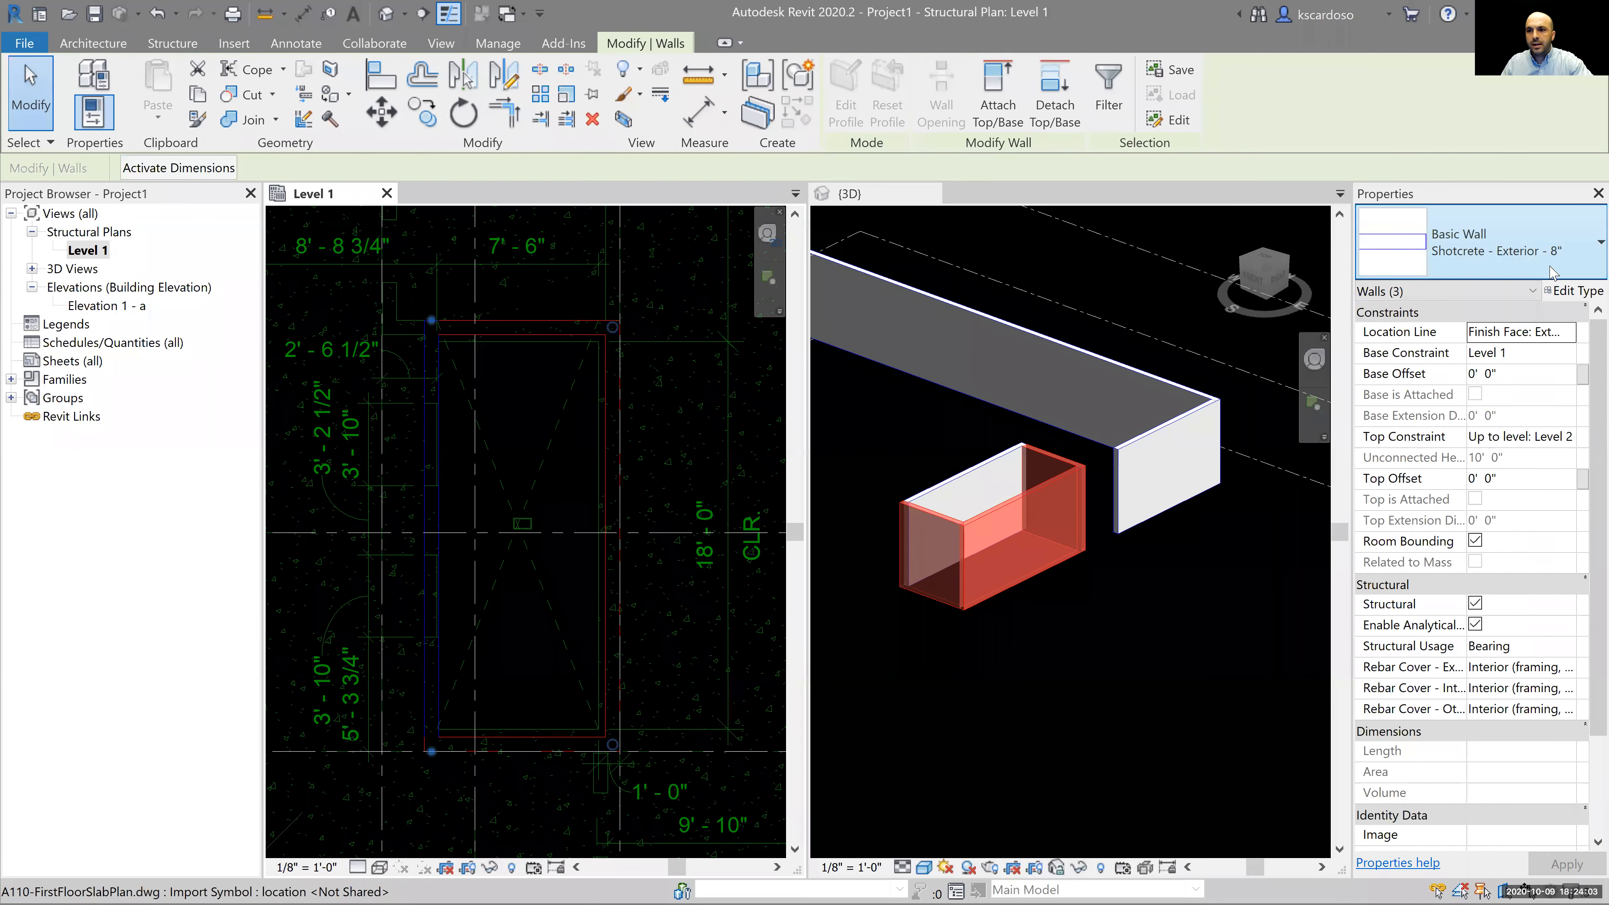
{"action": "left_click", "coordinate": [1573, 290]}
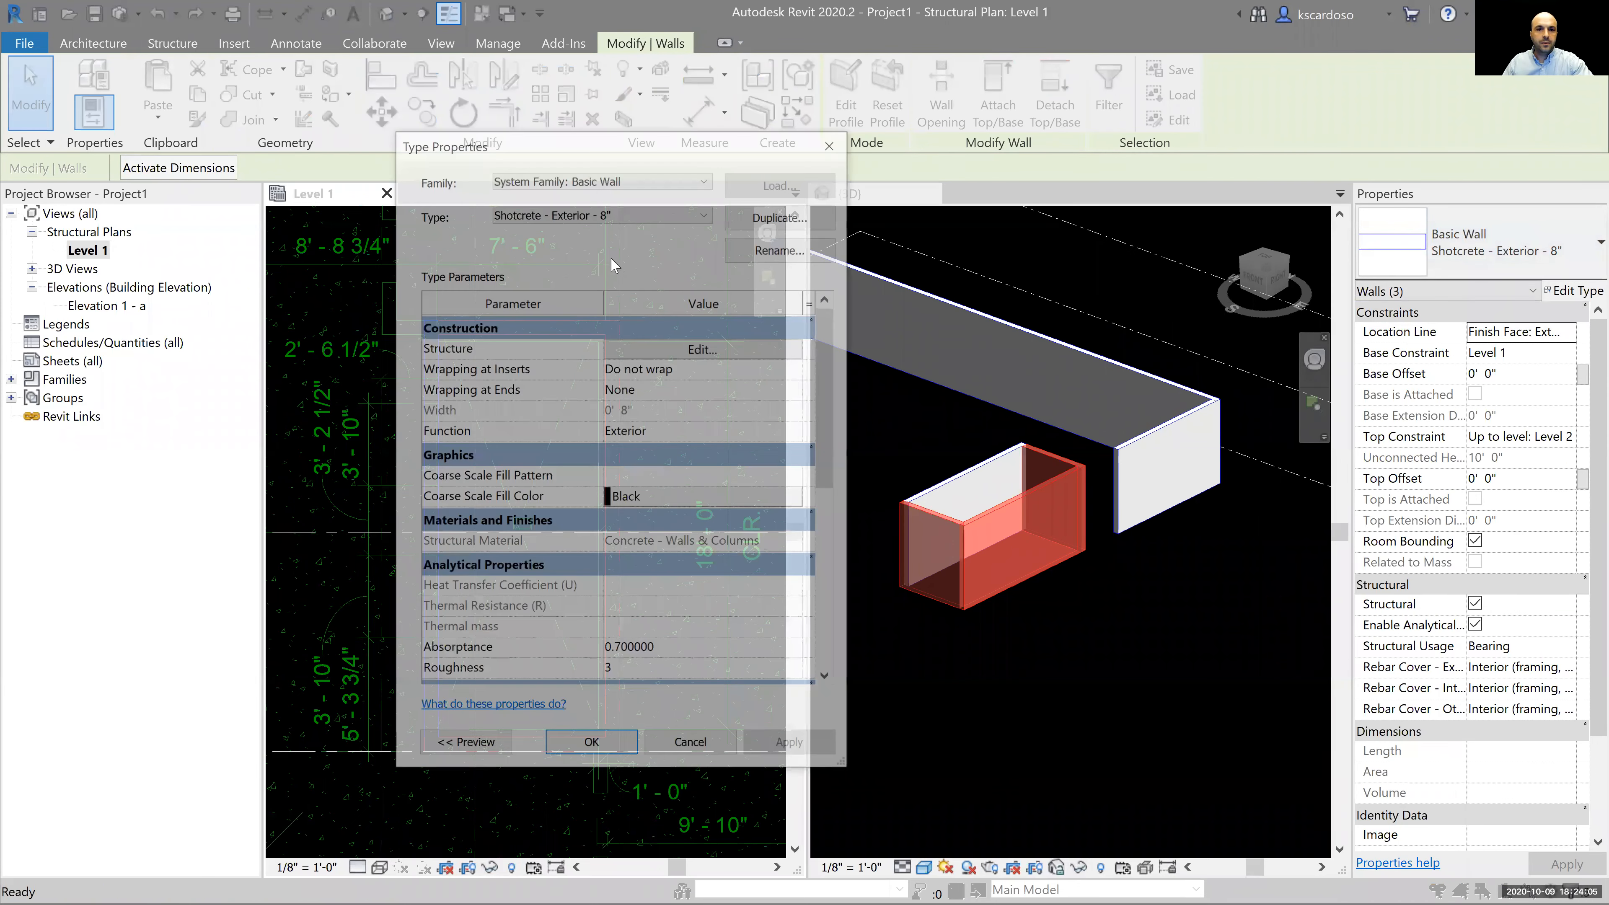
{"action": "left_click", "coordinate": [618, 213]}
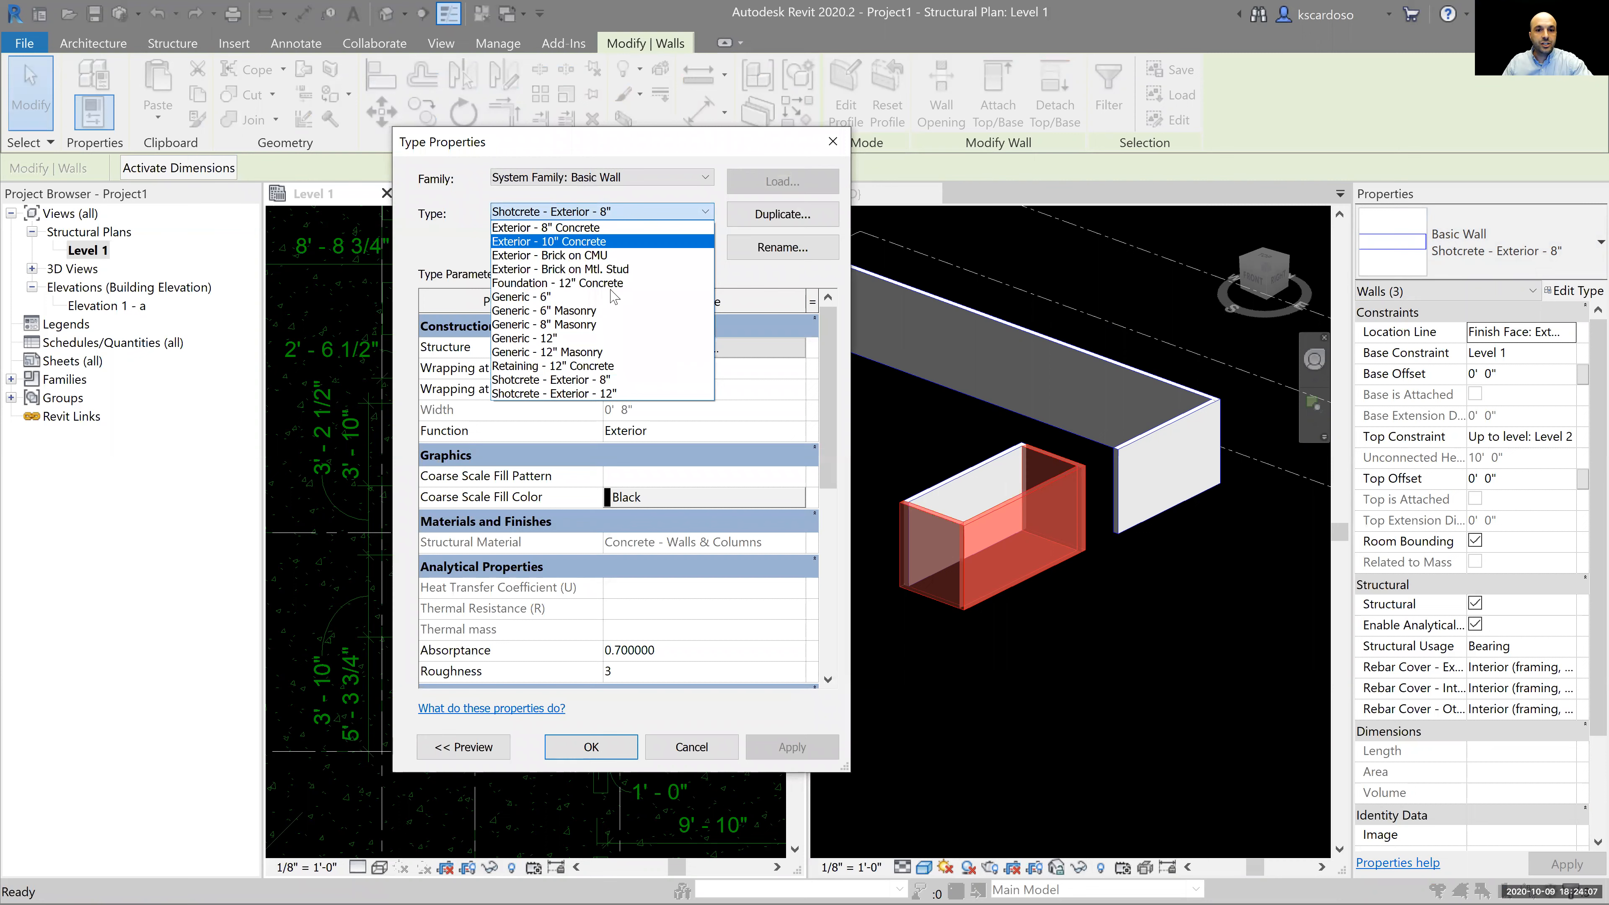
{"action": "left_click", "coordinate": [605, 394]}
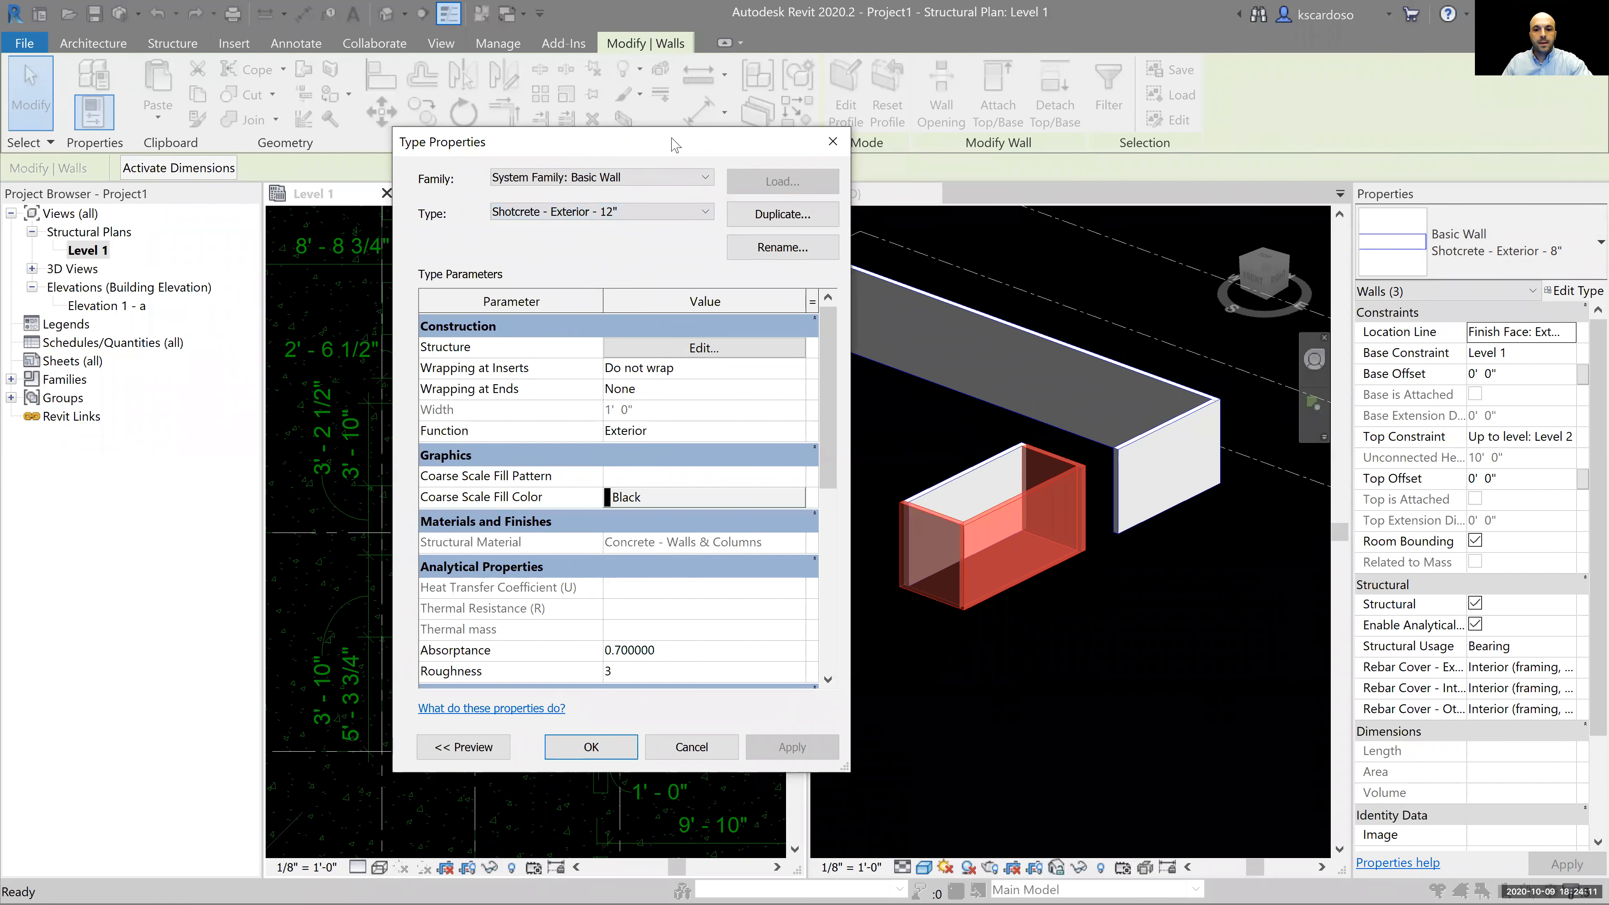
Duplicate the 12" type as Shotcrete - Interior - 12" and apply it to the three selected shaft walls
{"action": "left_click_drag", "start_coordinate": [676, 144], "coordinate": [854, 146]}
{"action": "left_click", "coordinate": [953, 219]}
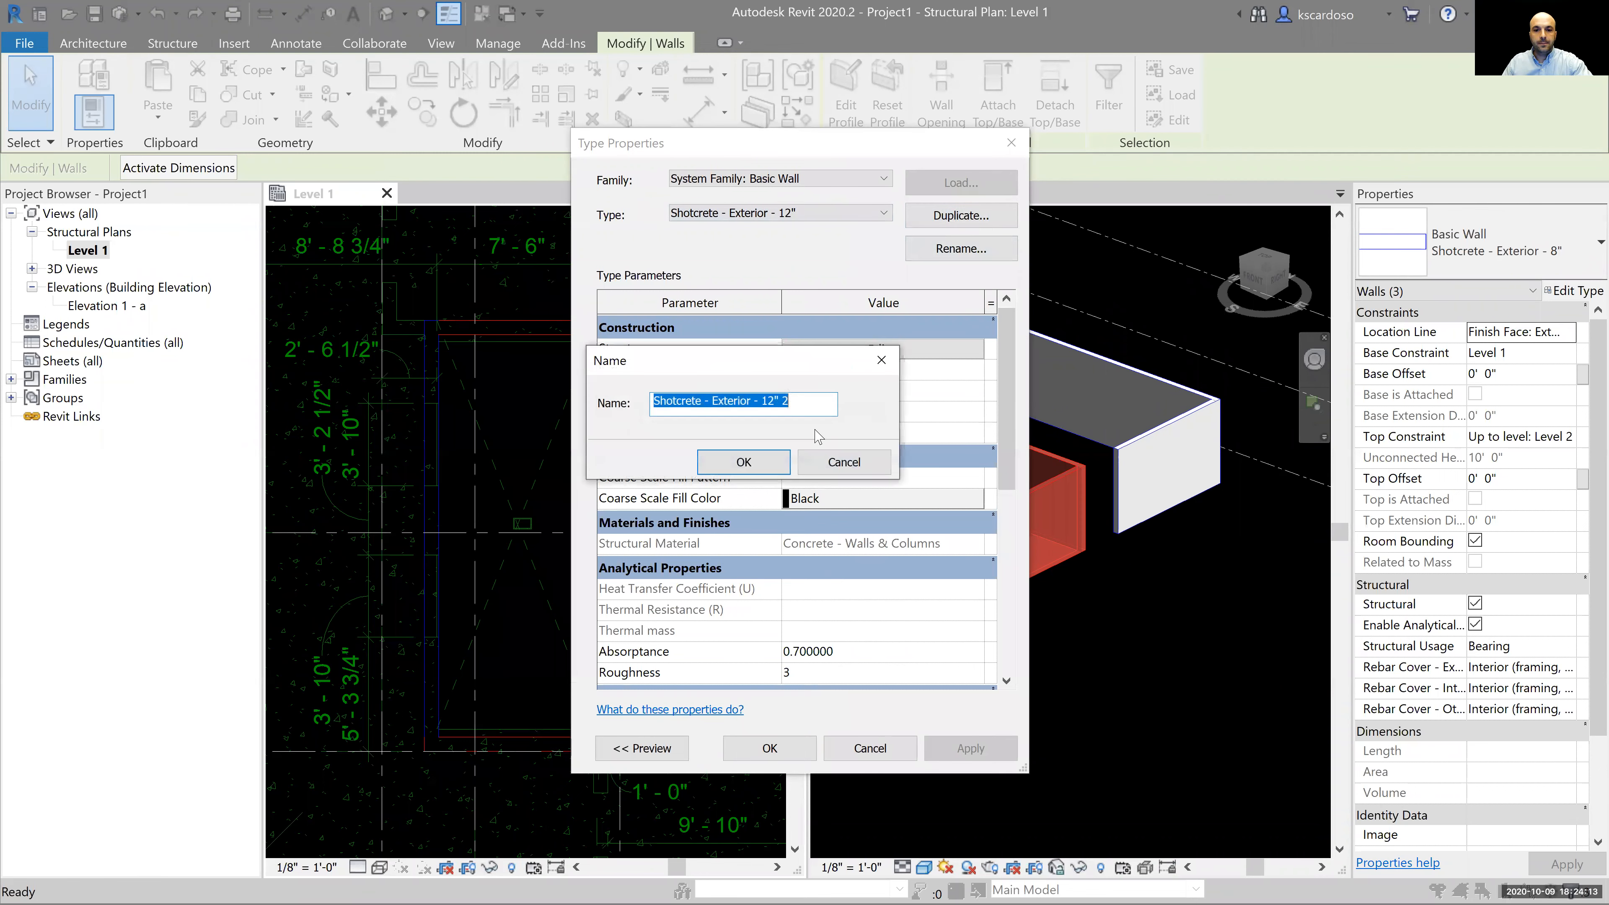
{"action": "left_click", "coordinate": [810, 404]}
{"action": "key", "text": "BackSpace"}
{"action": "key", "text": "BackSpace"}
{"action": "double_click", "coordinate": [729, 402]}
{"action": "type", "text": "Interior"}
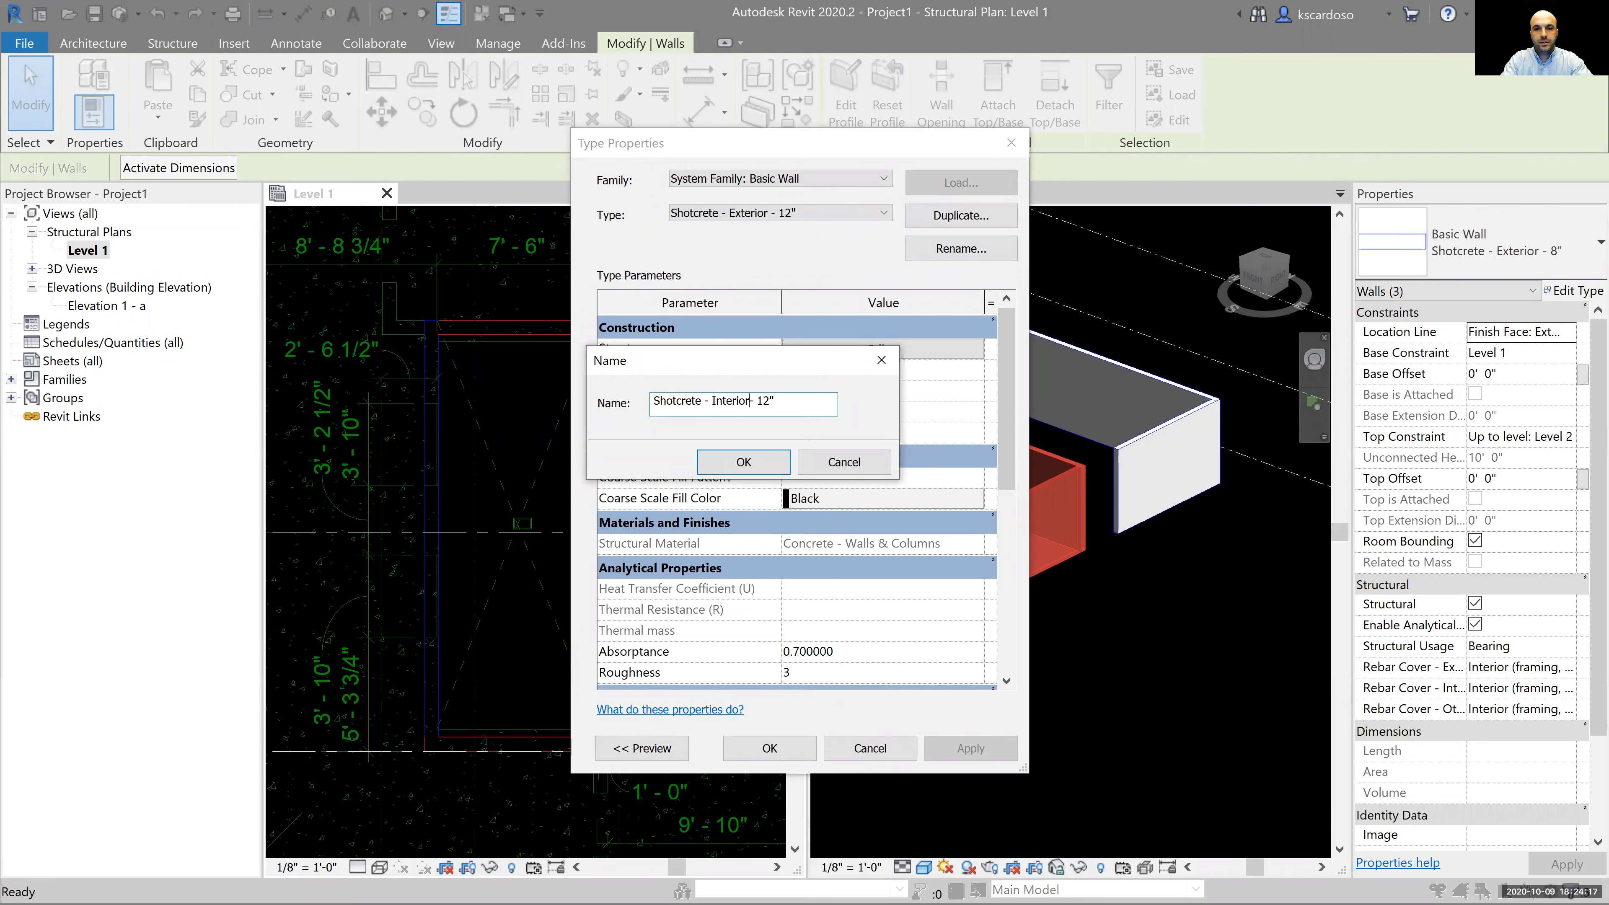
{"action": "left_click", "coordinate": [744, 461]}
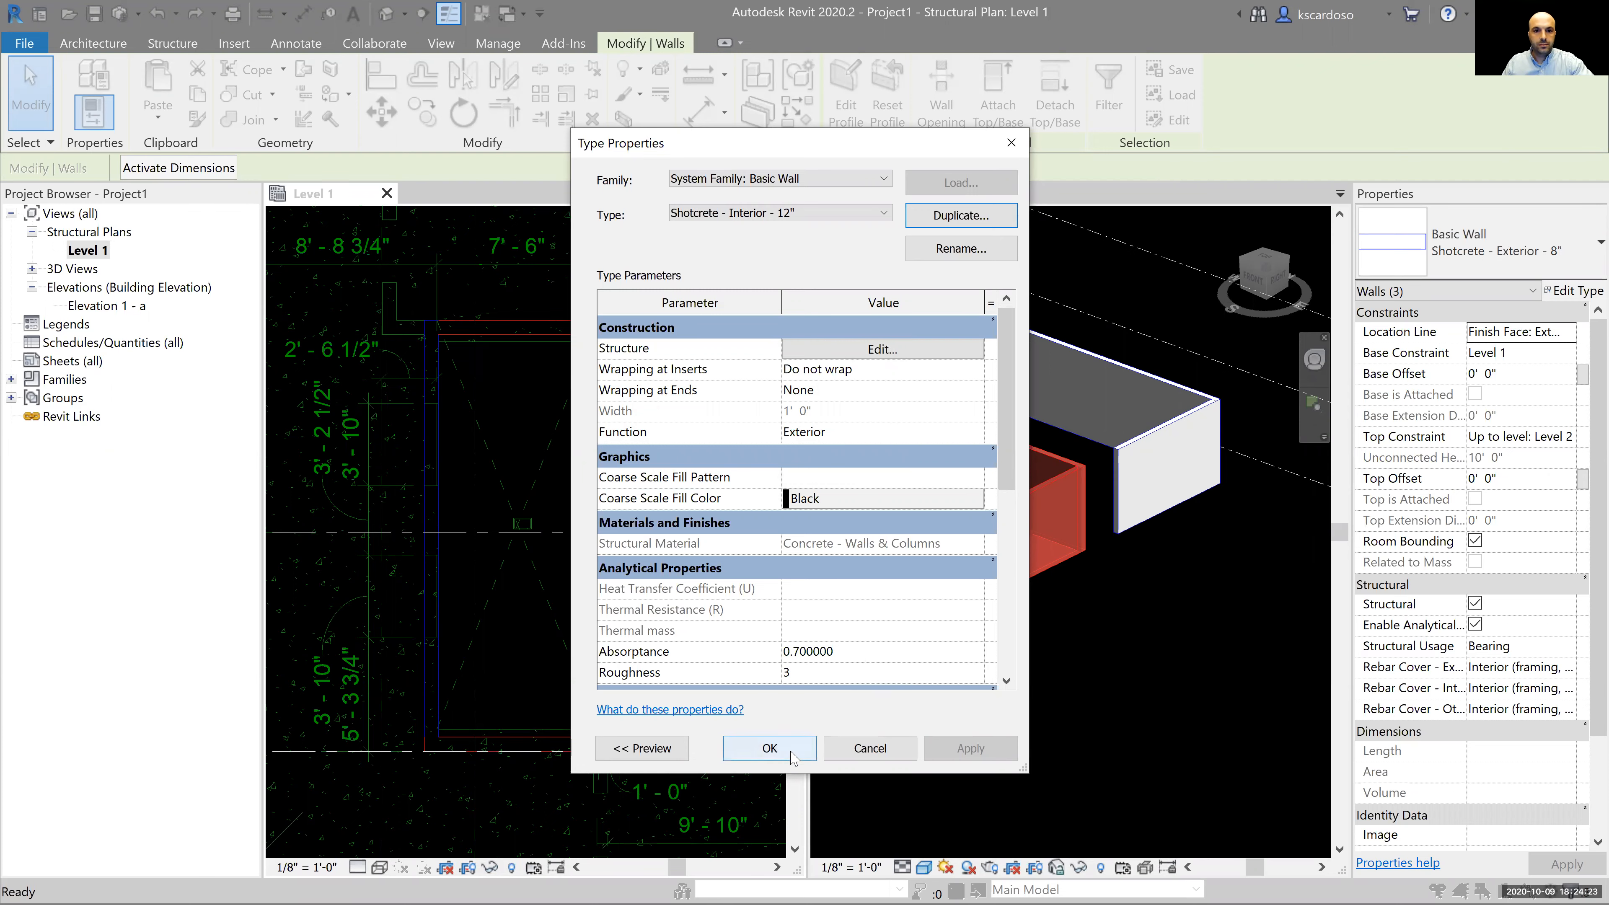
{"action": "left_click", "coordinate": [770, 748]}
{"action": "middle_click_drag", "start_coordinate": [564, 424], "coordinate": [606, 395]}
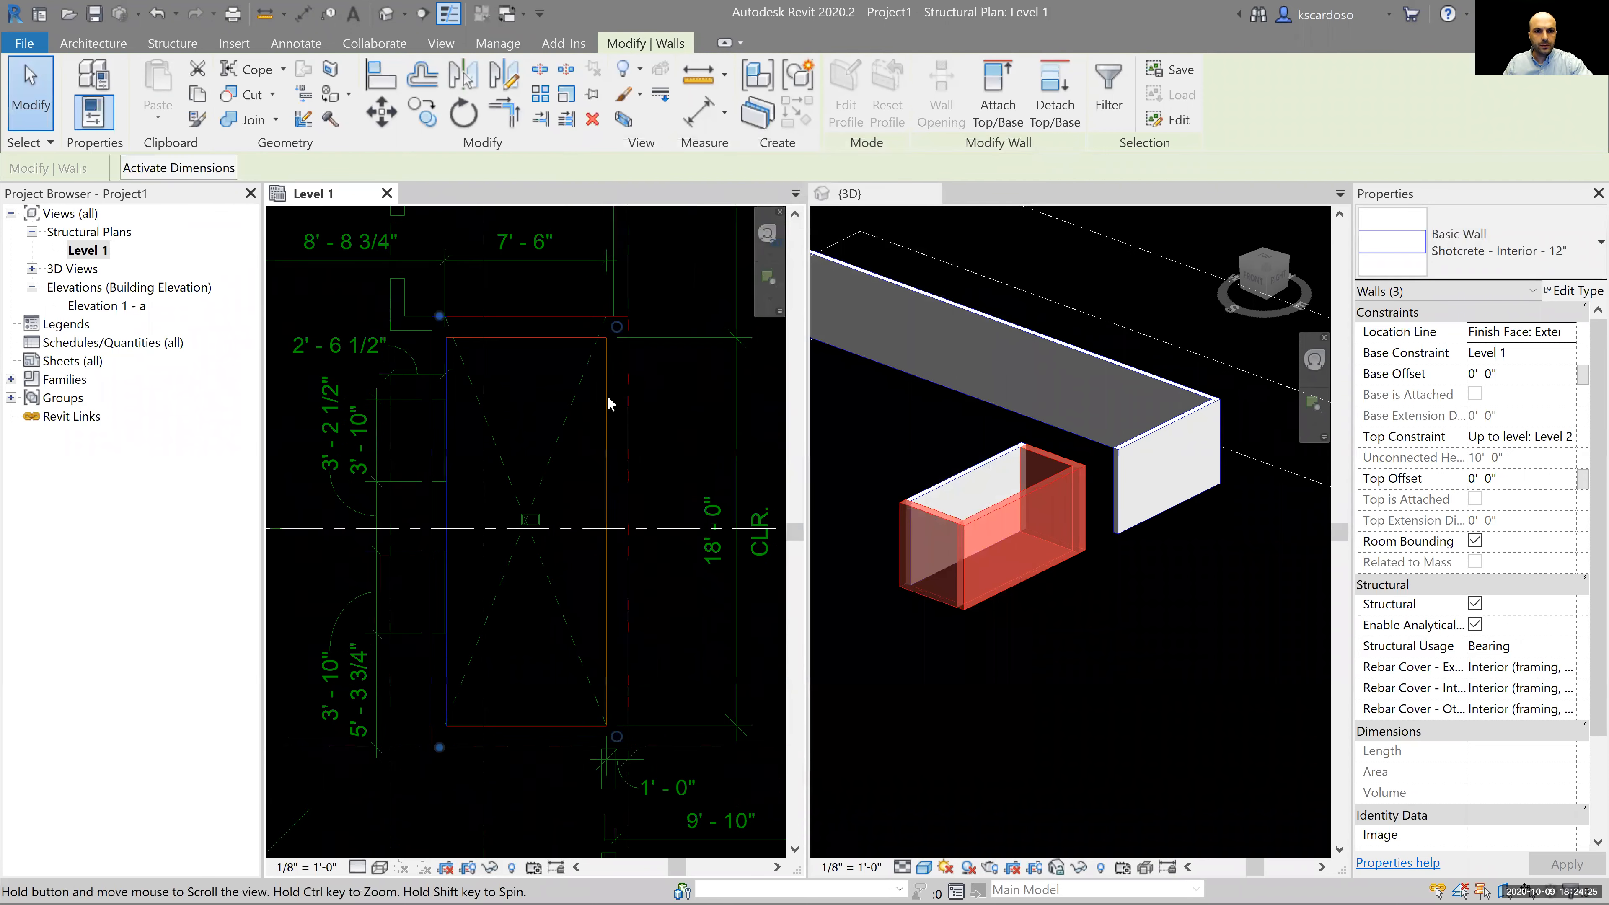
{"action": "key", "text": "Escape"}
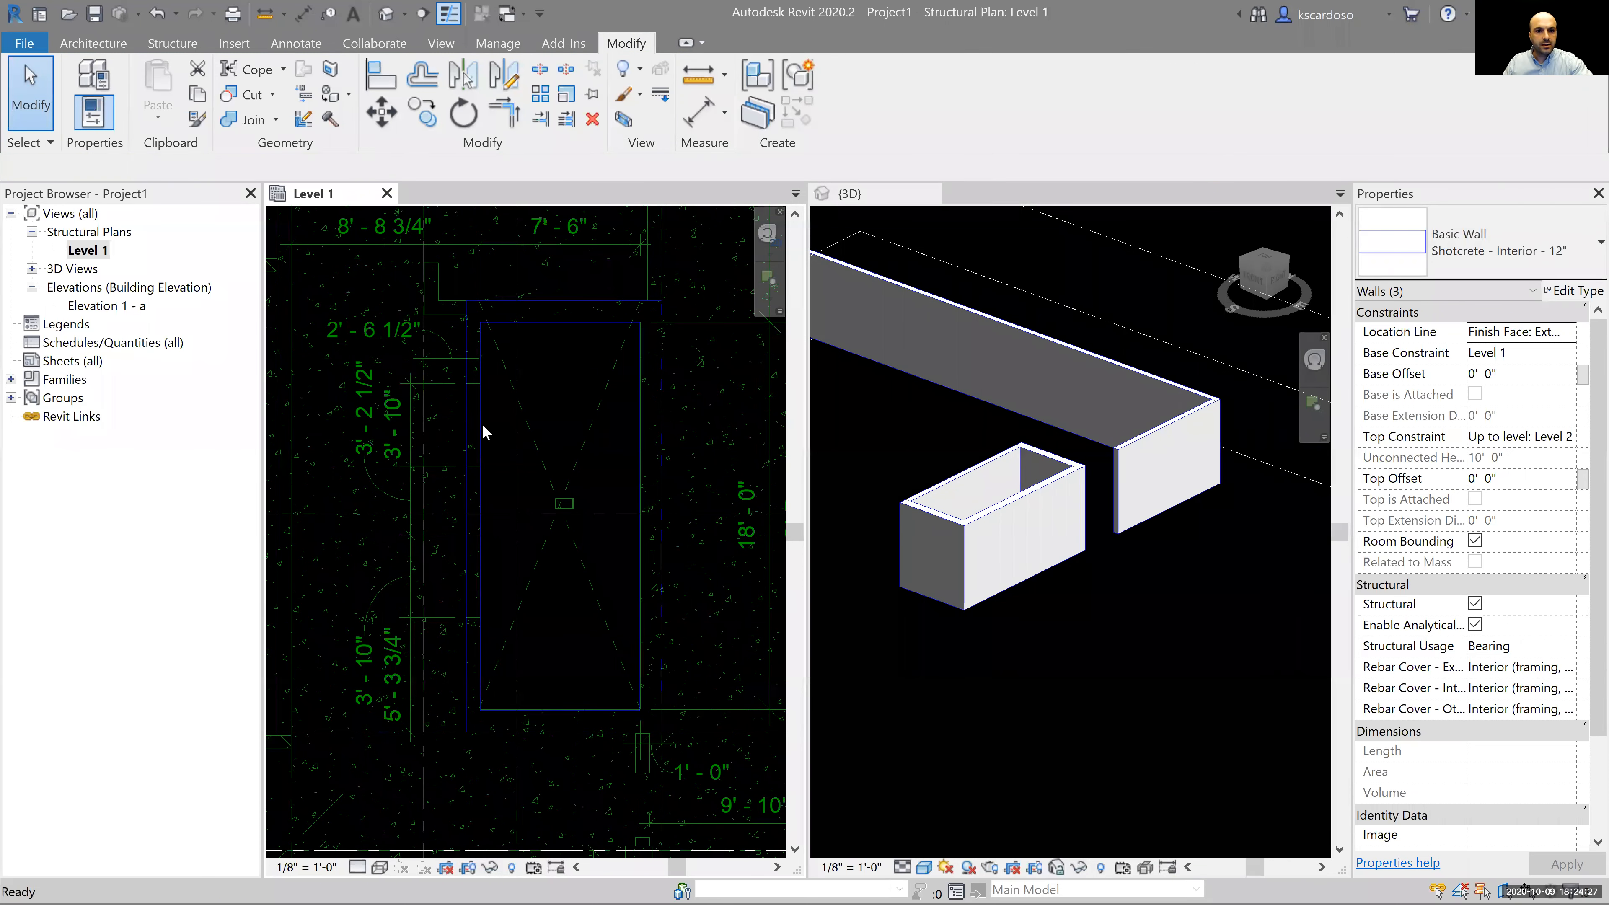
Duplicate the door-side shaft wall's 8" type as Shotcrete - Interior - 8" and apply it to that wall
{"action": "left_click", "coordinate": [483, 424]}
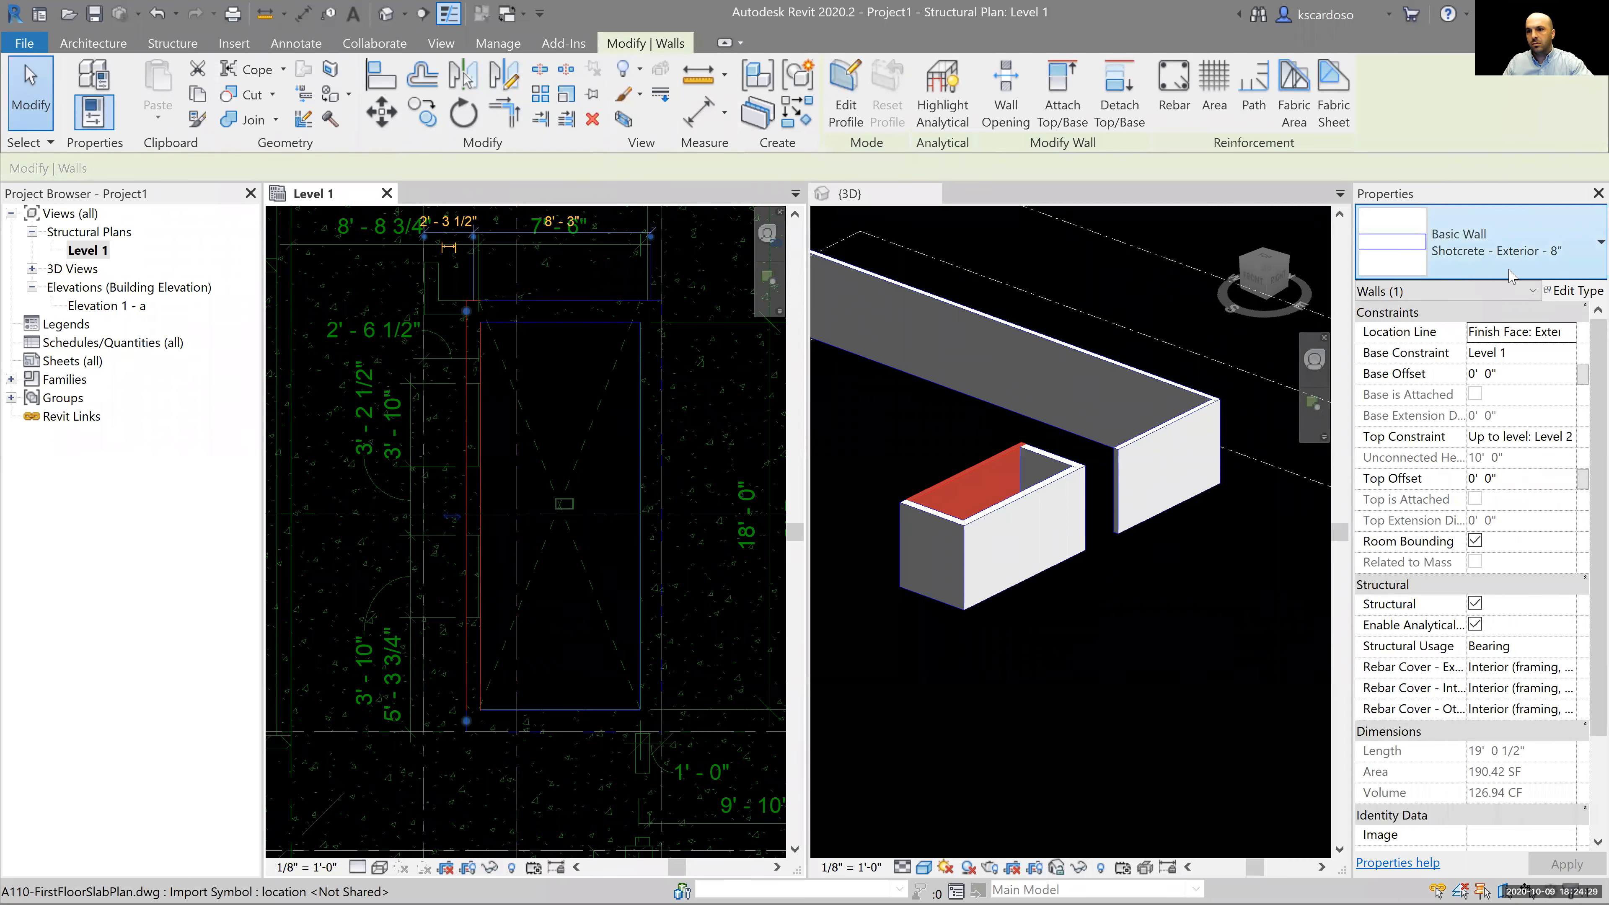
{"action": "left_click", "coordinate": [1575, 291]}
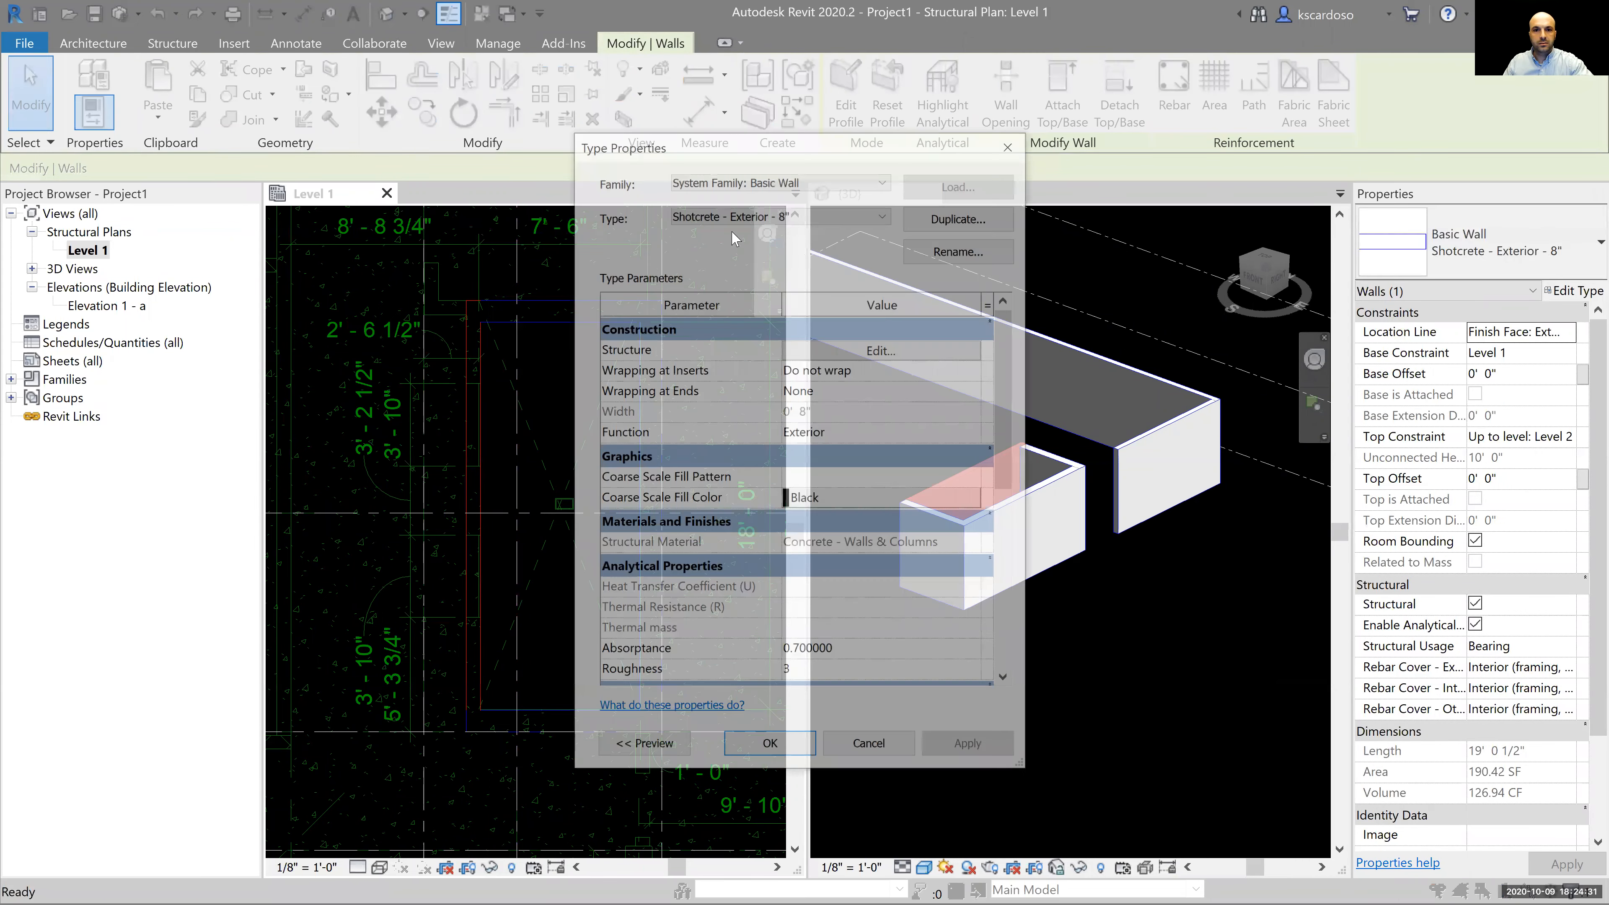
{"action": "left_click", "coordinate": [770, 214]}
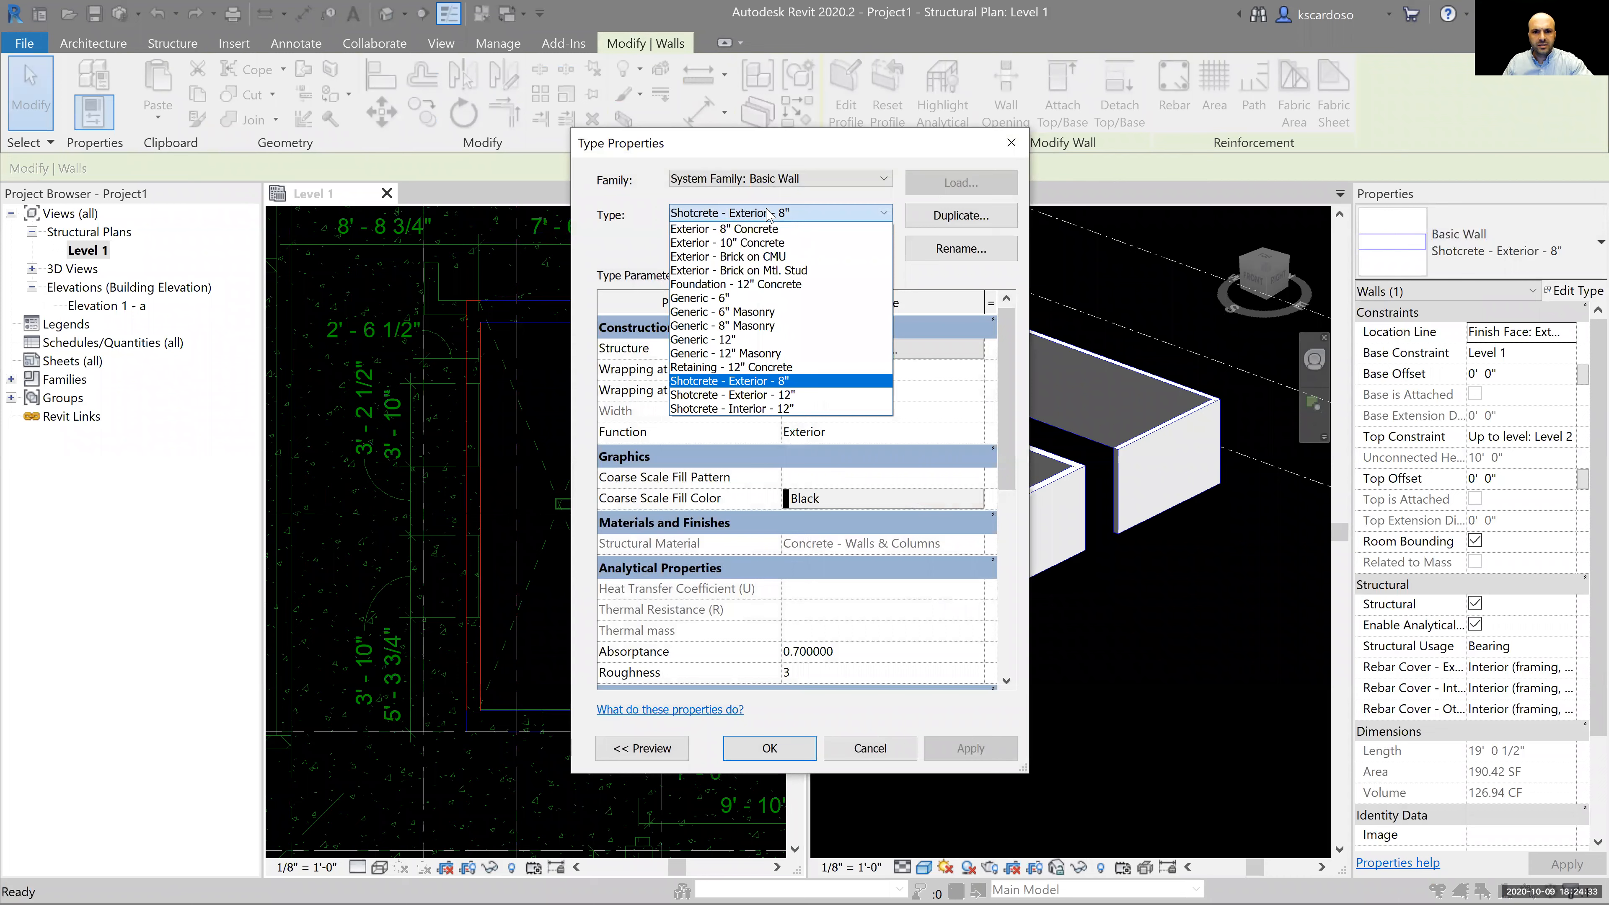
{"action": "left_click", "coordinate": [800, 213]}
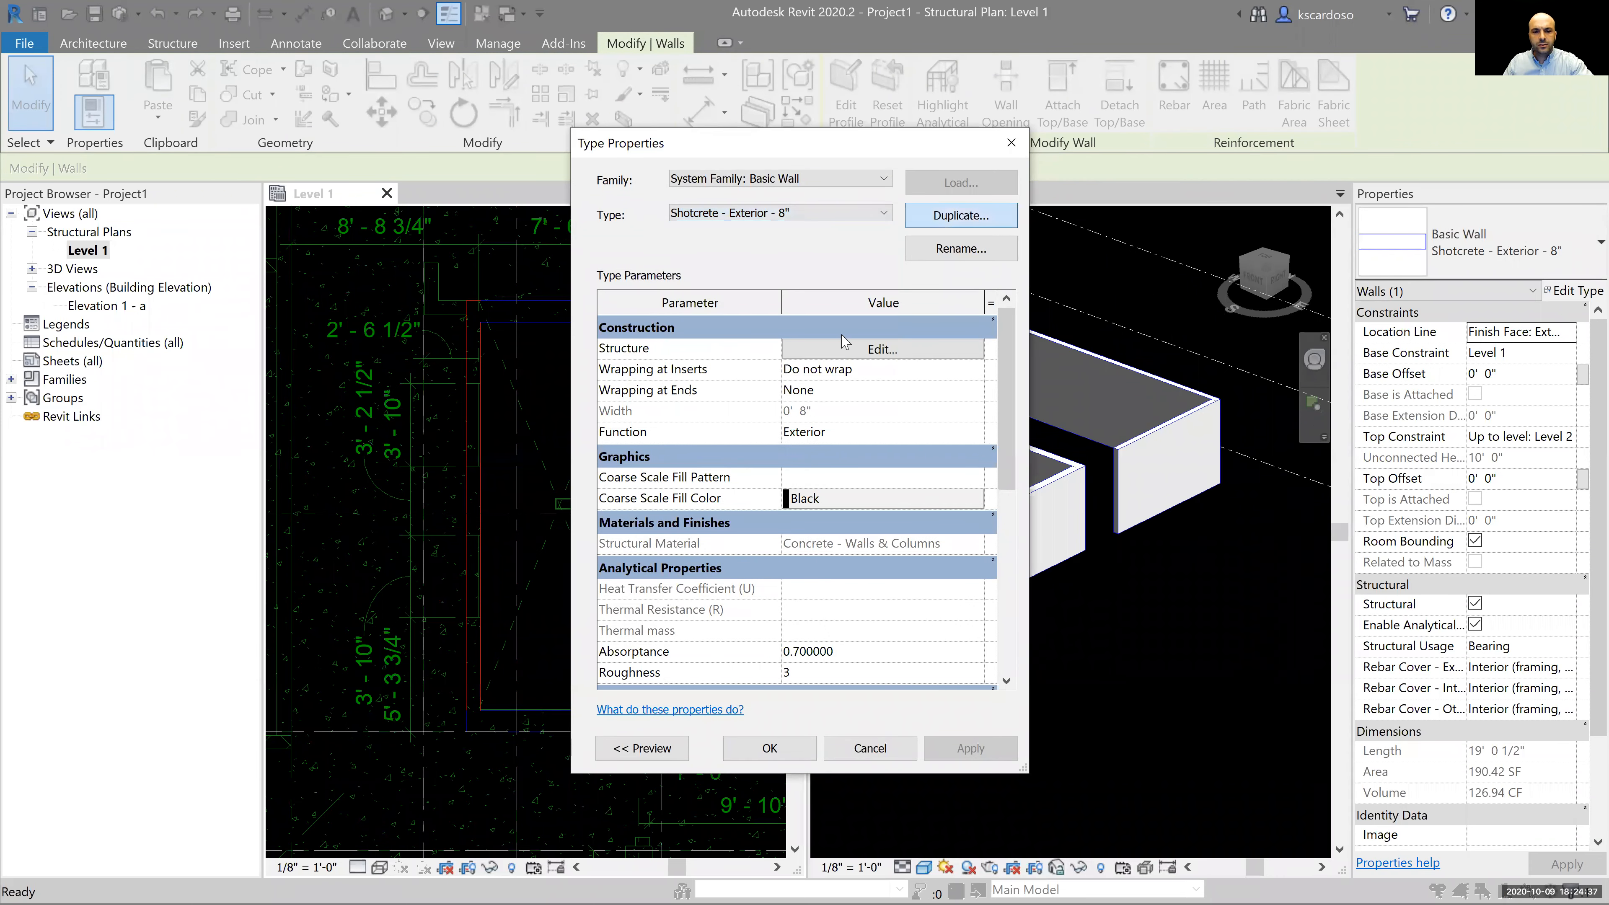
{"action": "left_click", "coordinate": [967, 216]}
{"action": "left_click", "coordinate": [737, 404]}
{"action": "double_click", "coordinate": [737, 404]}
{"action": "type", "text": "Interior"}
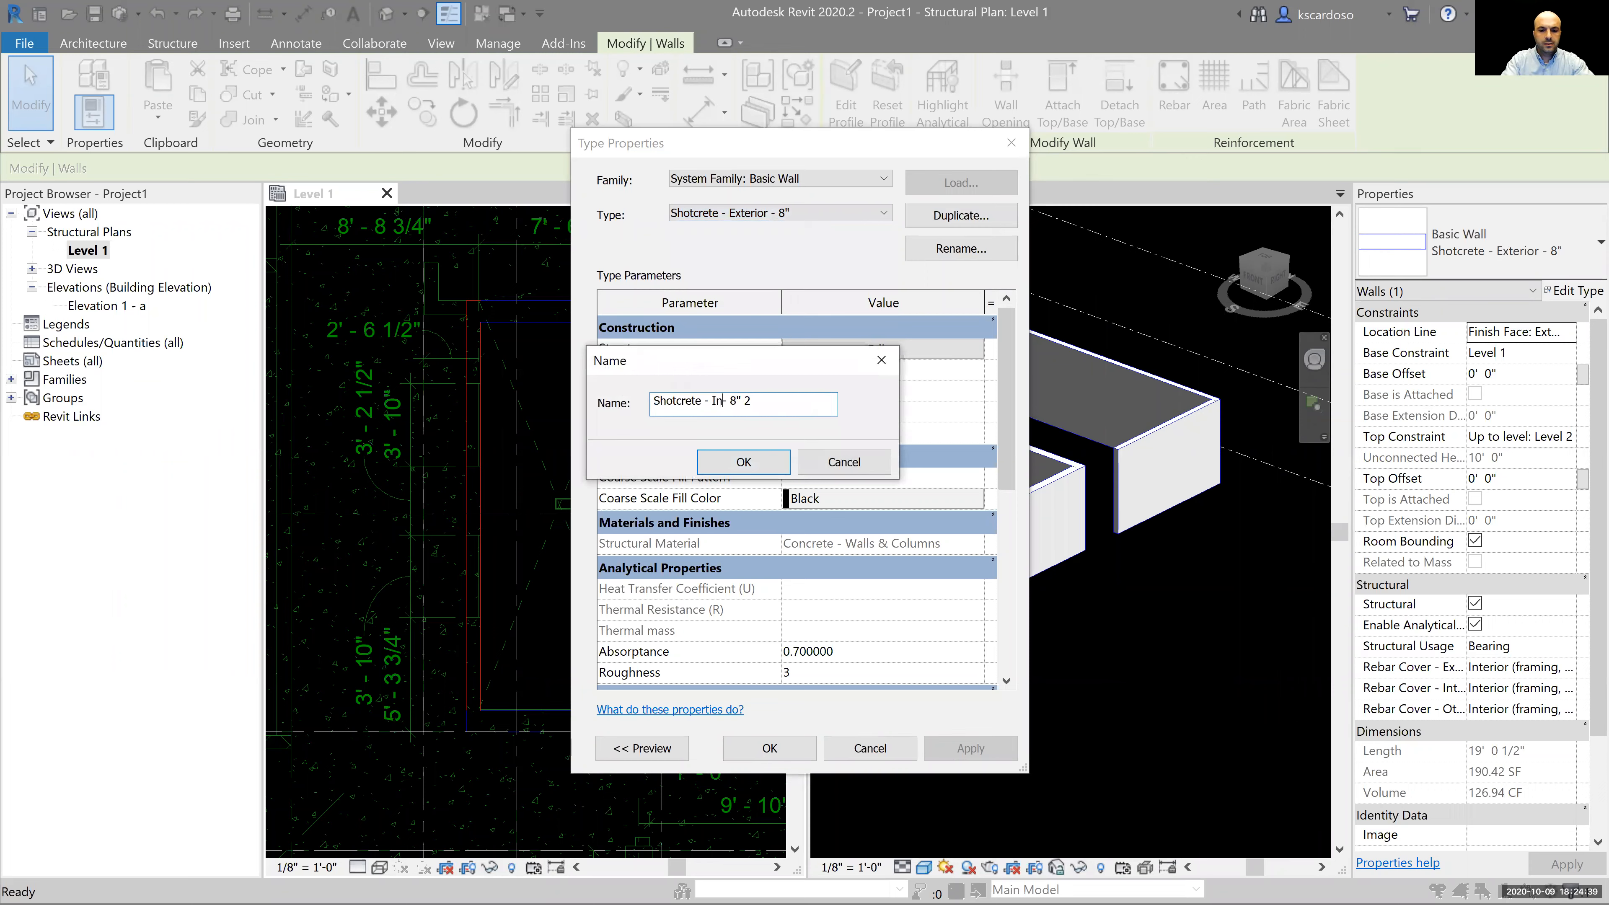
{"action": "left_click", "coordinate": [795, 400]}
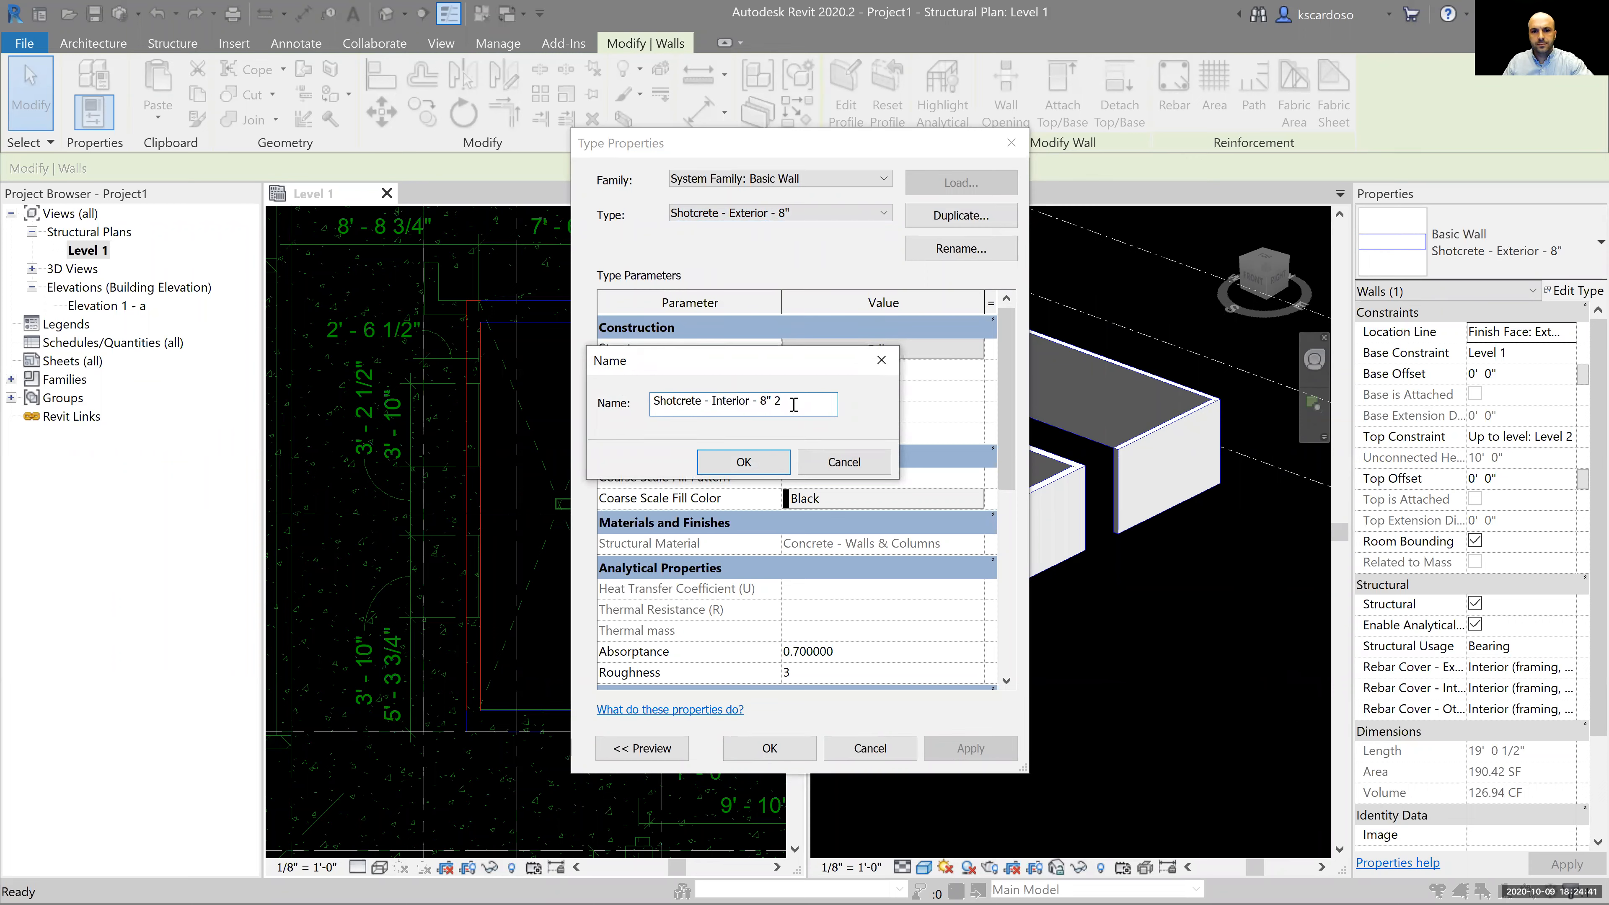
{"action": "key", "text": "BackSpace"}
{"action": "key", "text": "Return"}
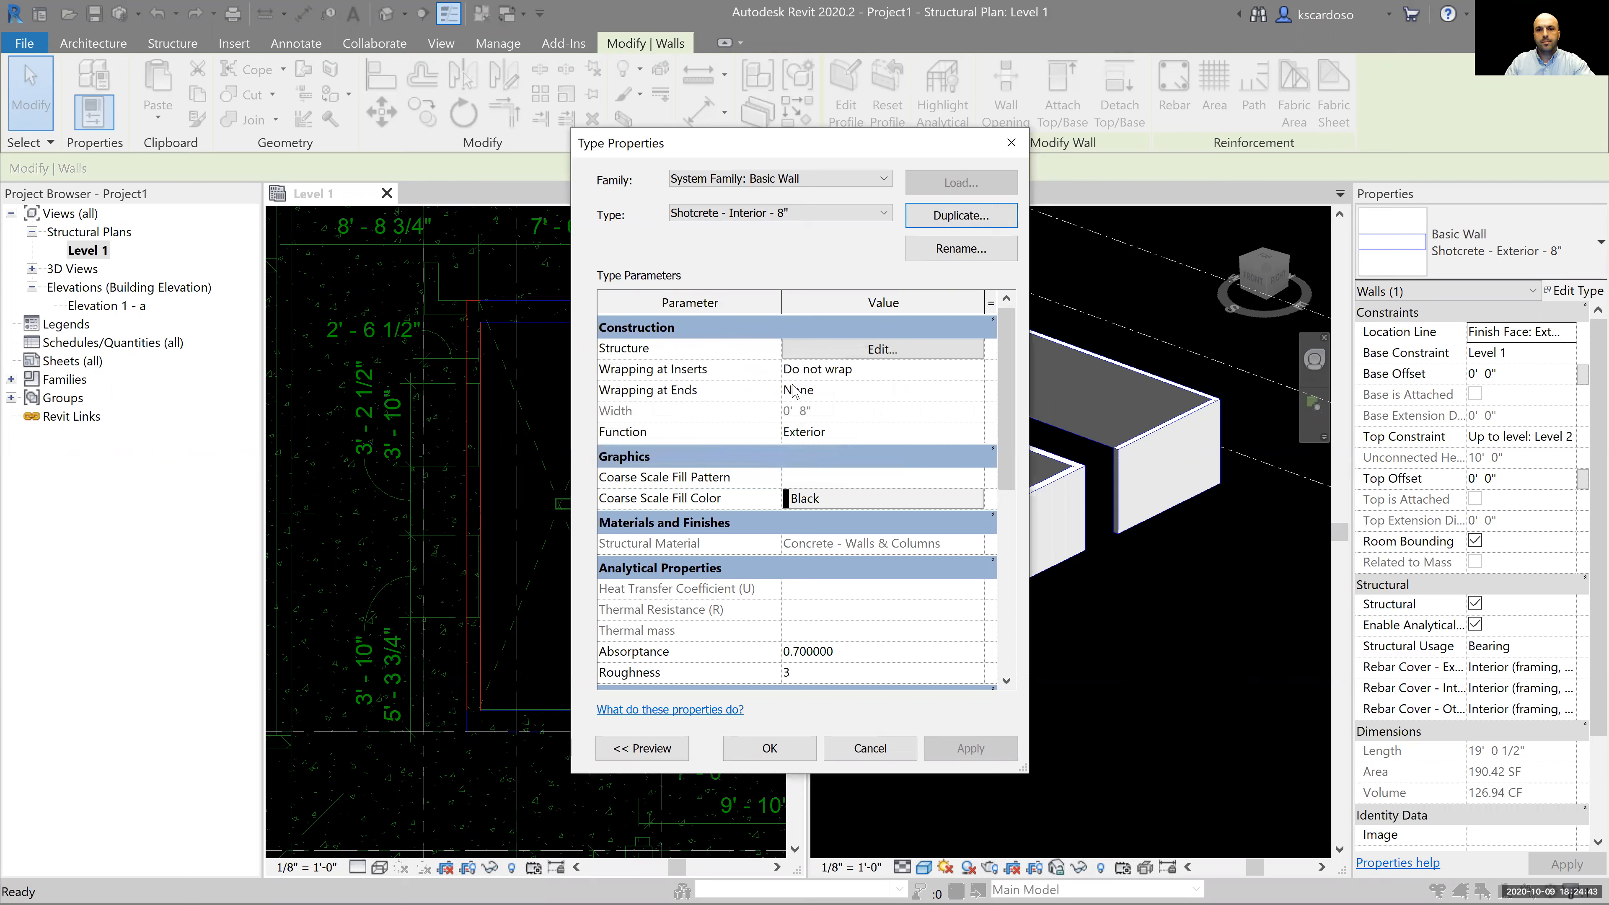
{"action": "left_click", "coordinate": [770, 748]}
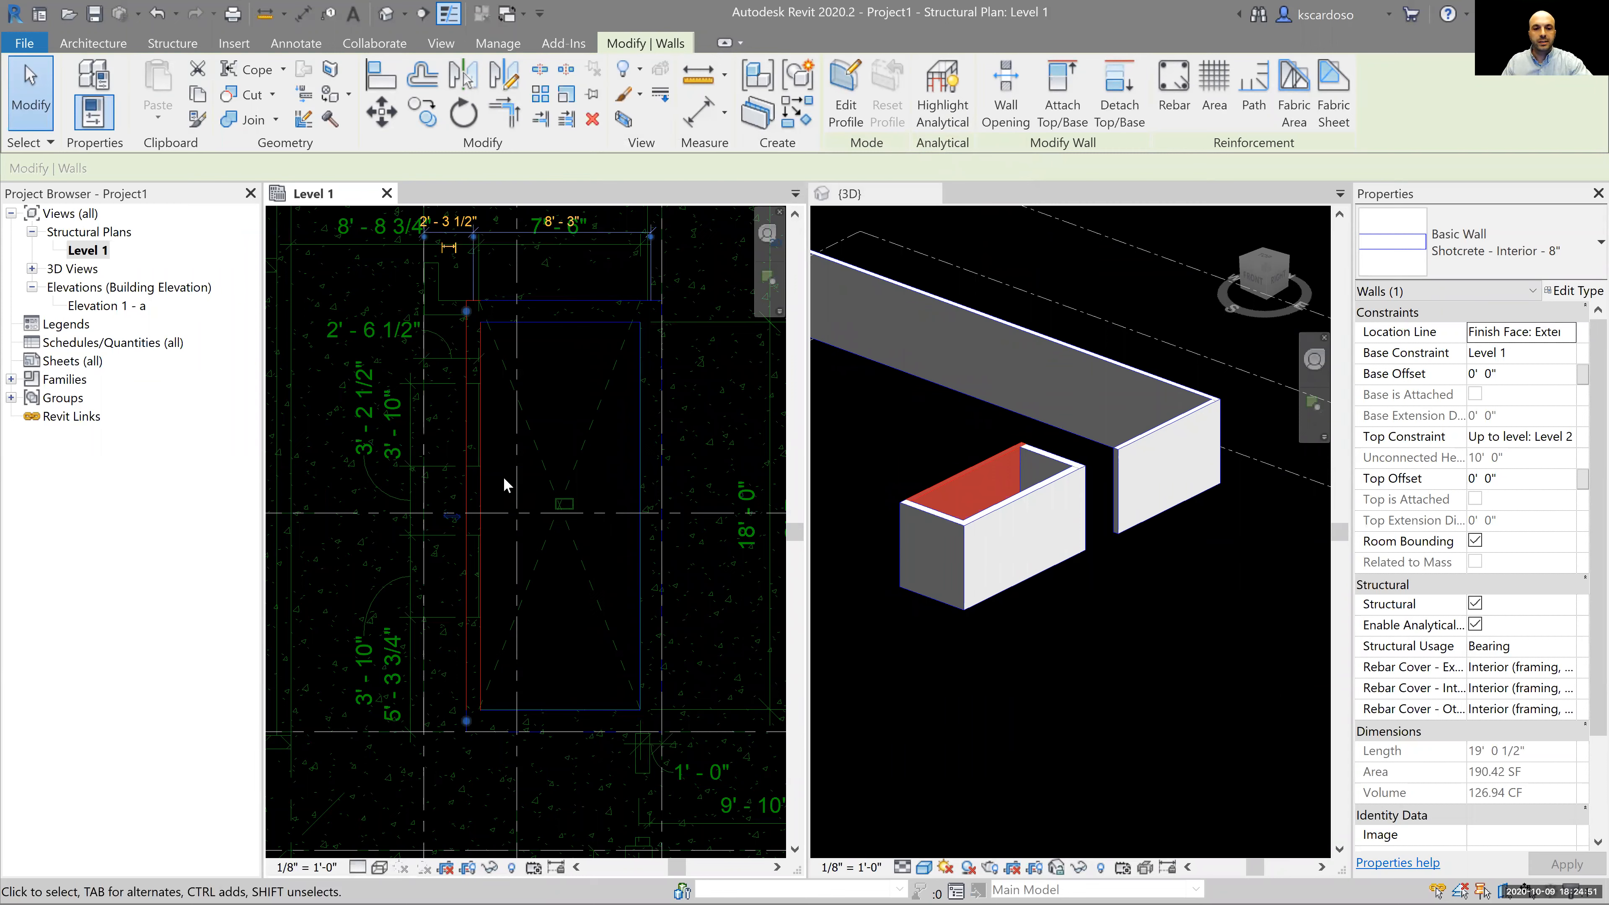
{"action": "left_click", "coordinate": [557, 360]}
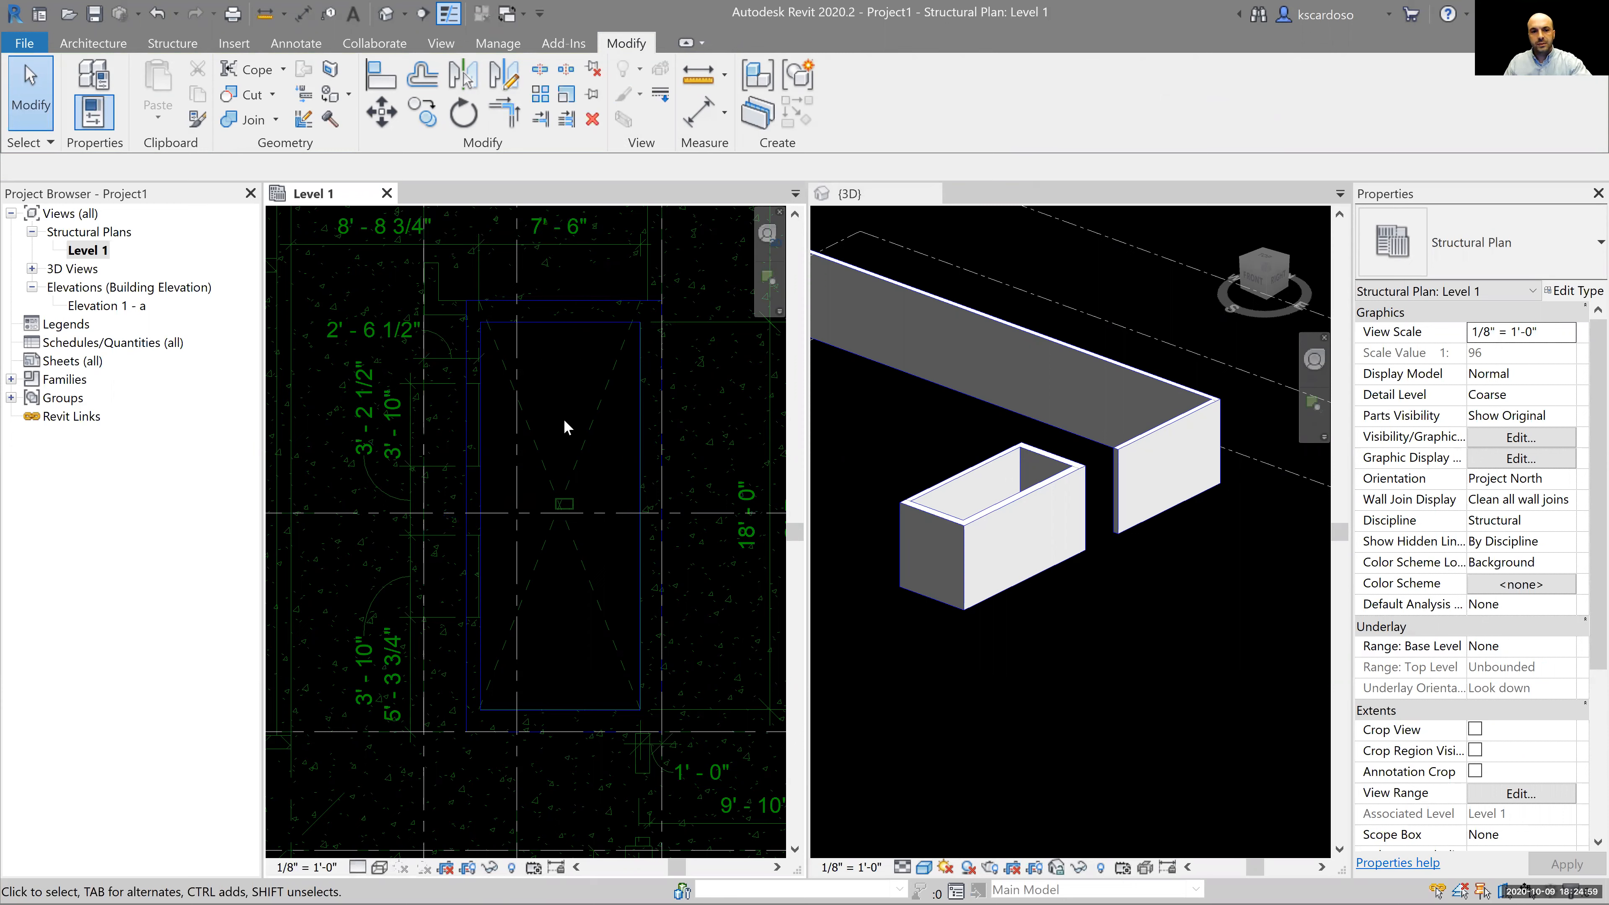
Set the upper shaft wall's location line to Finish Face: Interior
{"action": "left_click", "coordinate": [541, 320]}
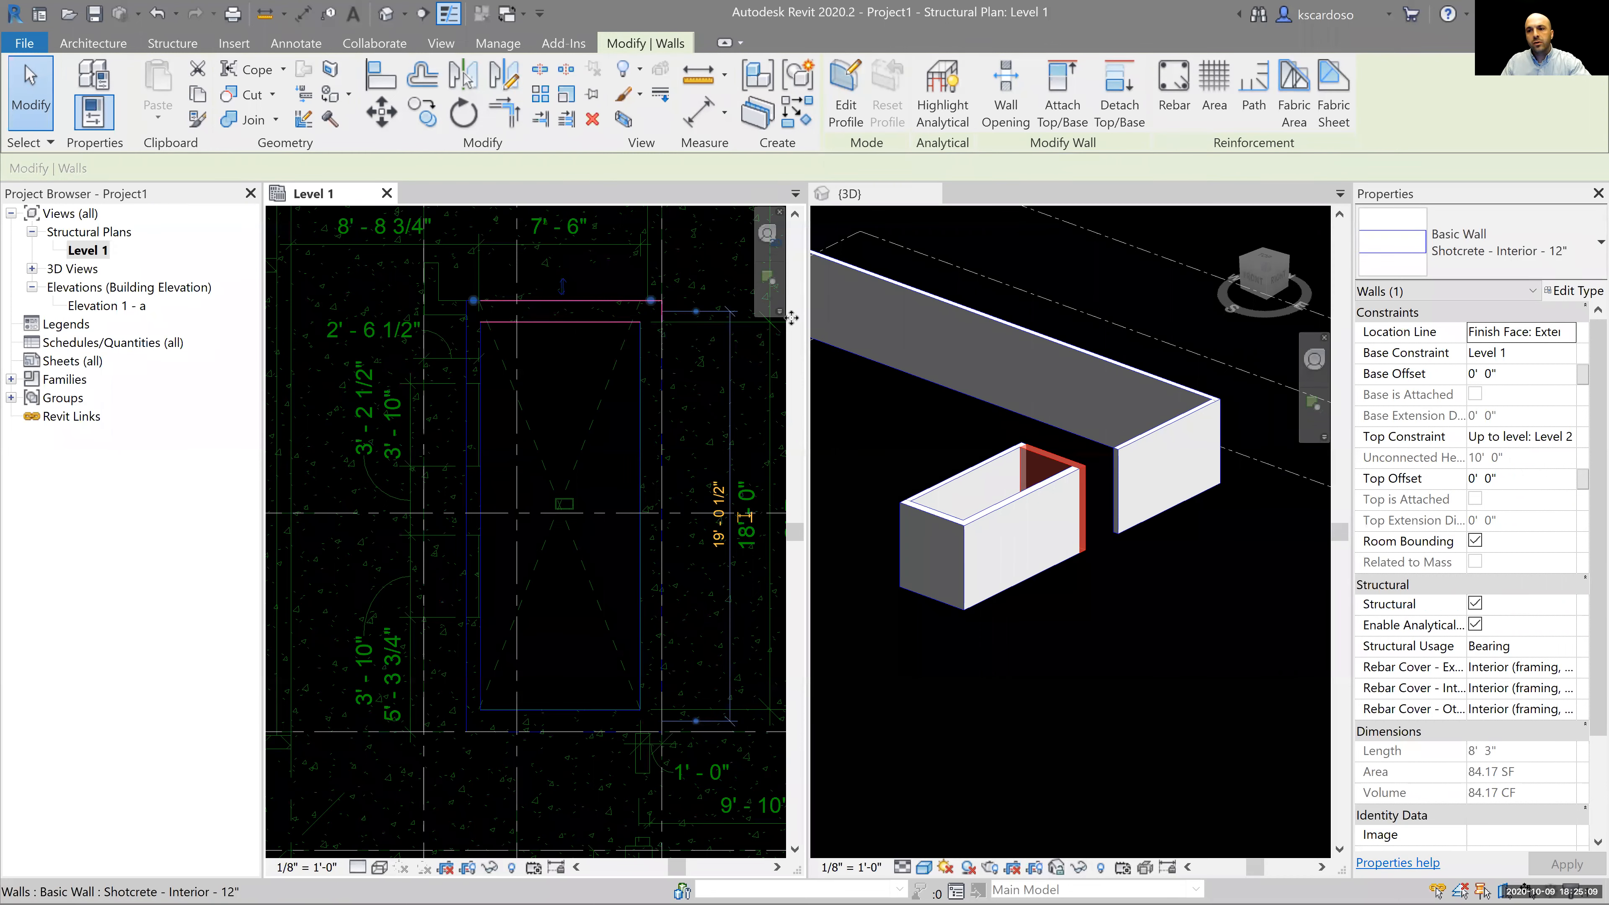
{"action": "left_click", "coordinate": [1493, 343]}
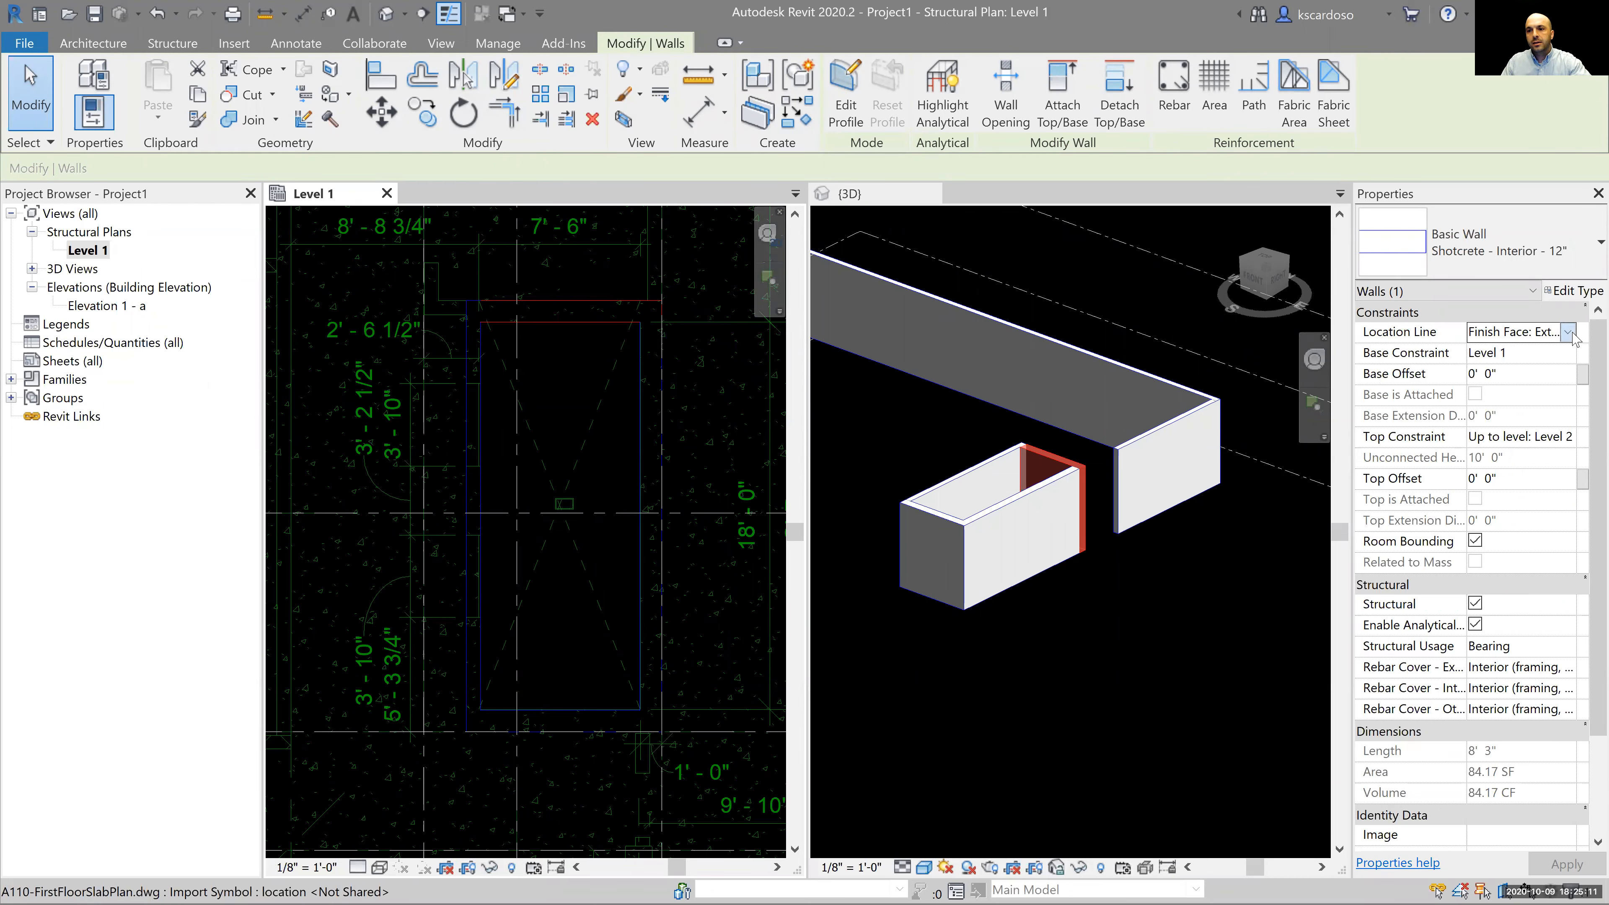
{"action": "left_click", "coordinate": [1567, 332]}
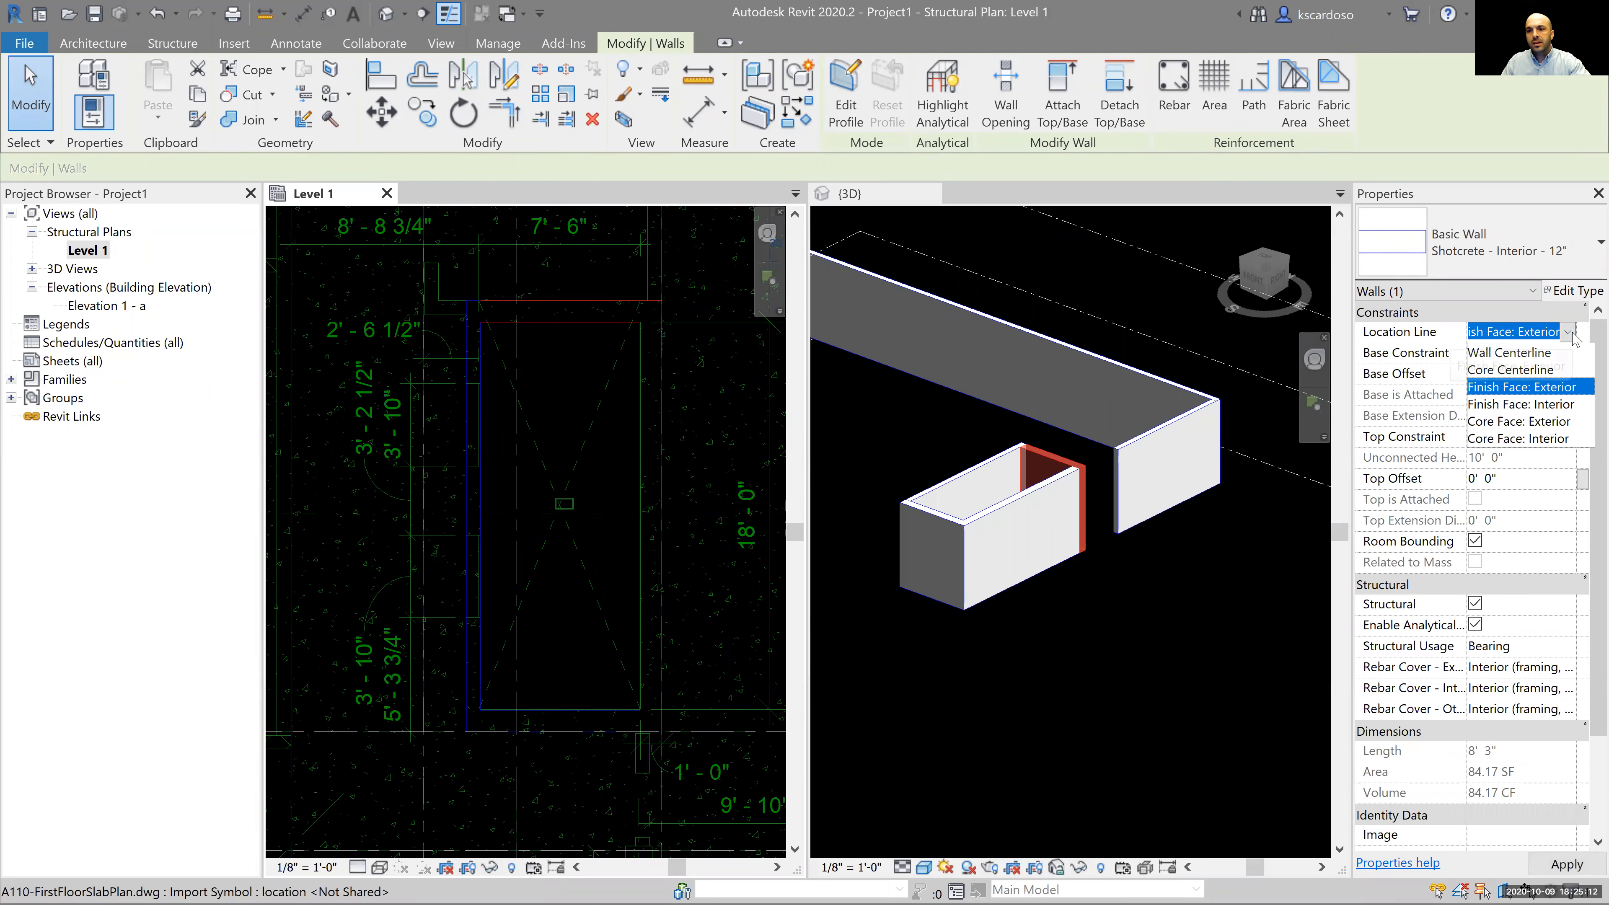
{"action": "left_click", "coordinate": [1564, 404]}
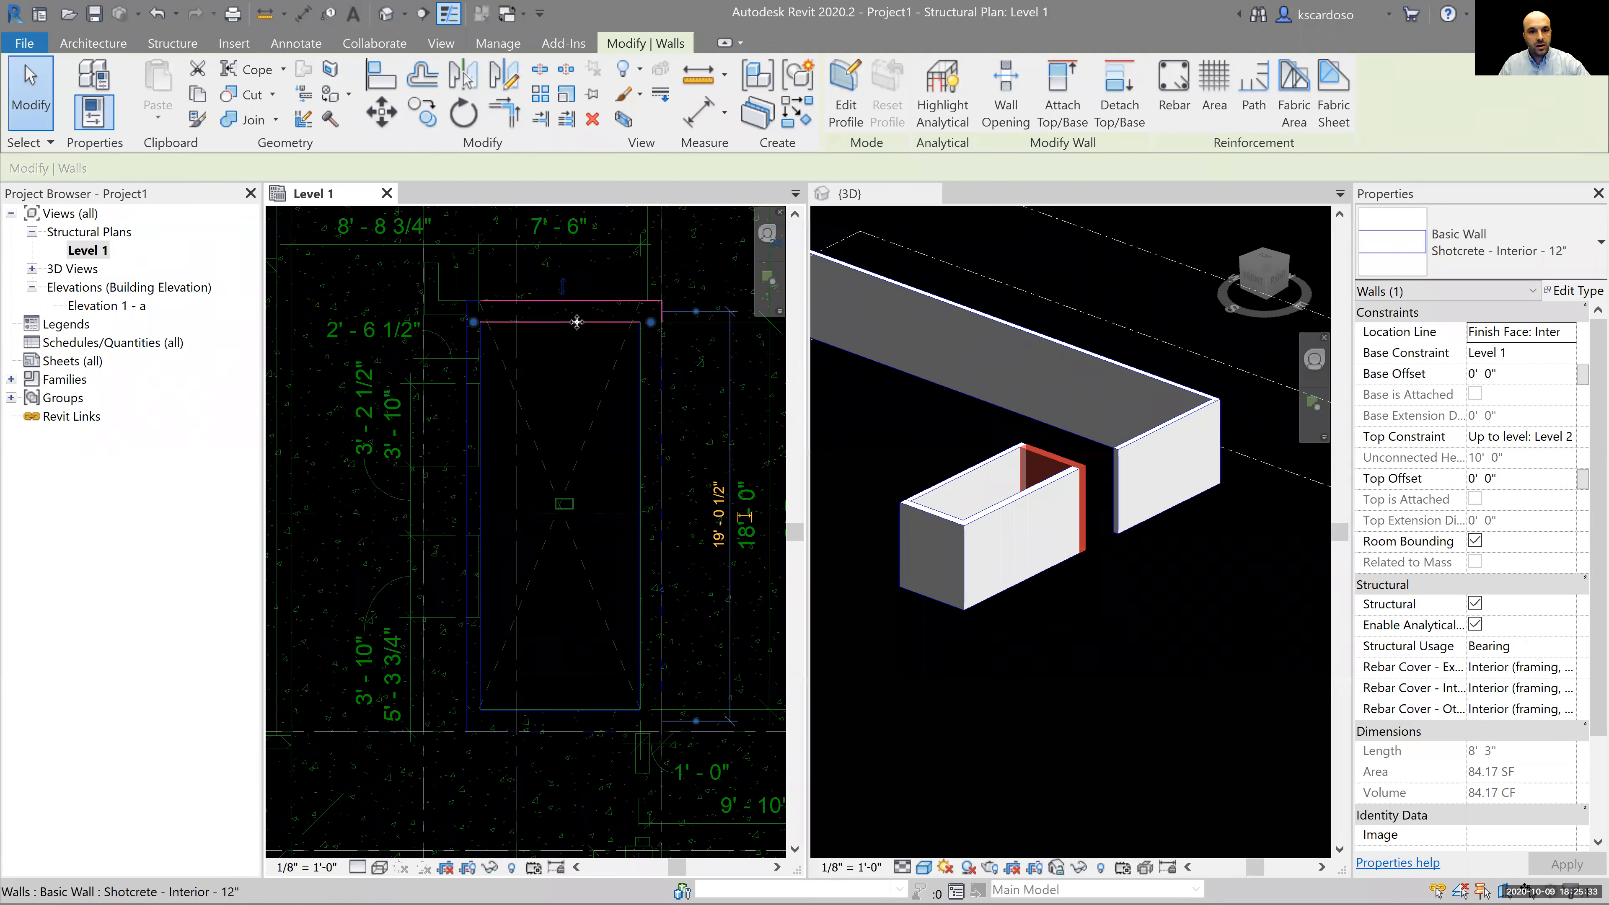
Select the whole chain of four shaft walls and set their location line to Finish Face: Interior
{"action": "key", "text": "Tab"}
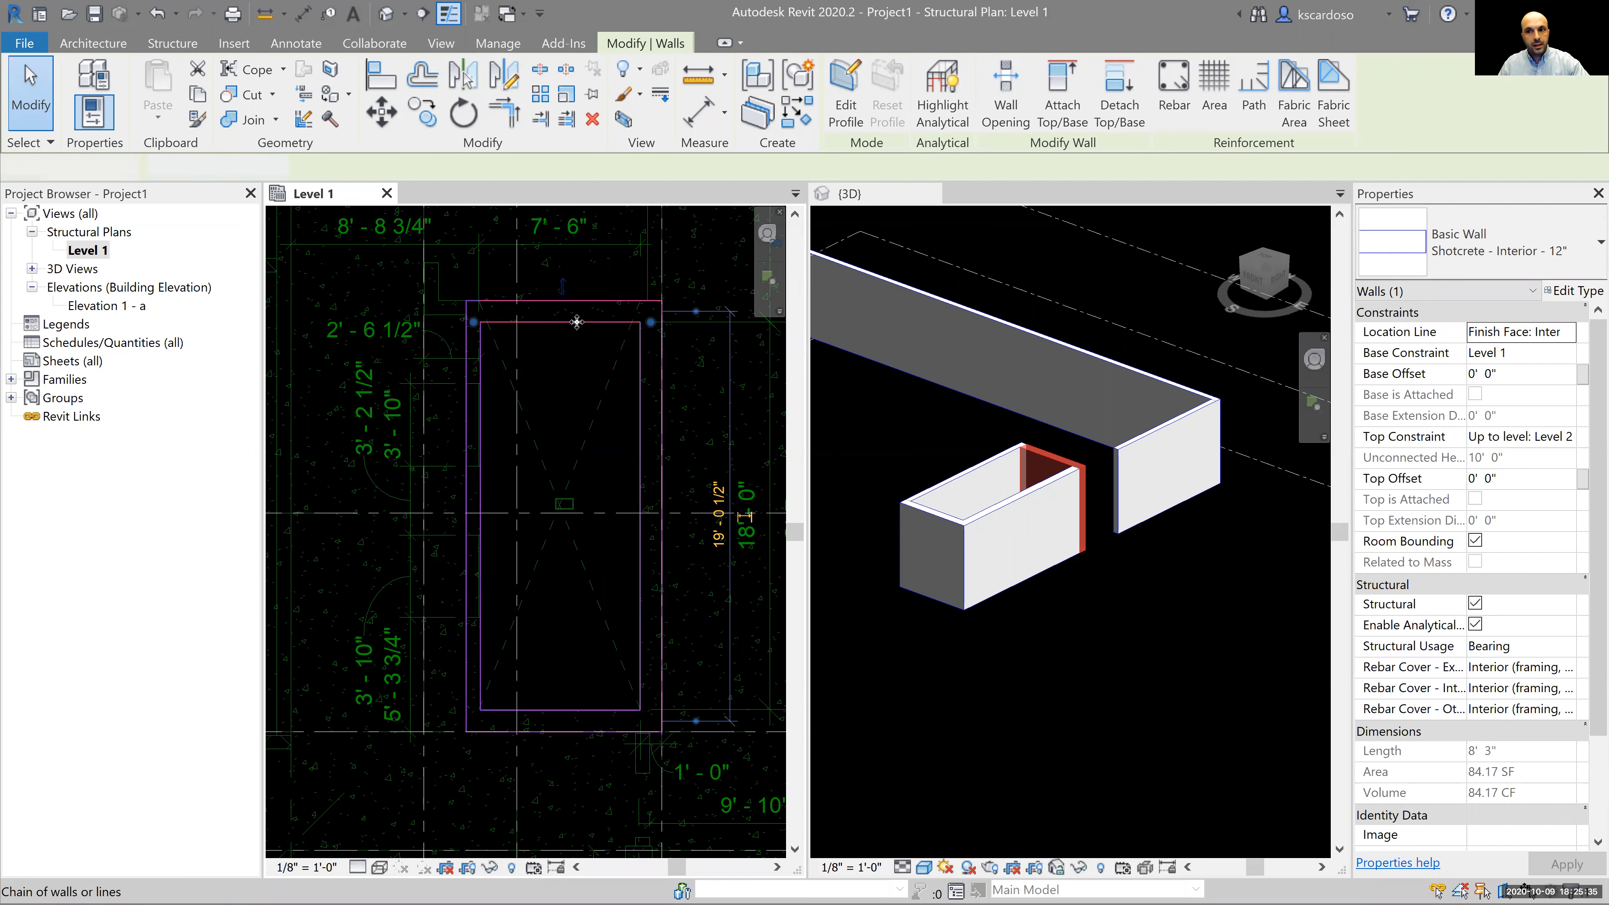
{"action": "left_click", "coordinate": [577, 322]}
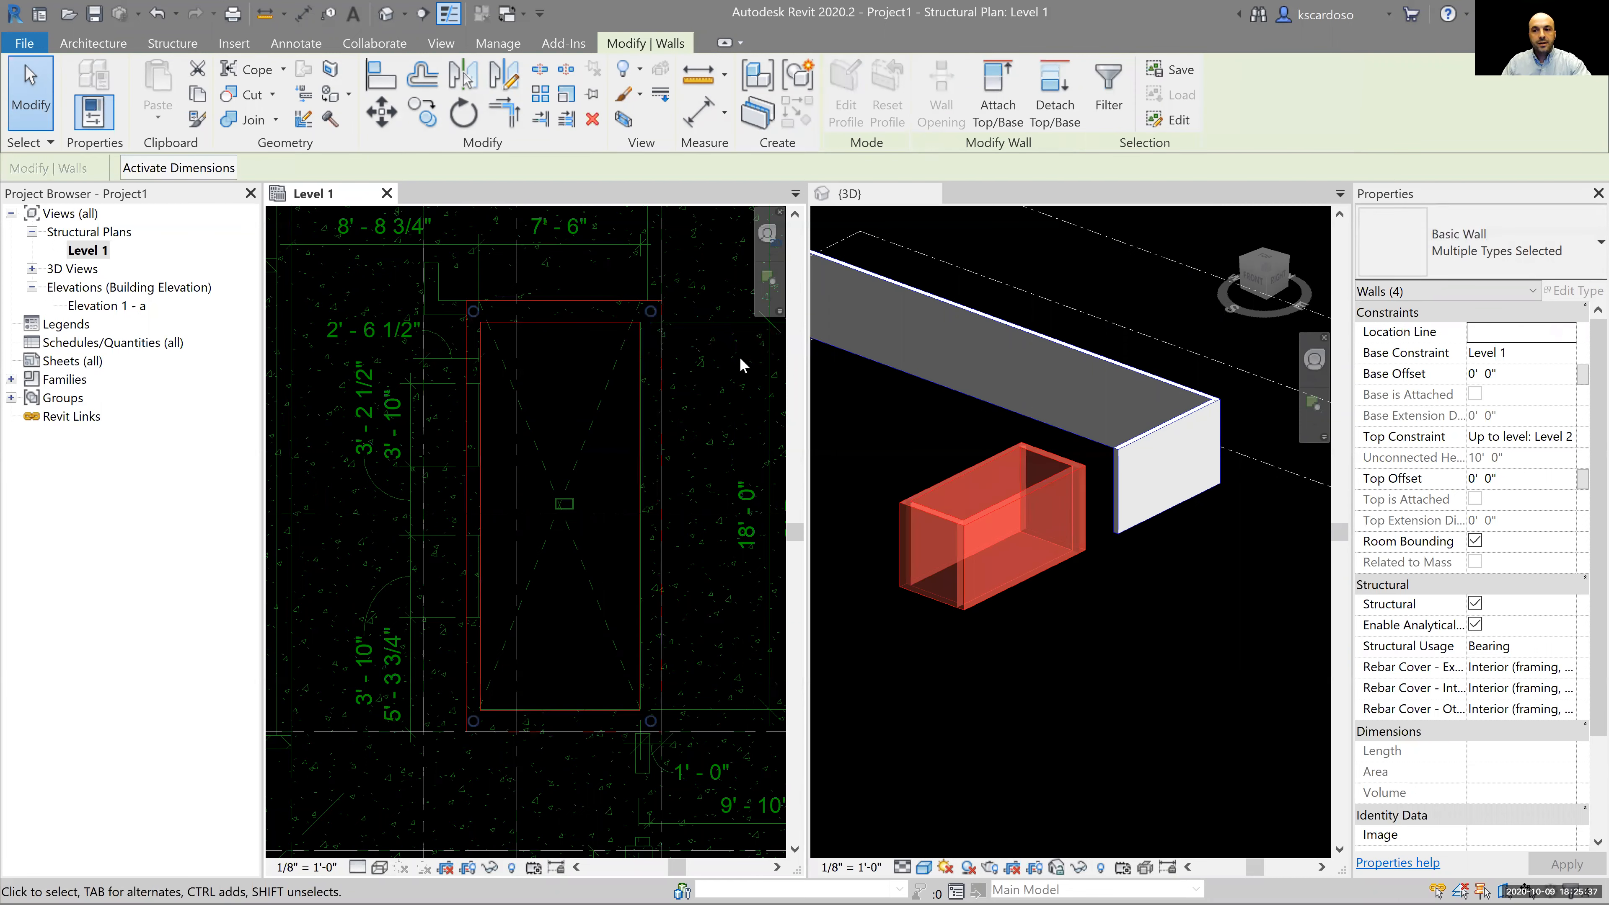
{"action": "left_click", "coordinate": [1567, 332]}
{"action": "left_click", "coordinate": [1553, 411]}
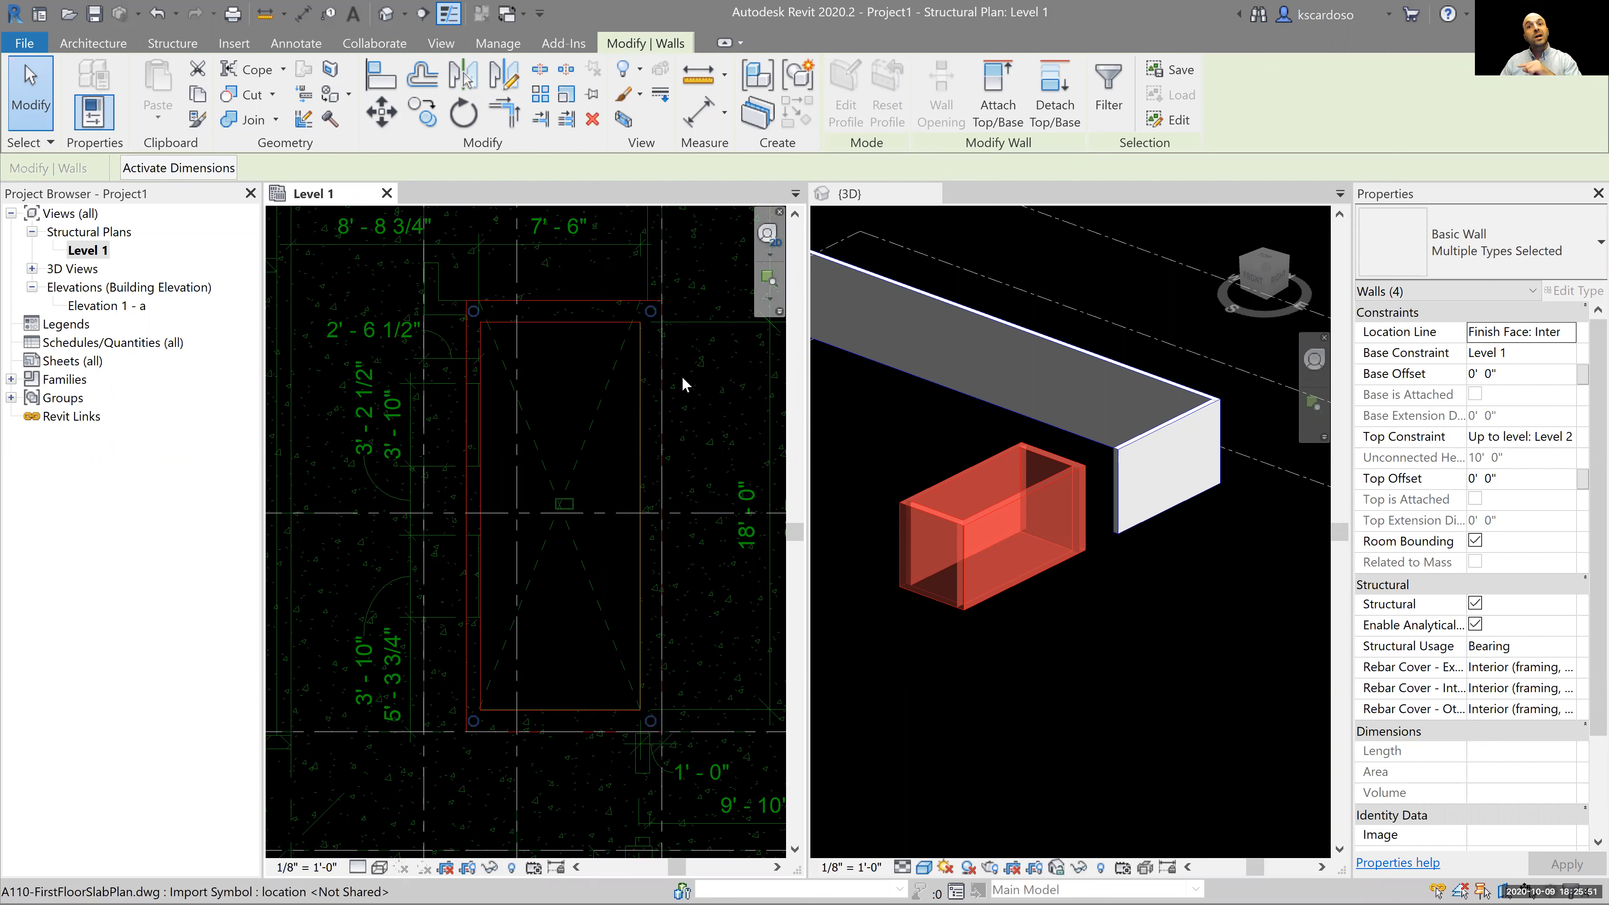
Copy the four shaft walls to the clipboard from the 3D view and clear the selection
{"action": "left_click", "coordinate": [1134, 698]}
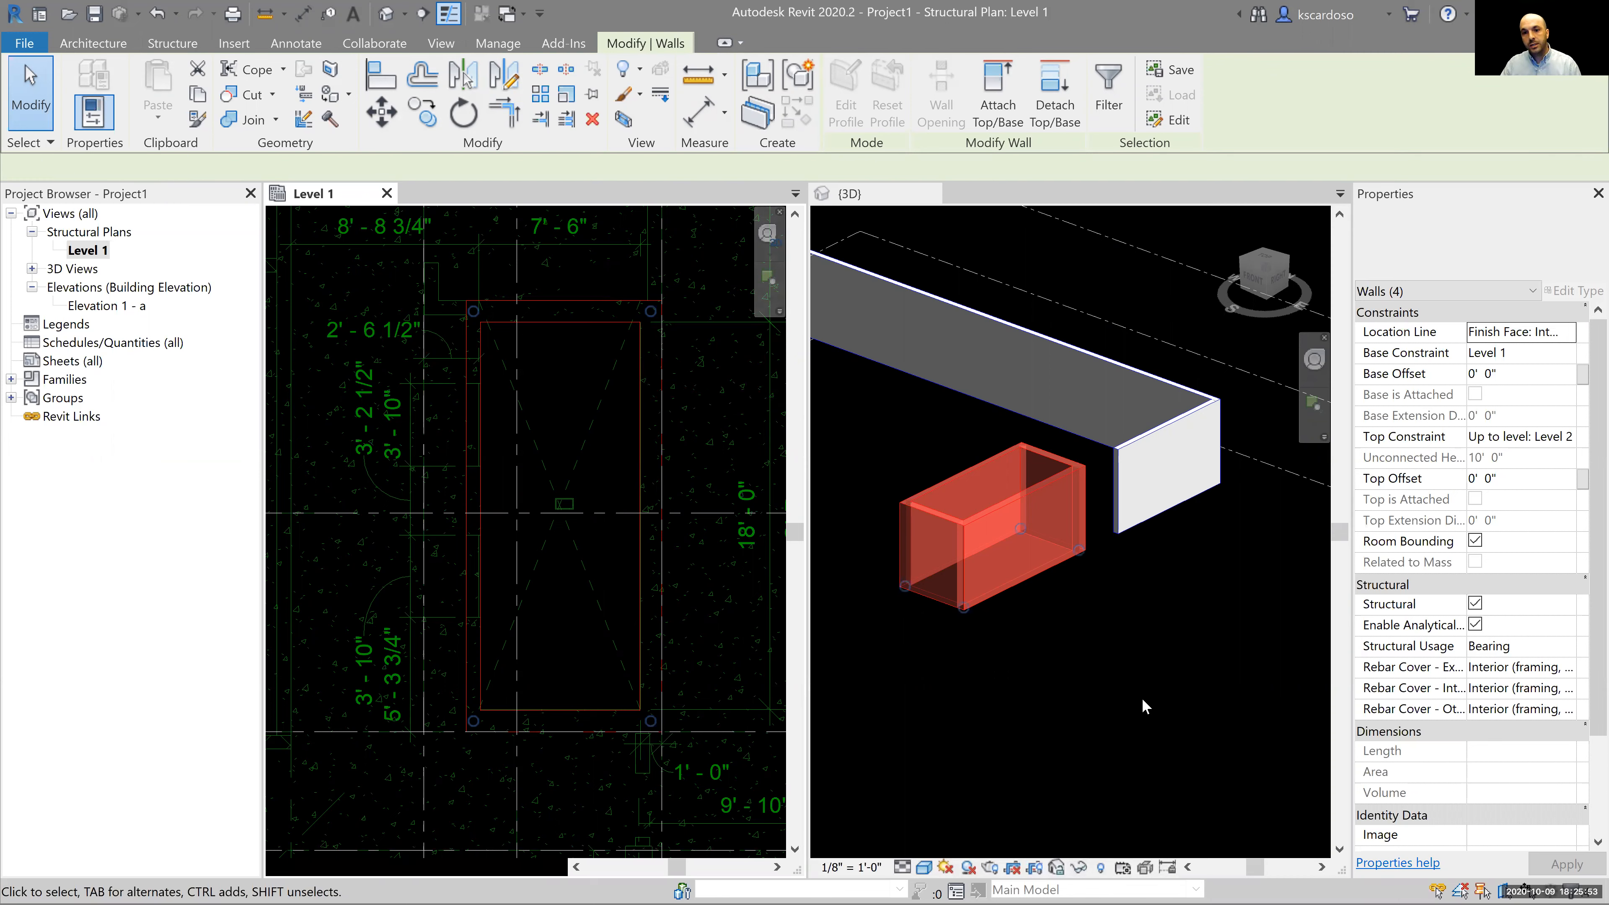
{"action": "mouse_move", "coordinate": [1067, 669]}
{"action": "middle_mouse_down"}
{"action": "mouse_move", "coordinate": [1149, 701]}
{"action": "mouse_move", "coordinate": [1047, 678]}
{"action": "middle_mouse_up"}
{"action": "scroll", "coordinate": [1080, 659], "scroll_direction": "up", "scroll_amount": 4}
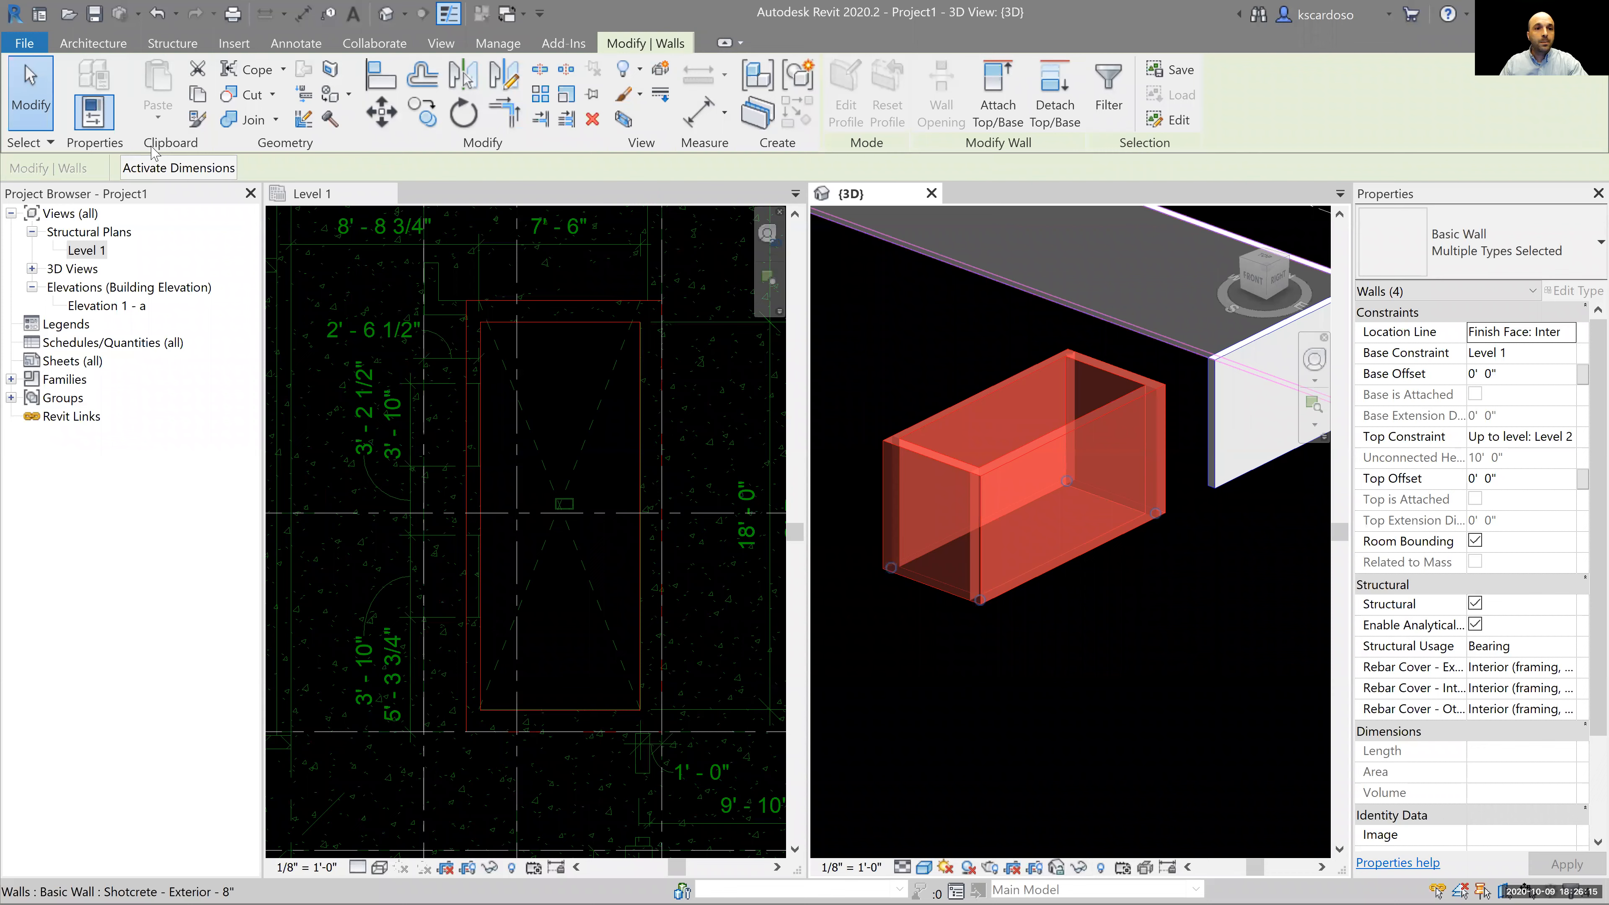
{"action": "left_click", "coordinate": [196, 96]}
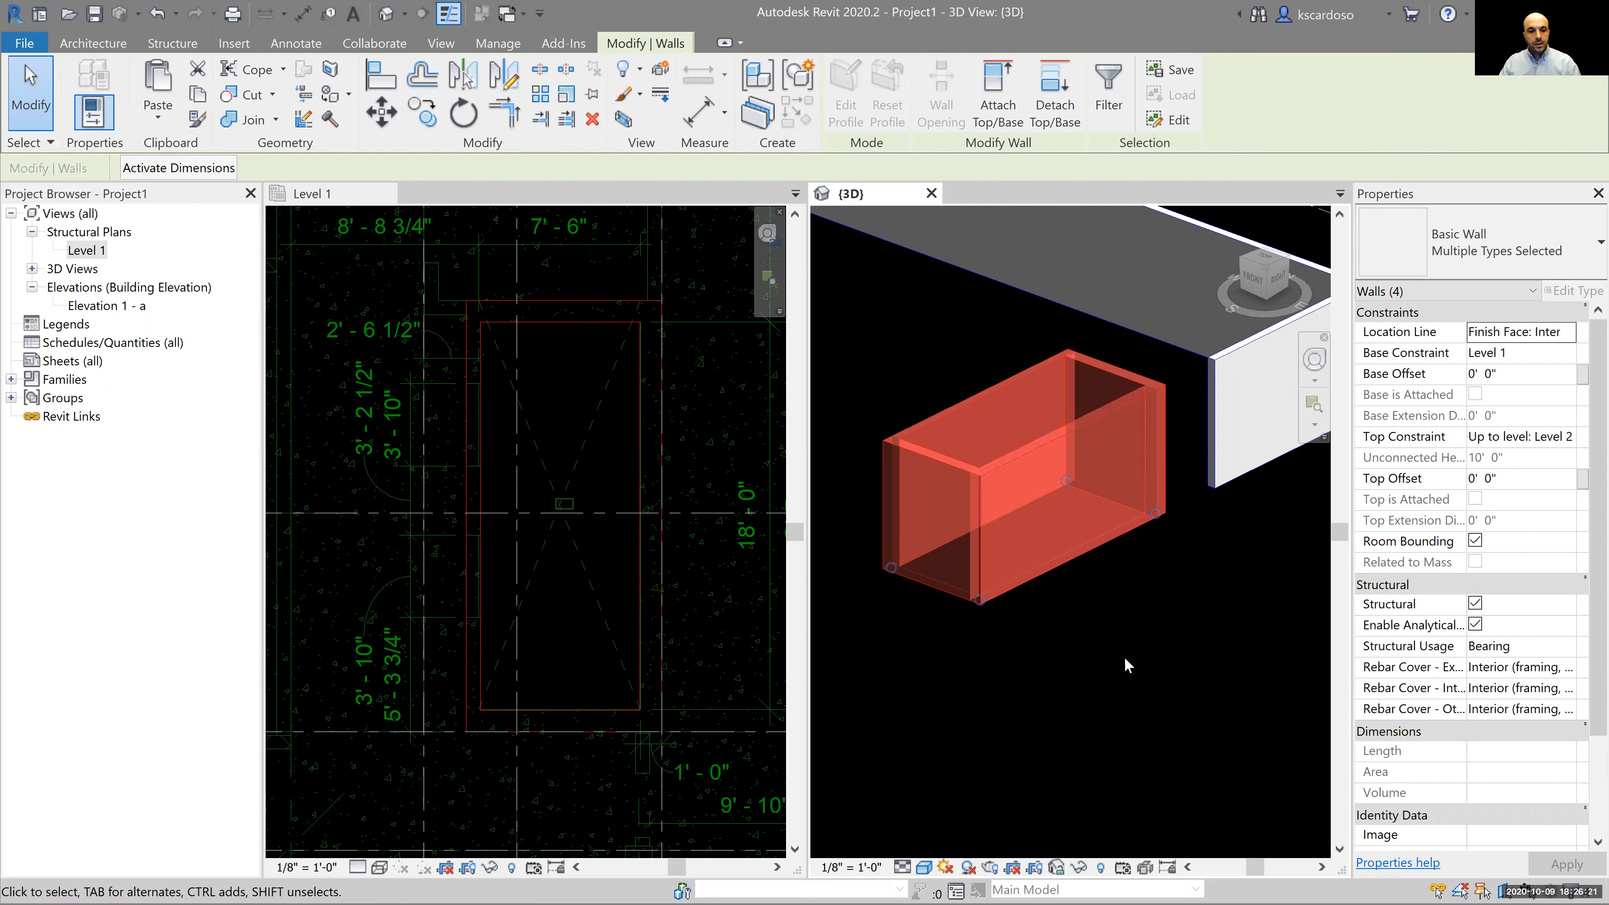
{"action": "key", "text": "Escape"}
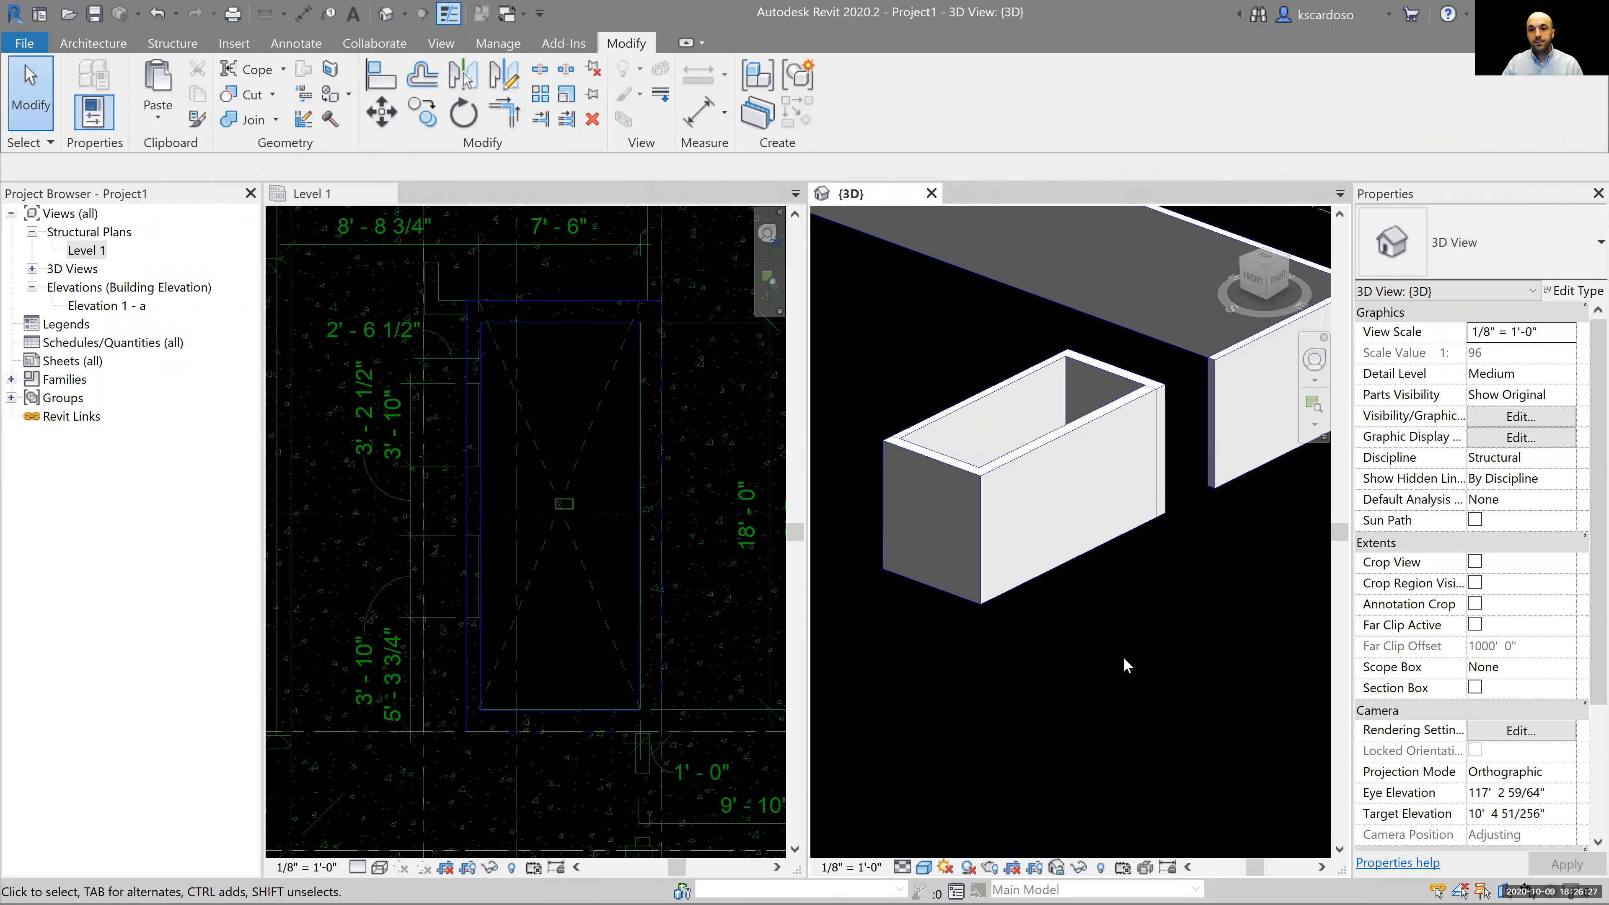
Select the four shaft walls as a chain and set their base offset to -5' and top constraint to Level 1
{"action": "key", "text": "Tab"}
{"action": "left_click", "coordinate": [1087, 530]}
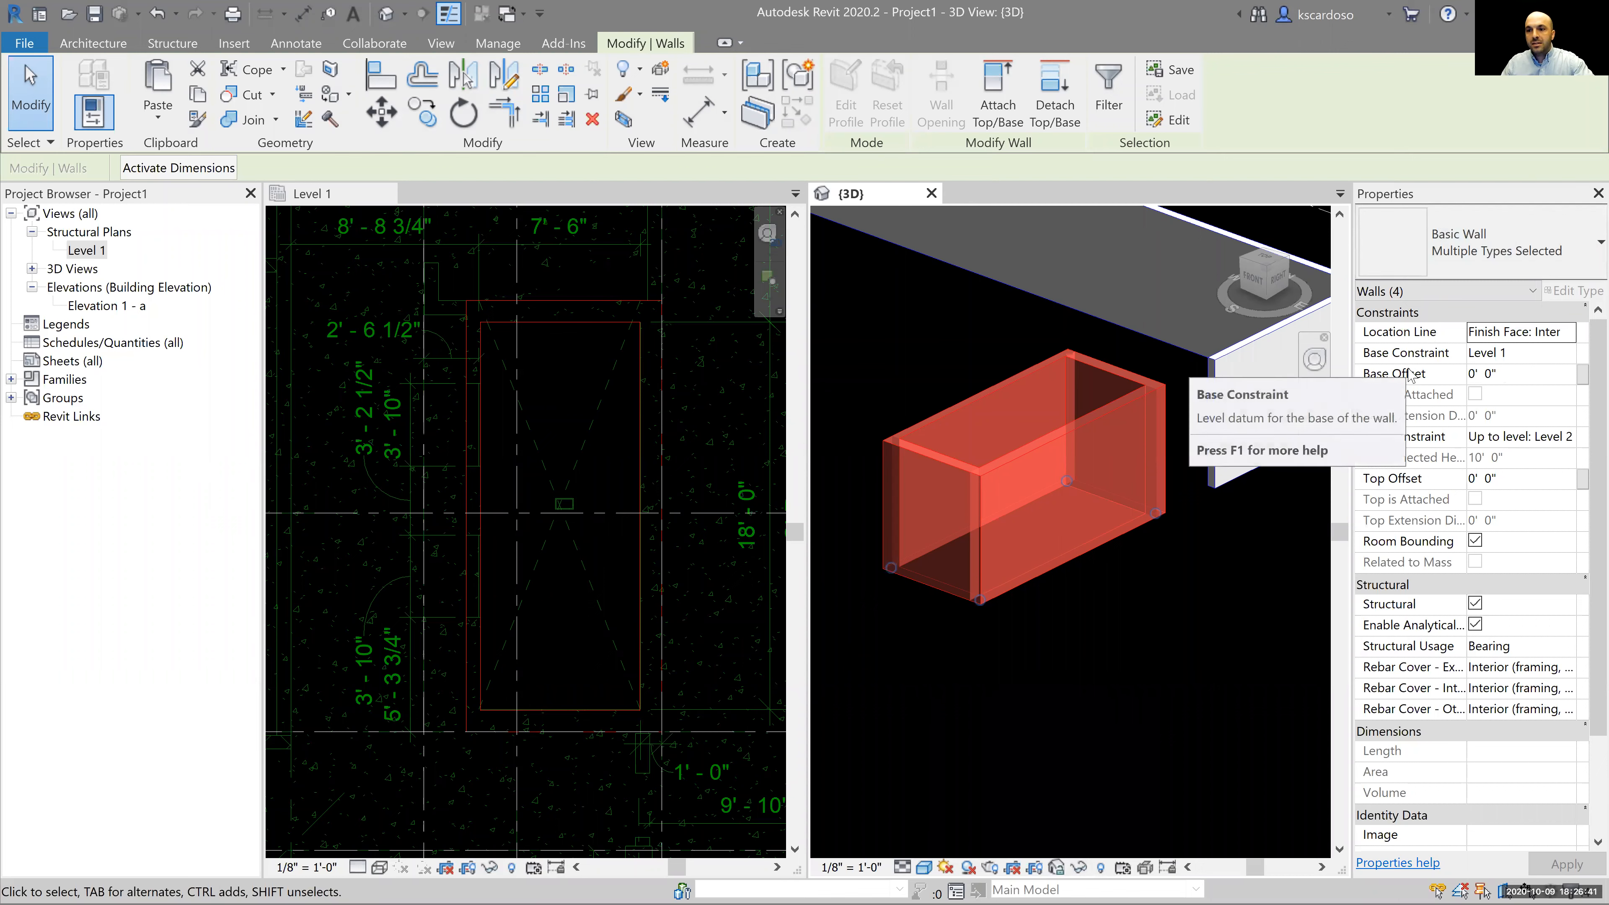
{"action": "left_click", "coordinate": [1537, 376]}
{"action": "type", "text": "-5"}
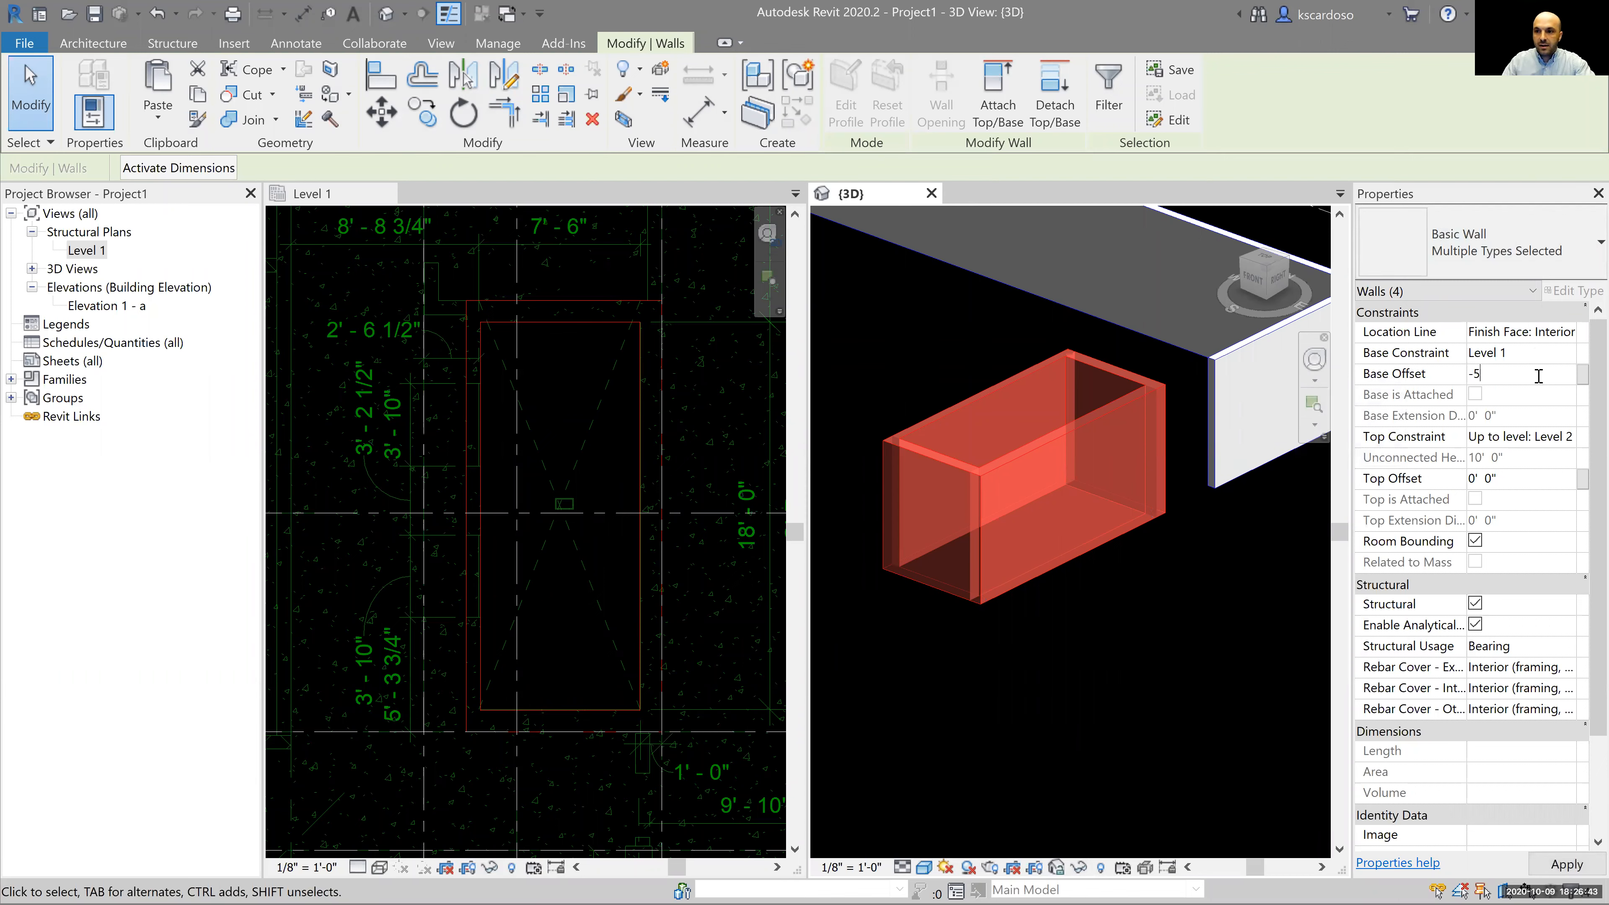
{"action": "key", "text": "Return"}
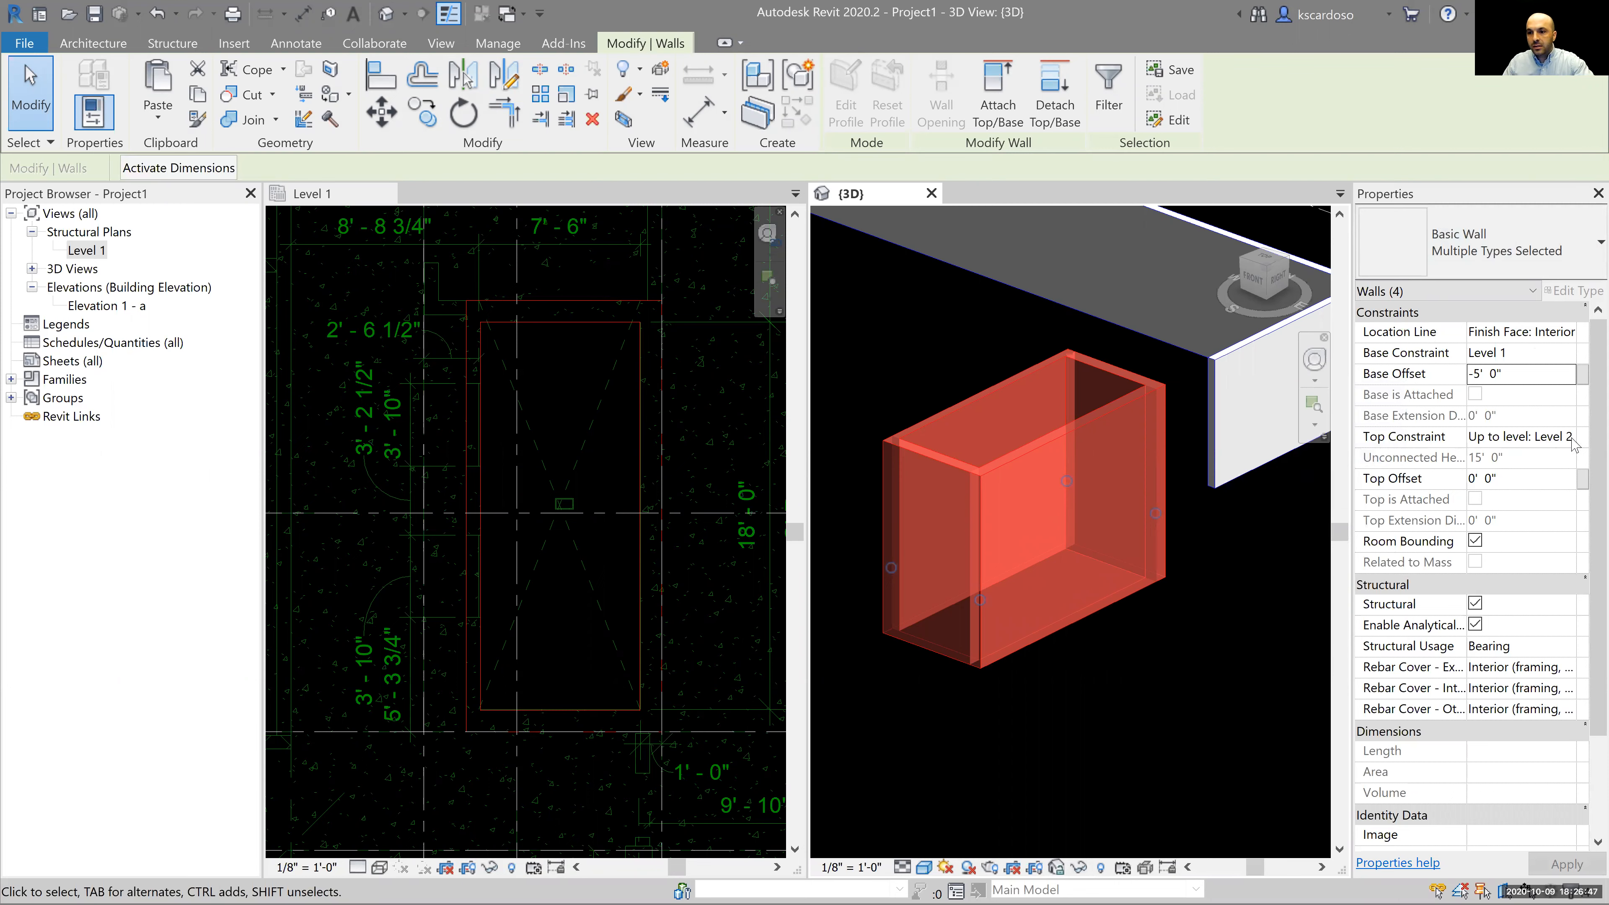
{"action": "left_click", "coordinate": [1521, 437]}
{"action": "left_click", "coordinate": [1514, 479]}
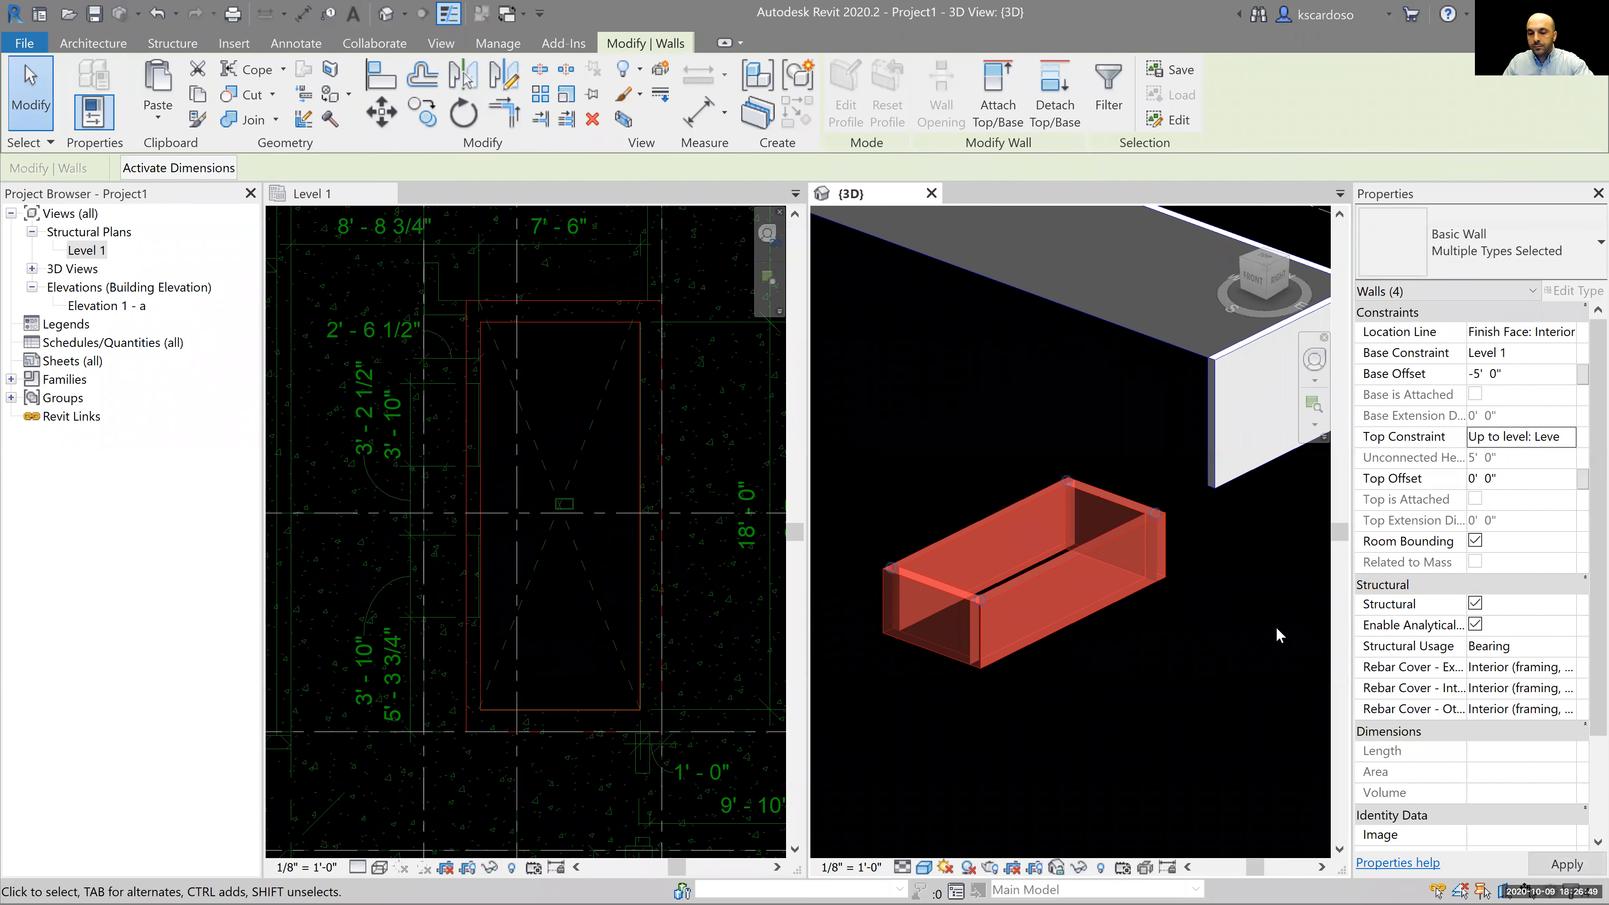
{"action": "middle_click_drag", "start_coordinate": [1288, 640], "coordinate": [1011, 564], "text": "shift"}
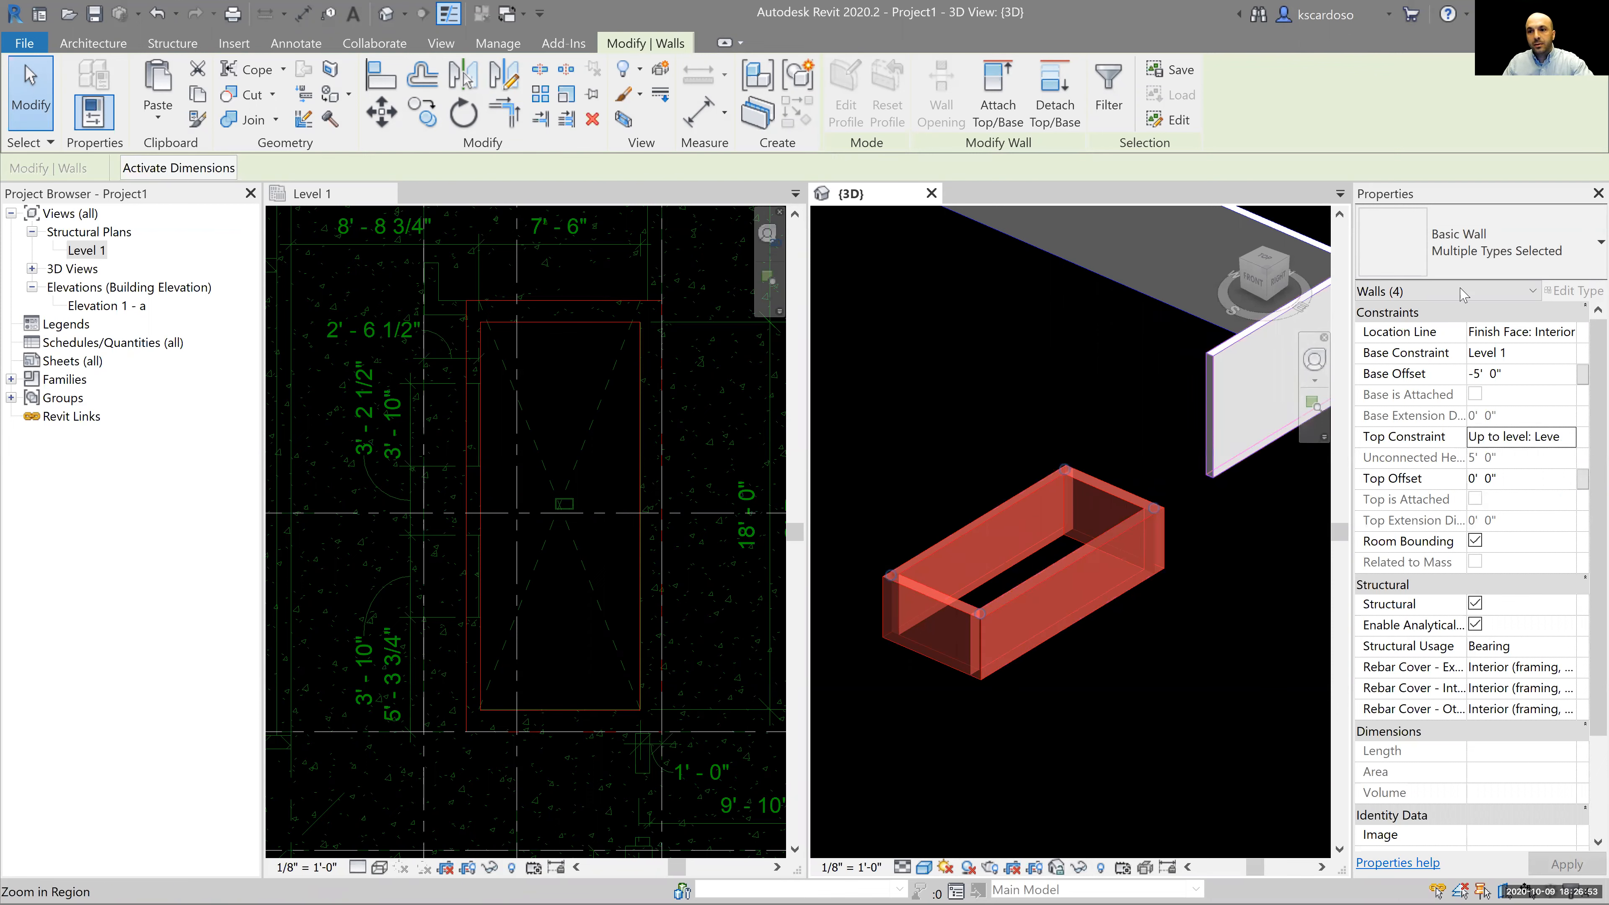
Change all four lowered shaft walls to the Shotcrete - Interior - 12" type
{"action": "left_click", "coordinate": [1497, 257]}
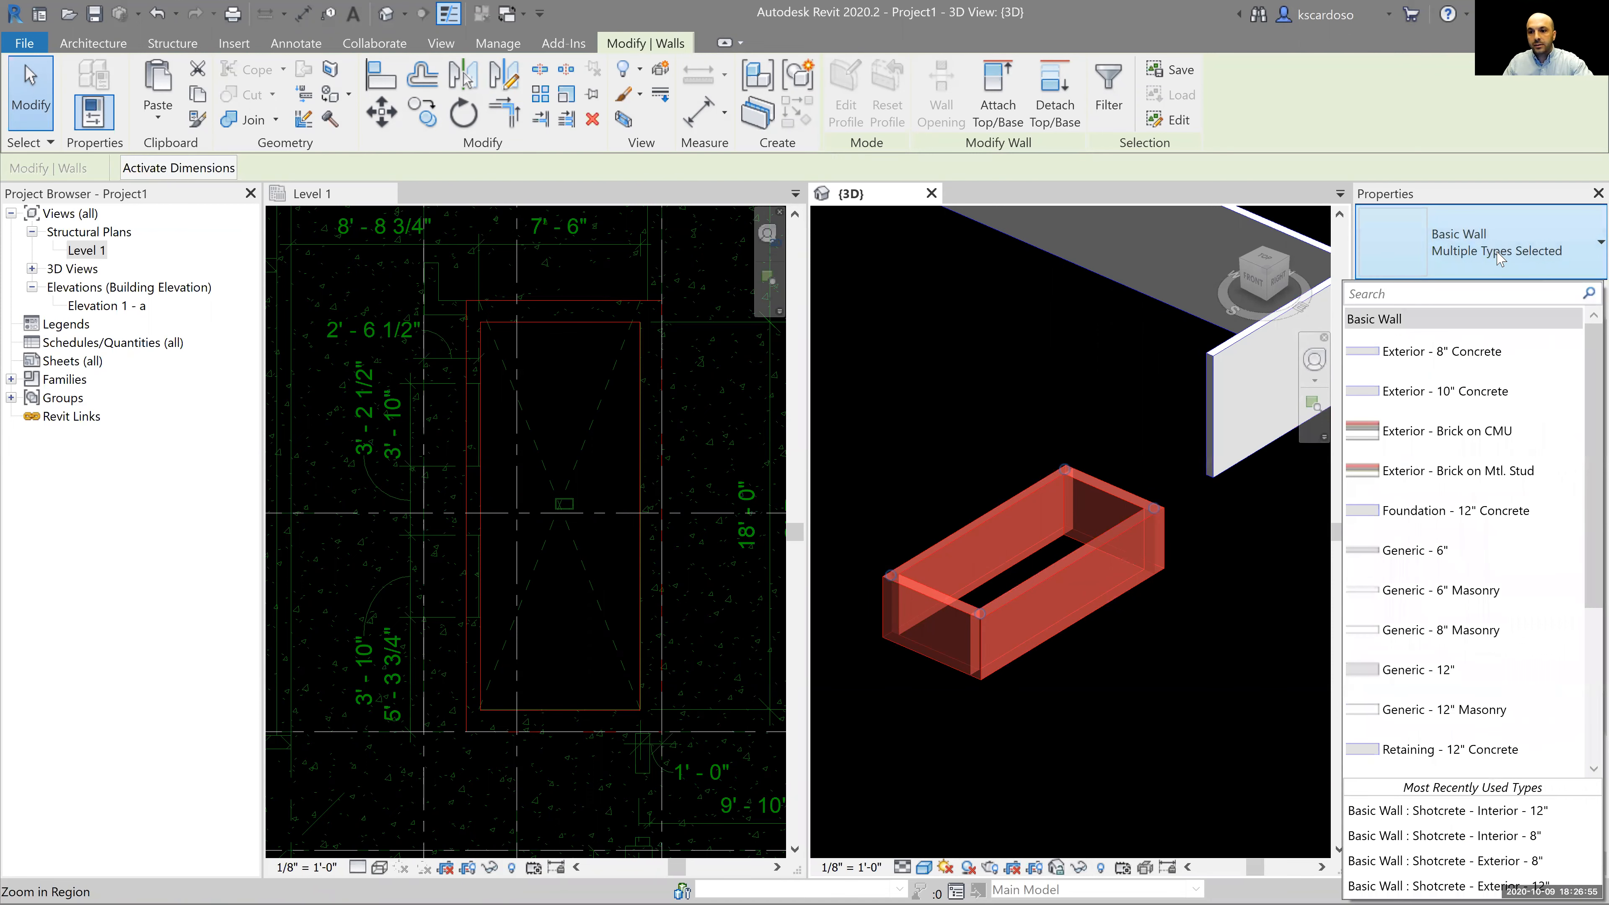
{"action": "scroll", "coordinate": [1586, 659], "scroll_direction": "down", "scroll_amount": 1}
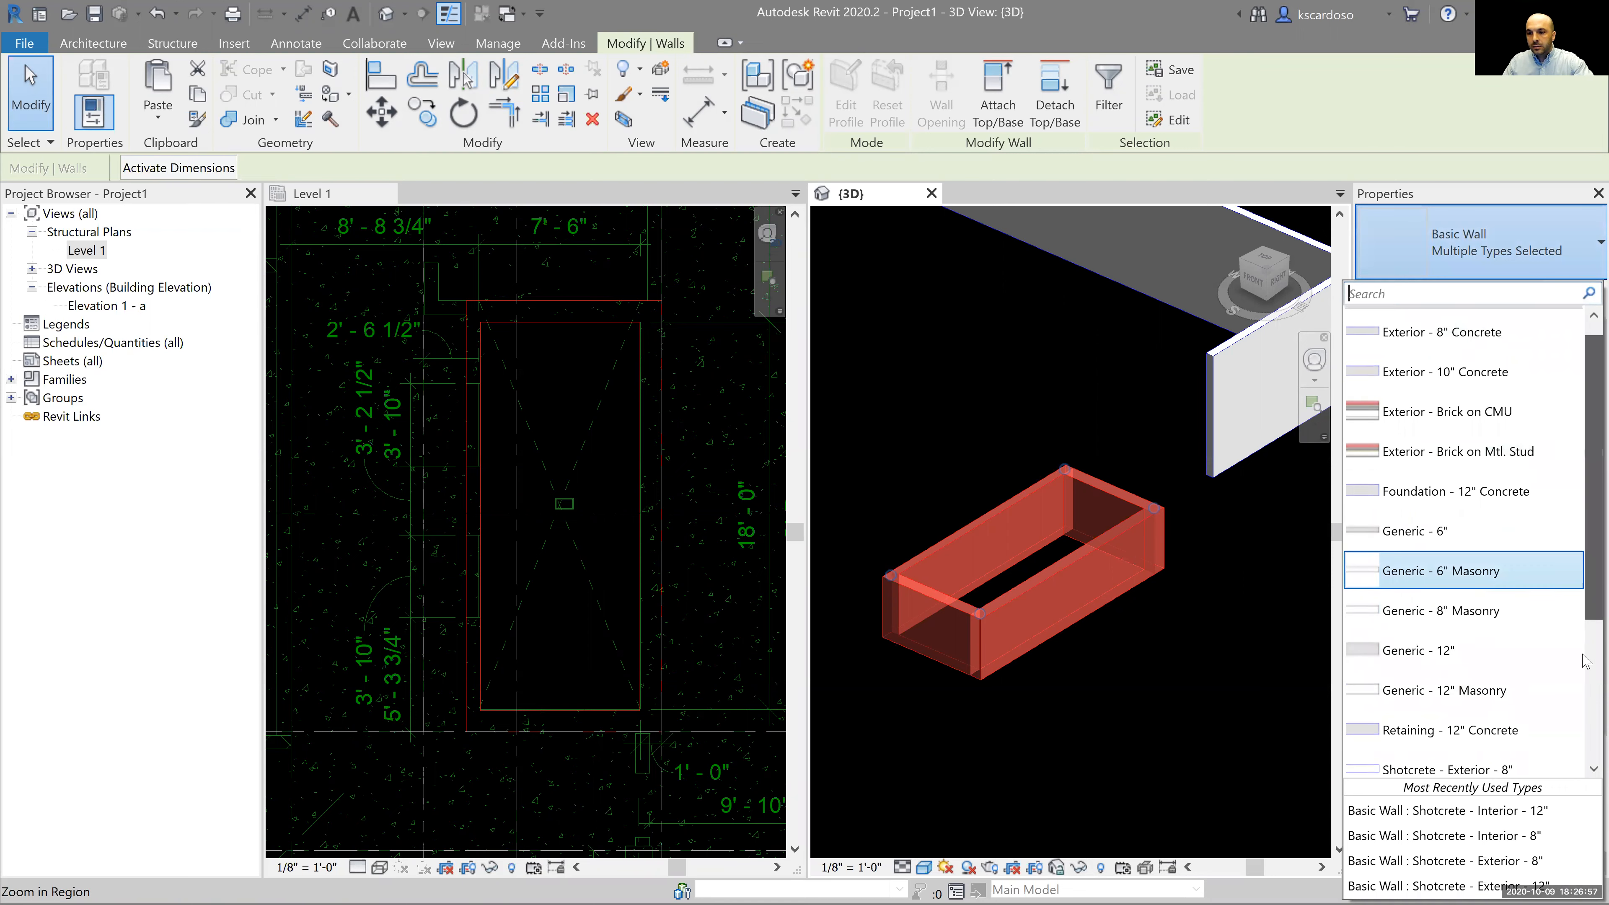
{"action": "scroll", "coordinate": [1586, 659], "scroll_direction": "down", "scroll_amount": 6}
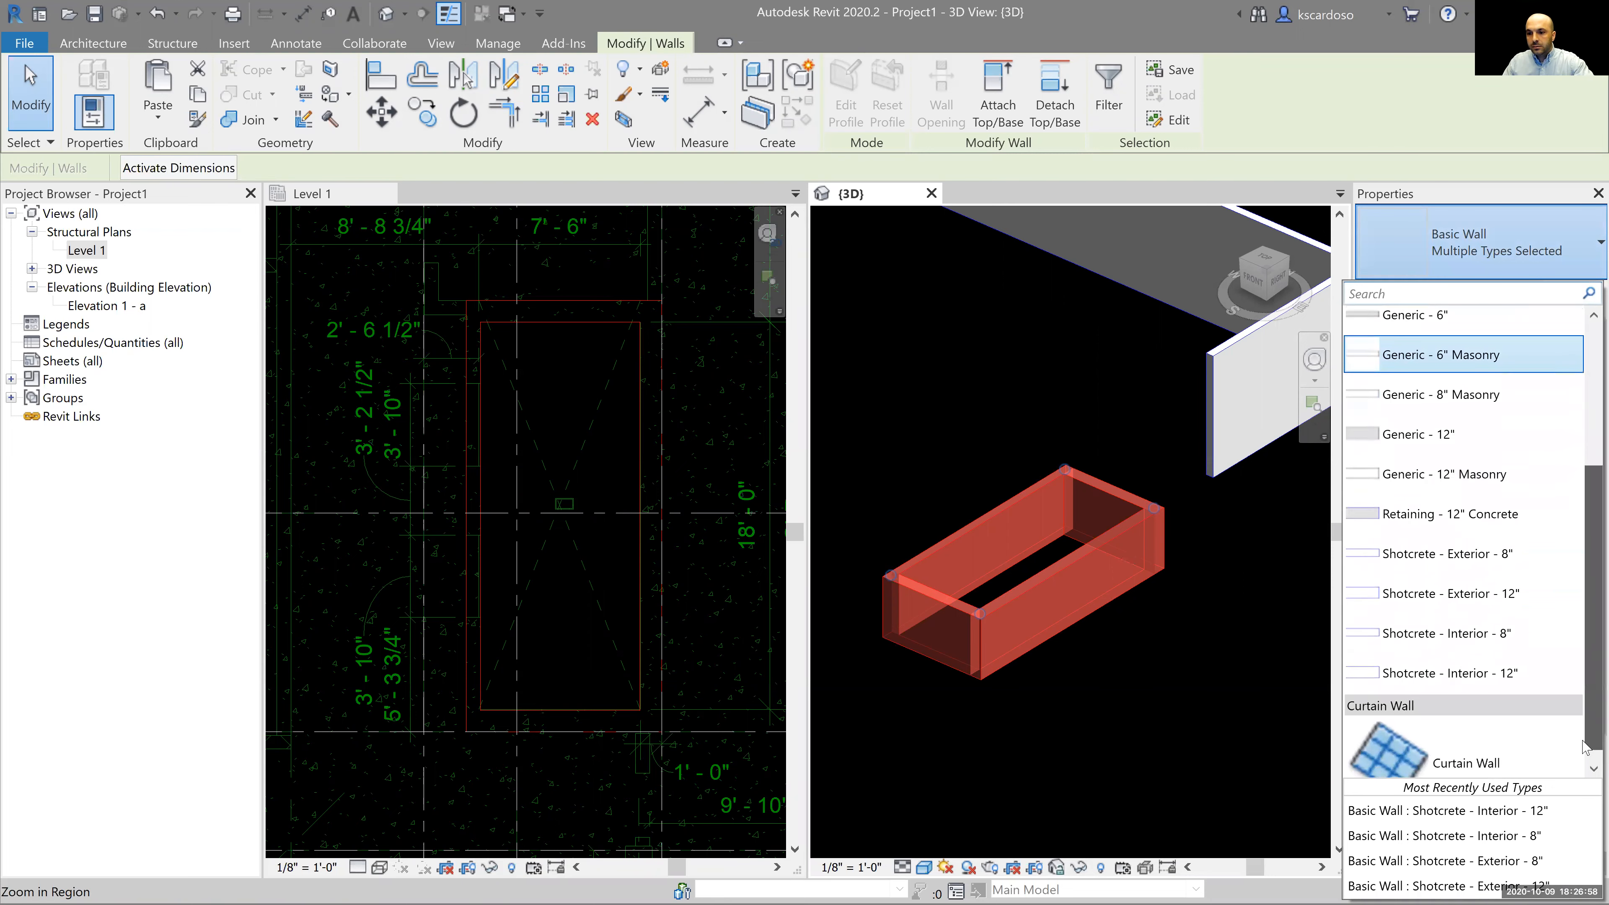
{"action": "left_click", "coordinate": [1471, 659]}
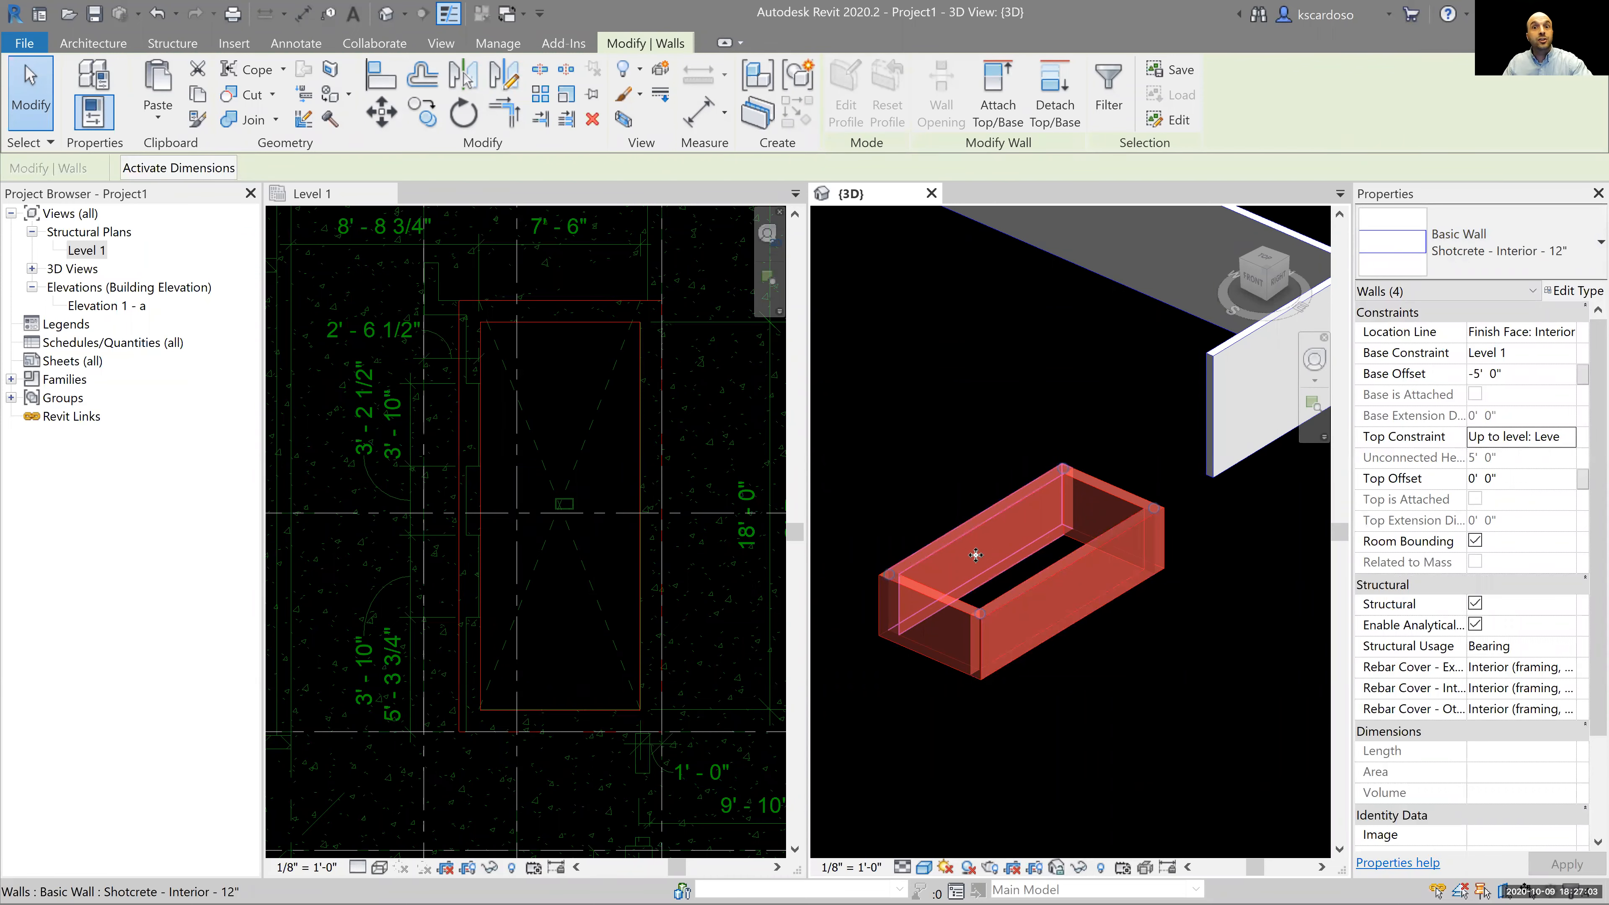
Duplicate the wall type as Cast in Place - Elevator Pit - 12", apply it to the four pit walls, and clear the selection
{"action": "left_click", "coordinate": [1577, 292]}
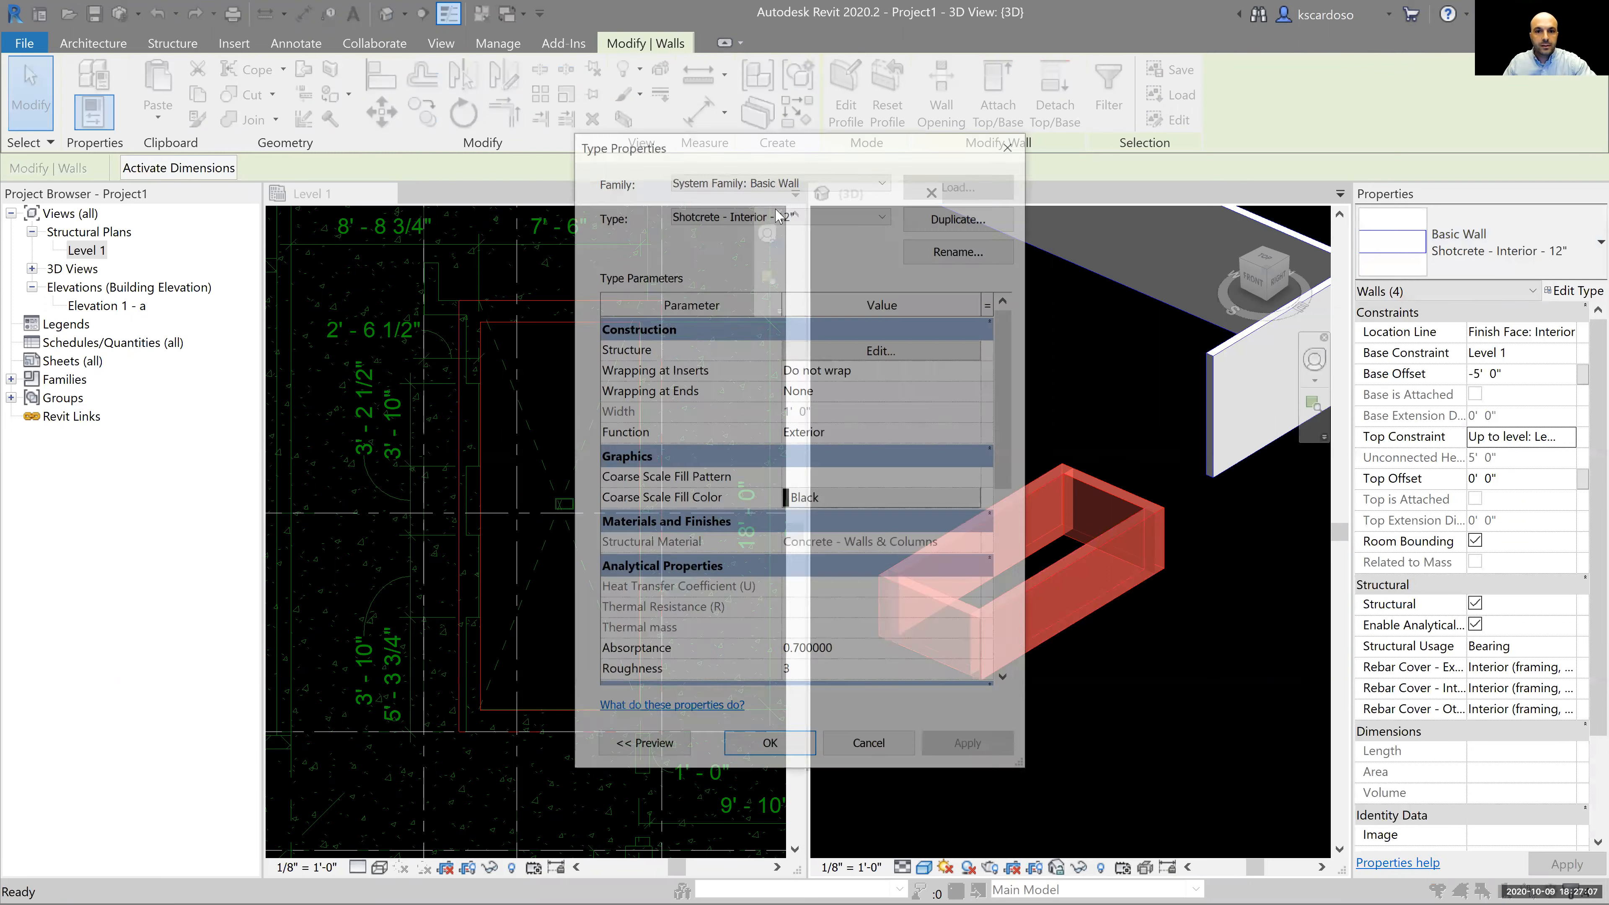
{"action": "left_click", "coordinate": [779, 217]}
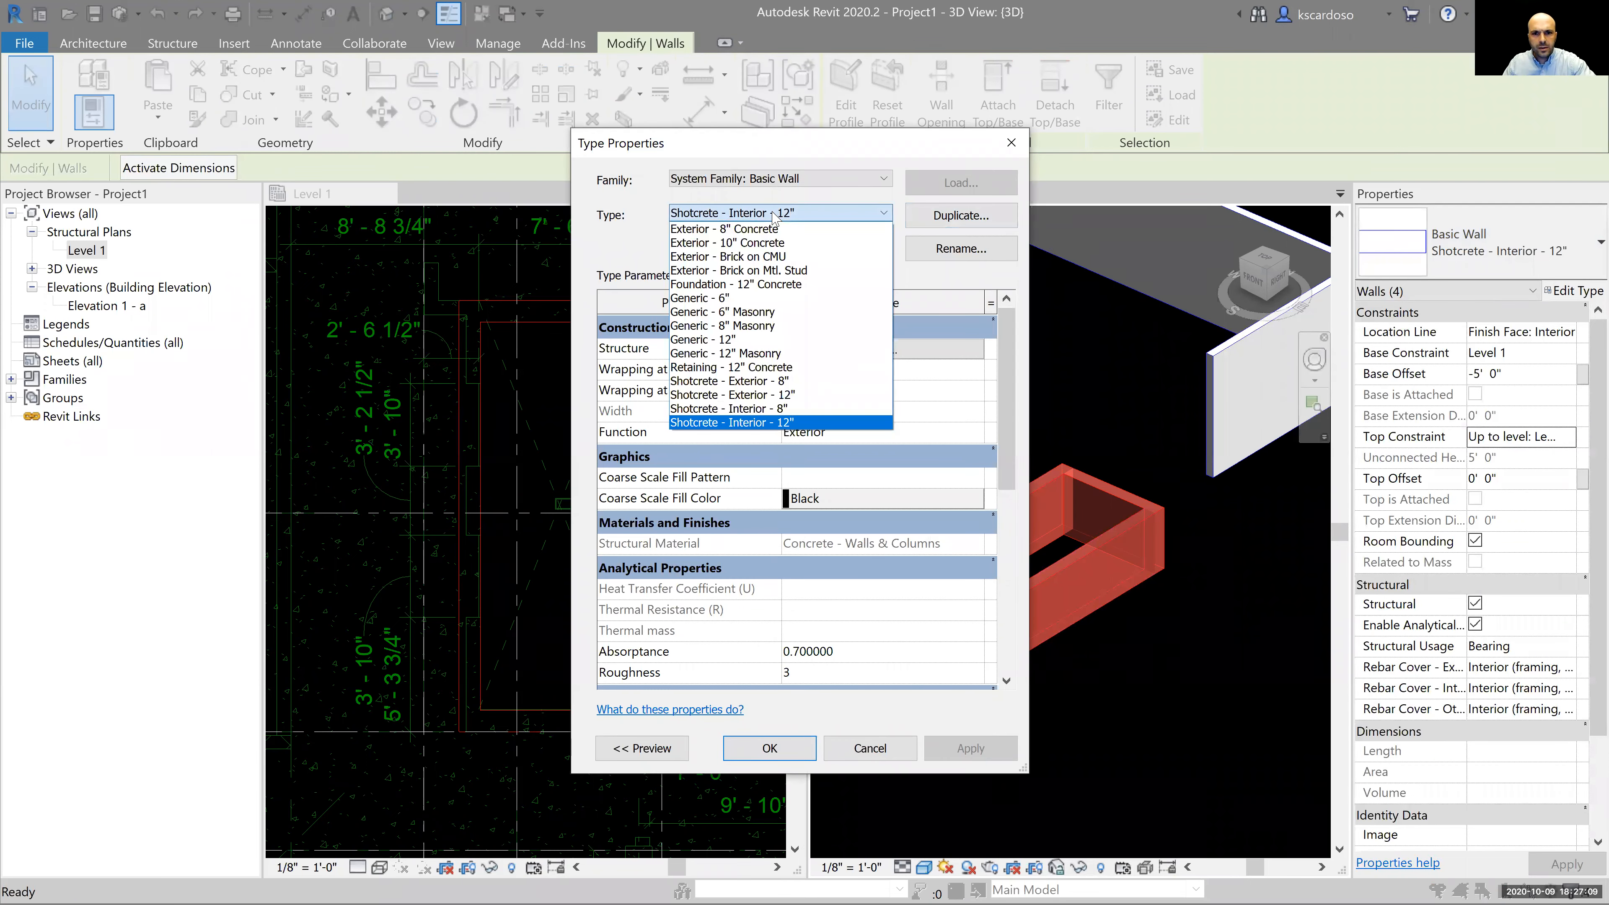
{"action": "left_click", "coordinate": [961, 215]}
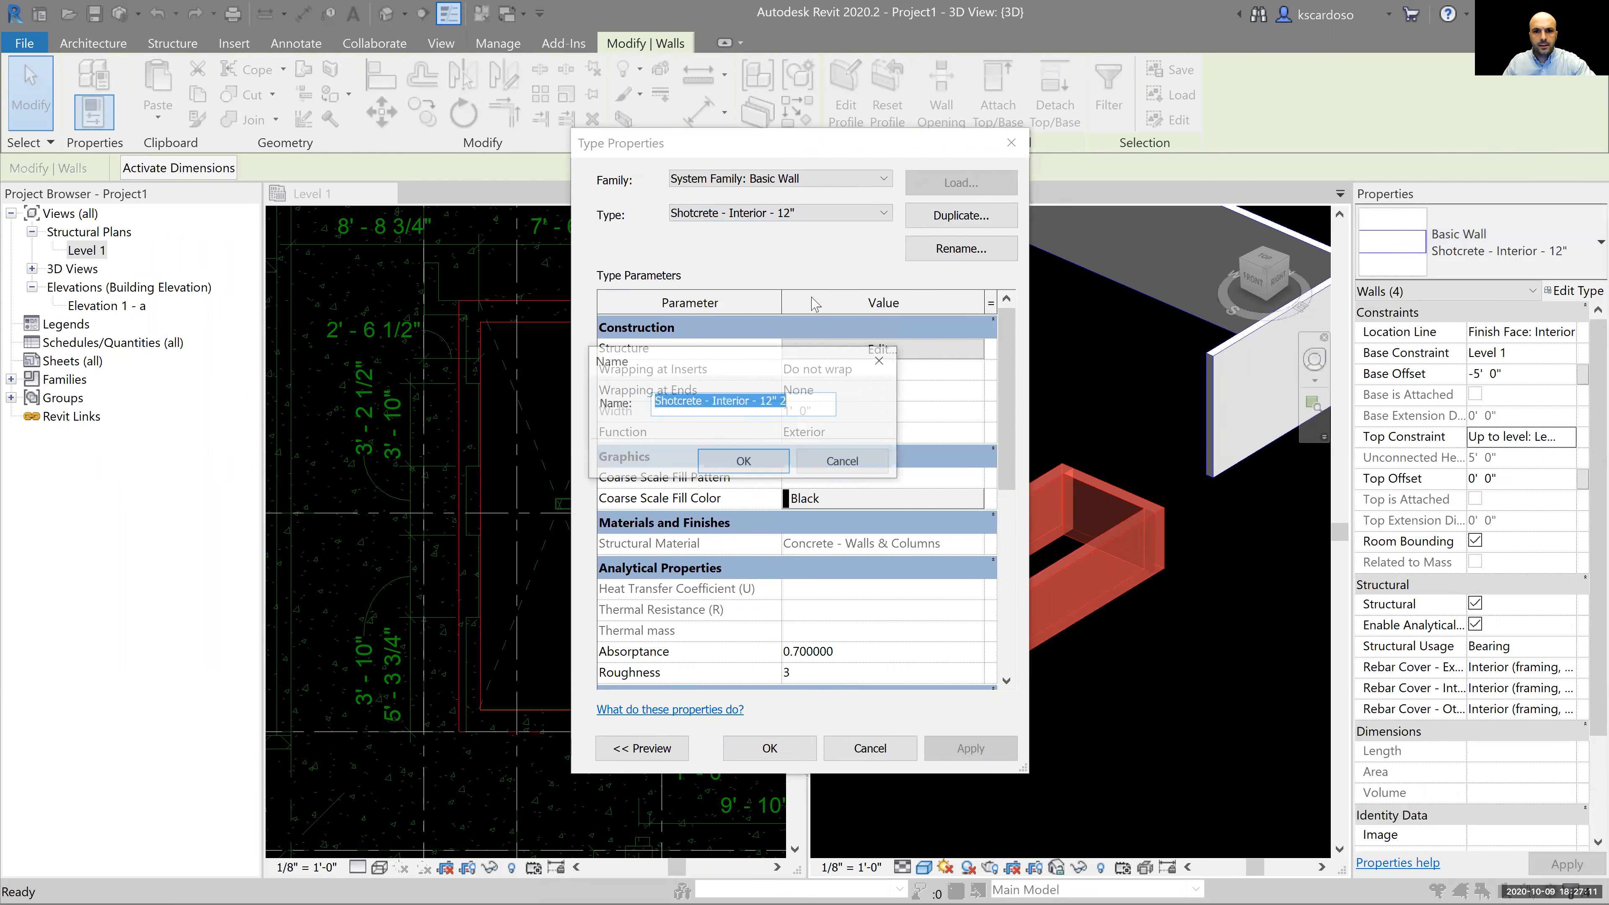
{"action": "left_click_drag", "start_coordinate": [749, 398], "coordinate": [644, 404]}
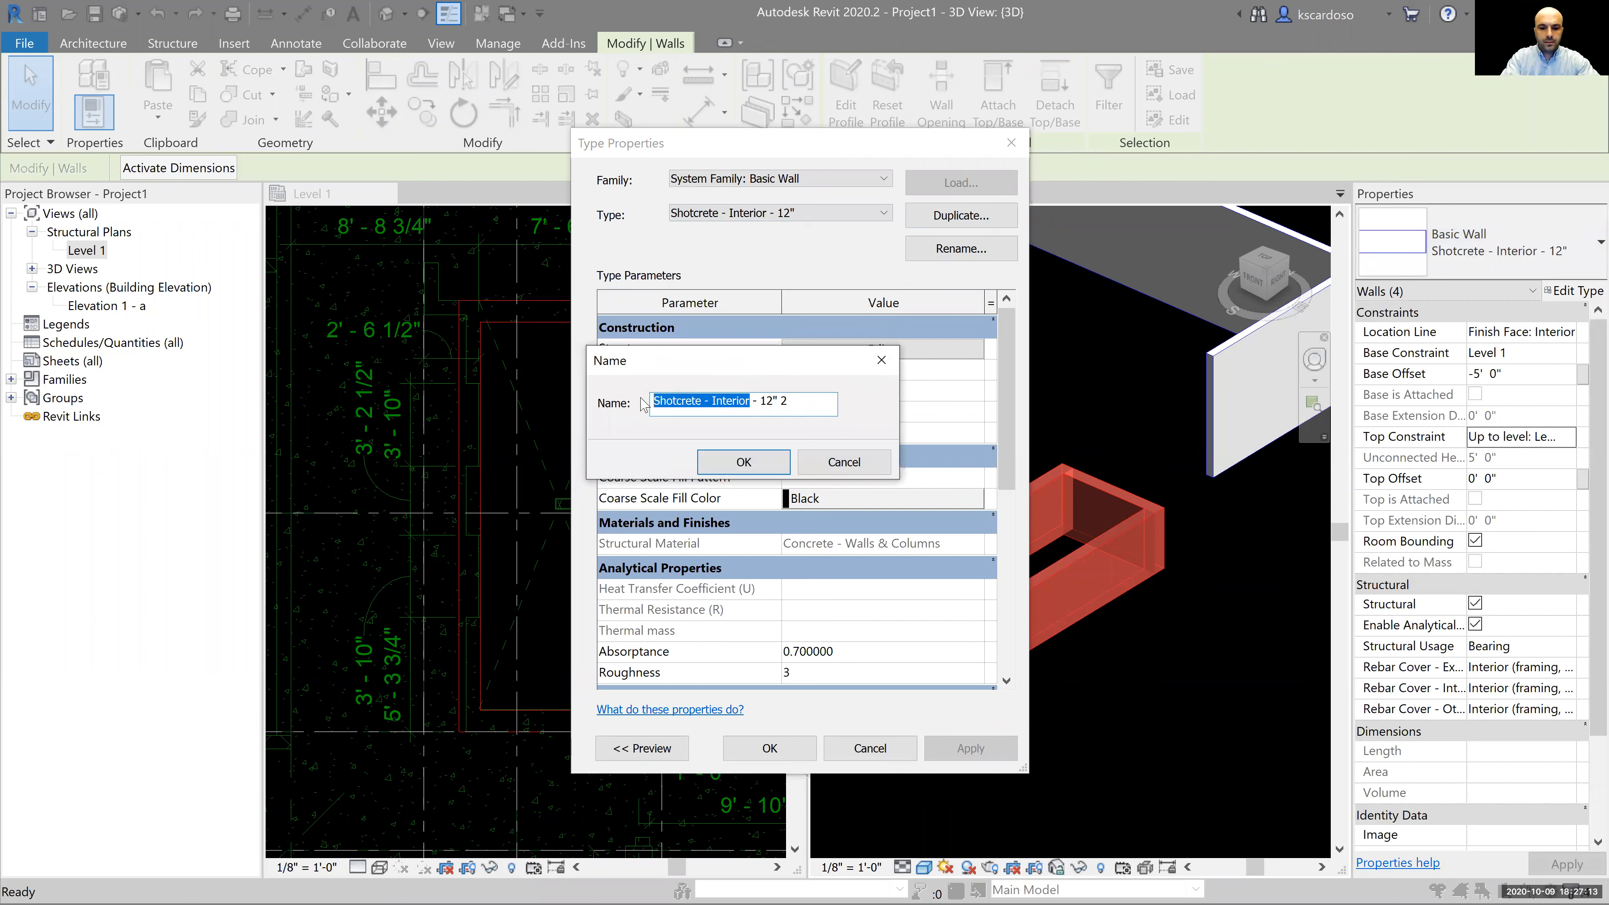
{"action": "type", "text": "E"}
{"action": "key", "text": "BackSpace"}
{"action": "type", "text": "Cast in Plac"}
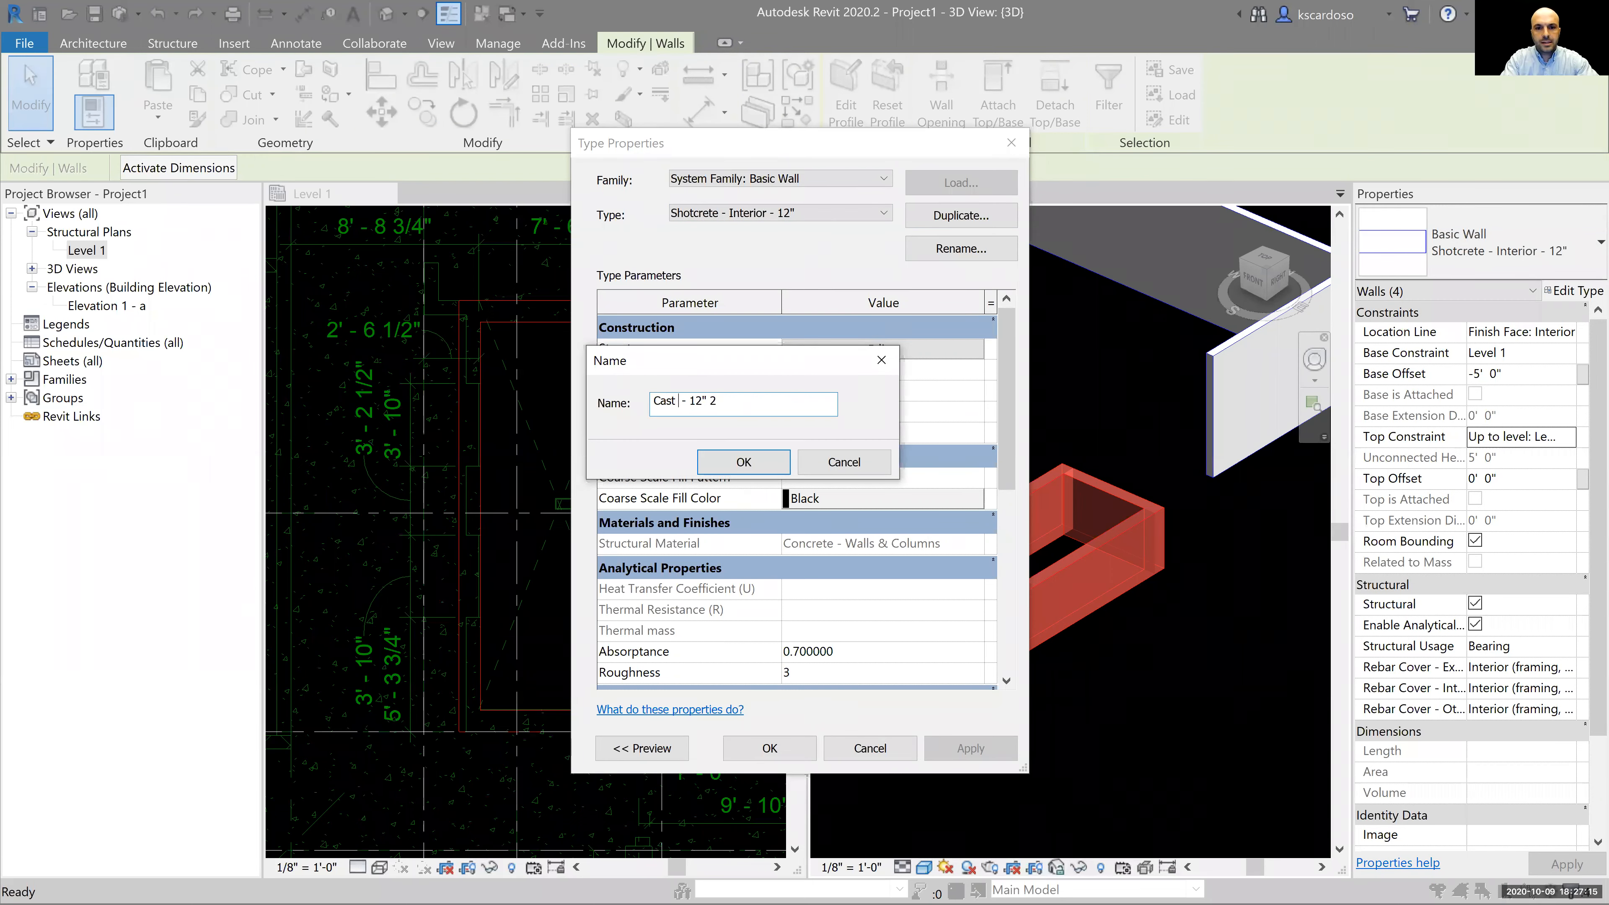
{"action": "type", "text": "e - ele"}
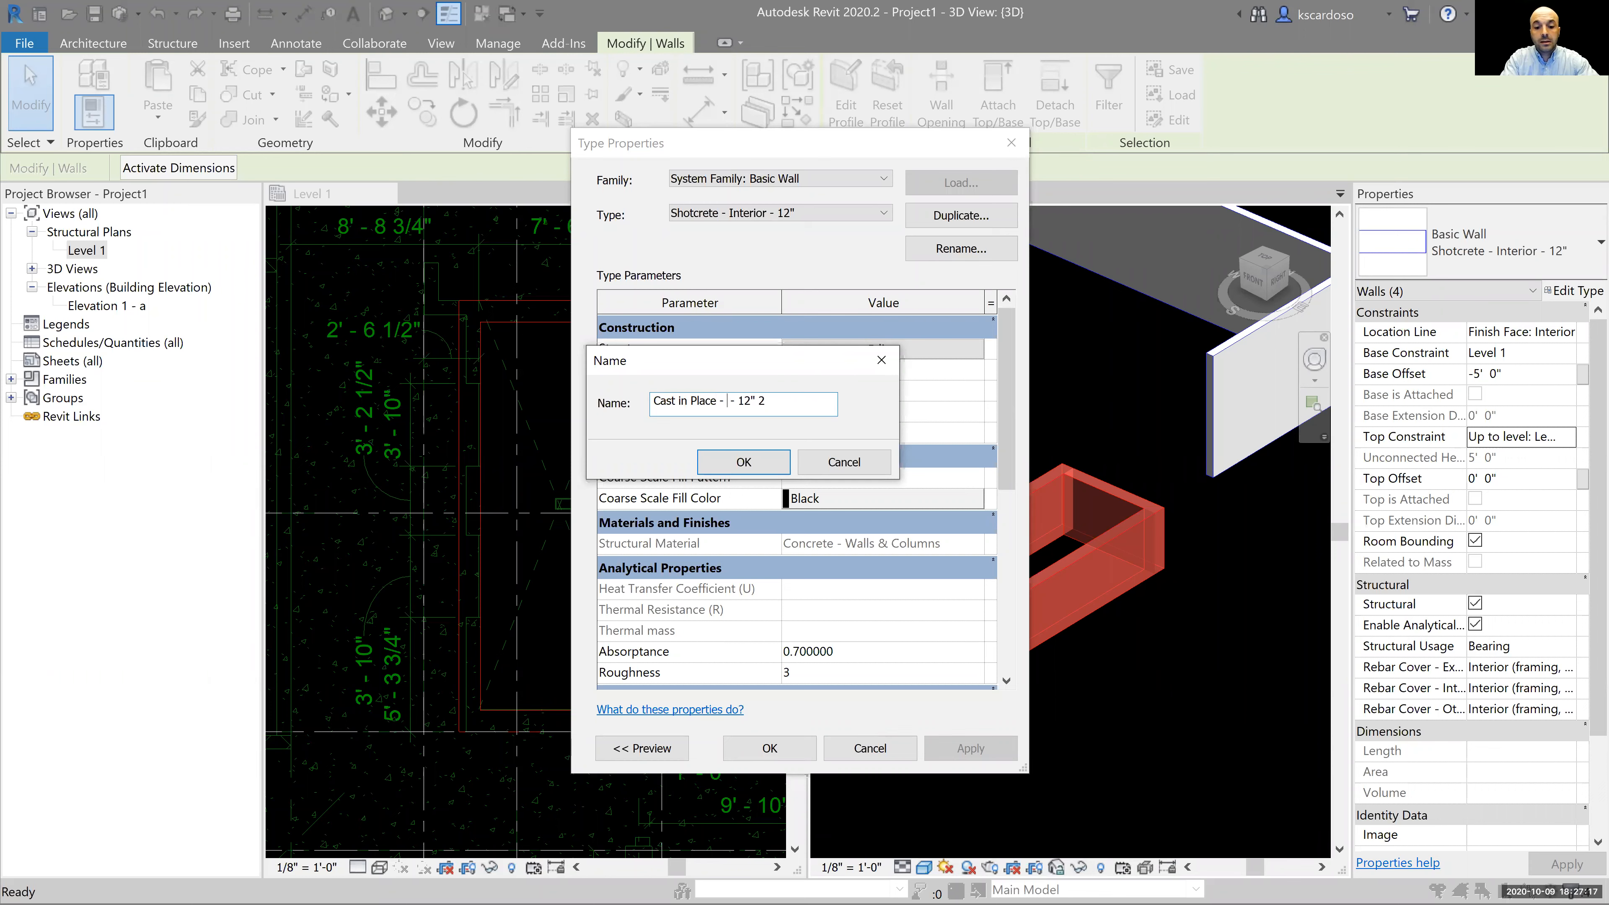
{"action": "key", "text": "BackSpace"}
{"action": "key", "text": "BackSpace"}
{"action": "key", "text": "BackSpace"}
{"action": "type", "text": "Elevator Pit"}
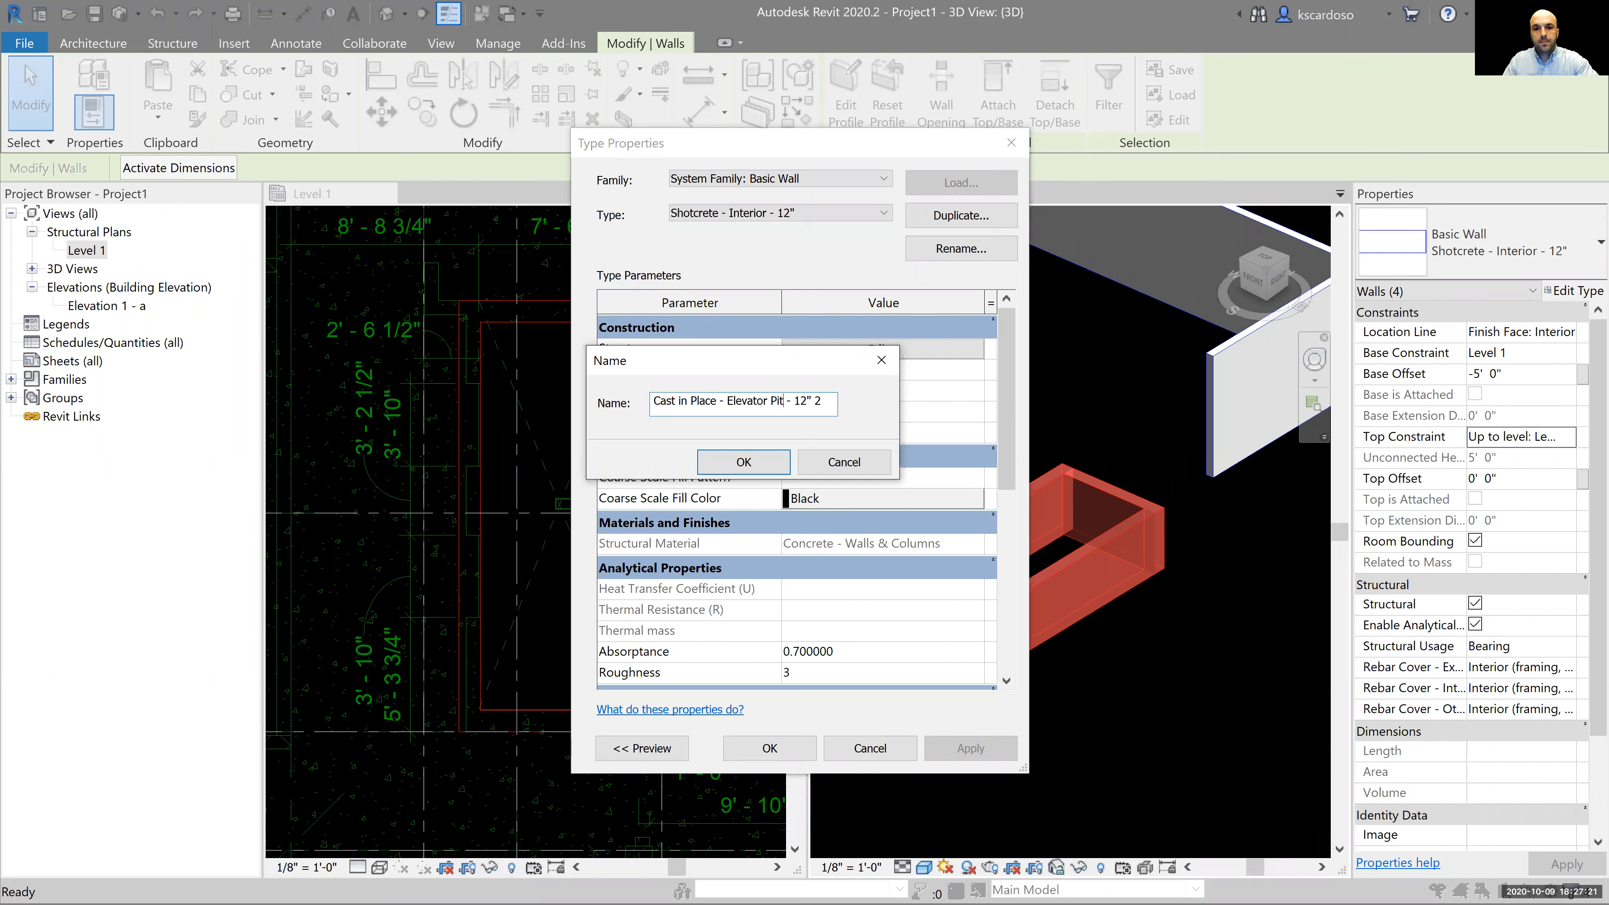
{"action": "key", "text": "ctrl+a"}
{"action": "key", "text": "End"}
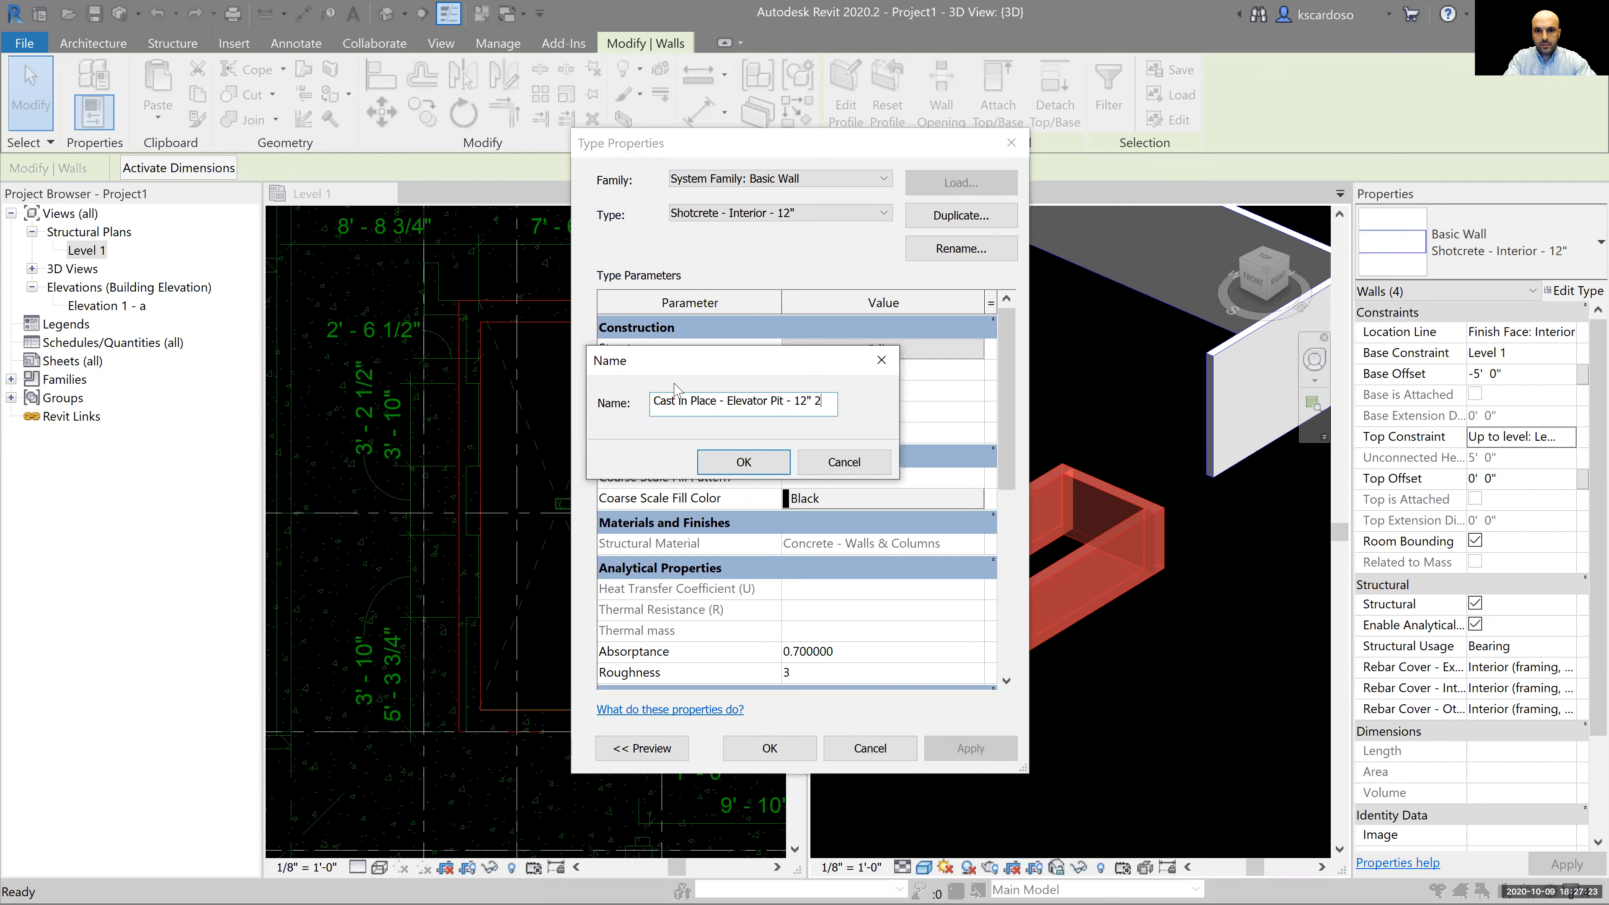
{"action": "key", "text": "Return"}
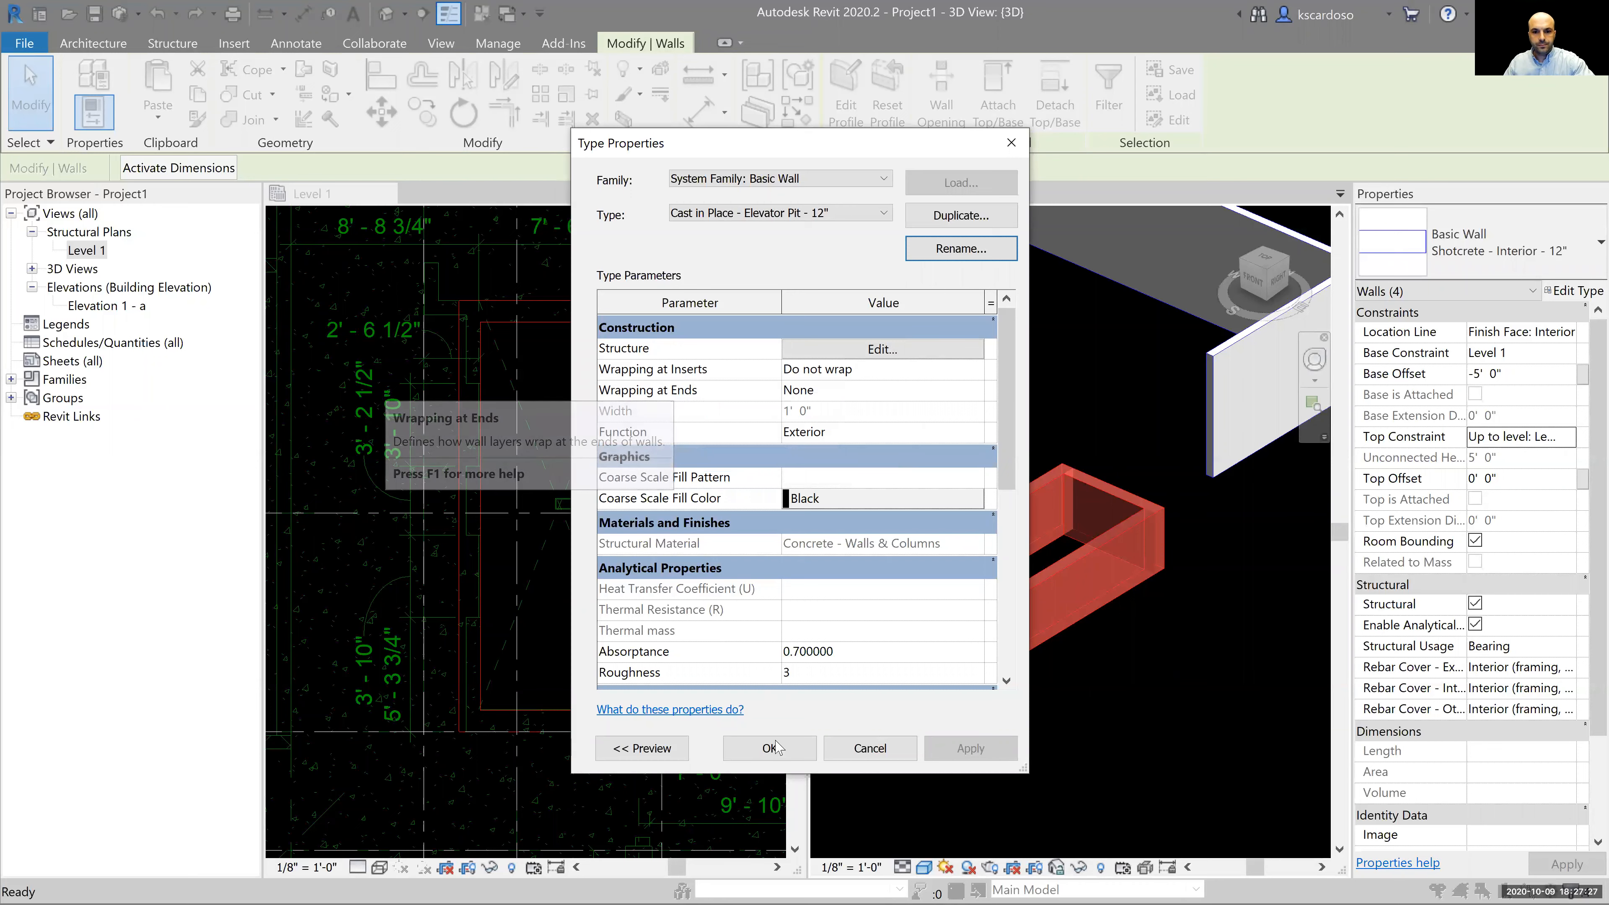
{"action": "key", "text": "Return"}
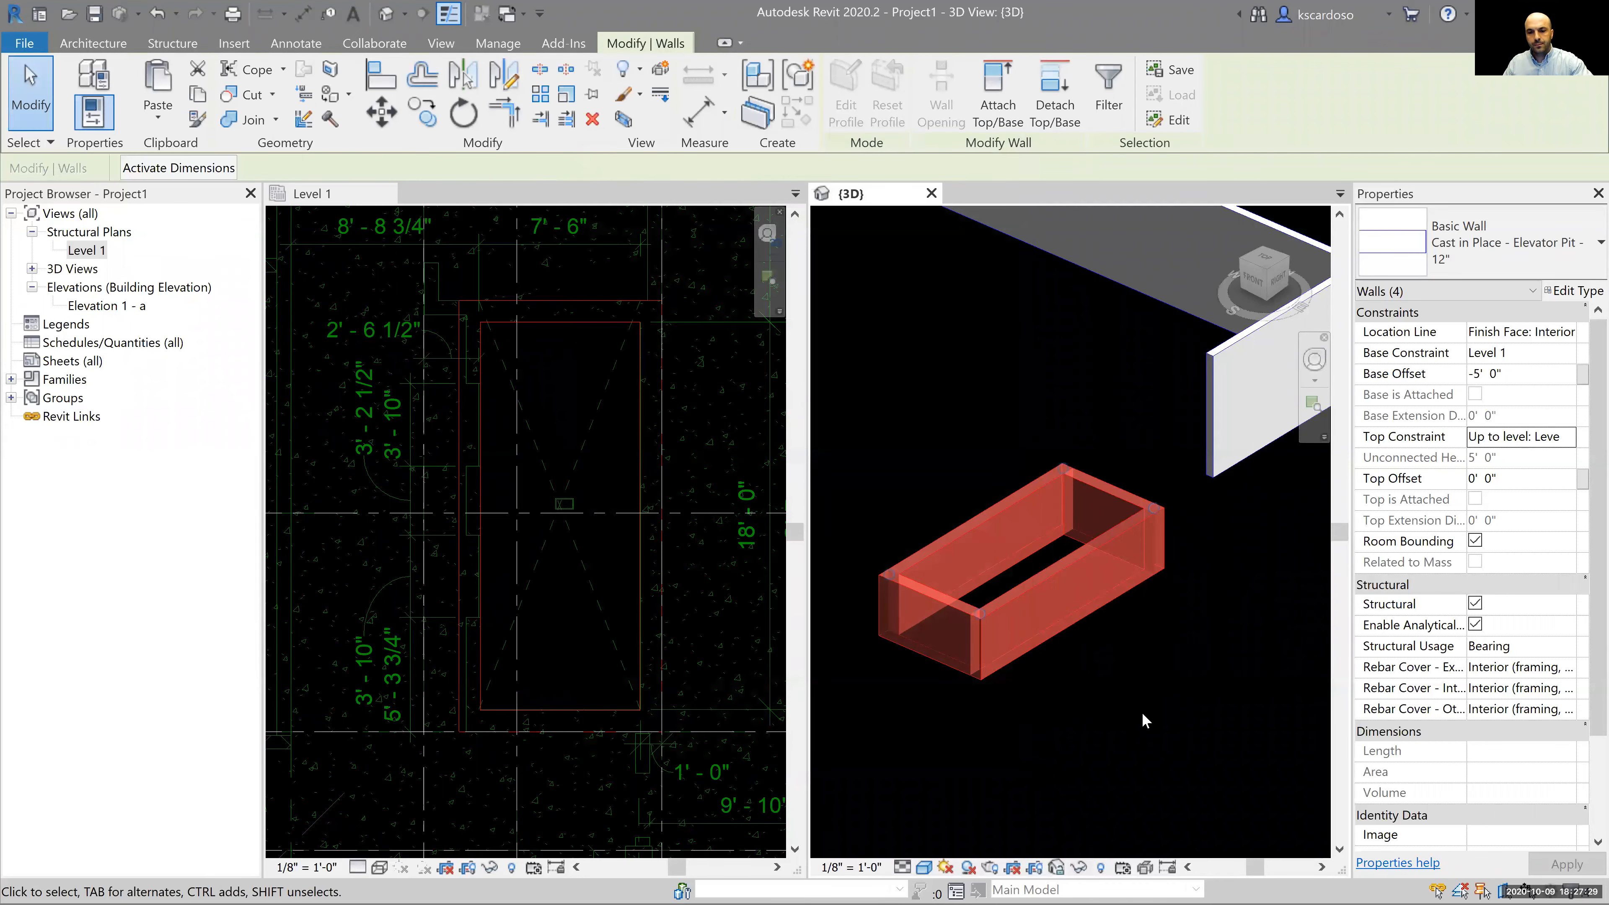
{"action": "left_click", "coordinate": [1144, 720]}
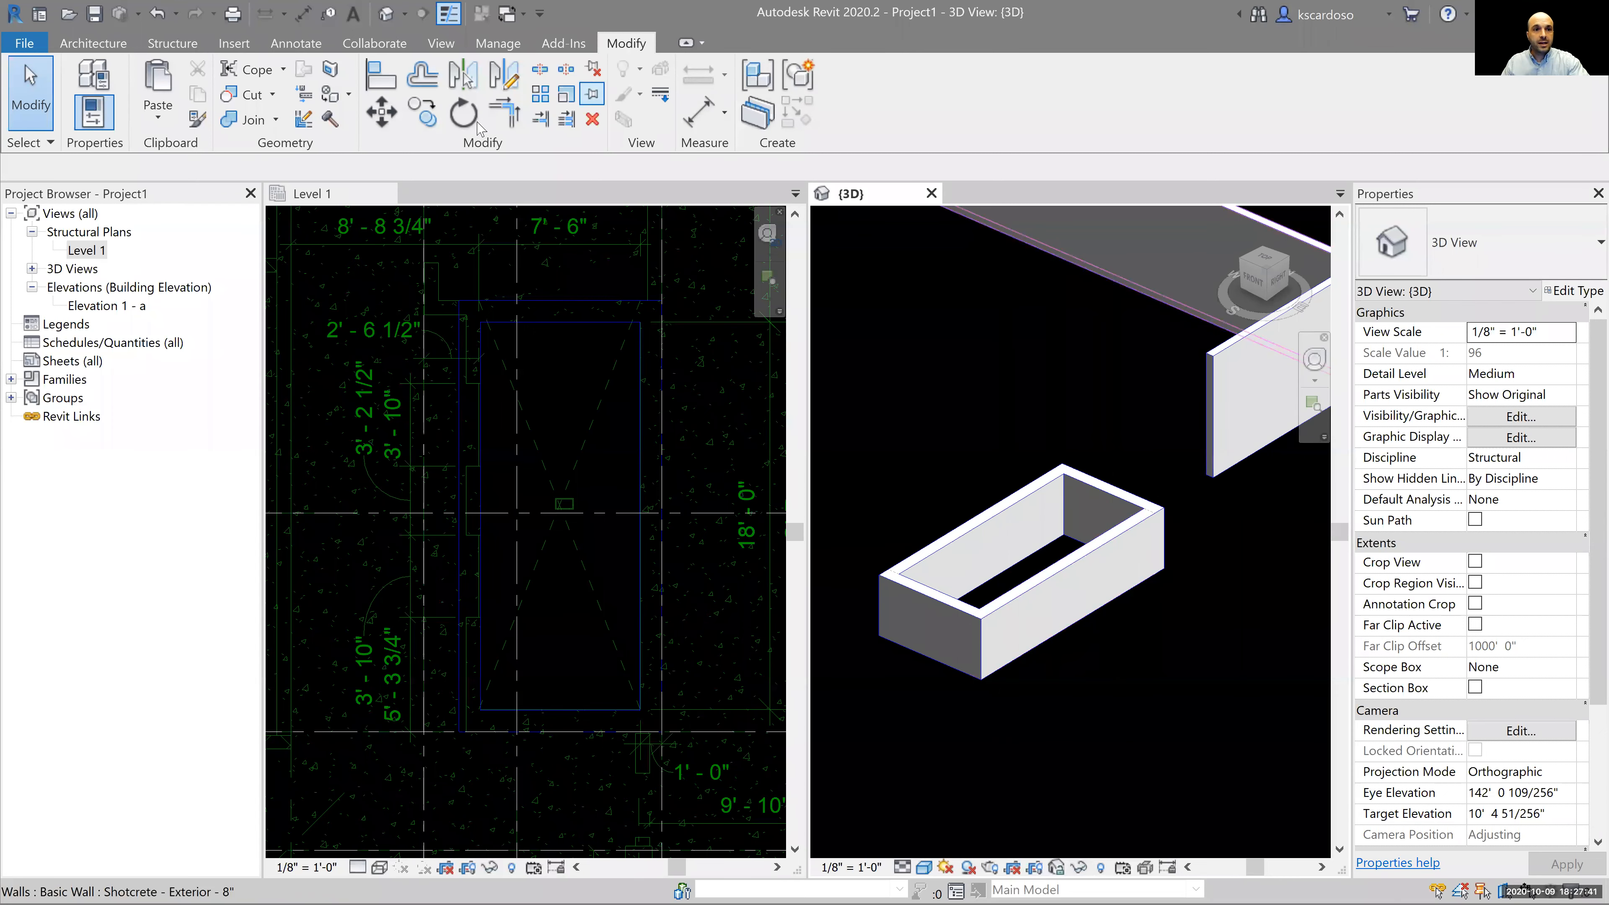
Paste the copied shaft walls aligned to the same place, above the elevator pit walls
{"action": "left_click", "coordinate": [158, 118]}
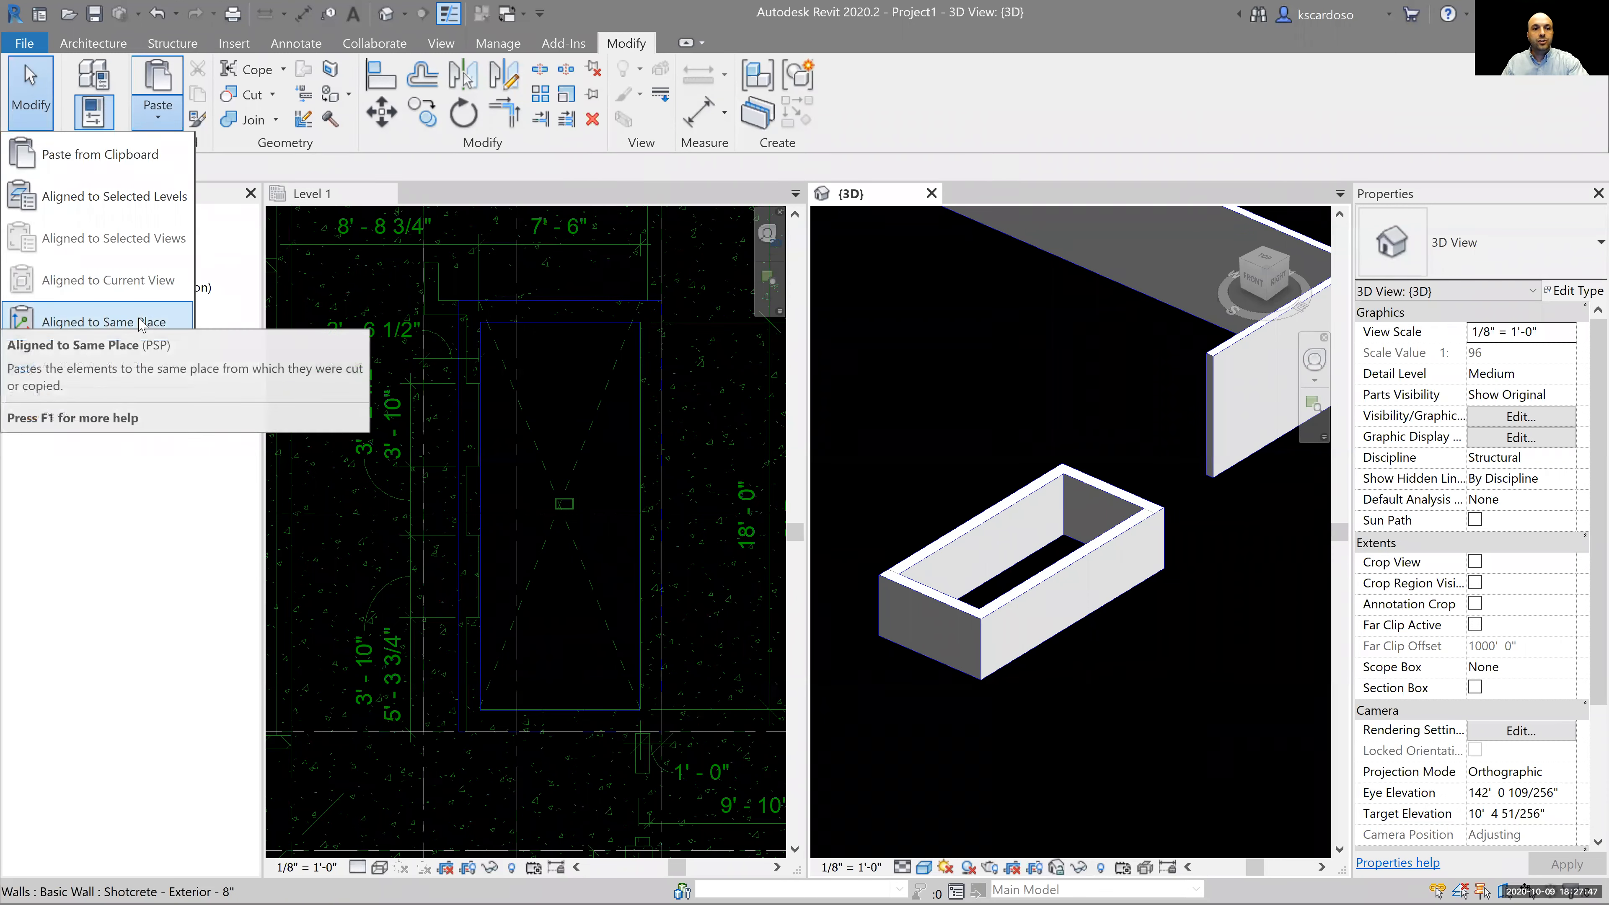
{"action": "left_click", "coordinate": [129, 324]}
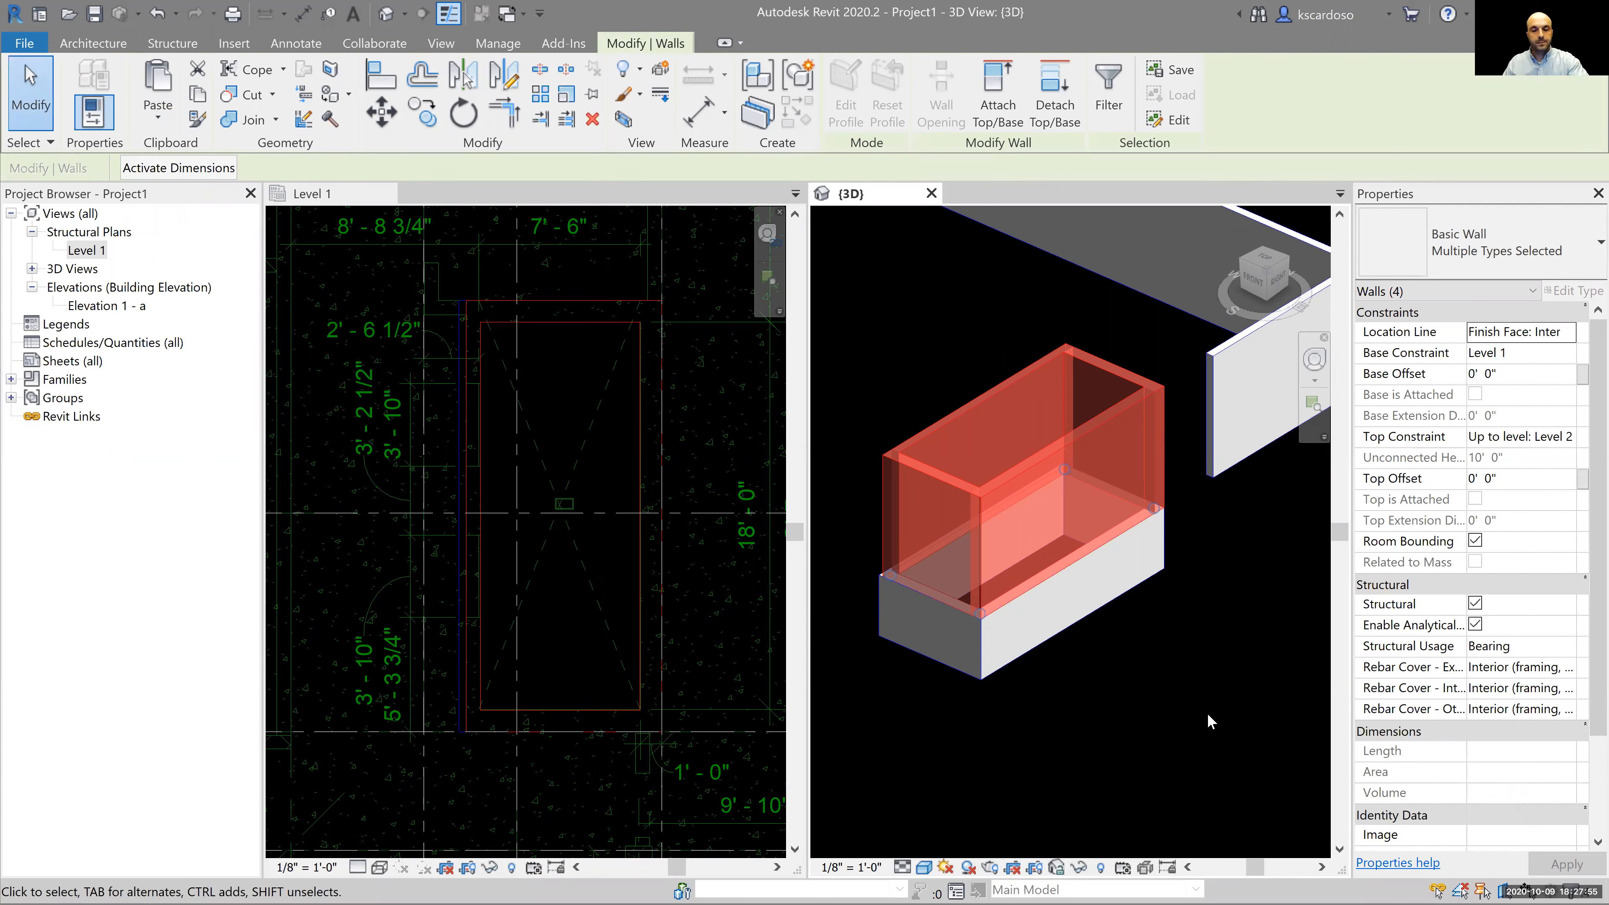
{"action": "left_click", "coordinate": [1203, 690]}
{"action": "middle_click_drag", "start_coordinate": [1203, 690], "coordinate": [1081, 636], "text": "shift"}
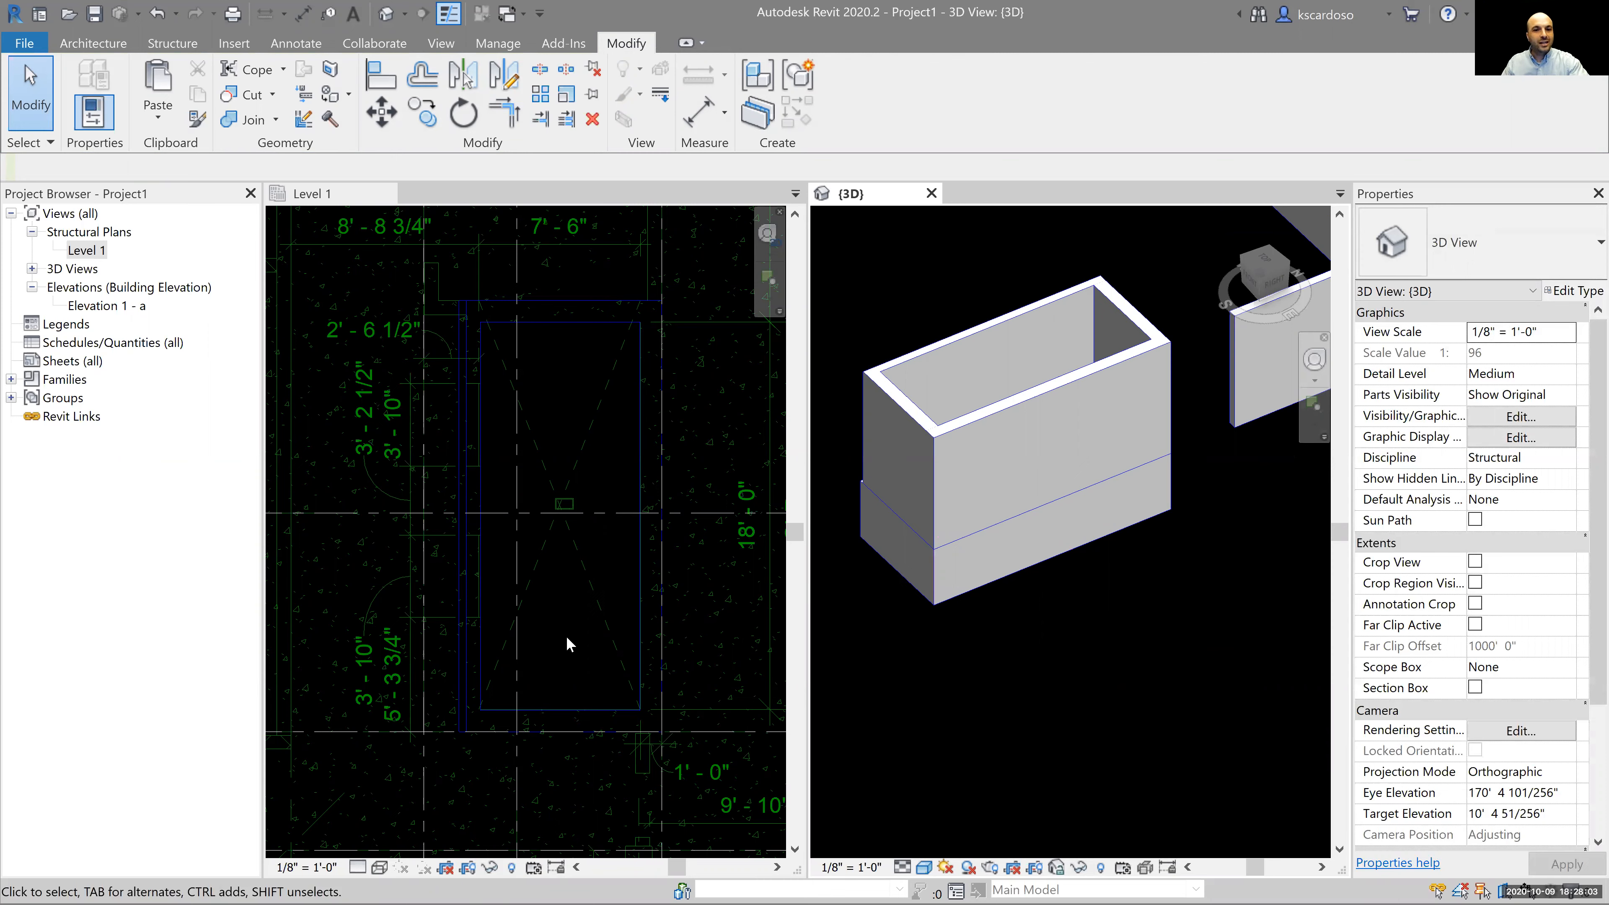
Extend the nearby perimeter wall to the end wall of the upper elevator shaft with Trim/Extend Single Element
{"action": "mouse_move", "coordinate": [1101, 717]}
{"action": "middle_mouse_down", "text": "shift"}
{"action": "mouse_move", "coordinate": [1103, 757]}
{"action": "mouse_move", "coordinate": [1162, 702]}
{"action": "mouse_move", "coordinate": [1132, 717]}
{"action": "middle_mouse_up", "text": "shift"}
{"action": "scroll", "coordinate": [1186, 472], "scroll_direction": "up", "scroll_amount": 2}
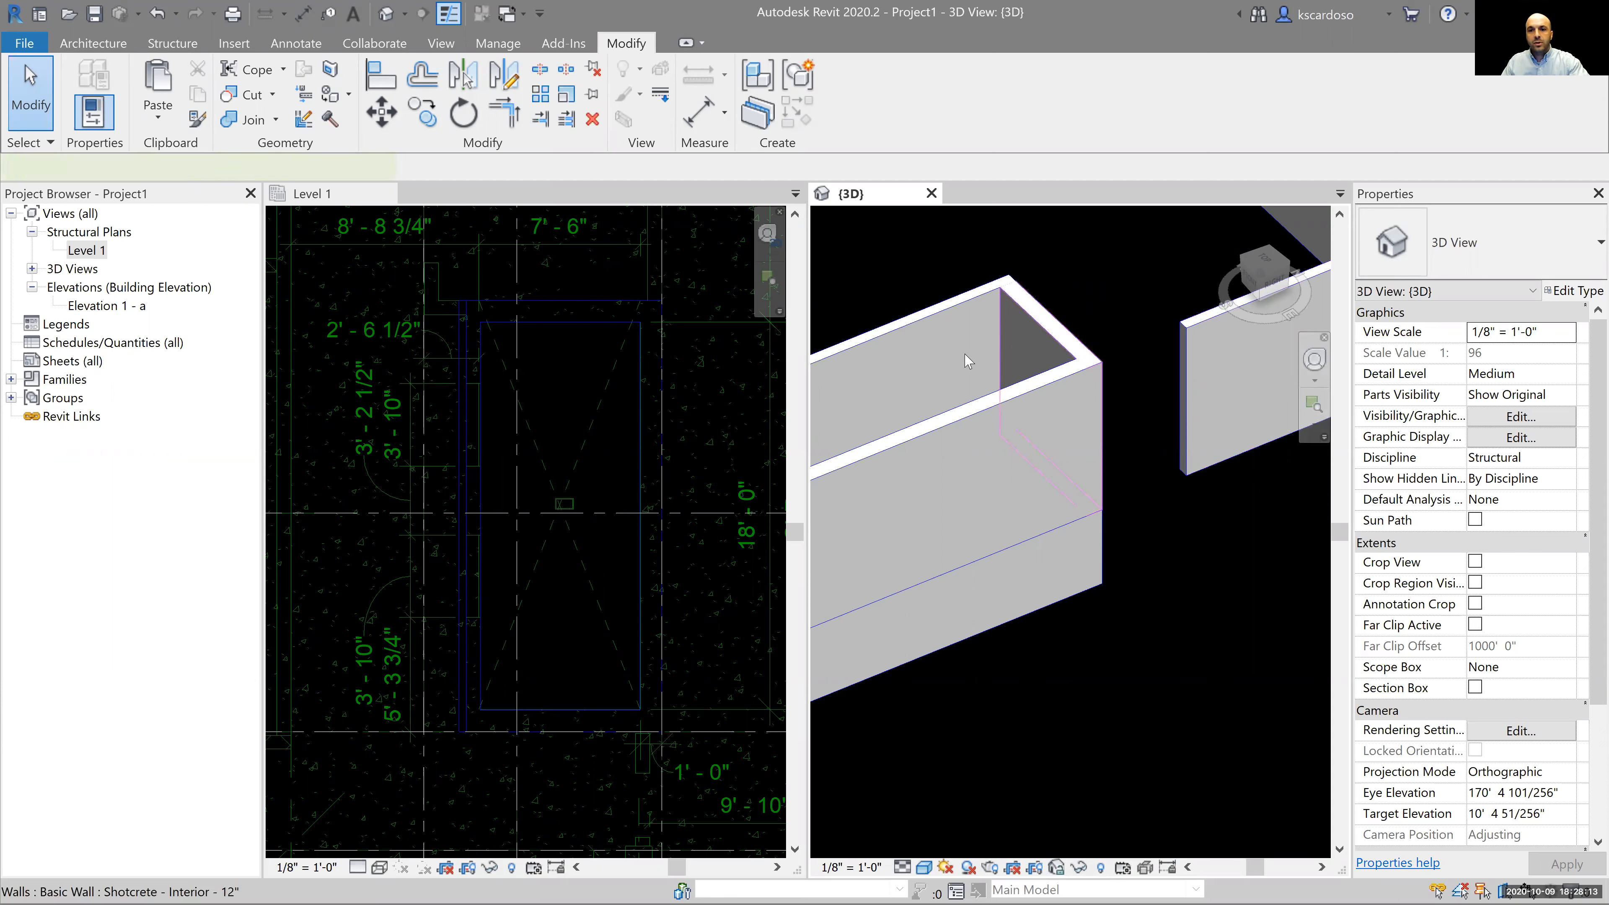
{"action": "left_click", "coordinate": [1055, 316]}
{"action": "middle_click_drag", "start_coordinate": [1055, 317], "coordinate": [942, 374], "text": "shift"}
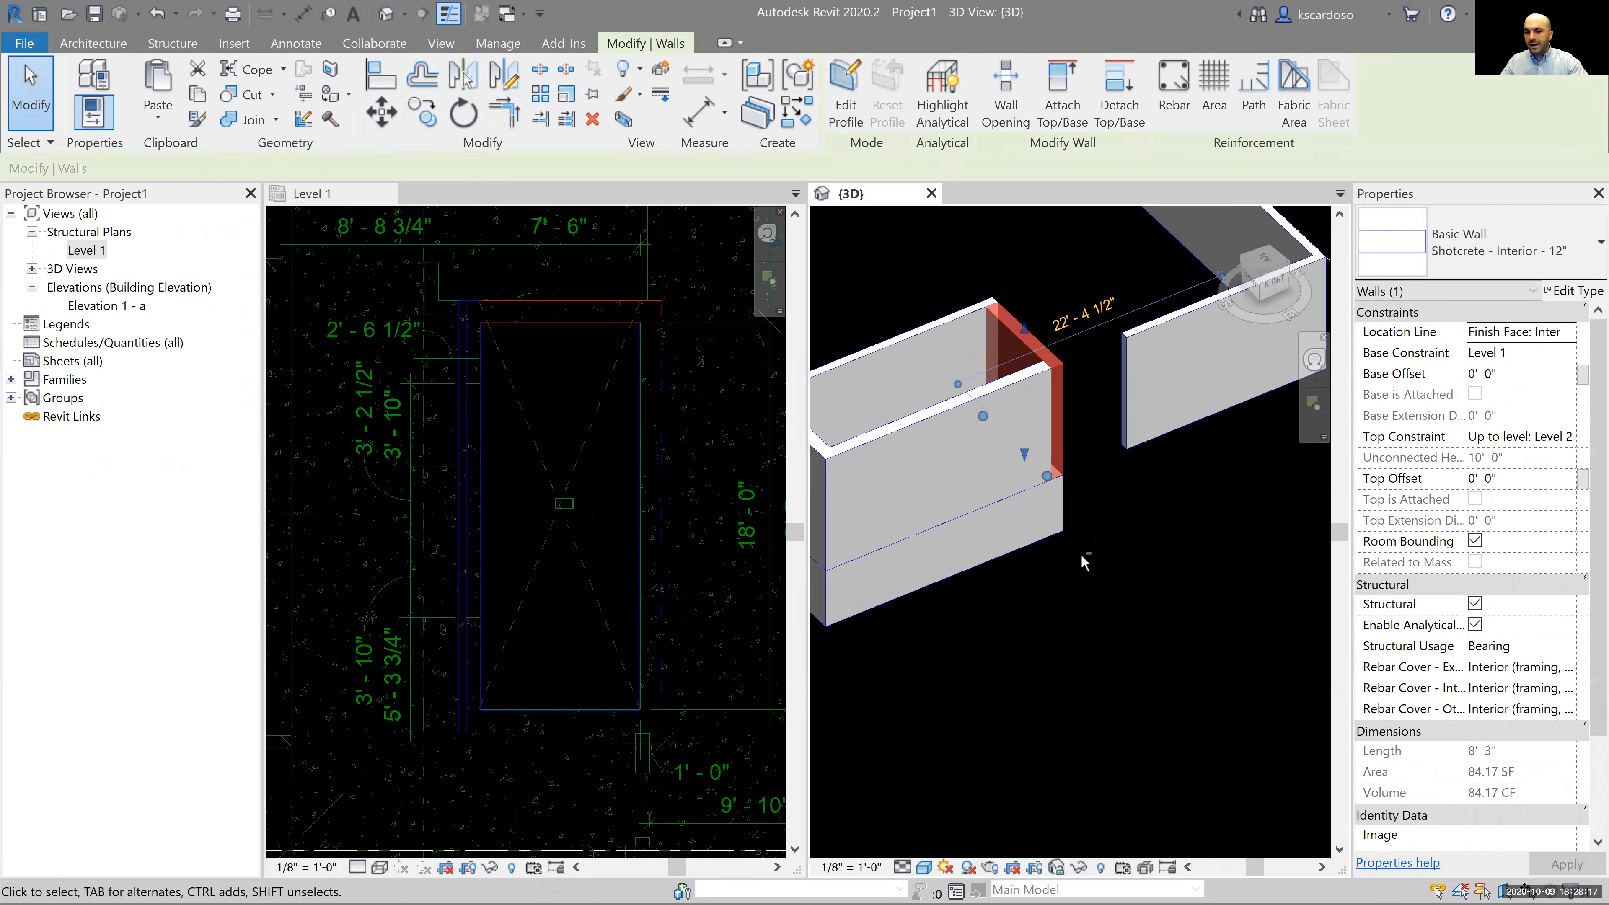
{"action": "middle_click_drag", "start_coordinate": [1160, 565], "coordinate": [904, 571], "text": "shift"}
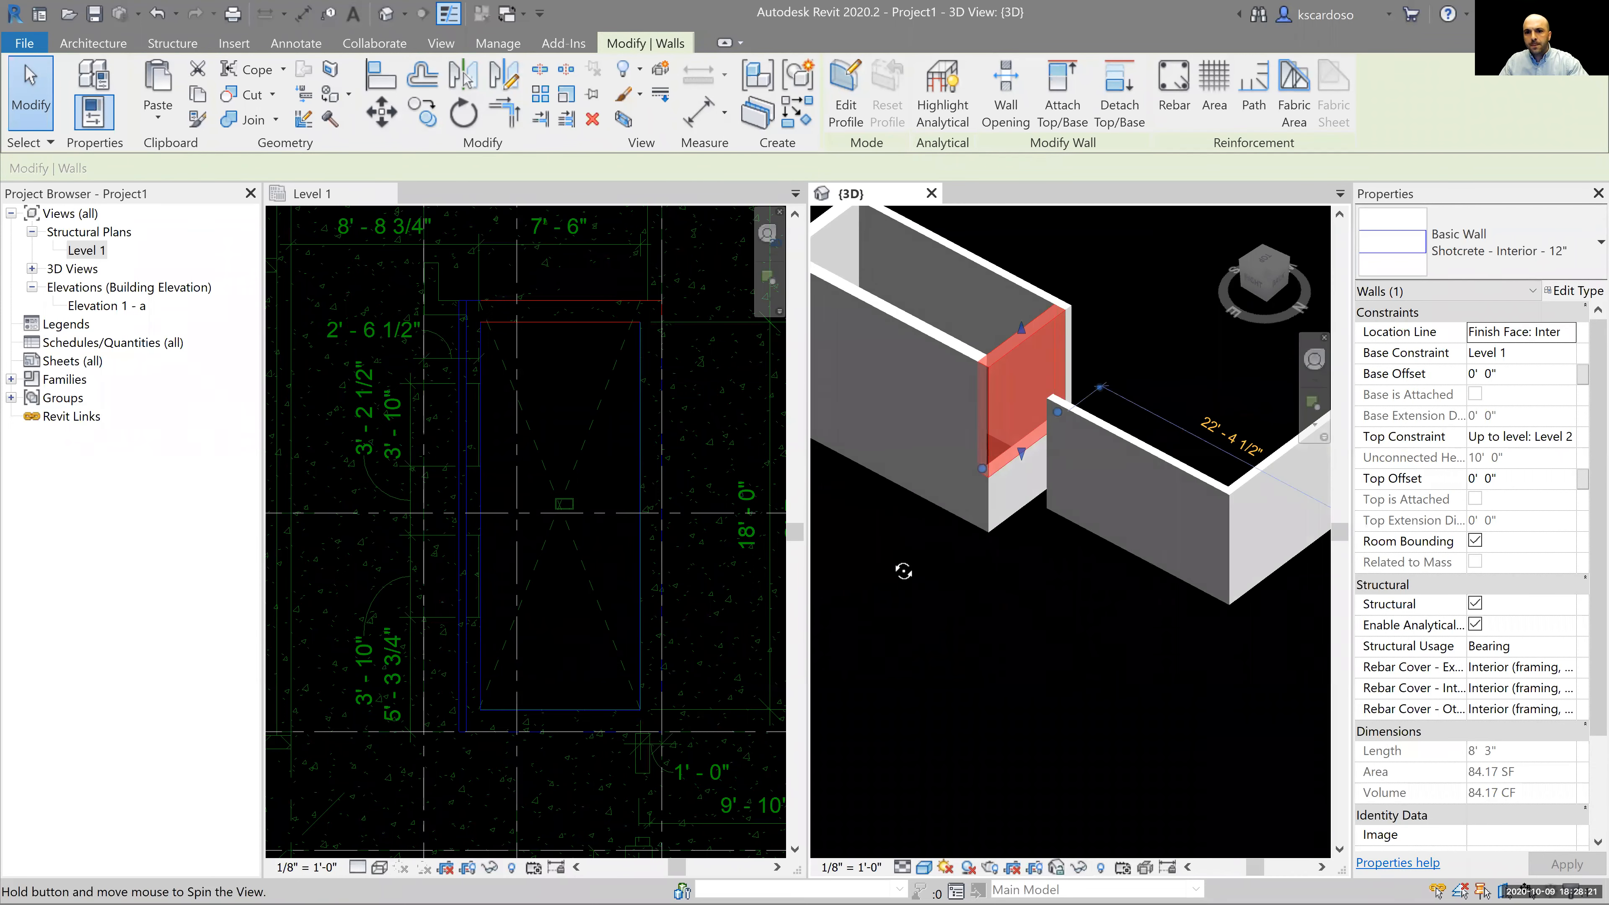
{"action": "left_click", "coordinate": [993, 653]}
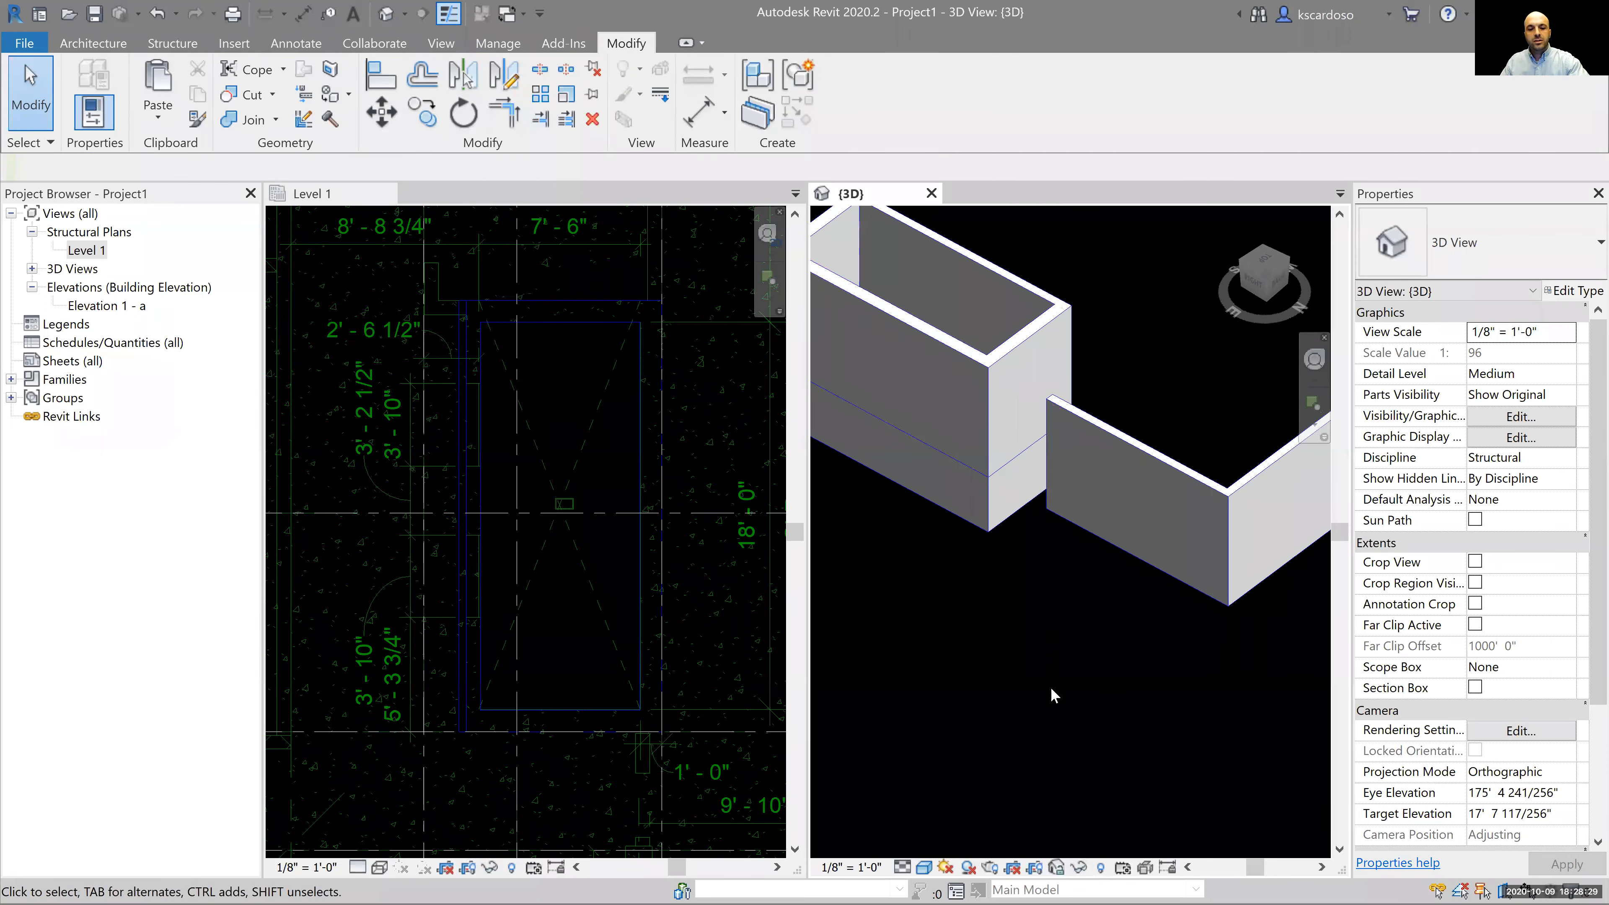
{"action": "key", "text": "t"}
{"action": "key", "text": "s"}
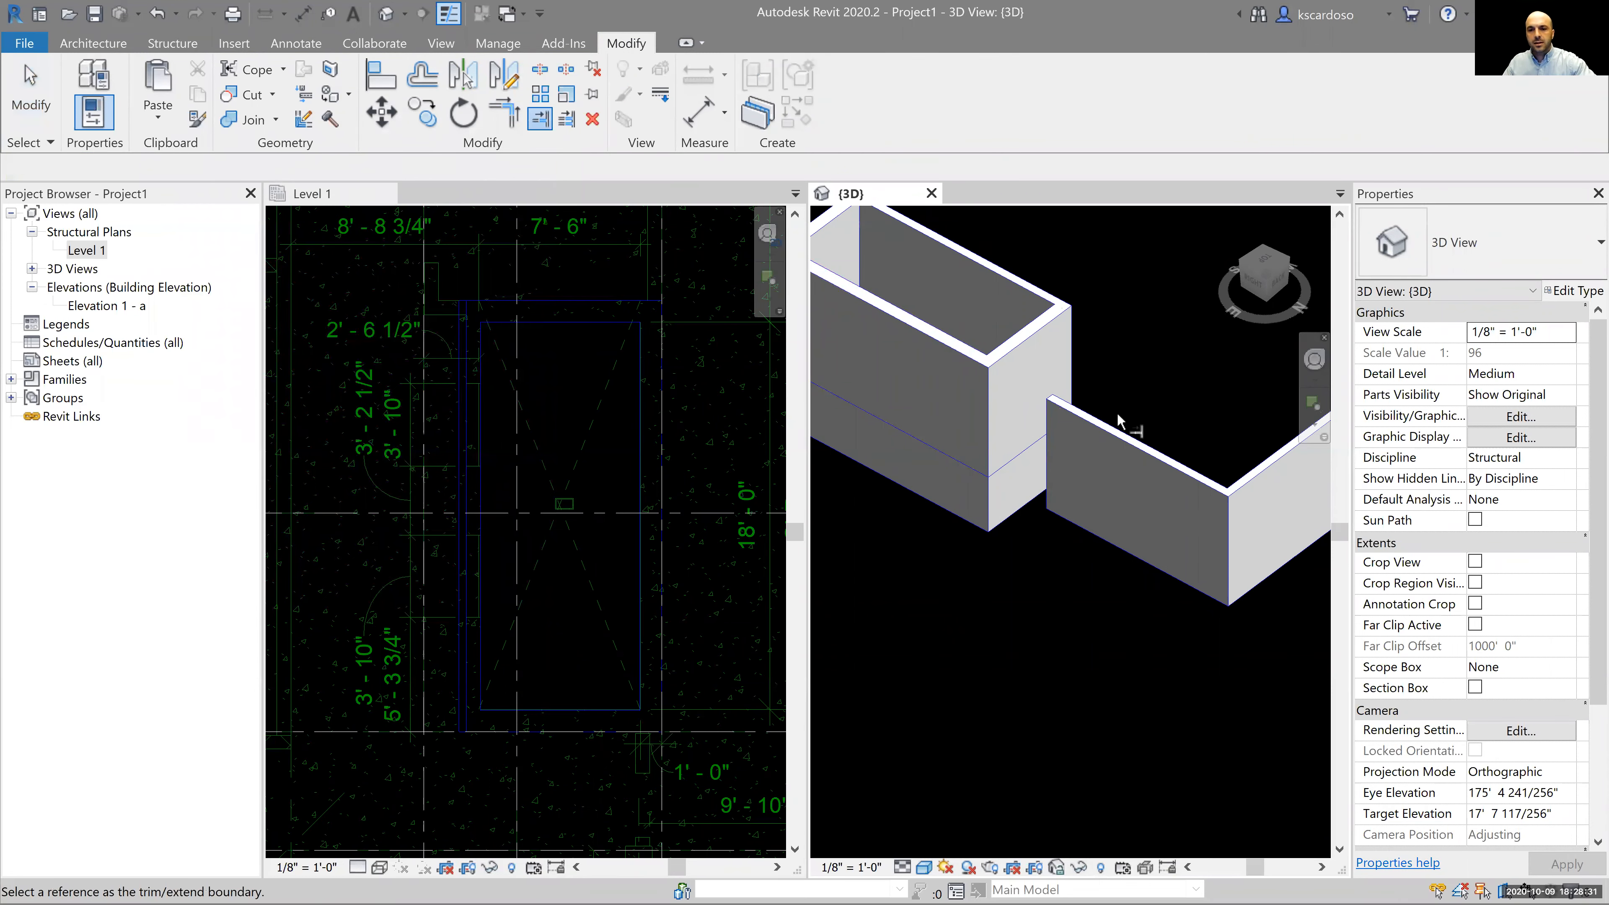
{"action": "scroll", "coordinate": [1123, 317], "scroll_direction": "up", "scroll_amount": 2}
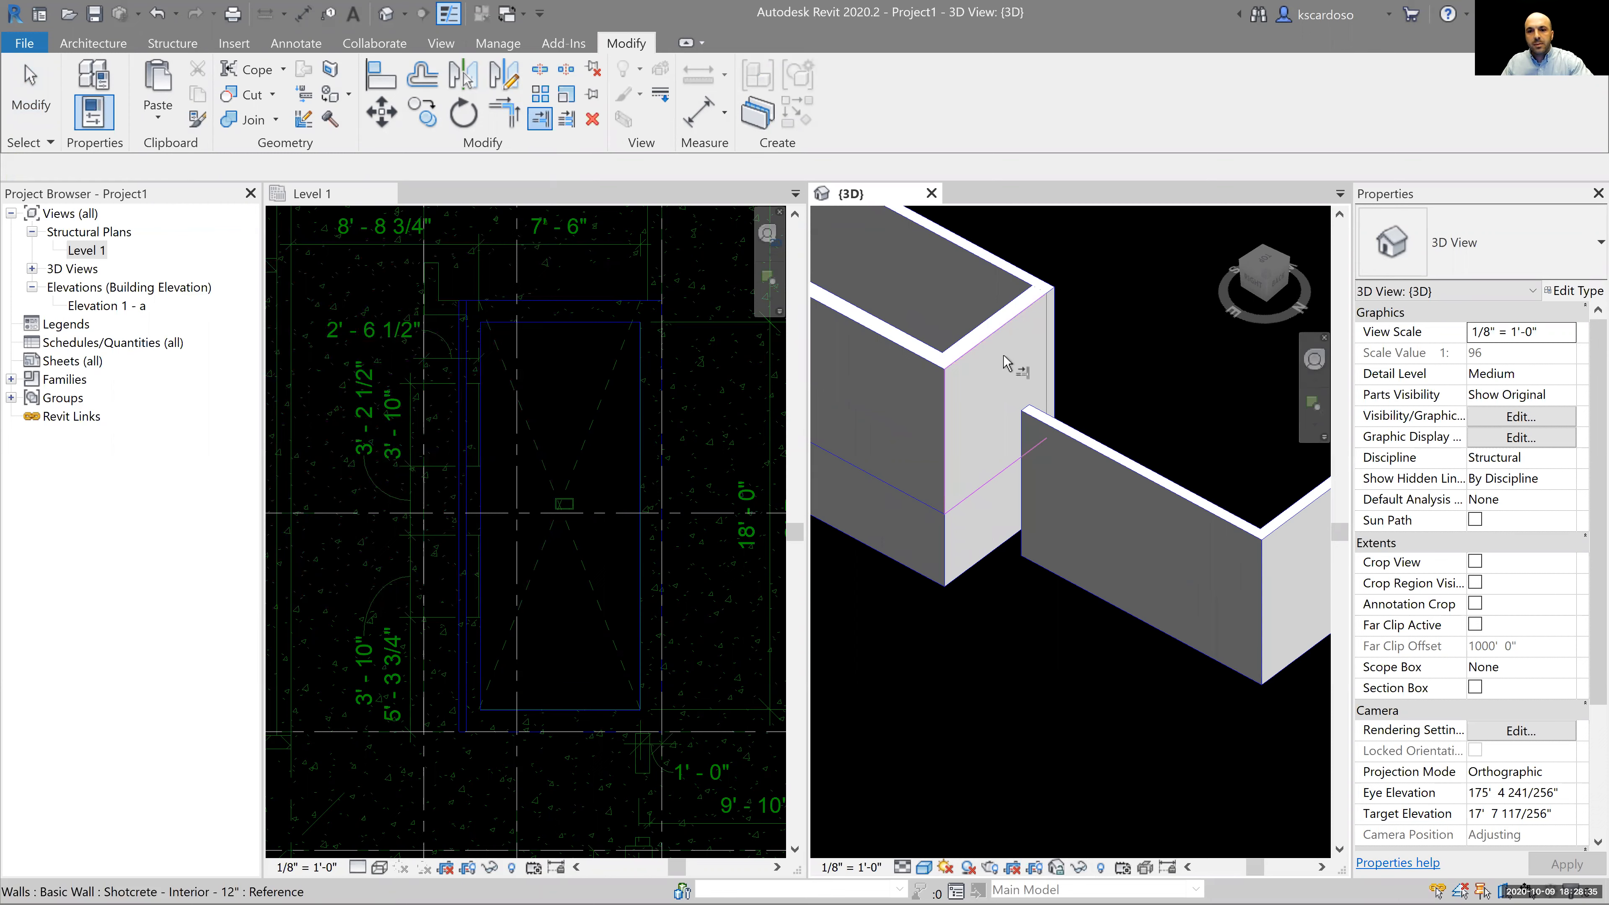
{"action": "left_click", "coordinate": [1010, 368]}
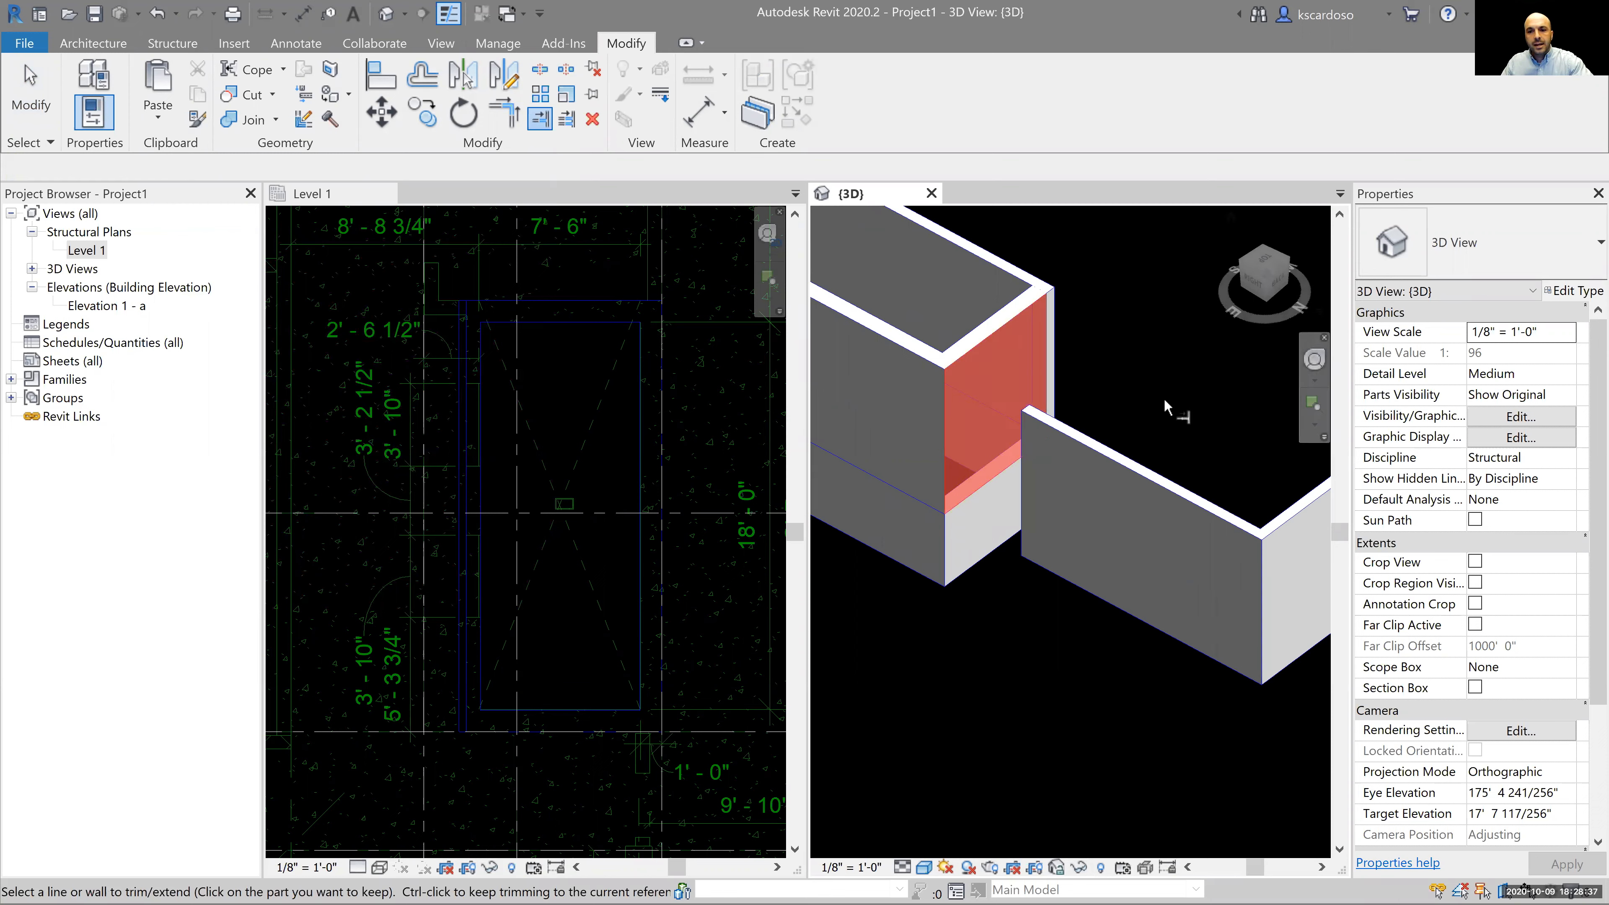
{"action": "left_click", "coordinate": [1125, 483]}
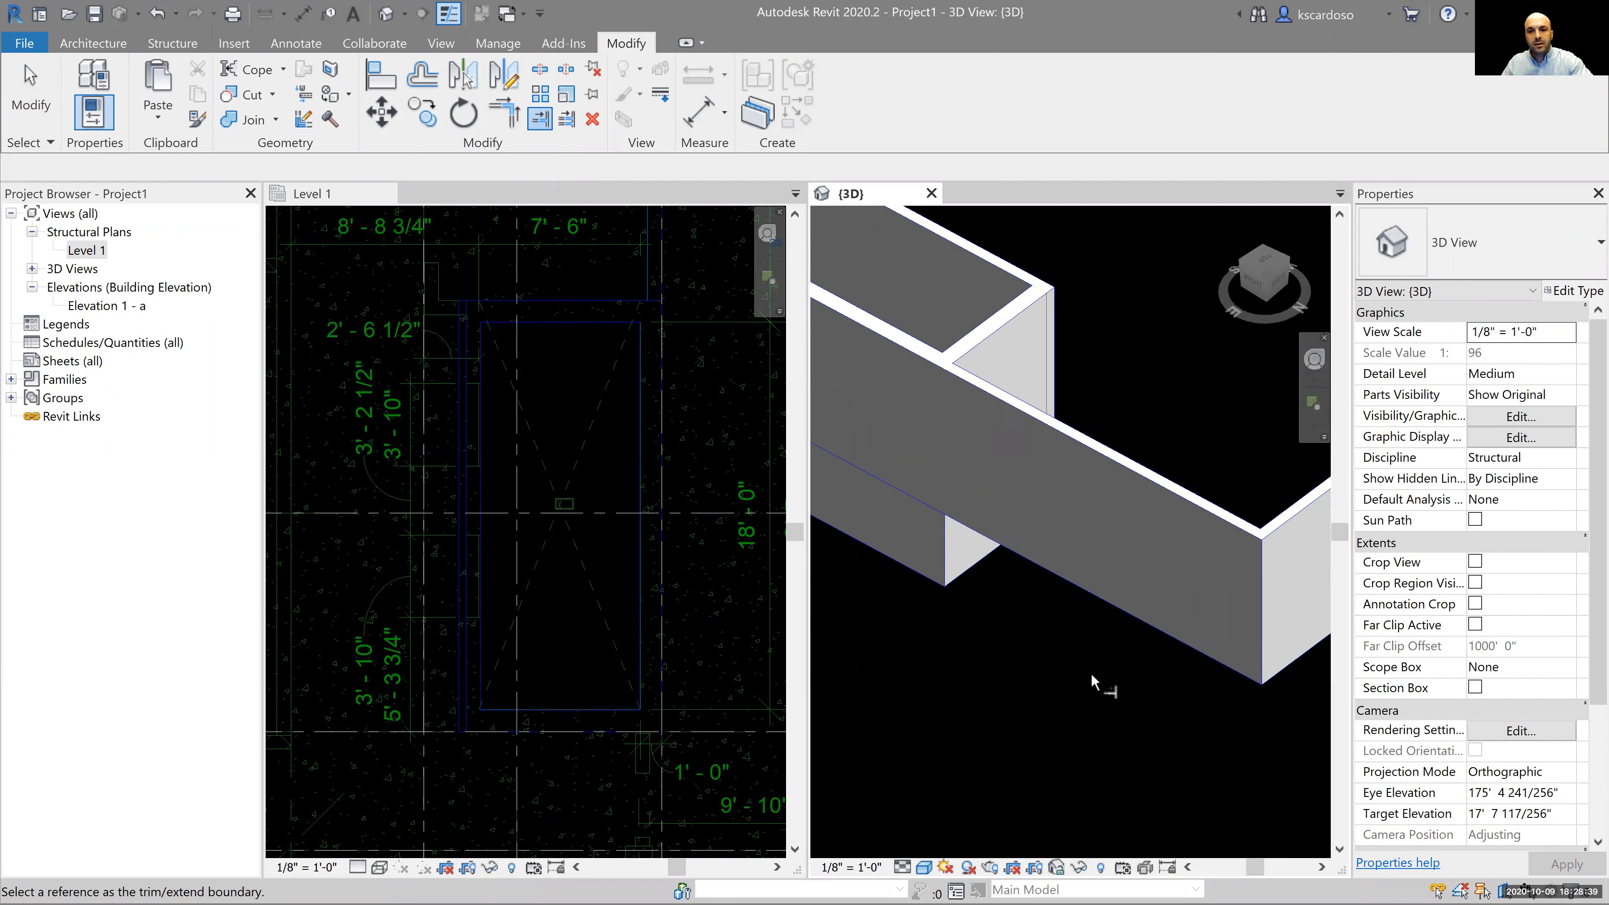
{"action": "key", "text": "Escape"}
{"action": "middle_click_drag", "start_coordinate": [1082, 668], "coordinate": [1100, 682]}
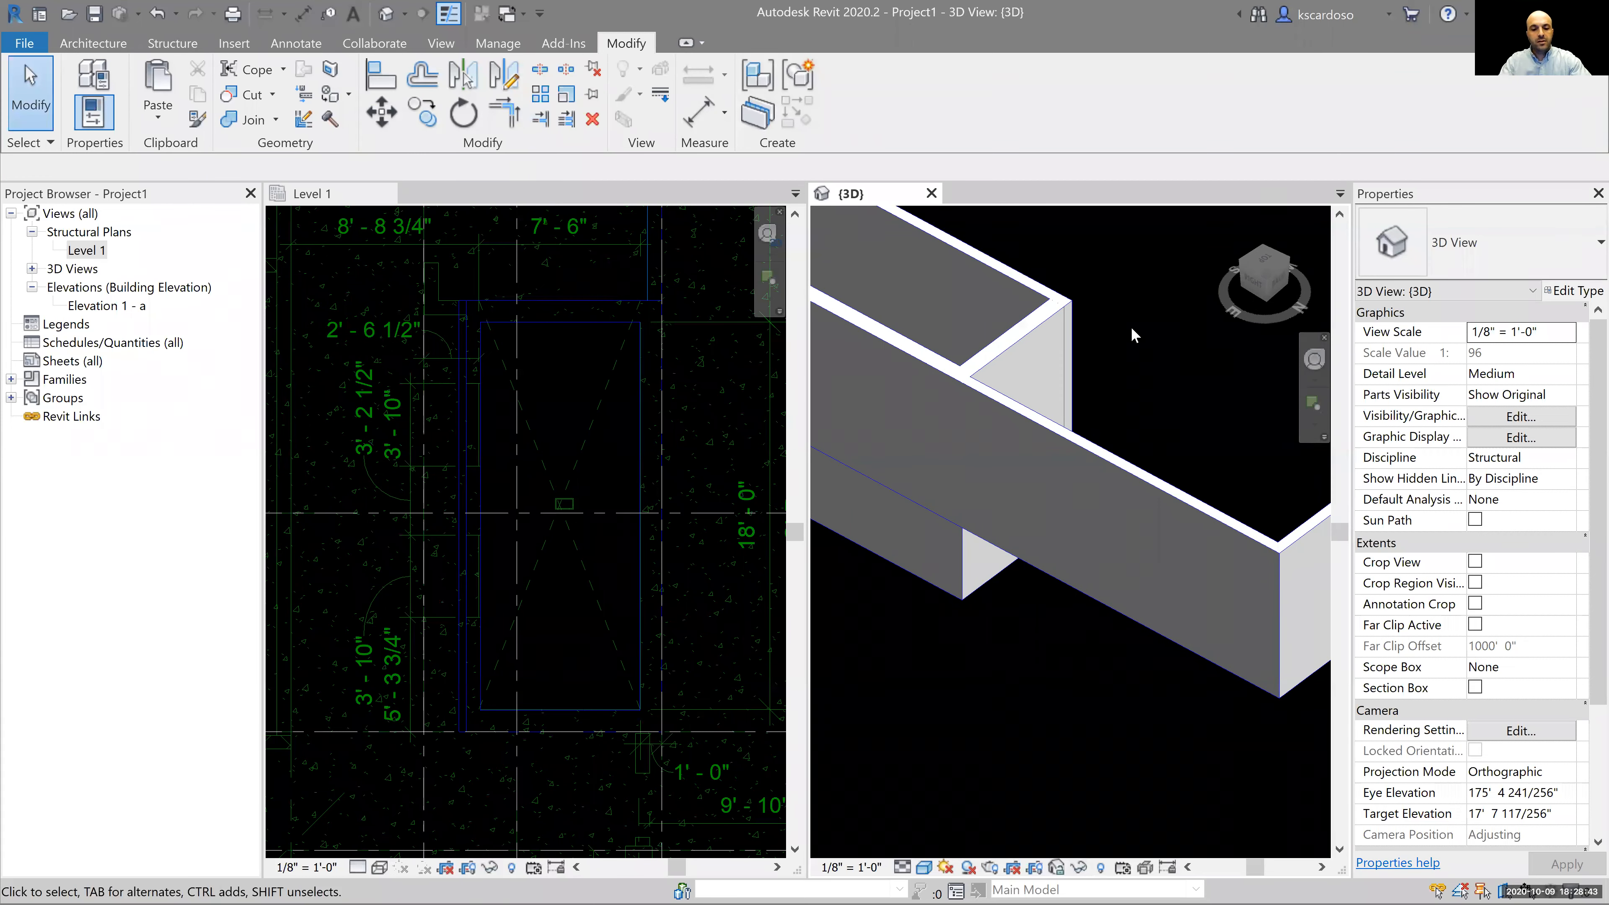
Turn off selecting elements by face to try edge-only picking with Trim/Extend, restore the option, and leave the command
{"action": "key", "text": "t"}
{"action": "key", "text": "e"}
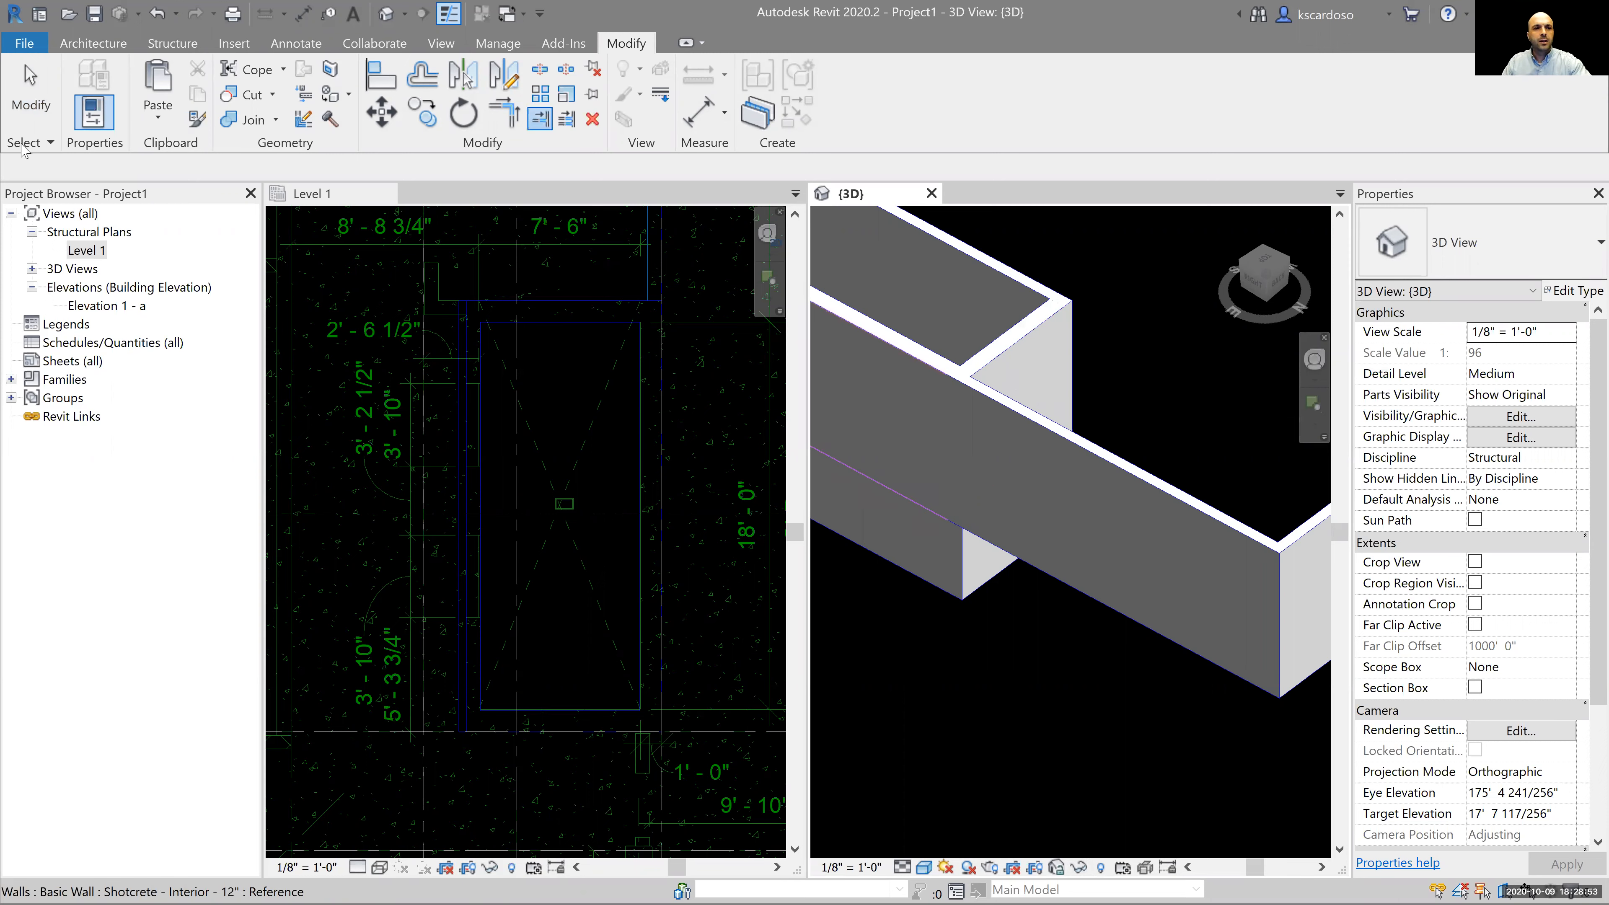
{"action": "left_click", "coordinate": [41, 145]}
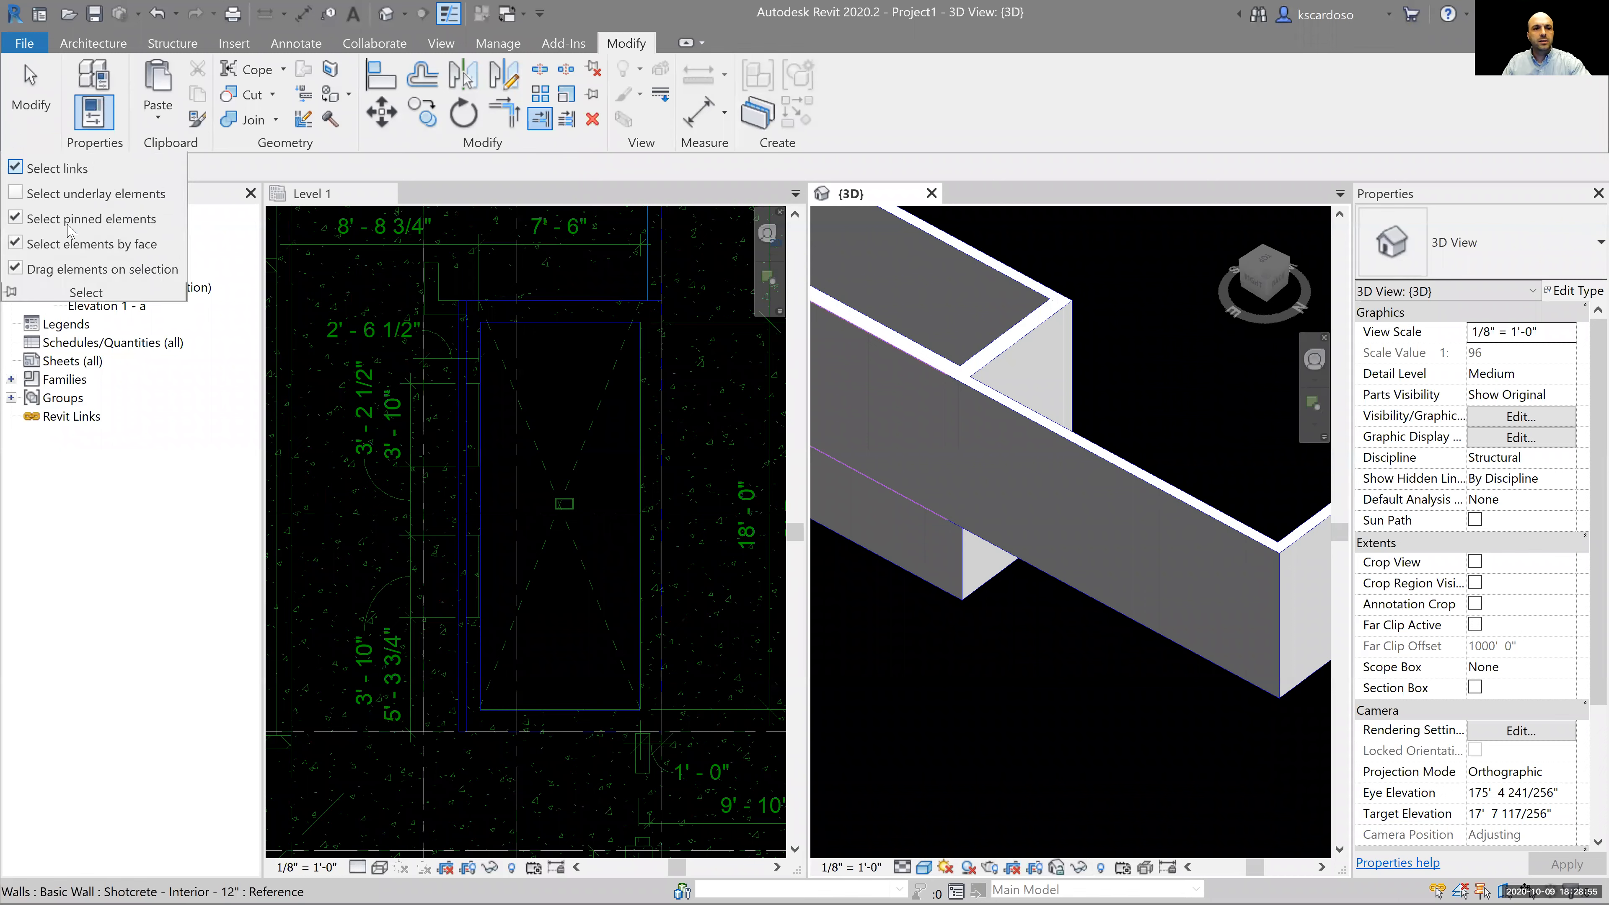
{"action": "left_click", "coordinate": [87, 246]}
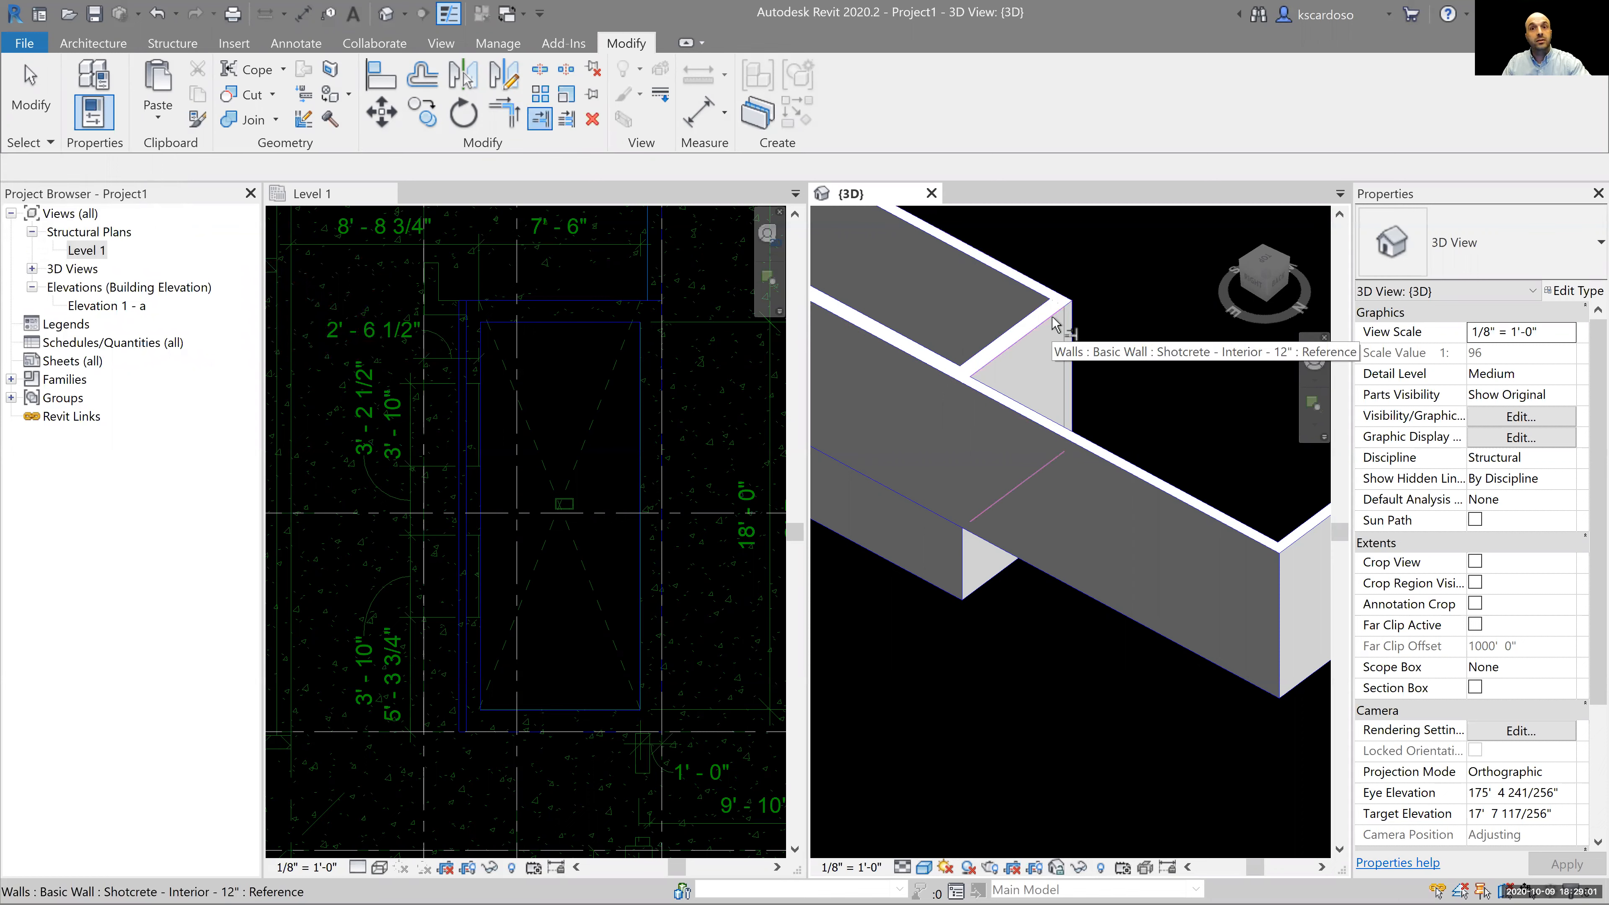
{"action": "left_click", "coordinate": [49, 145]}
{"action": "left_click", "coordinate": [47, 244]}
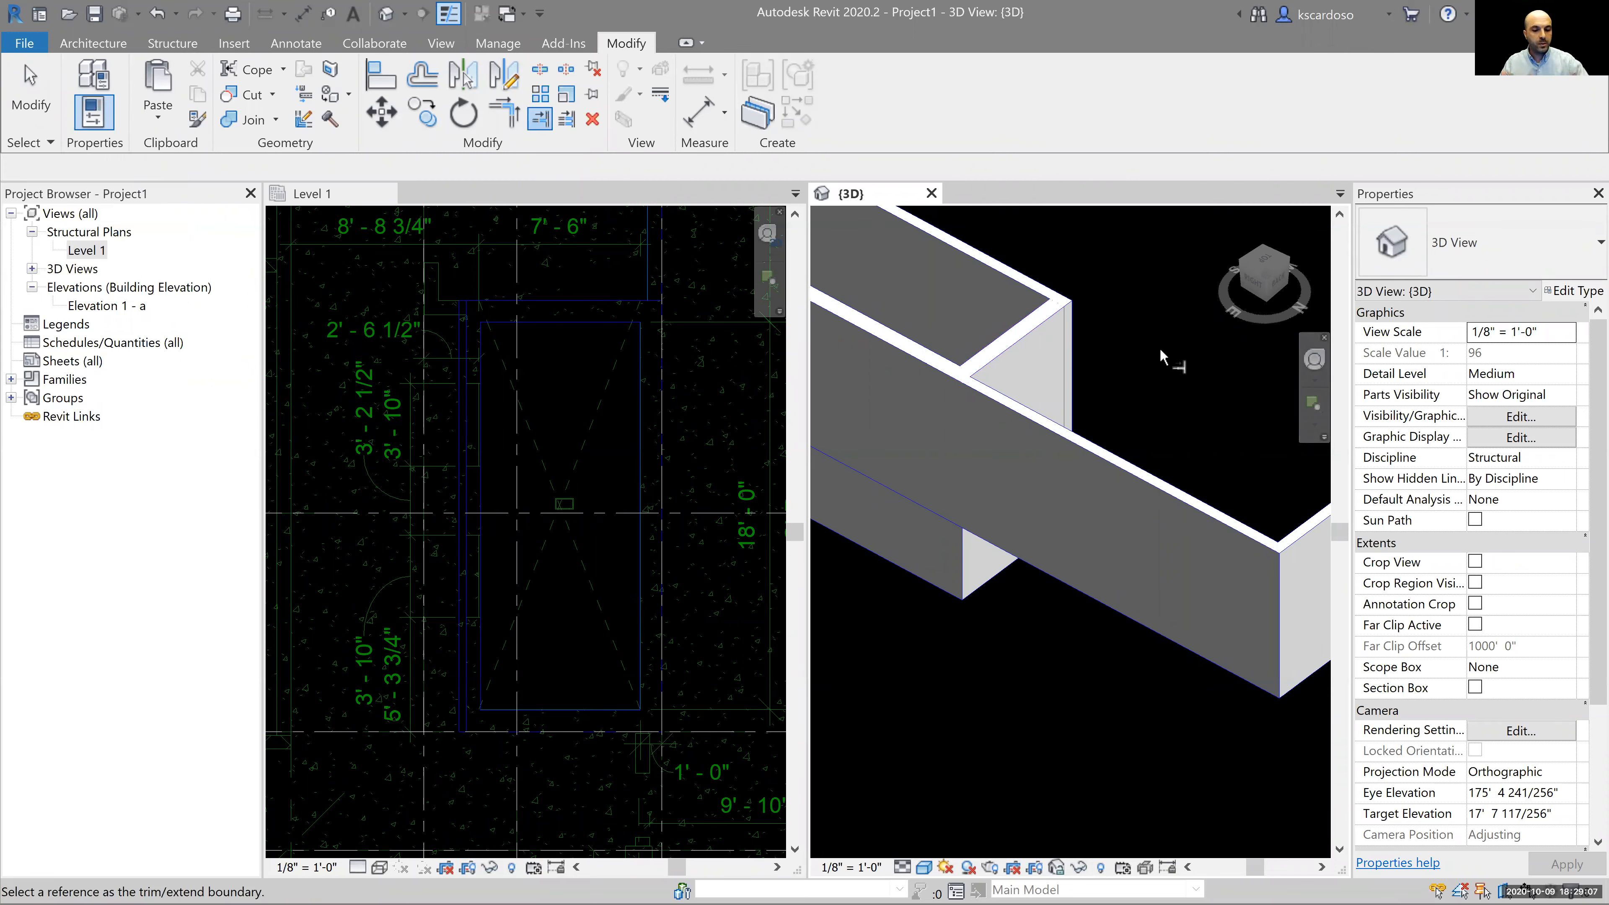
{"action": "key", "text": "Escape"}
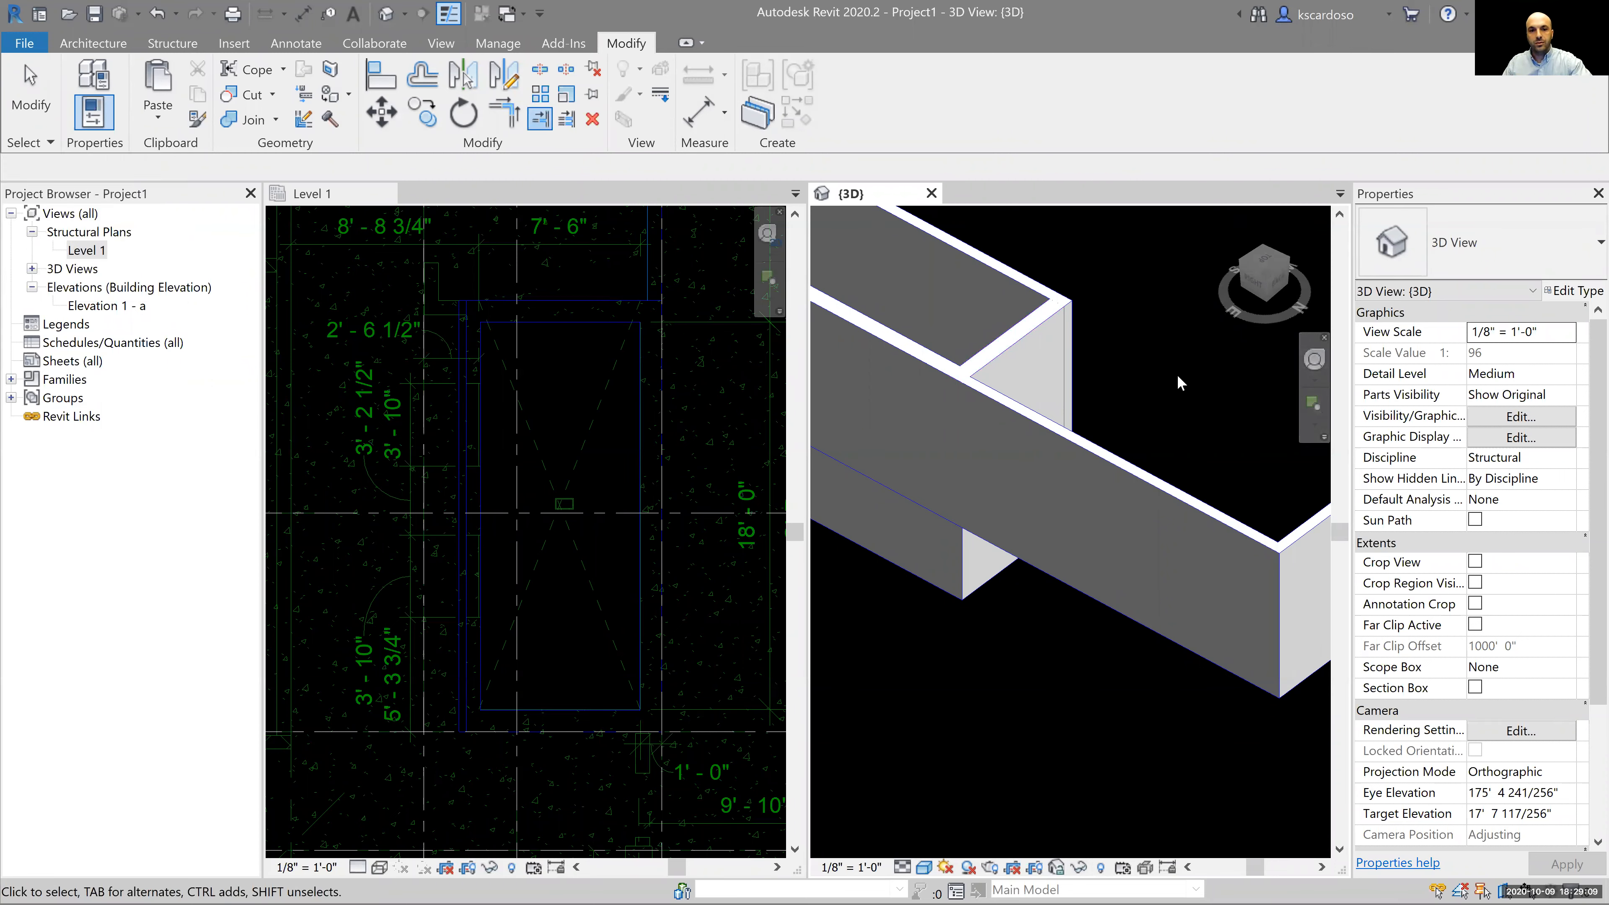
{"action": "key", "text": "Escape"}
Examine the Level 1 plan around the elevator shaft and the slab area beyond it
{"action": "scroll", "coordinate": [491, 433], "scroll_direction": "down", "scroll_amount": 1}
{"action": "scroll", "coordinate": [486, 538], "scroll_direction": "down", "scroll_amount": 2}
{"action": "mouse_move", "coordinate": [538, 692]}
{"action": "middle_mouse_down"}
{"action": "mouse_move", "coordinate": [487, 329]}
{"action": "mouse_move", "coordinate": [589, 352]}
{"action": "middle_mouse_up"}
{"action": "scroll", "coordinate": [495, 337], "scroll_direction": "up", "scroll_amount": 2}
{"action": "scroll", "coordinate": [516, 383], "scroll_direction": "down", "scroll_amount": 2}
{"action": "mouse_move", "coordinate": [474, 466]}
{"action": "middle_mouse_down"}
{"action": "mouse_move", "coordinate": [547, 439]}
{"action": "mouse_move", "coordinate": [574, 480]}
{"action": "middle_mouse_up"}
{"action": "mouse_move", "coordinate": [682, 438]}
{"action": "middle_mouse_down"}
{"action": "mouse_move", "coordinate": [456, 438]}
{"action": "mouse_move", "coordinate": [465, 430]}
{"action": "middle_mouse_up"}
{"action": "middle_click_drag", "start_coordinate": [662, 656], "coordinate": [604, 648]}
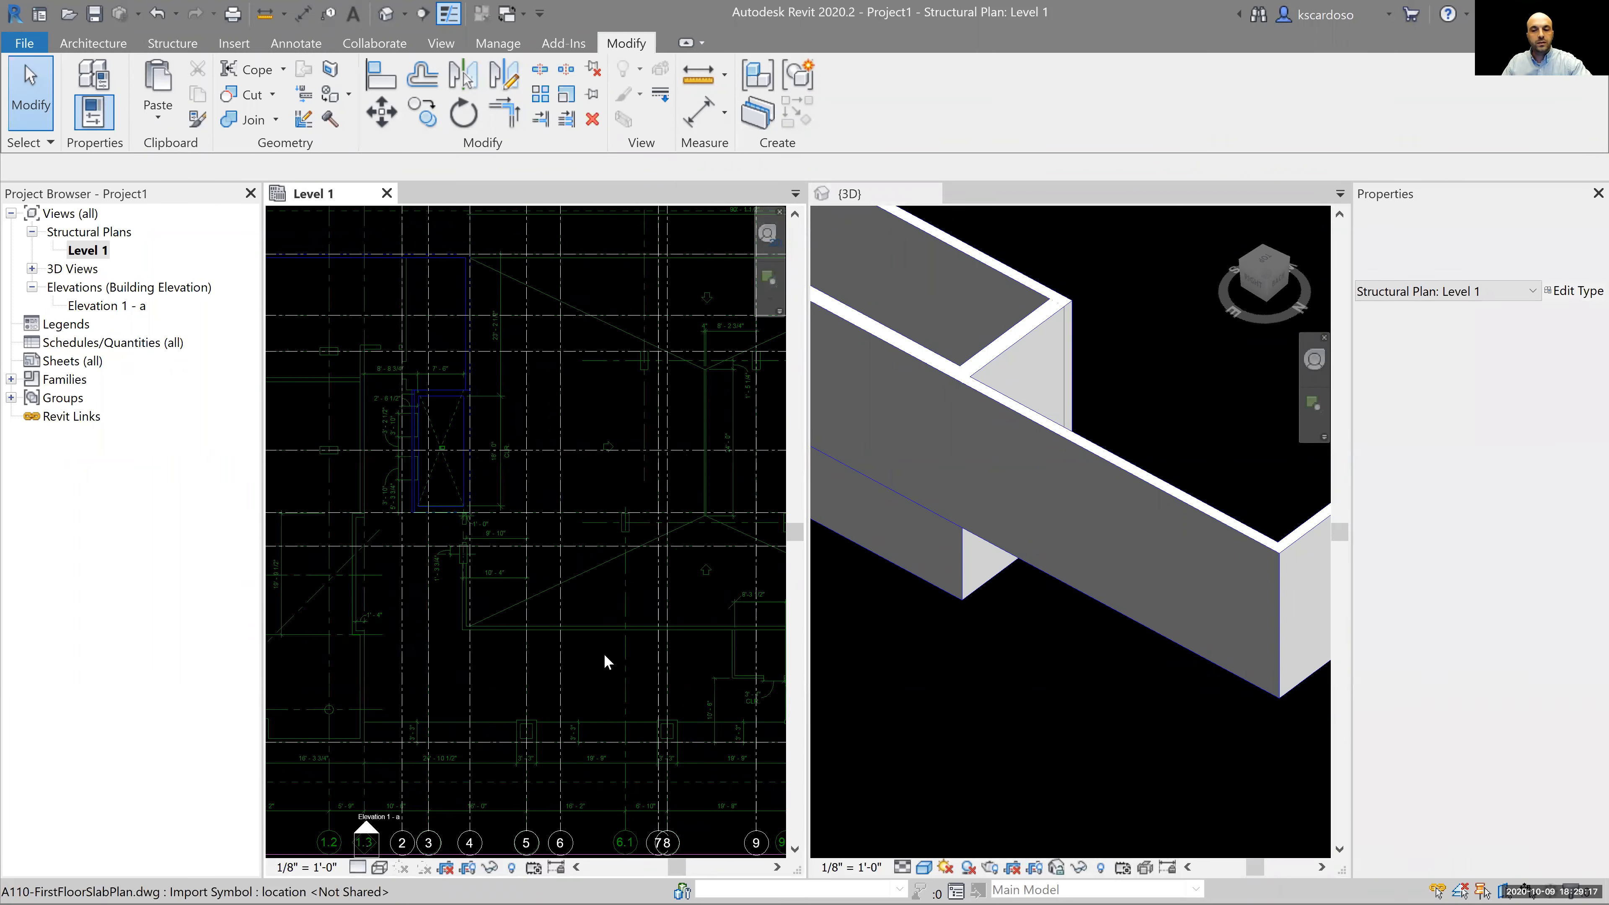